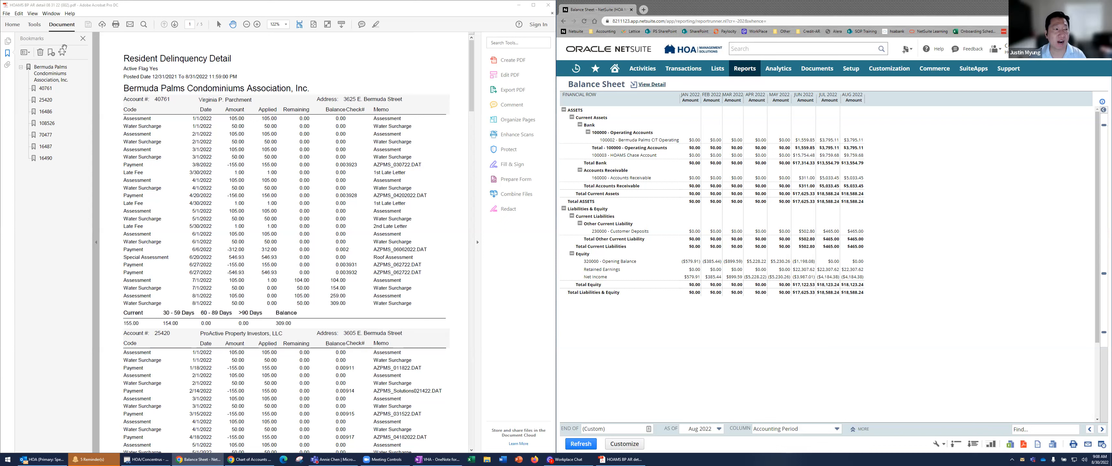
# Export the delinquency detail PDF as a Microsoft Excel Workbook into Downloads and arrange the opened workbook beside the balance sheet
pyautogui.click(315, 161)
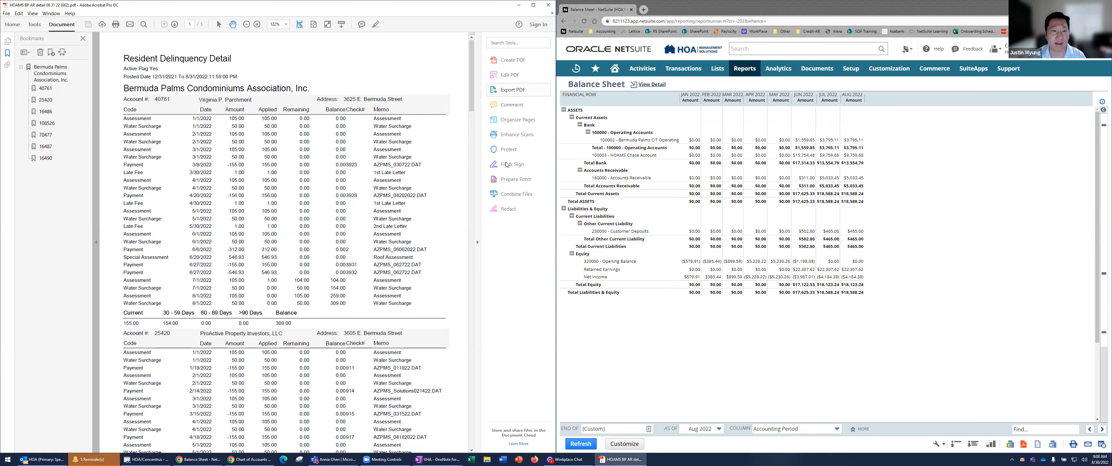
pyautogui.click(6, 13)
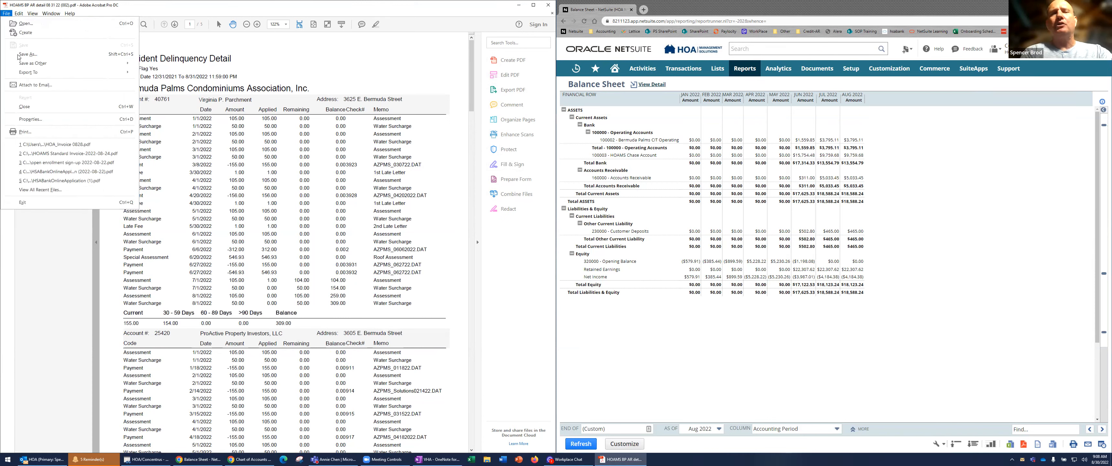
pyautogui.moveTo(22, 71)
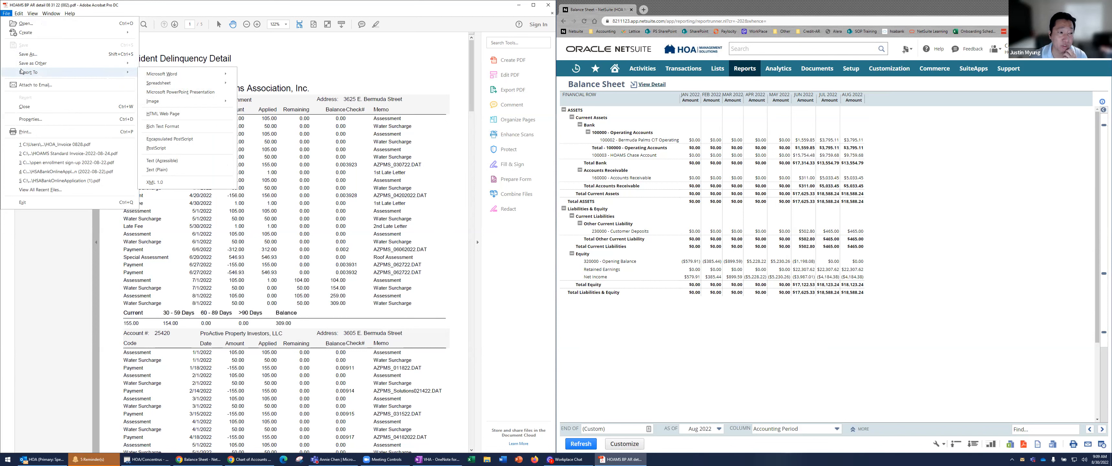
pyautogui.moveTo(201, 85)
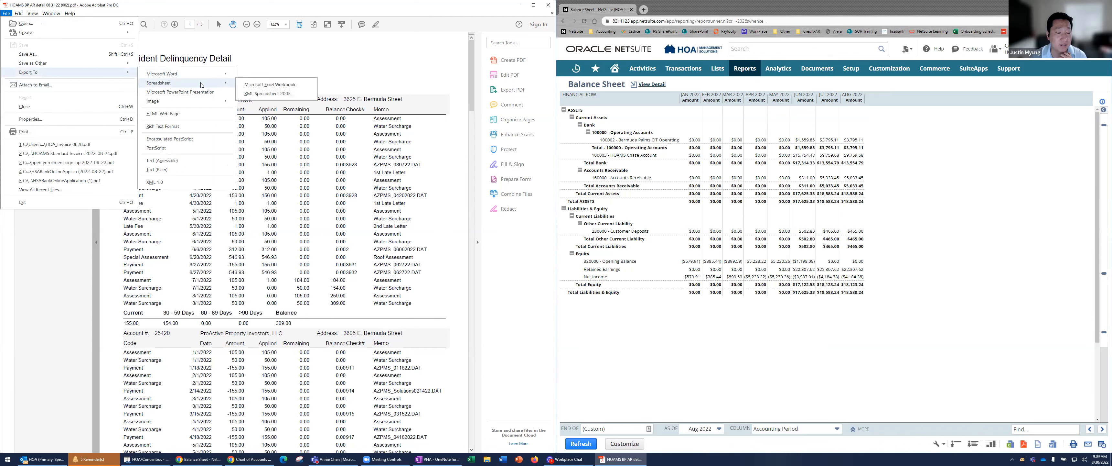
pyautogui.click(257, 85)
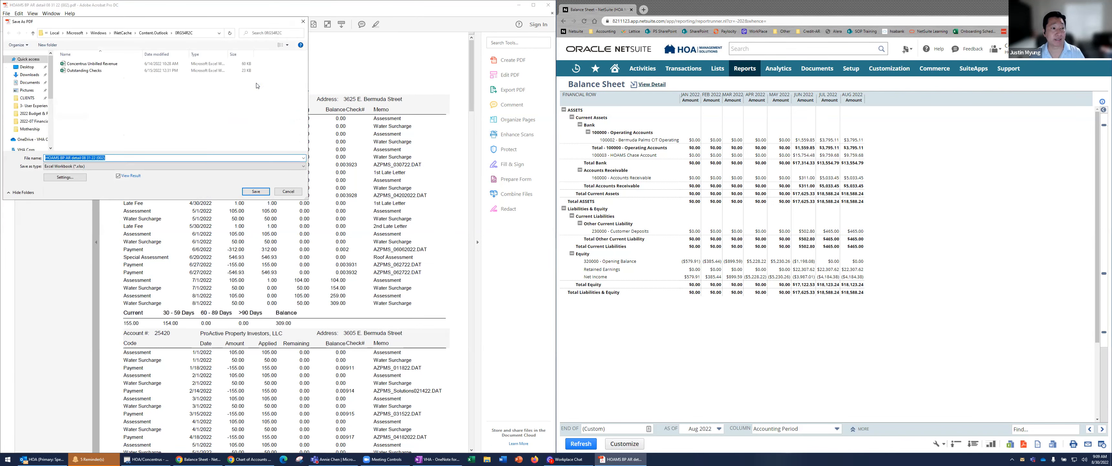
pyautogui.click(30, 75)
pyautogui.click(255, 192)
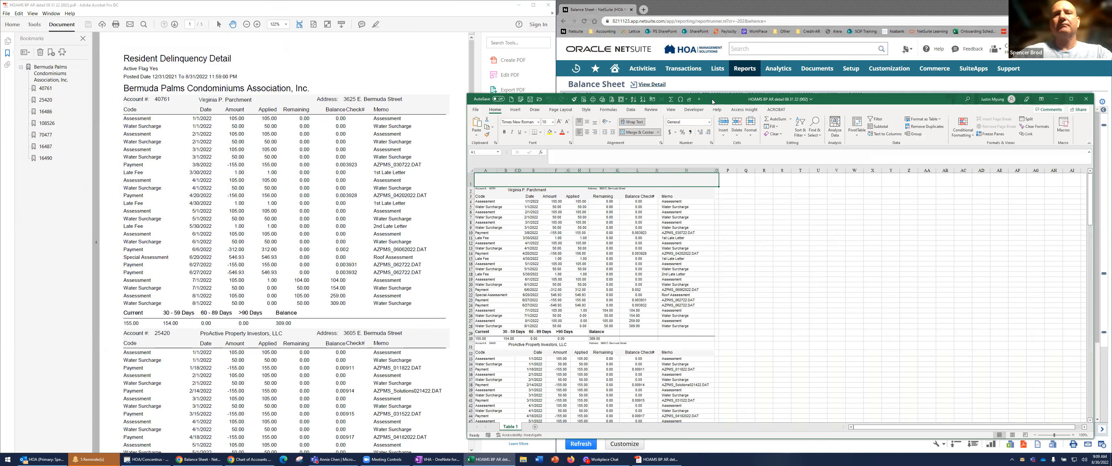
pyautogui.press('super+Left')
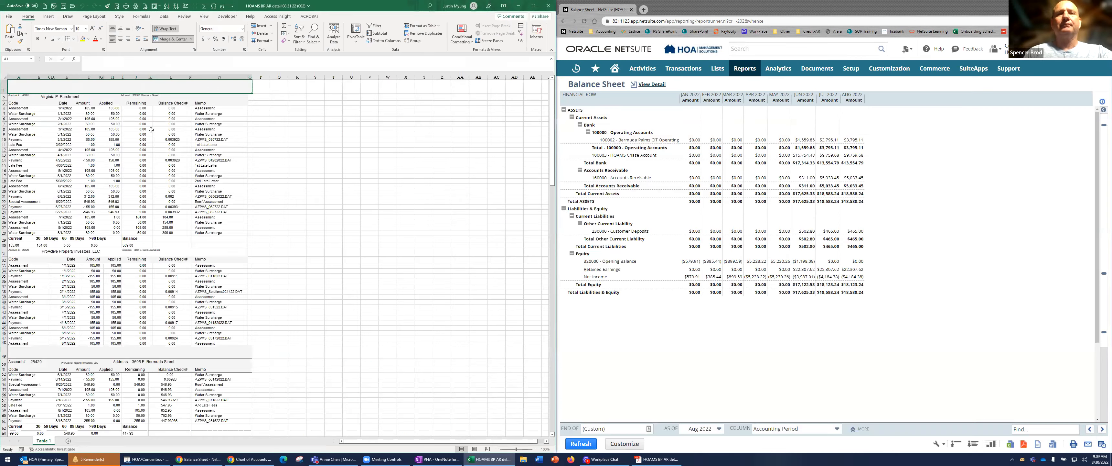
pyautogui.scroll(3, 97, 147)
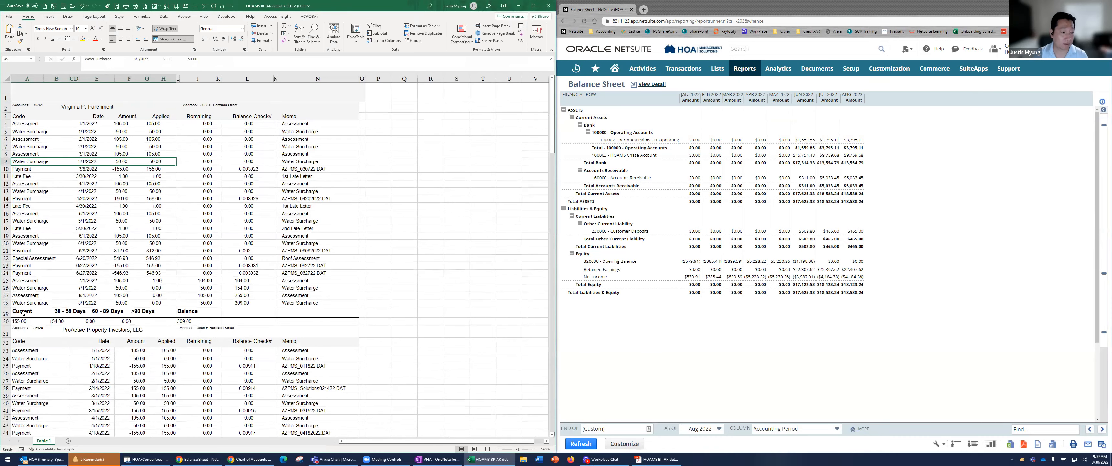
# Look through the exported worksheet, examining the aging summary rows and how each account's transaction section is laid out
pyautogui.click(6, 311)
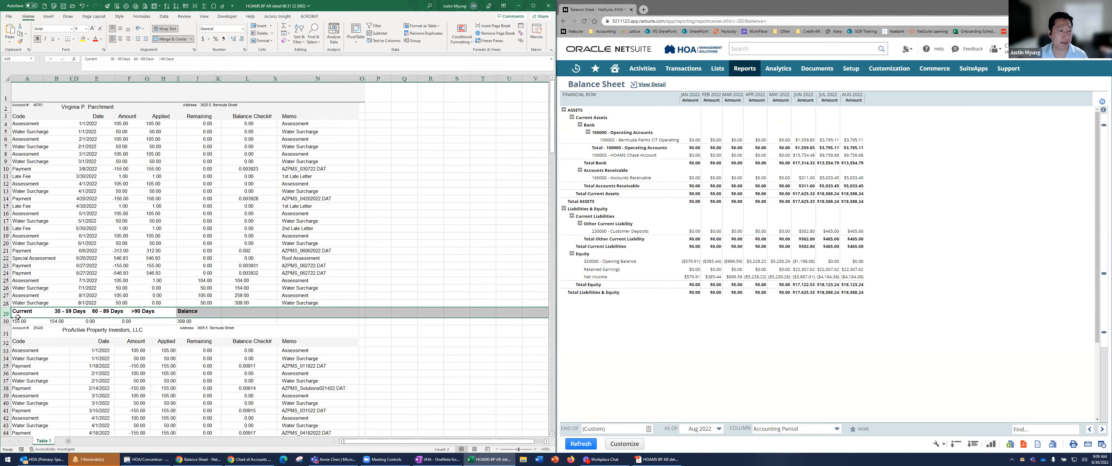
pyautogui.scroll(-20, 18, 316)
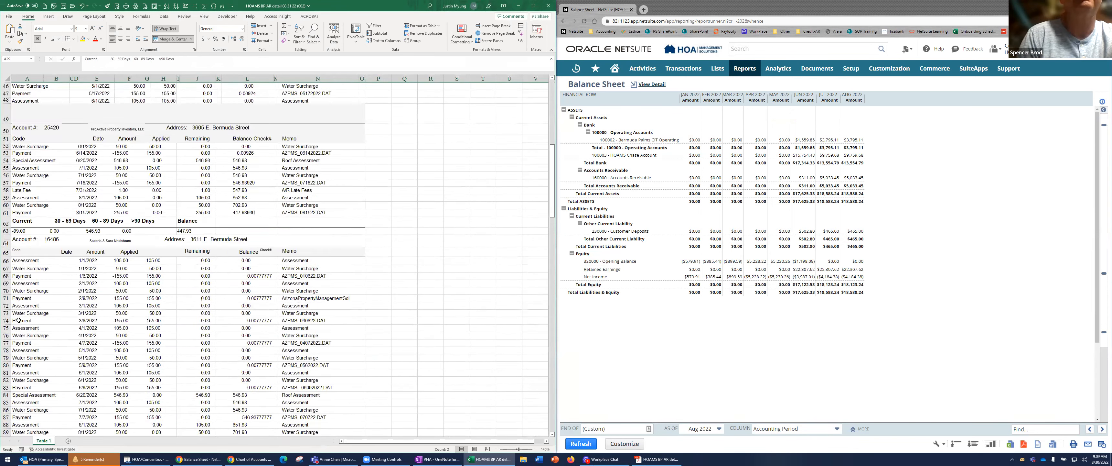
pyautogui.scroll(-20, 19, 324)
pyautogui.scroll(5, 23, 323)
pyautogui.scroll(18, 23, 323)
pyautogui.click(120, 186)
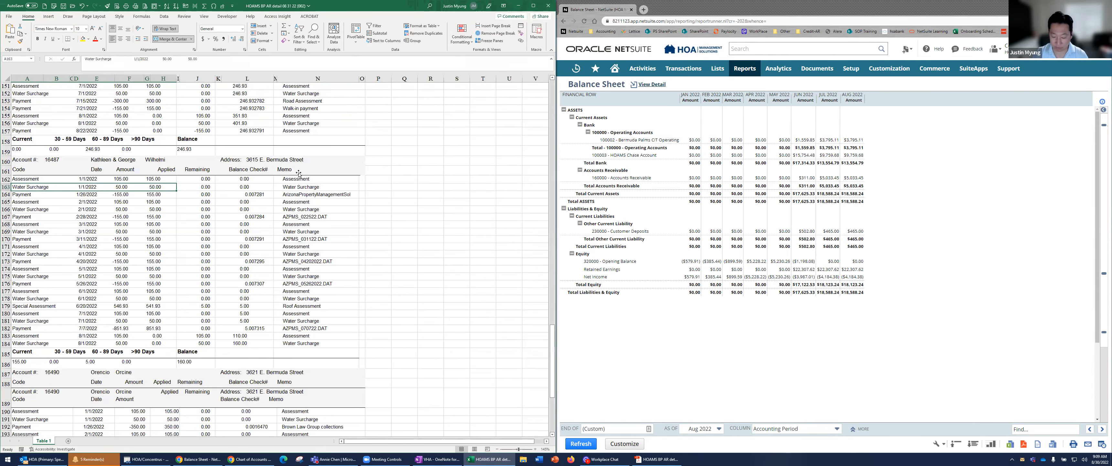
pyautogui.press('Right')
pyautogui.press('Right')
pyautogui.press('Right')
pyautogui.press('Right')
pyautogui.press('Right')
pyautogui.press('Right')
pyautogui.press('Right')
pyautogui.press('Left')
pyautogui.press('Left')
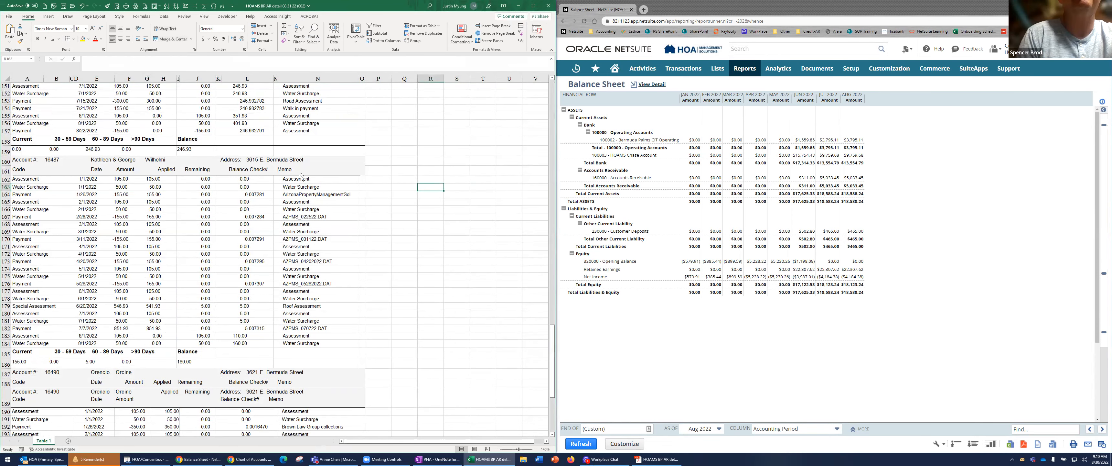
pyautogui.scroll(20, 114, 330)
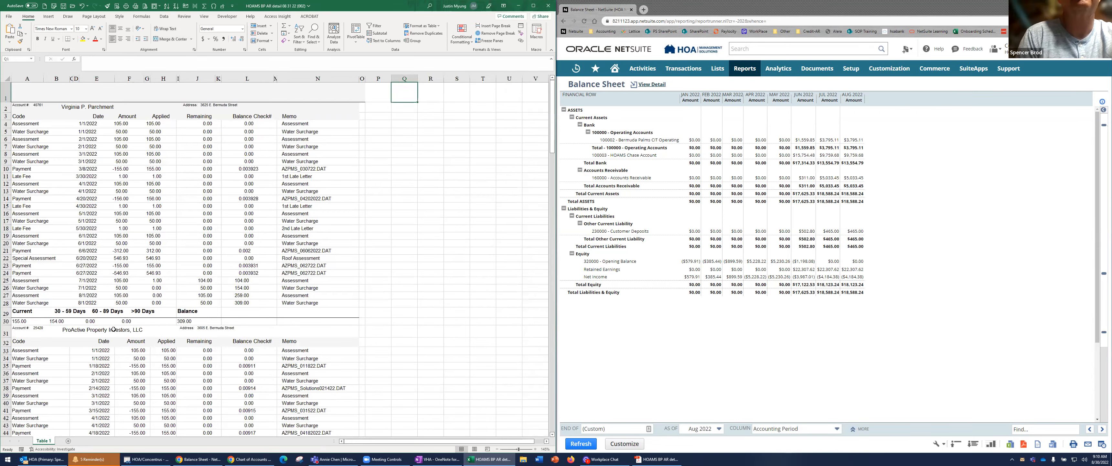
# Delete all rows from the blank row 49 down through the Total Units row at the end of the report
pyautogui.scroll(-4, 114, 329)
pyautogui.click(6, 302)
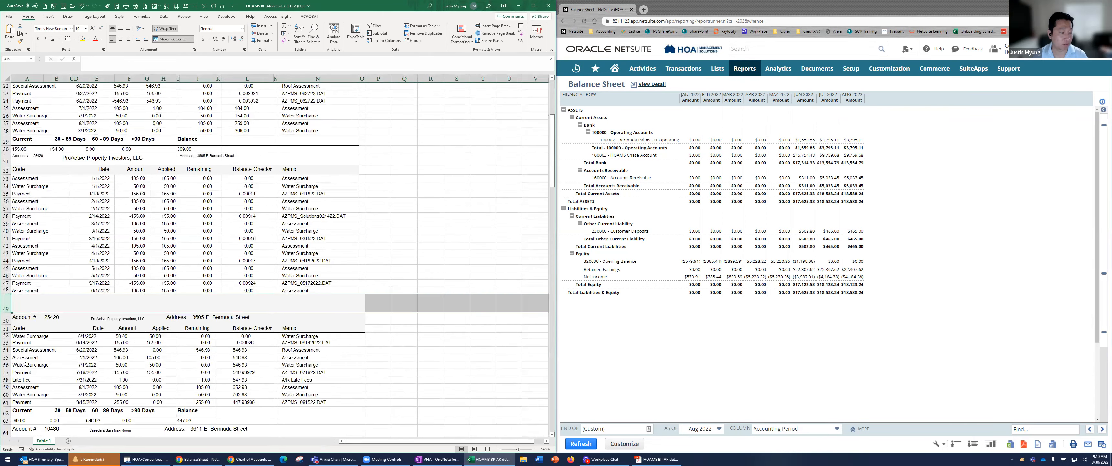
pyautogui.scroll(-5, 27, 363)
pyautogui.scroll(-20, 27, 363)
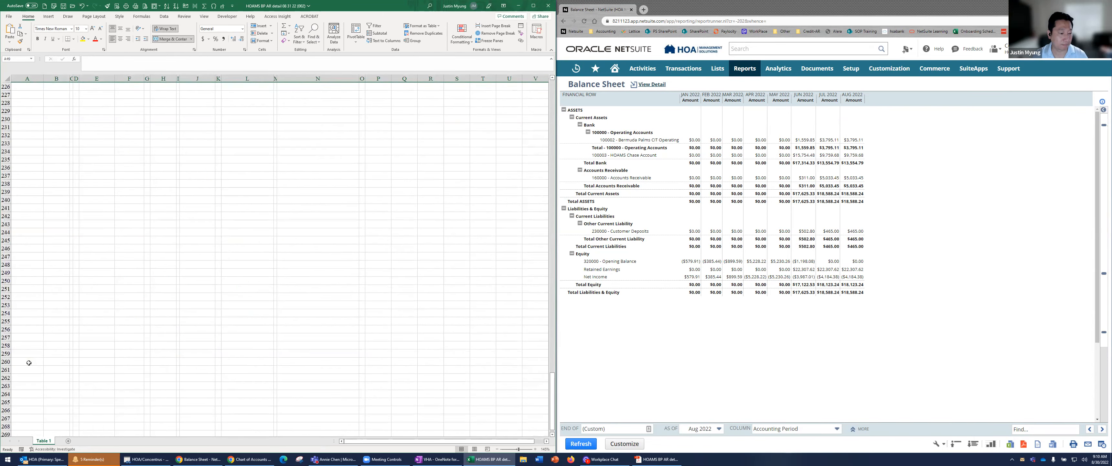
pyautogui.scroll(10, 35, 360)
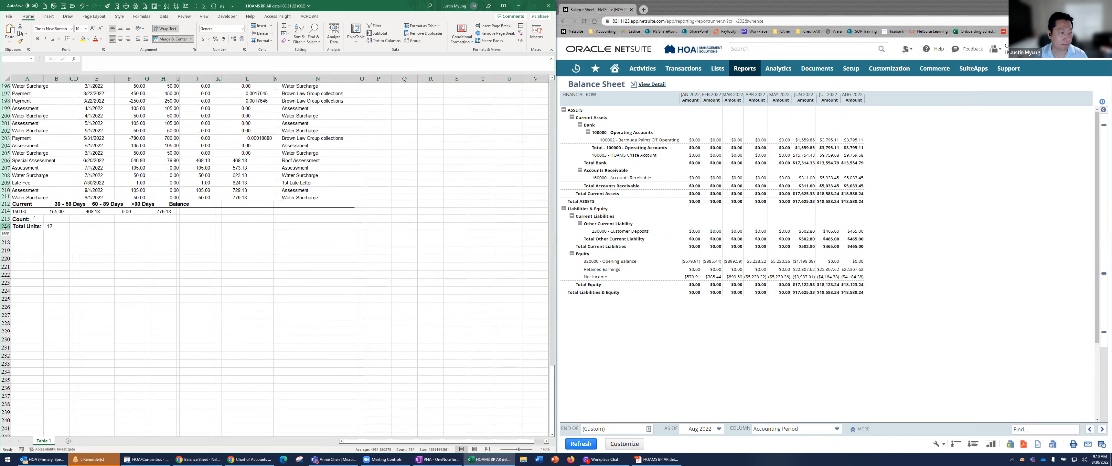
pyautogui.keyDown('shift'); pyautogui.click(6, 225); pyautogui.keyUp('shift')
pyautogui.rightClick(6, 226)
pyautogui.click(22, 253)
pyautogui.scroll(20, 125, 164)
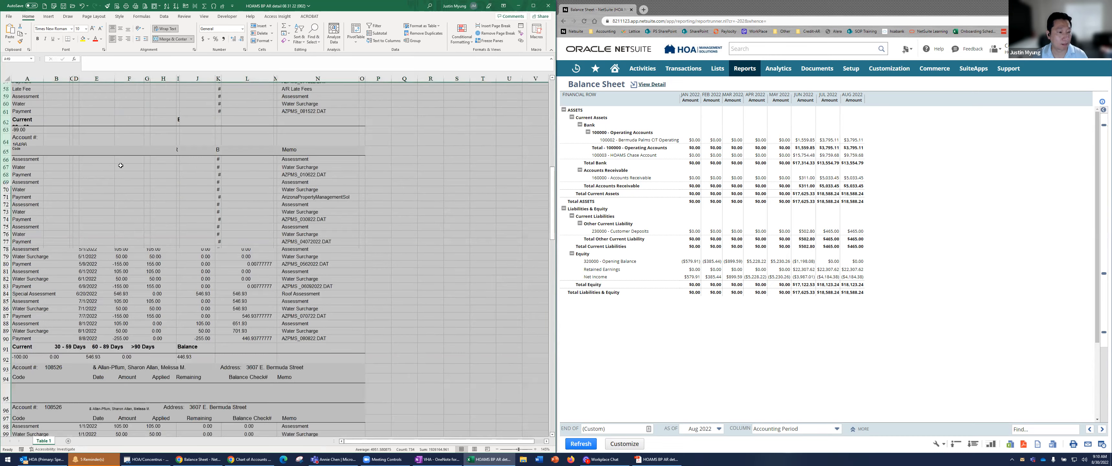
pyautogui.scroll(11, 125, 236)
pyautogui.click(125, 237)
pyautogui.scroll(6, 125, 237)
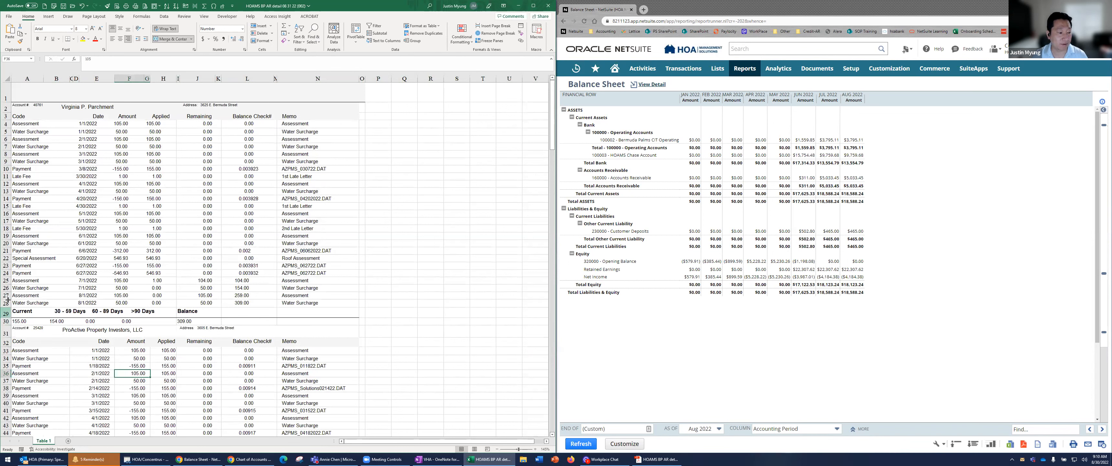
# Delete rows 29 to 31, which hold the aging summary and the second account's heading
pyautogui.moveTo(6, 312); pyautogui.dragTo(6, 330)
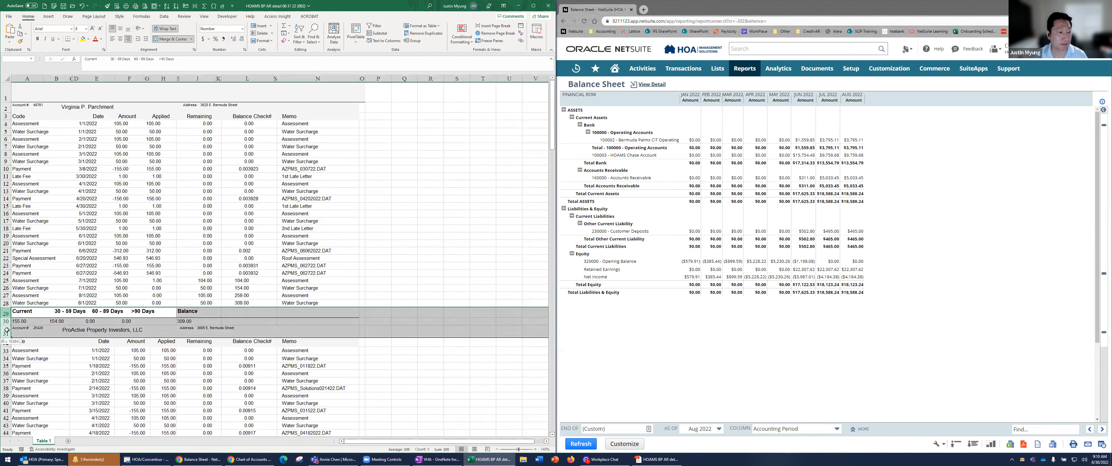
pyautogui.rightClick(6, 330)
pyautogui.click(31, 281)
pyautogui.click(75, 163)
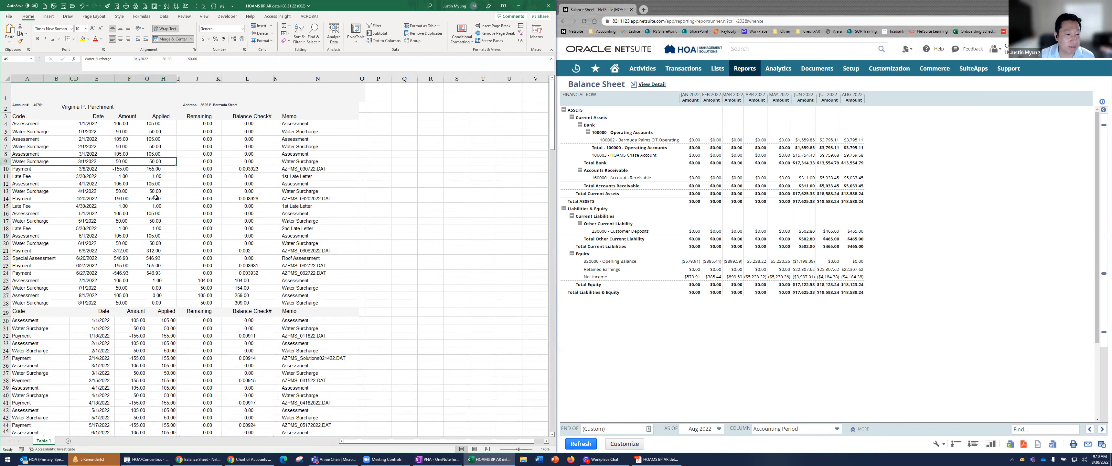
# Try highlighting the whole Remaining column J in yellow, and undo the fill
pyautogui.click(218, 156)
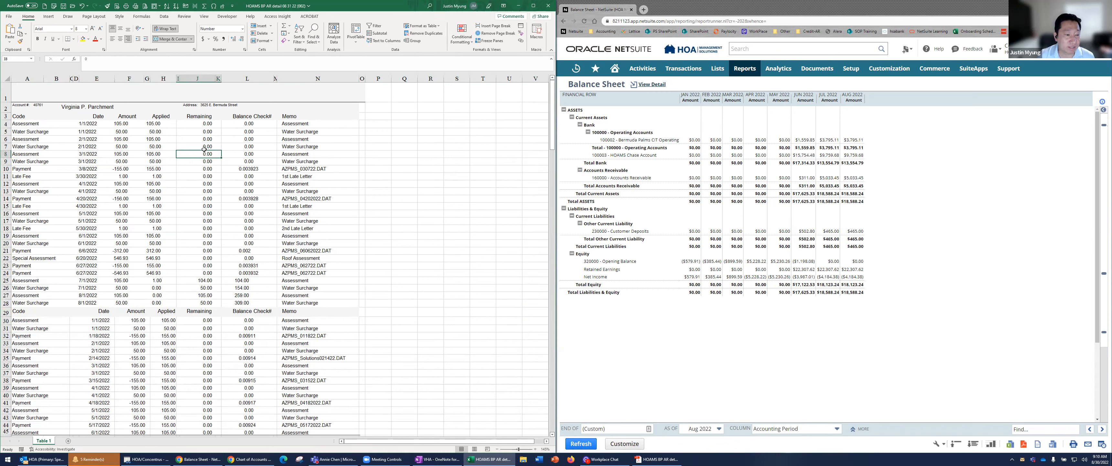
pyautogui.click(202, 124)
pyautogui.moveTo(202, 123); pyautogui.dragTo(195, 354)
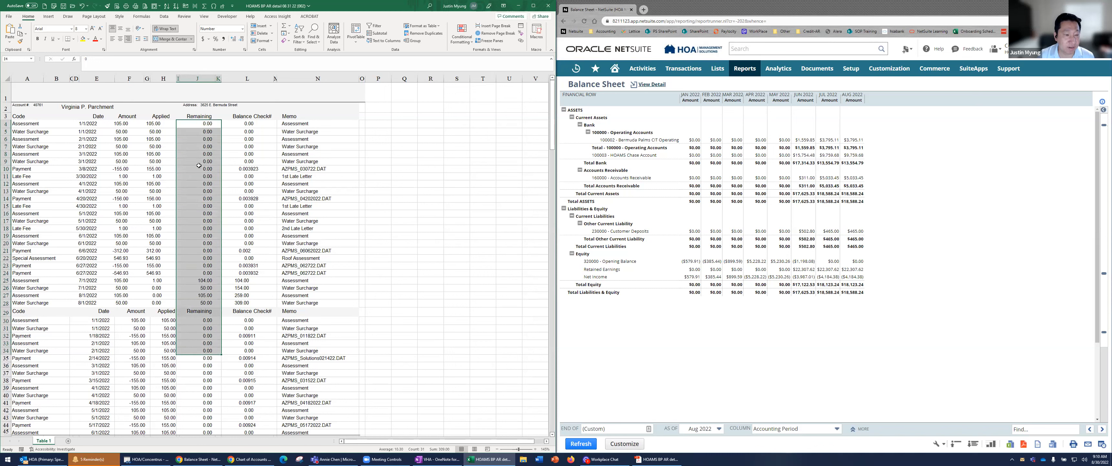
pyautogui.click(204, 78)
pyautogui.click(83, 39)
pyautogui.scroll(-3, 154, 208)
pyautogui.scroll(-3, 155, 207)
pyautogui.click(154, 208)
pyautogui.scroll(-2, 155, 208)
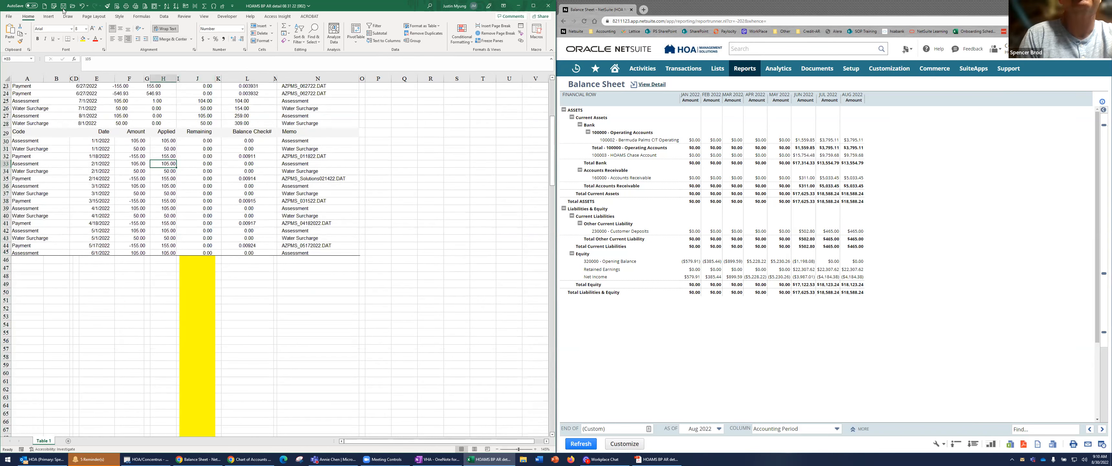
pyautogui.click(83, 5)
pyautogui.click(160, 178)
# Copy the Code through Applied cells of rows 4 to 28, paste them at Q4, and maximize the workbook window
pyautogui.scroll(7, 138, 199)
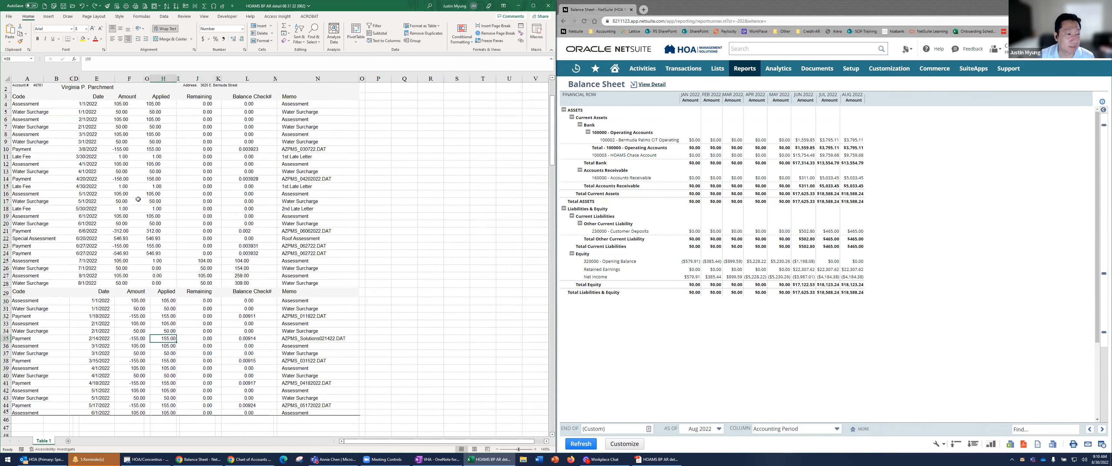
pyautogui.scroll(1, 138, 198)
pyautogui.click(46, 124)
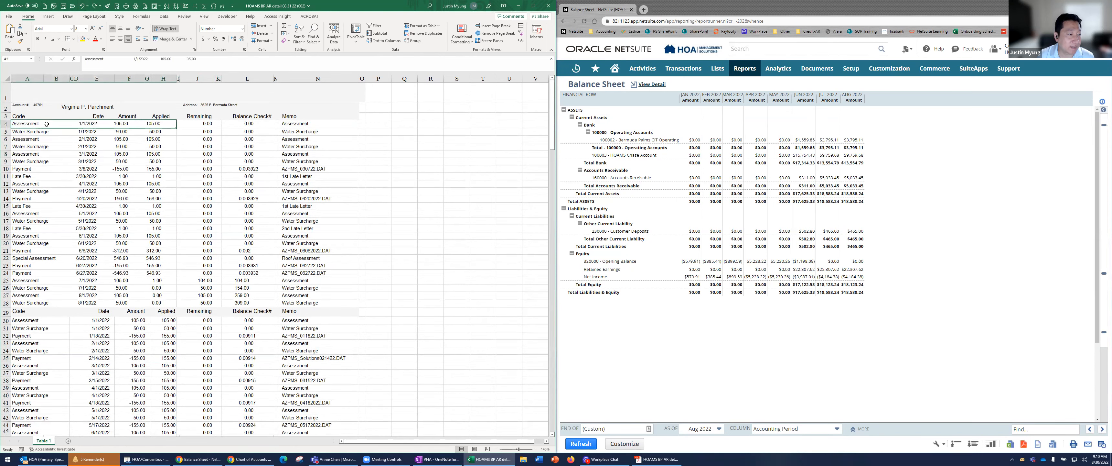
pyautogui.moveTo(46, 137); pyautogui.dragTo(45, 300)
pyautogui.hotkey('ctrl', 'c')
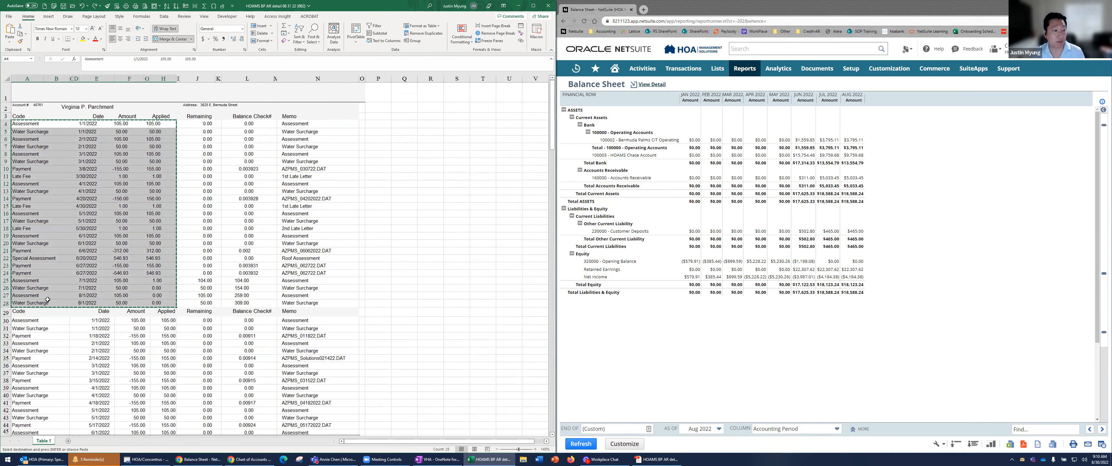
pyautogui.click(412, 124)
pyautogui.hotkey('ctrl', 'v')
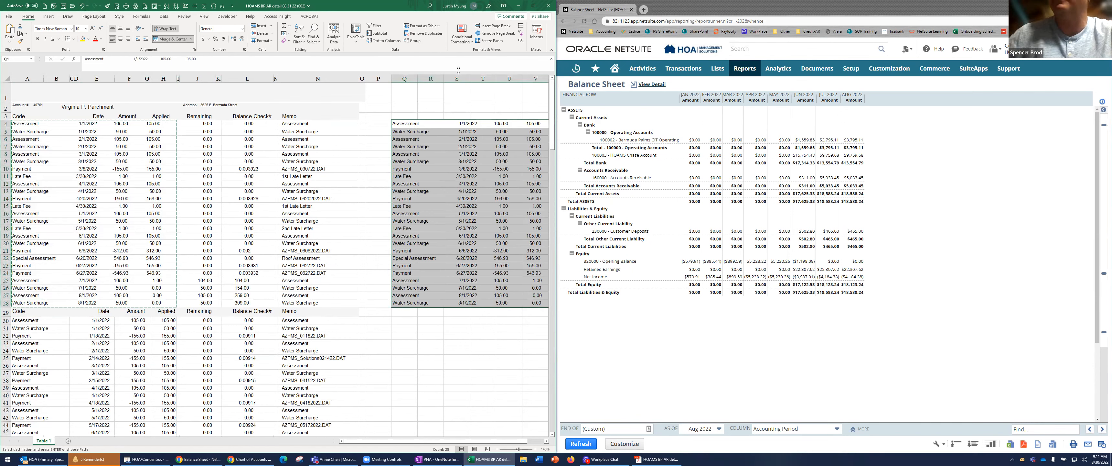
pyautogui.doubleClick(399, 14)
pyautogui.click(479, 203)
# Try to split the pasted block in Q4:X28 with Text to Columns
pyautogui.moveTo(435, 125); pyautogui.dragTo(438, 303)
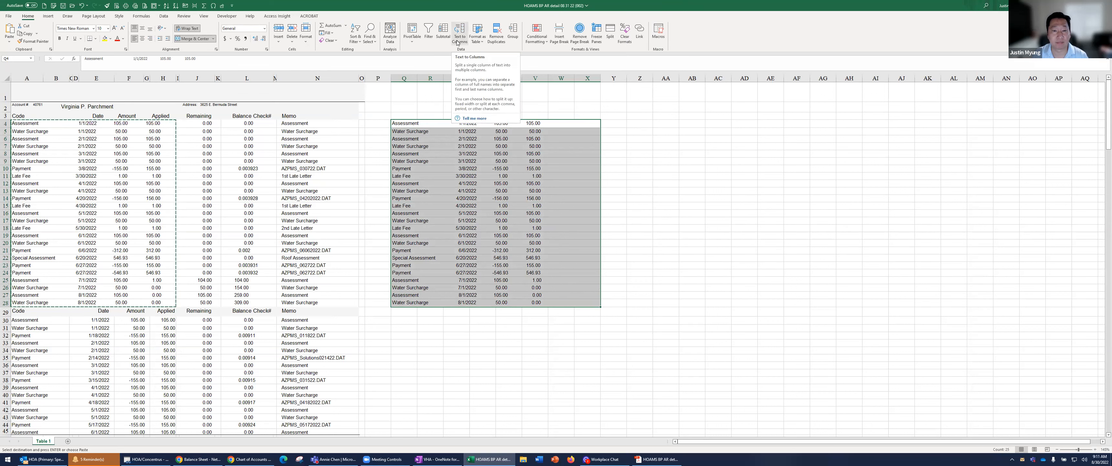
pyautogui.click(164, 16)
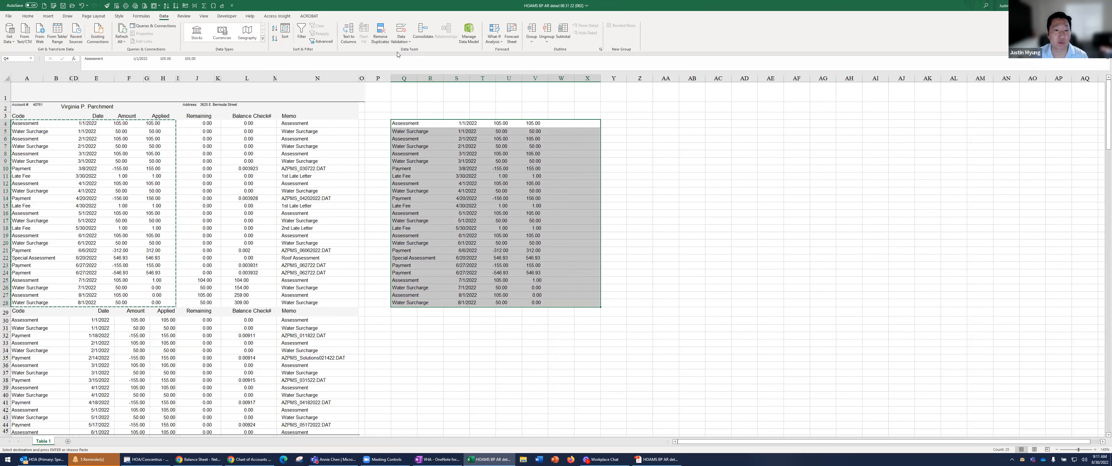
pyautogui.click(349, 39)
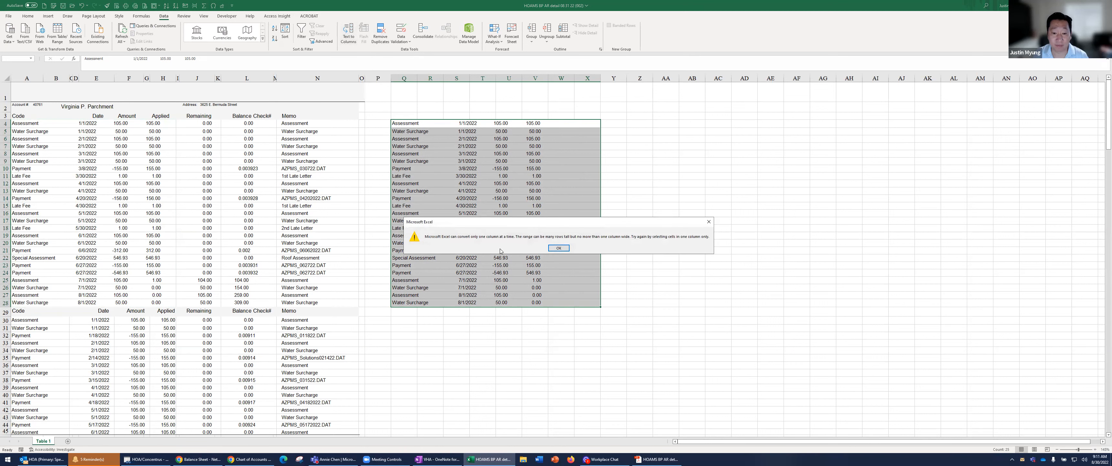
pyautogui.click(558, 248)
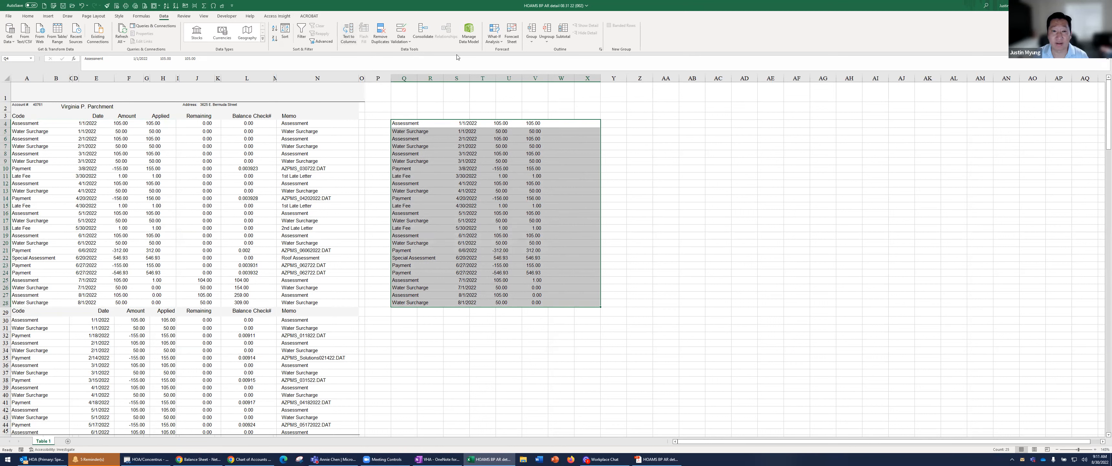
# Unmerge the pasted cells in rows 4 to 28 and autofit column Q to its contents
pyautogui.click(417, 87)
pyautogui.click(421, 124)
pyautogui.keyDown('shift'); pyautogui.click(456, 304); pyautogui.keyUp('shift')
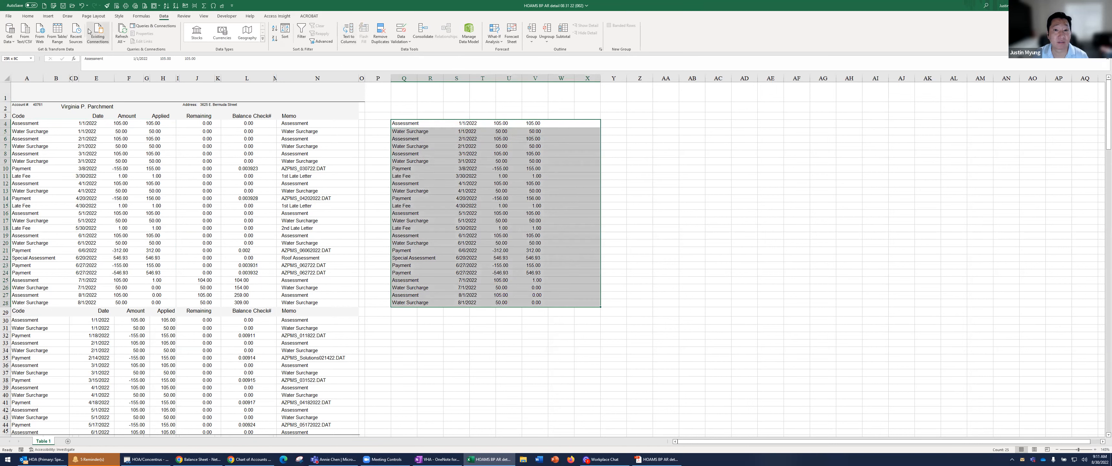
pyautogui.click(27, 16)
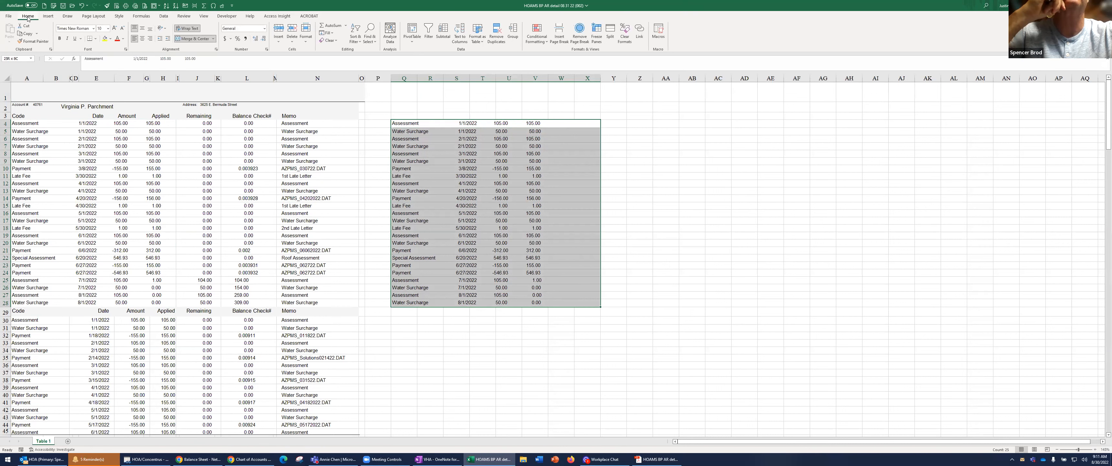
pyautogui.click(190, 41)
pyautogui.click(461, 155)
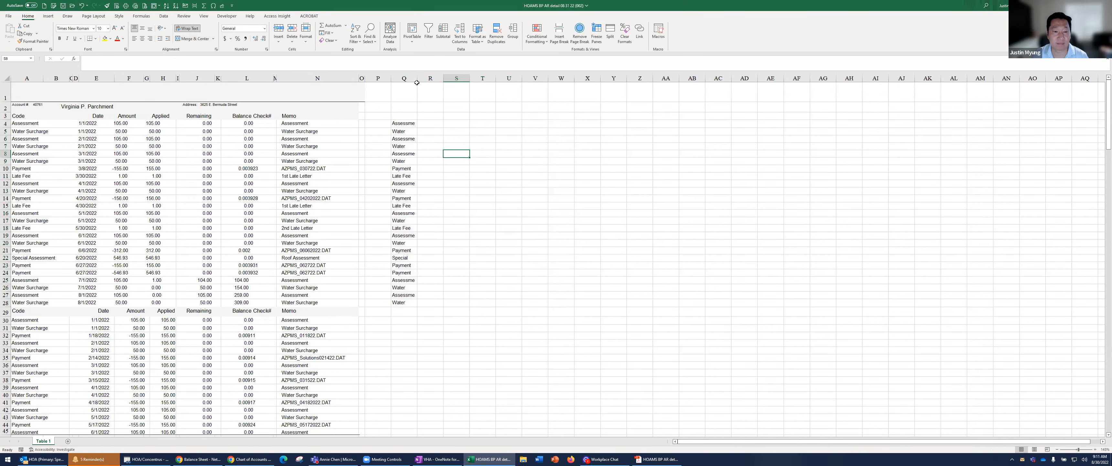
pyautogui.doubleClick(417, 82)
# Try splitting the pasted column Q text with Text to Columns as delimited by spaces, treating consecutive delimiters as one
pyautogui.moveTo(457, 123); pyautogui.dragTo(465, 304)
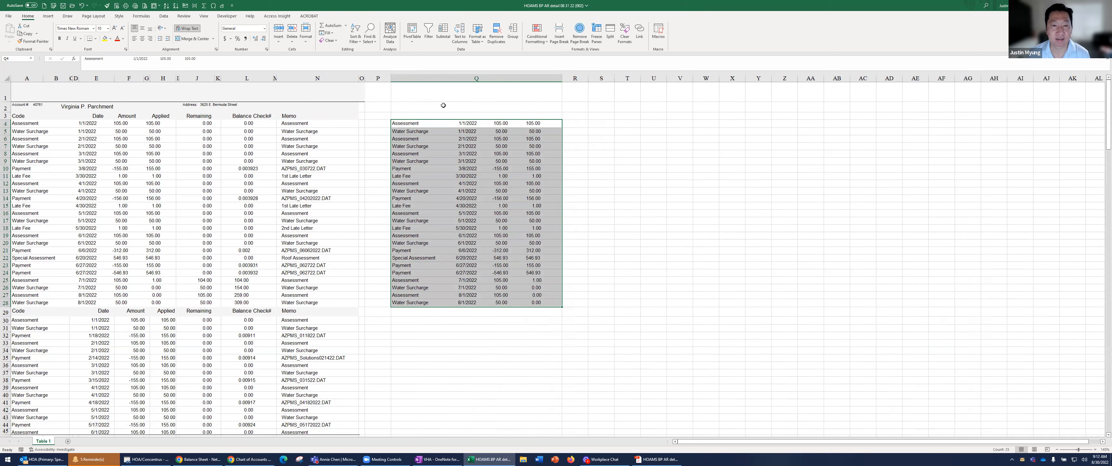
pyautogui.click(459, 37)
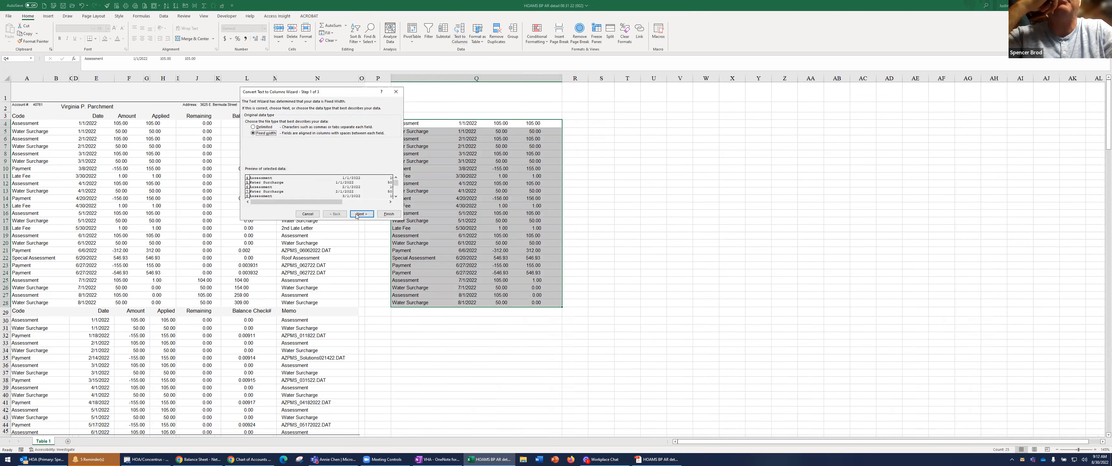
pyautogui.click(266, 128)
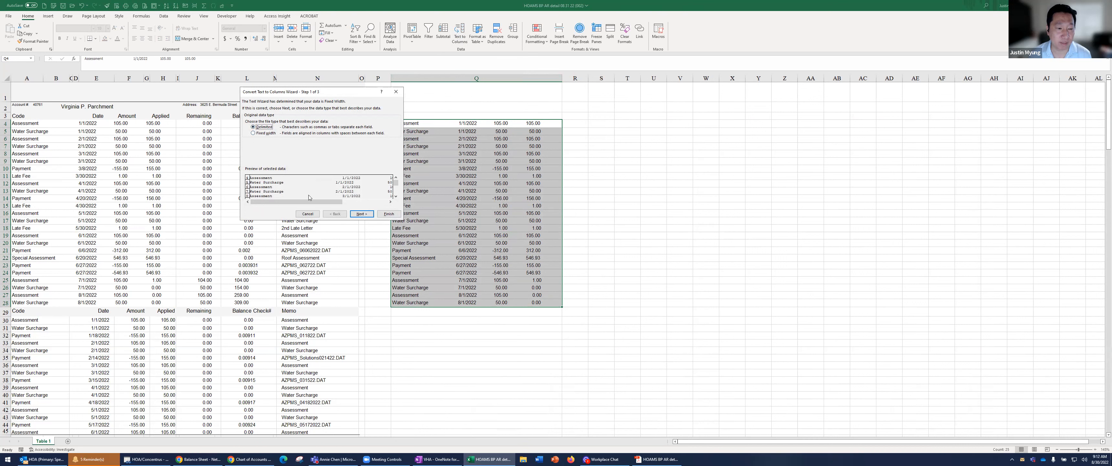
pyautogui.click(362, 216)
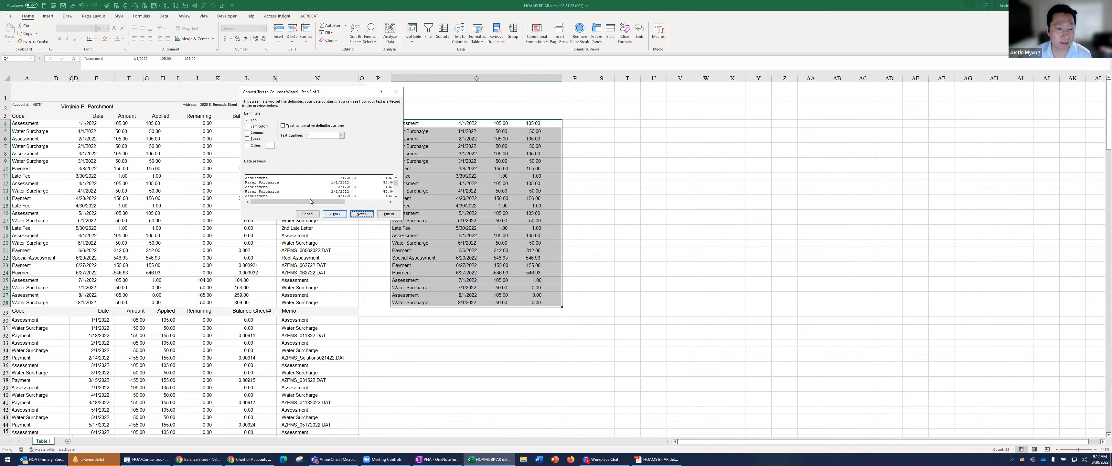
pyautogui.moveTo(317, 203); pyautogui.dragTo(373, 209)
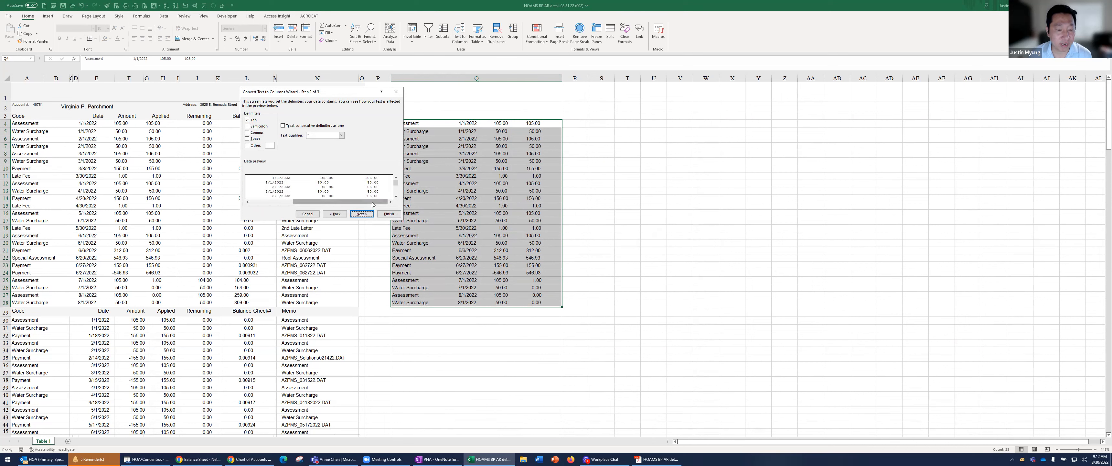
pyautogui.moveTo(371, 203); pyautogui.dragTo(296, 202)
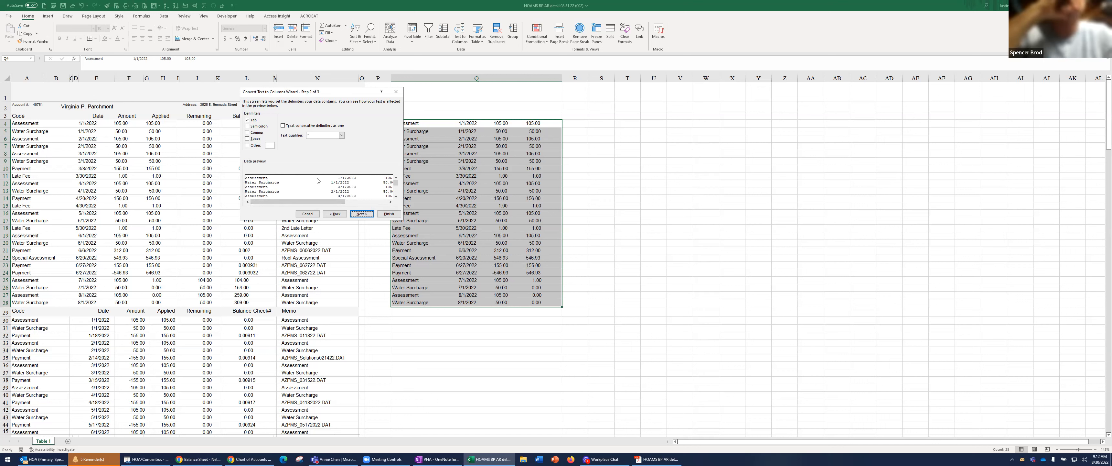
pyautogui.click(254, 139)
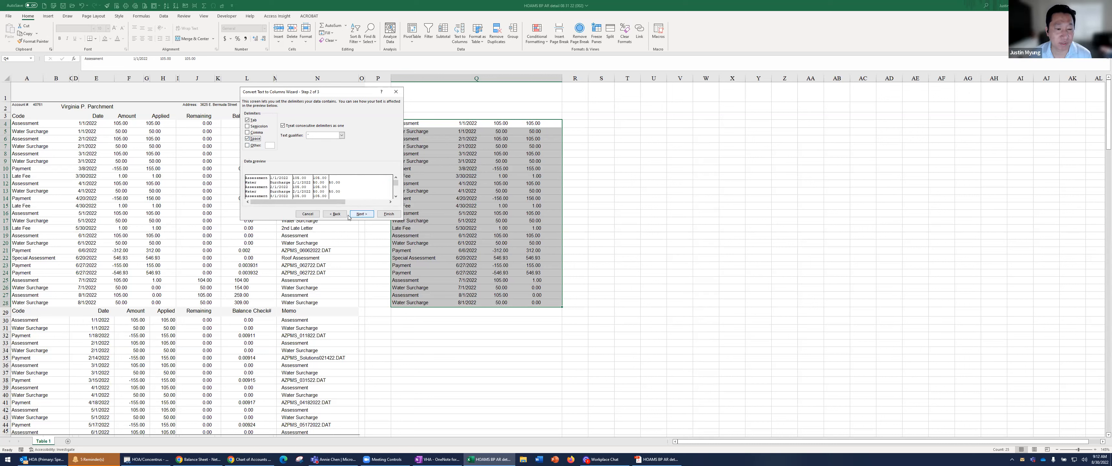
pyautogui.click(334, 215)
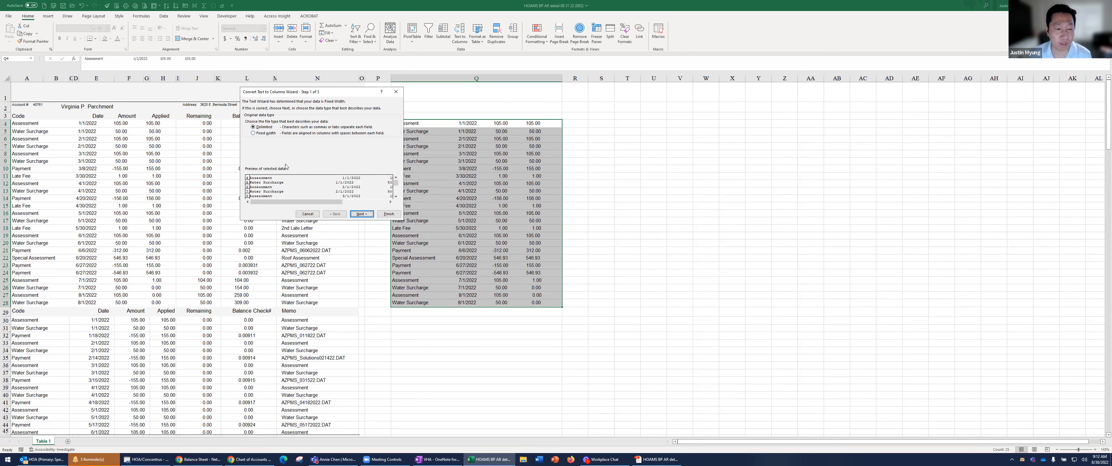
# Switch the Text to Columns split to fixed width and check the column breaks down to the last preview rows
pyautogui.click(267, 134)
pyautogui.click(362, 214)
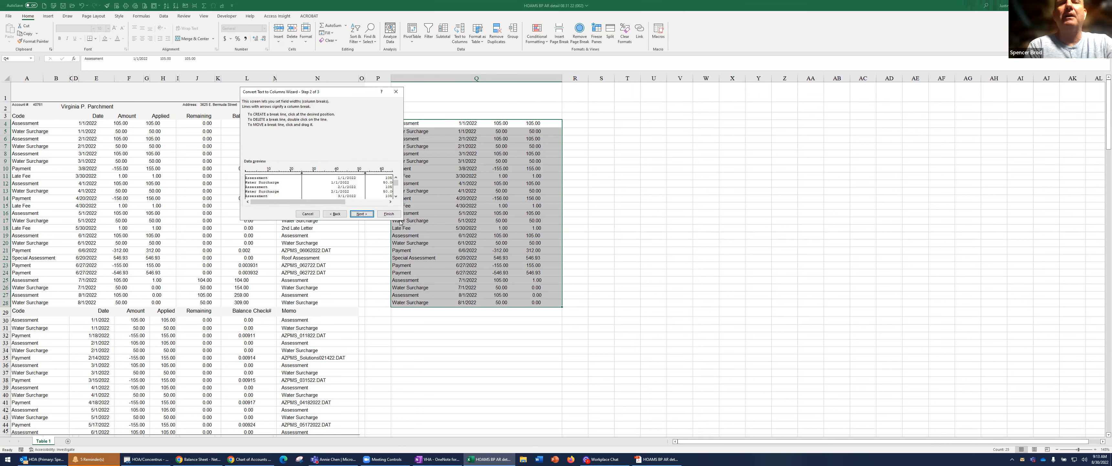
pyautogui.click(390, 202)
pyautogui.click(390, 202)
pyautogui.click(390, 203)
pyautogui.click(390, 203)
pyautogui.click(389, 203)
pyautogui.click(379, 203)
pyautogui.moveTo(363, 202); pyautogui.dragTo(321, 202)
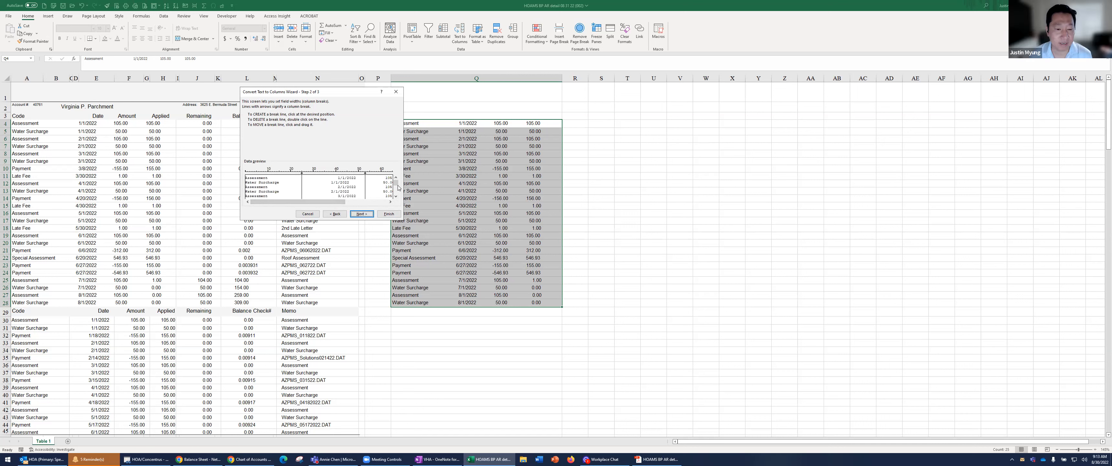
pyautogui.click(395, 196)
pyautogui.click(395, 196)
pyautogui.click(395, 196)
pyautogui.click(395, 196)
pyautogui.click(395, 196)
pyautogui.click(395, 196)
pyautogui.click(395, 195)
pyautogui.click(396, 196)
pyautogui.click(396, 196)
pyautogui.click(396, 196)
pyautogui.click(395, 196)
pyautogui.click(395, 196)
pyautogui.click(396, 196)
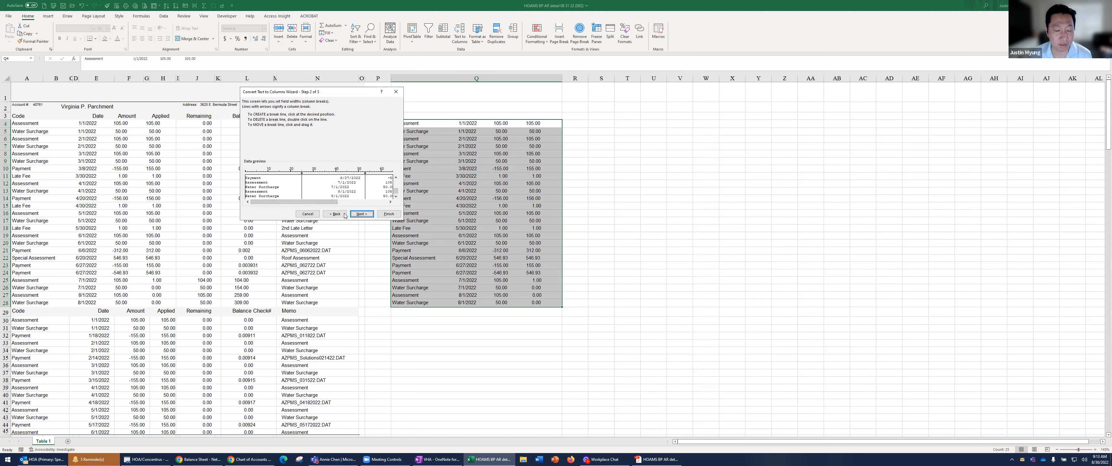
pyautogui.click(367, 215)
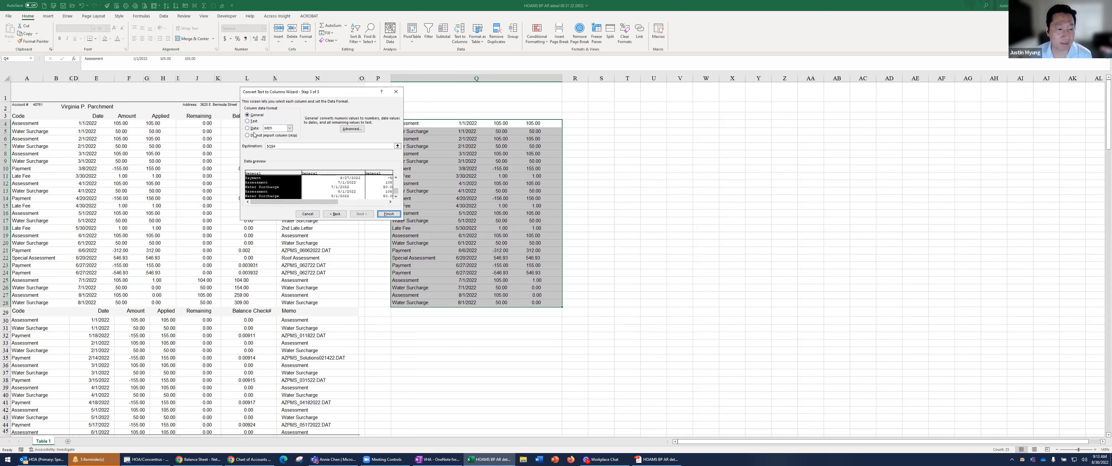
# Set the second column's data format to Date MDY, check the remaining columns, and complete the split
pyautogui.click(331, 177)
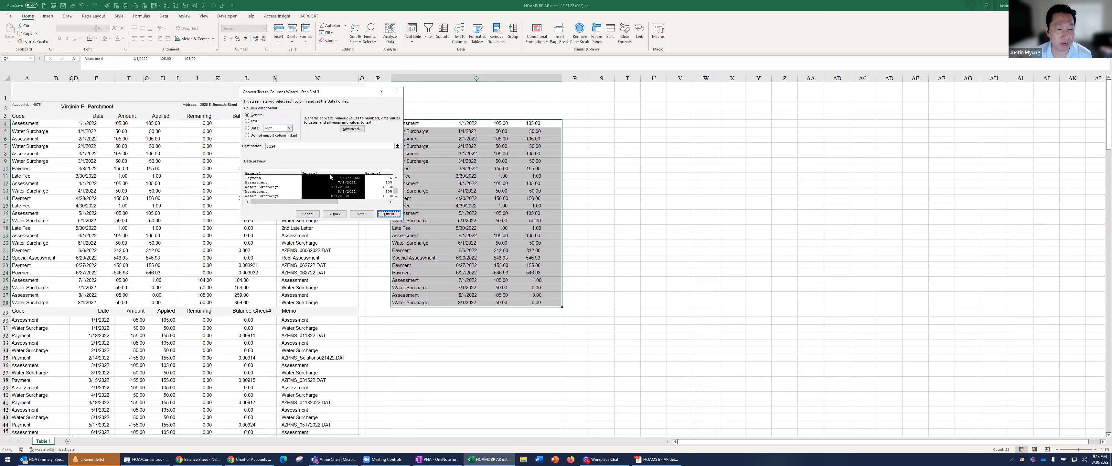
pyautogui.click(256, 129)
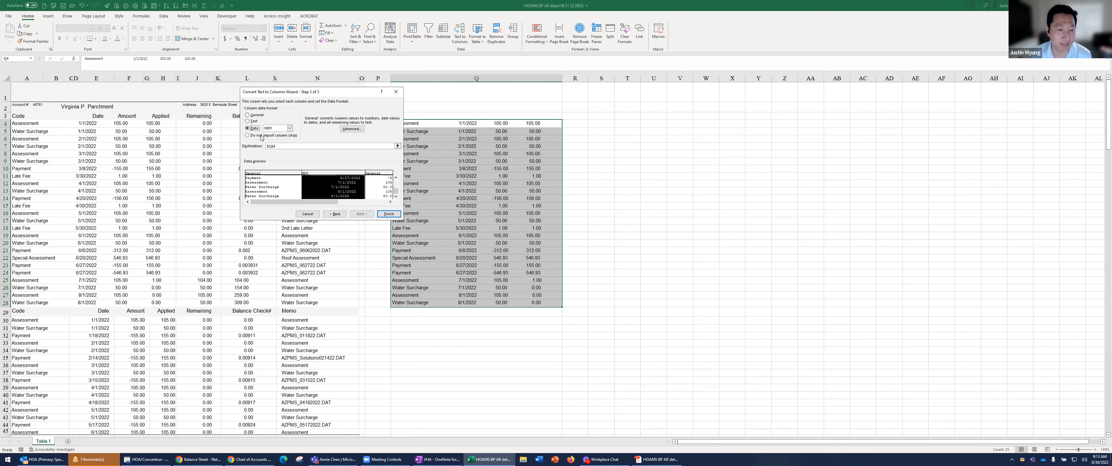
pyautogui.click(390, 202)
pyautogui.click(391, 202)
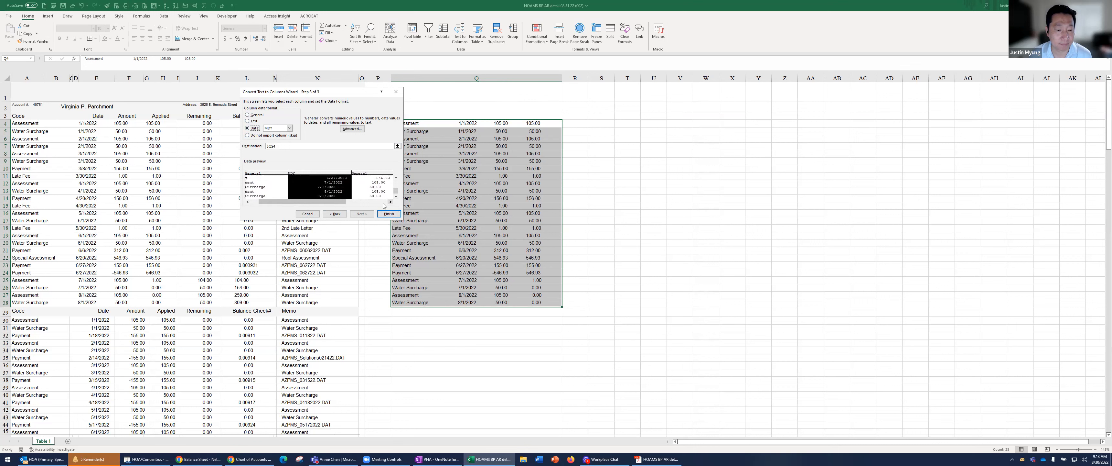
pyautogui.click(390, 202)
pyautogui.click(305, 185)
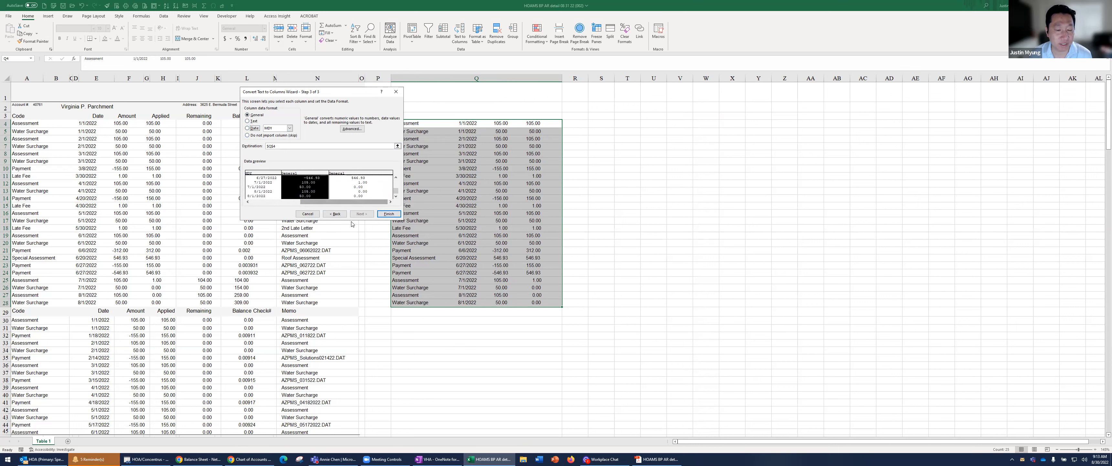
pyautogui.click(388, 214)
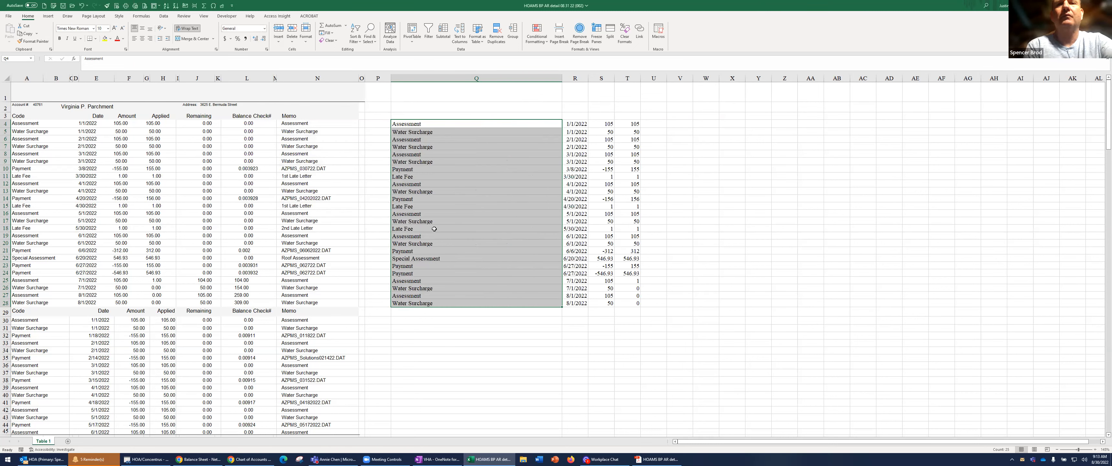
# Inspect the split dates in column R and the transaction codes in column Q cell by cell
pyautogui.click(575, 149)
pyautogui.click(570, 125)
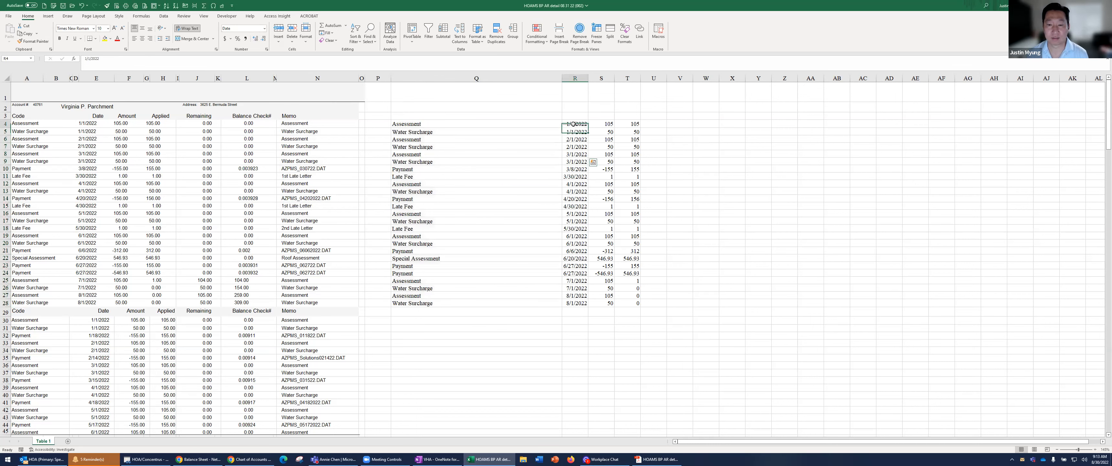
pyautogui.moveTo(574, 147); pyautogui.dragTo(572, 302)
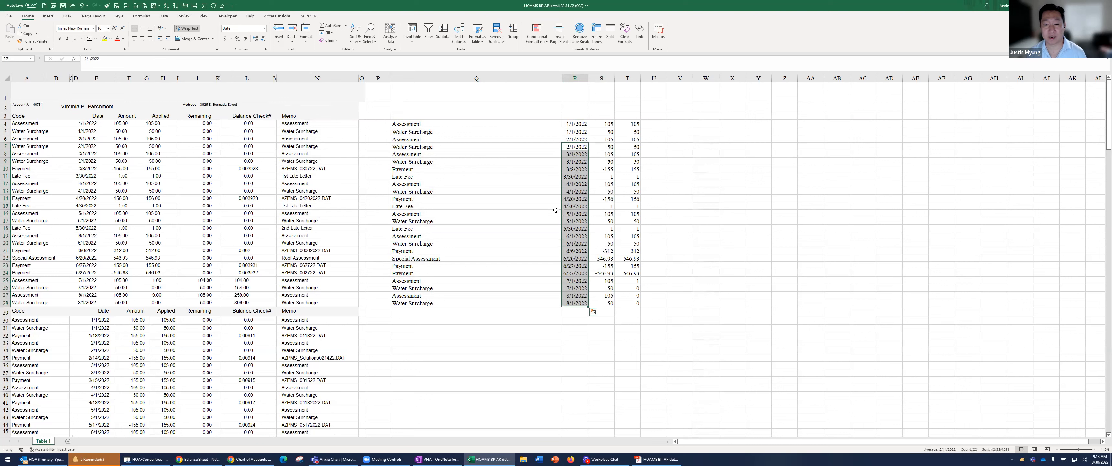
pyautogui.click(575, 147)
pyautogui.press('F2')
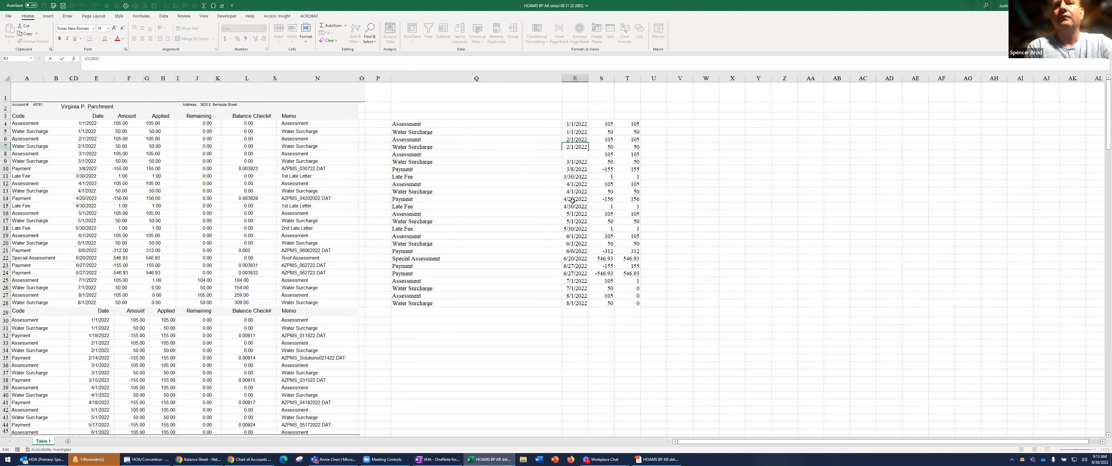
pyautogui.click(572, 200)
pyautogui.click(481, 197)
pyautogui.press('F2')
pyautogui.click(448, 122)
pyautogui.press('F2')
pyautogui.press('Return')
pyautogui.press('Down')
pyautogui.press('Down')
pyautogui.press('Down')
pyautogui.press('Down')
pyautogui.press('Down')
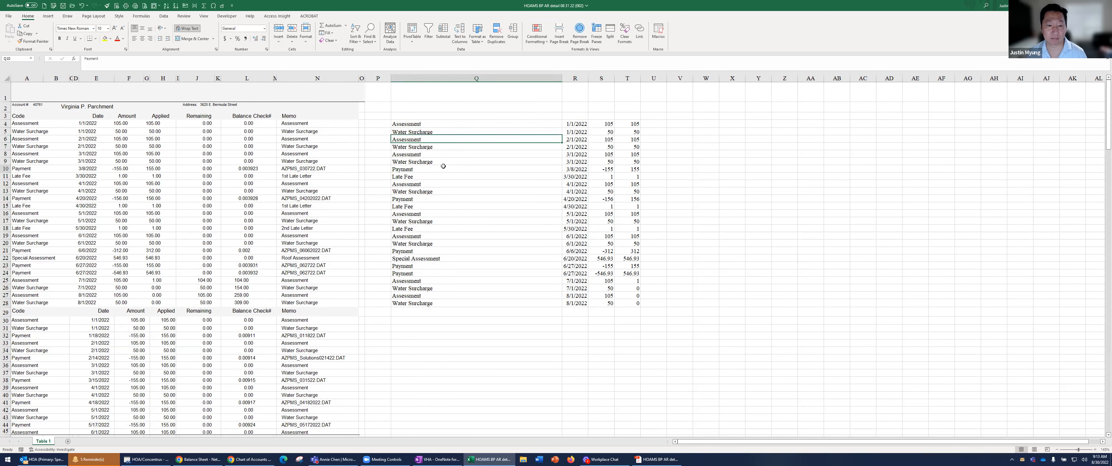
# Autofit column Q and delete columns Q through U
pyautogui.doubleClick(563, 78)
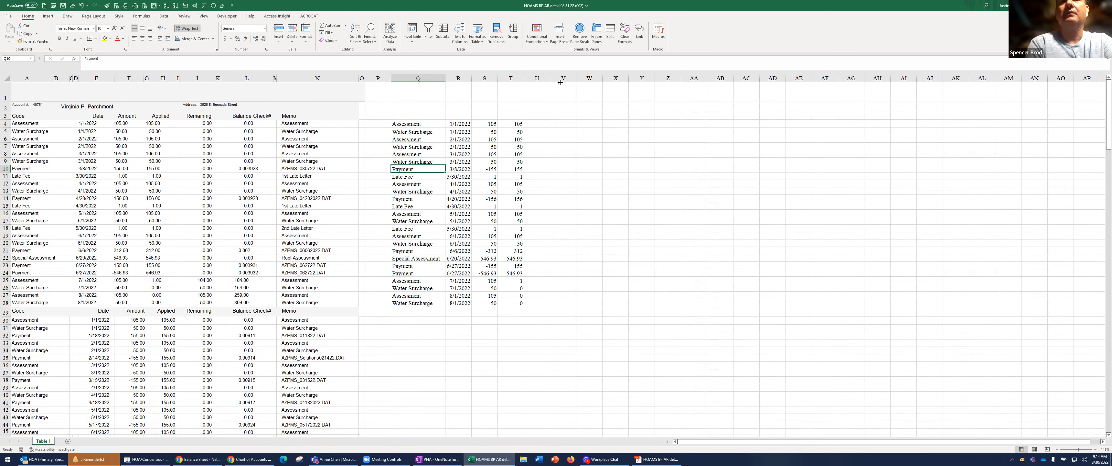
pyautogui.moveTo(418, 78); pyautogui.dragTo(544, 98)
pyautogui.rightClick(535, 101)
pyautogui.click(562, 177)
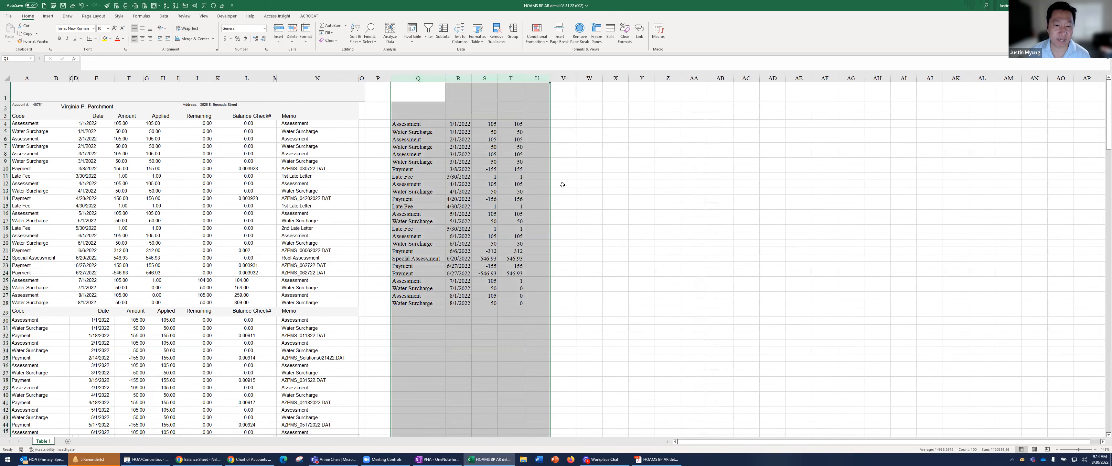
pyautogui.click(483, 176)
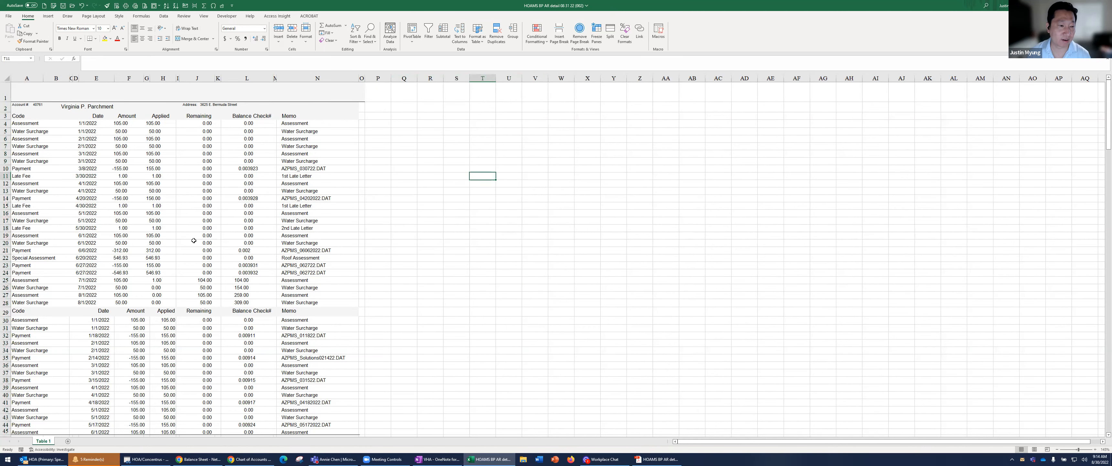
# Highlight the Remaining amounts in rows 25 to 28 with a yellow fill
pyautogui.moveTo(202, 280); pyautogui.dragTo(204, 303)
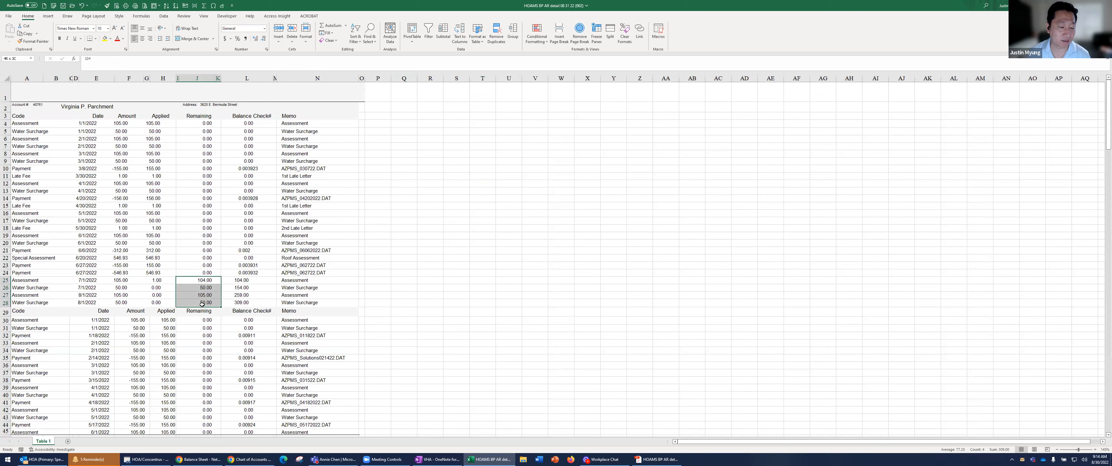
pyautogui.moveTo(144, 125); pyautogui.dragTo(133, 301)
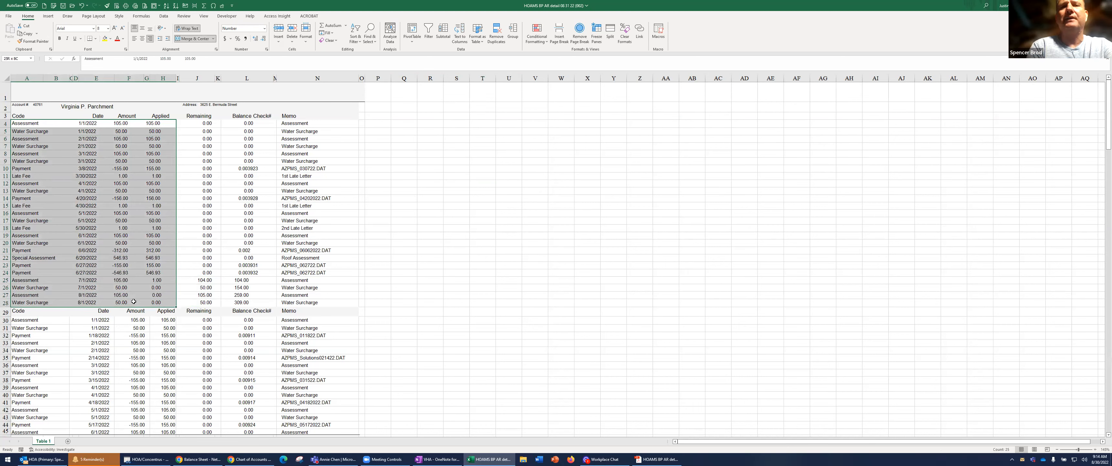
pyautogui.moveTo(191, 281); pyautogui.dragTo(193, 304)
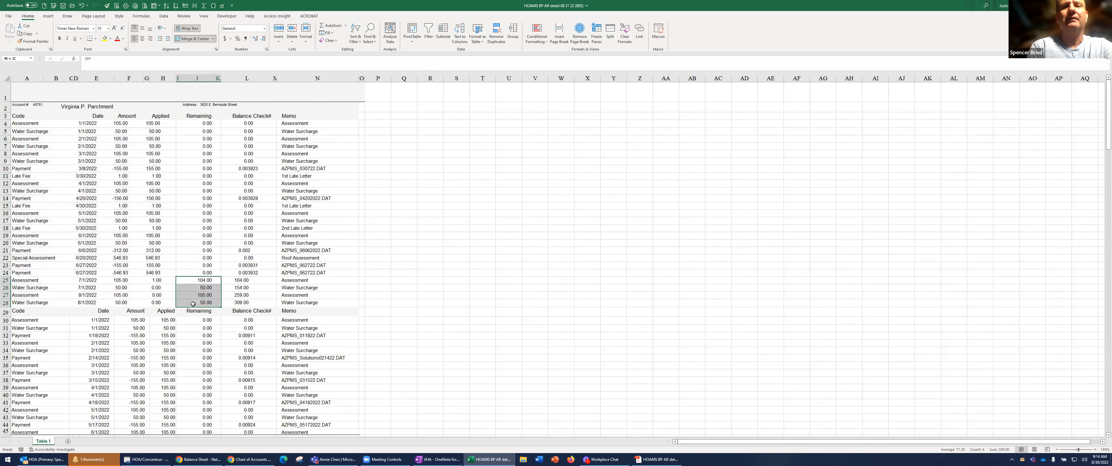
pyautogui.click(105, 39)
pyautogui.scroll(-10, 166, 252)
pyautogui.scroll(6, 168, 252)
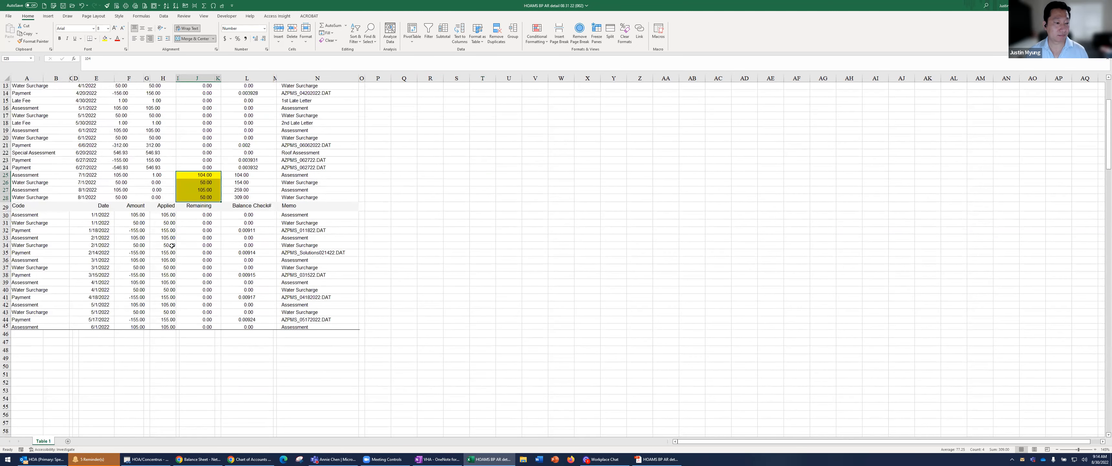
# Try to copy the Applied amount in row 45 and paste it into the Remaining cell of the same row
pyautogui.click(166, 286)
pyautogui.moveTo(166, 319); pyautogui.dragTo(166, 327)
pyautogui.hotkey('ctrl', 'c')
pyautogui.rightClick(198, 320)
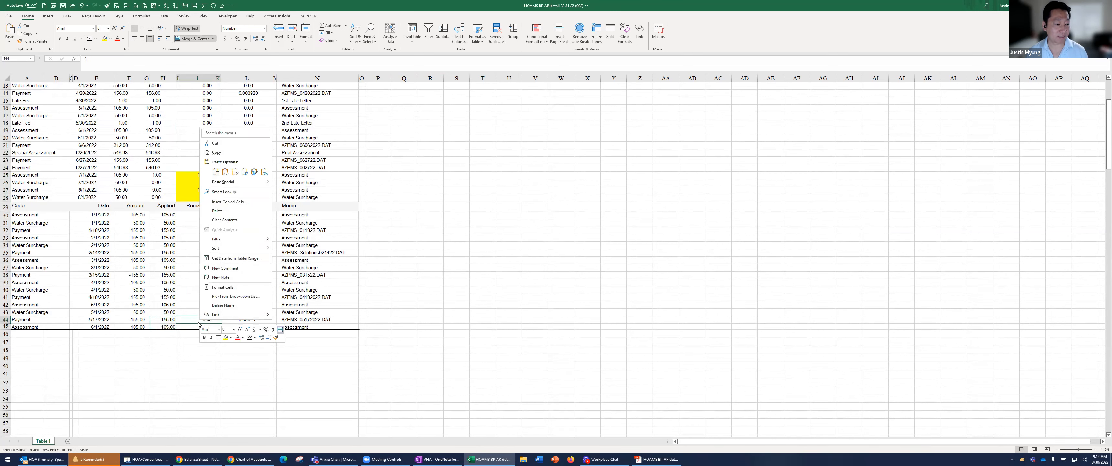
pyautogui.press('Escape')
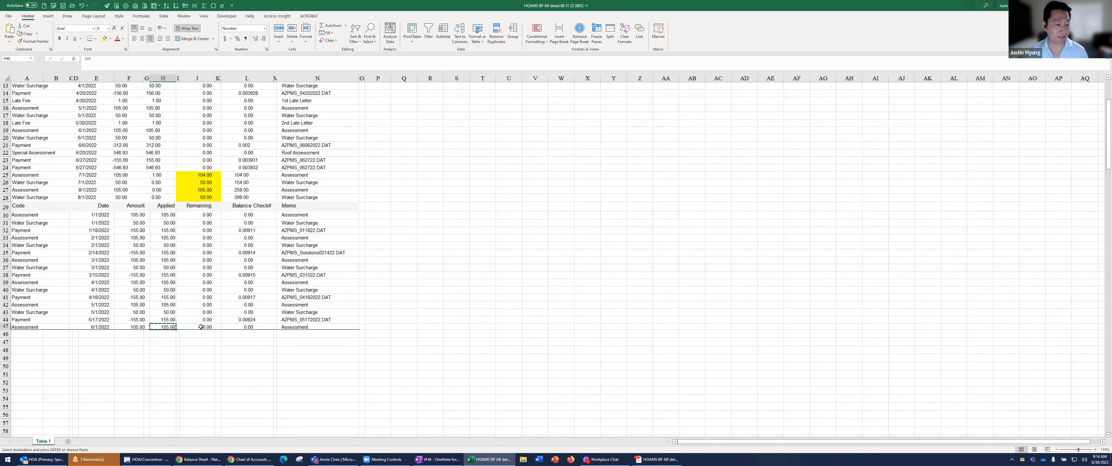
pyautogui.rightClick(202, 327)
pyautogui.click(231, 181)
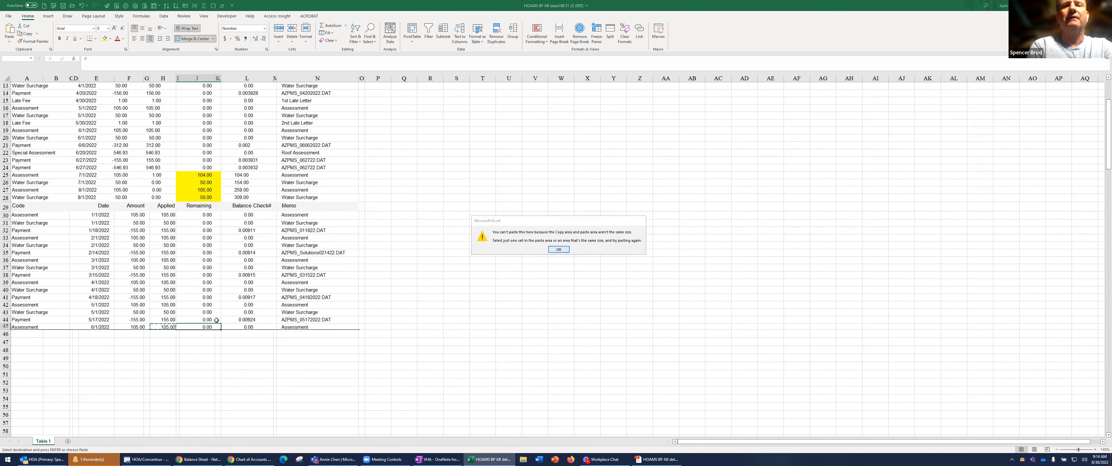
pyautogui.press('Return')
# Set the Remaining amount of the assessment in row 45 to 105
pyautogui.write('105')
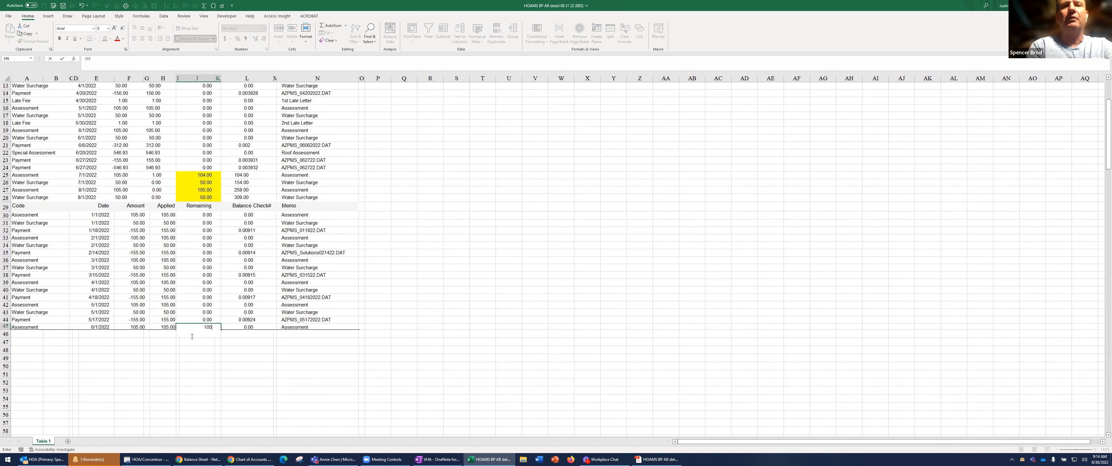
pyautogui.press('Return')
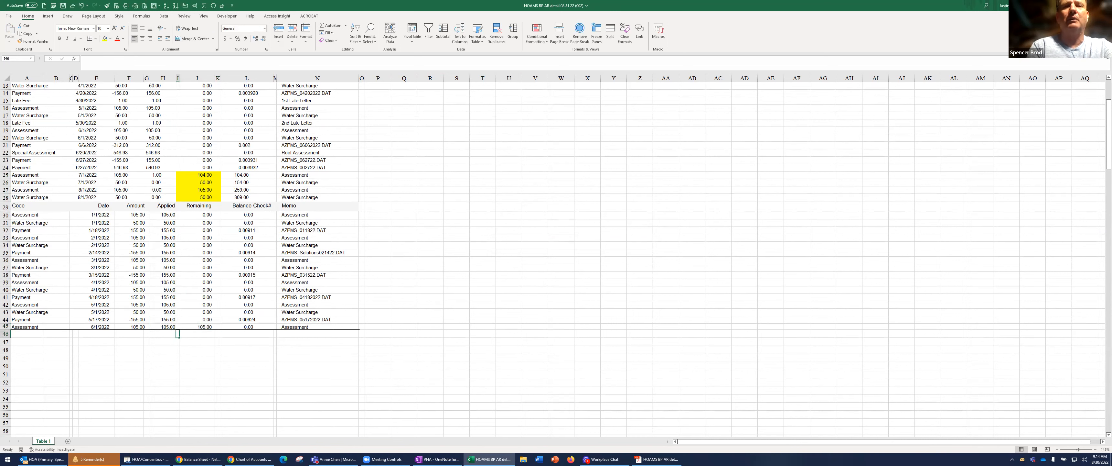
# Close the workbook and switch to File Explorer
pyautogui.click(1104, 5)
pyautogui.click(528, 237)
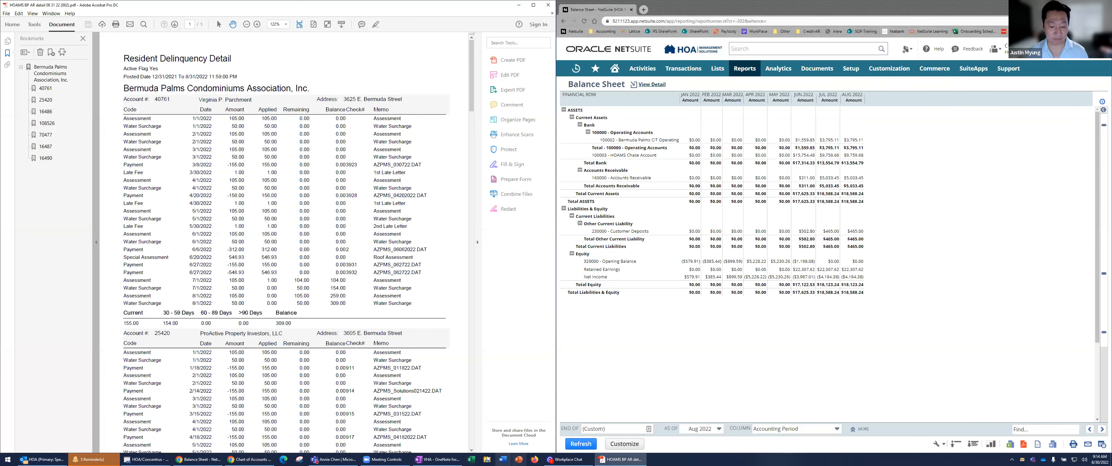
pyautogui.click(487, 459)
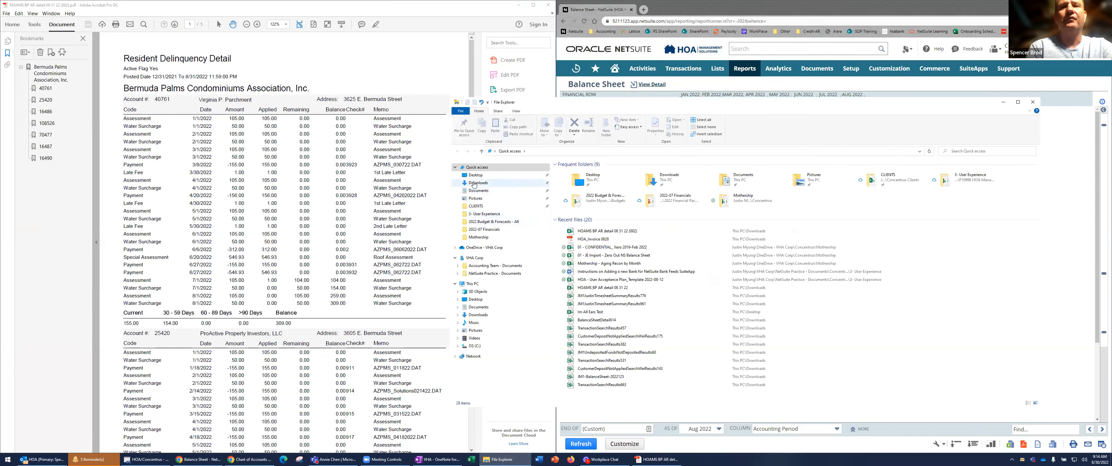
# Sort the Downloads folder by date and open the workbook HOAMS BP AR detail 08 31 22 (002)
pyautogui.click(474, 182)
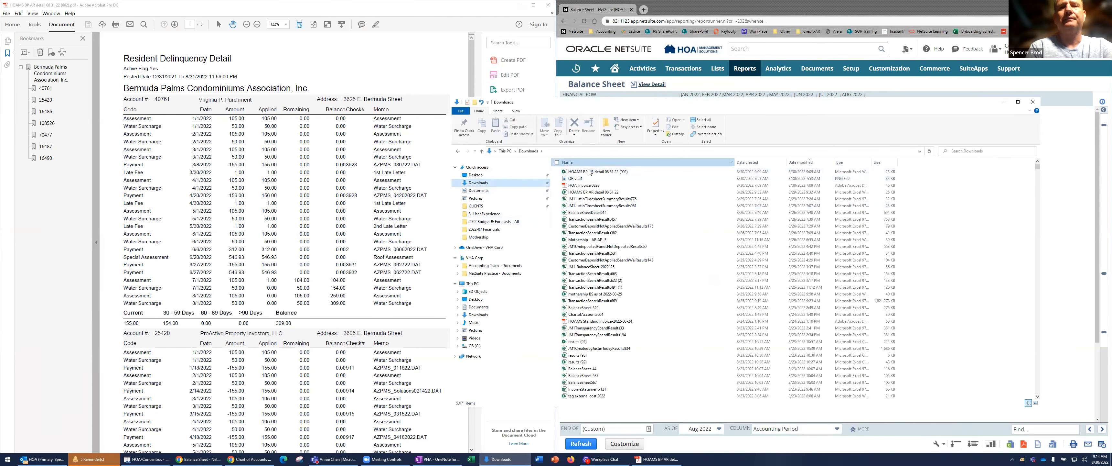
pyautogui.doubleClick(590, 172)
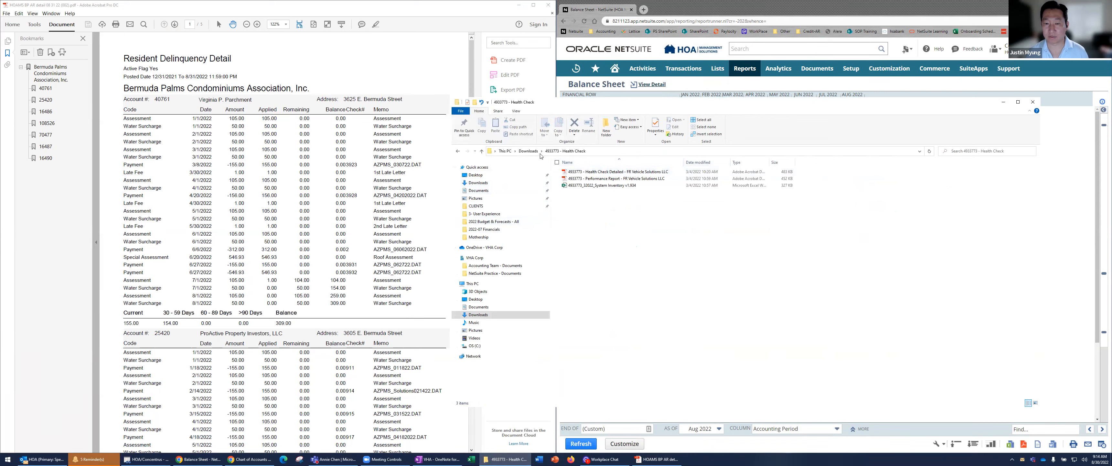
pyautogui.click(458, 151)
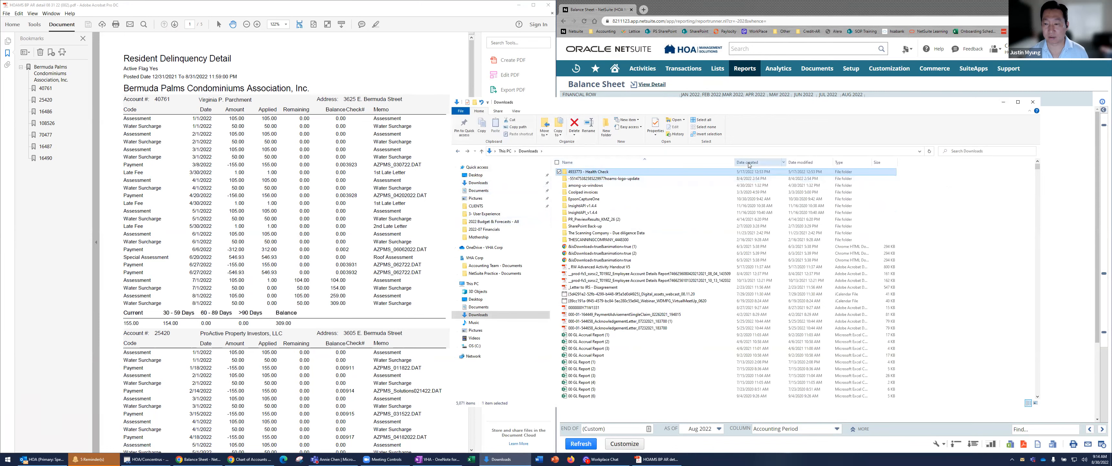
pyautogui.click(779, 163)
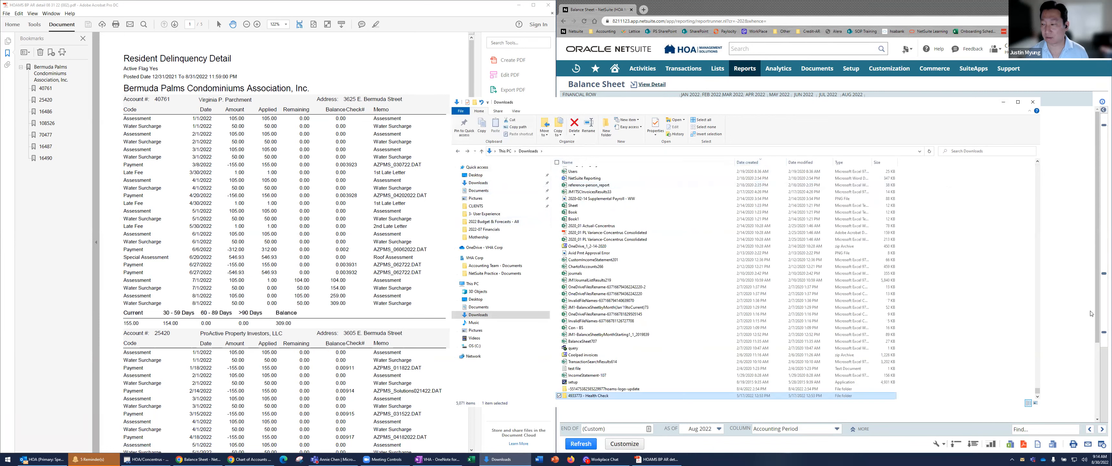
pyautogui.press('Home')
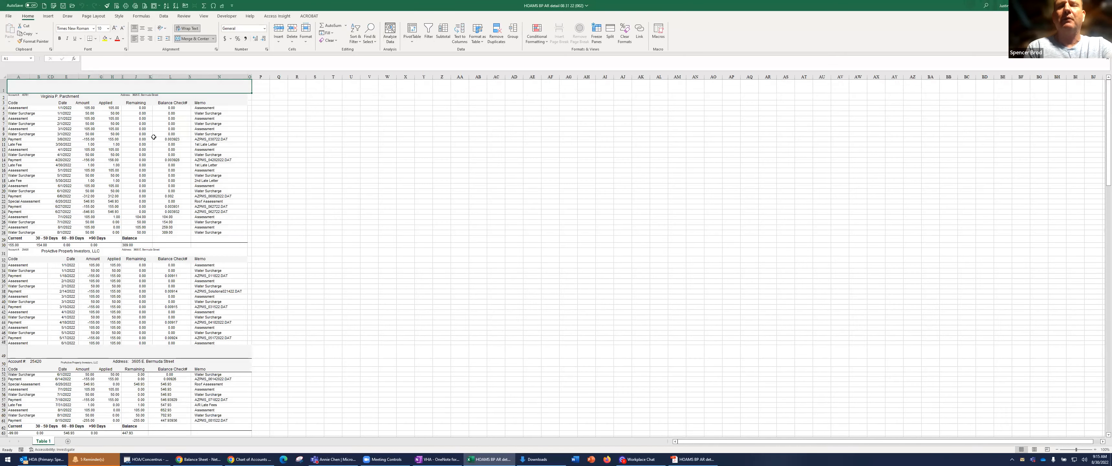
# Delete the blank row 1 above the first account's header
pyautogui.click(159, 130)
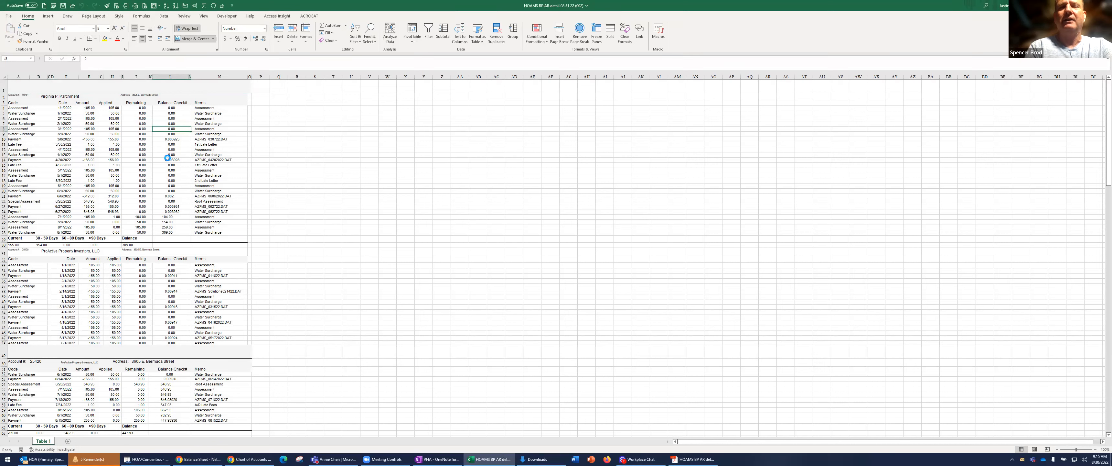
pyautogui.scroll(2, 167, 157)
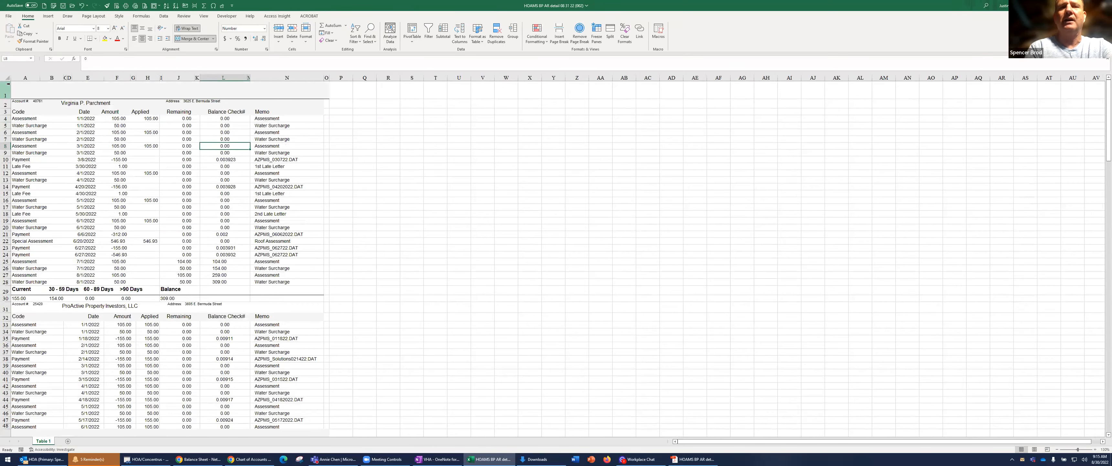
pyautogui.click(8, 83)
pyautogui.moveTo(8, 85)
pyautogui.mouseDown()
pyautogui.moveTo(5, 104)
pyautogui.moveTo(6, 92)
pyautogui.mouseUp()
pyautogui.rightClick(93, 82)
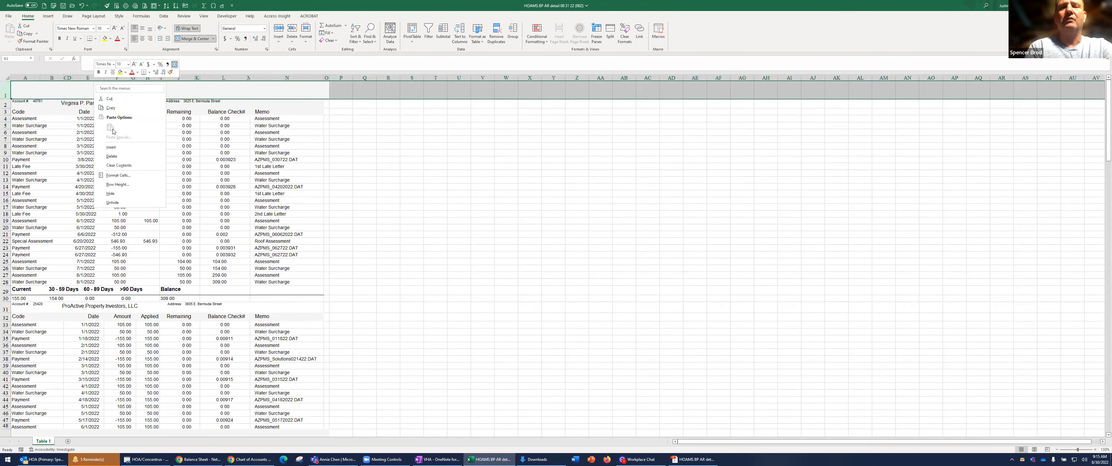
pyautogui.click(116, 156)
pyautogui.click(116, 155)
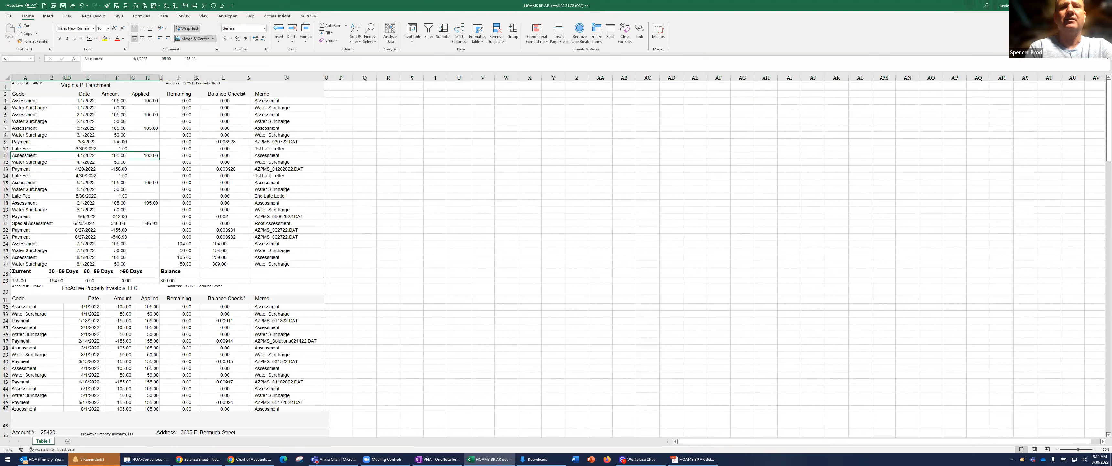
# Delete the first account's aging summary in rows 28 and 29
pyautogui.moveTo(6, 271); pyautogui.dragTo(6, 280)
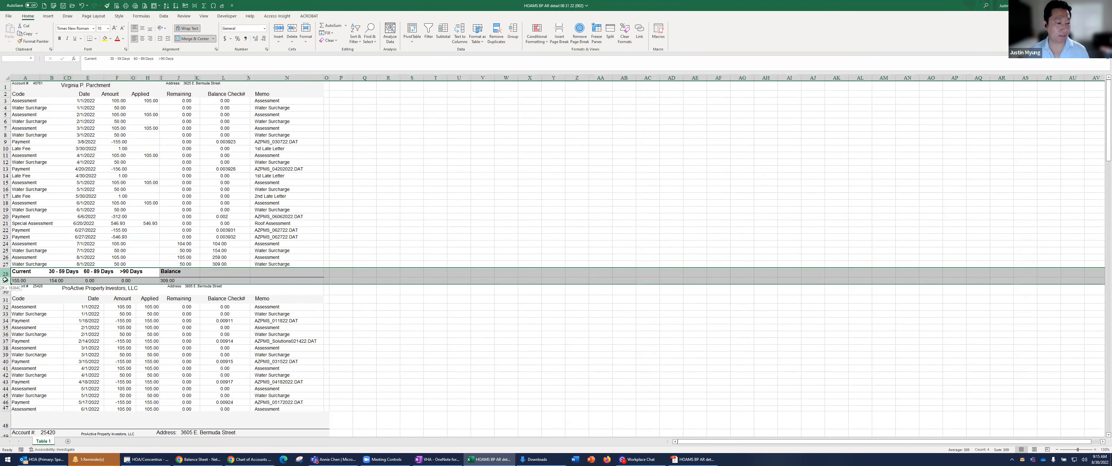
pyautogui.rightClick(103, 279)
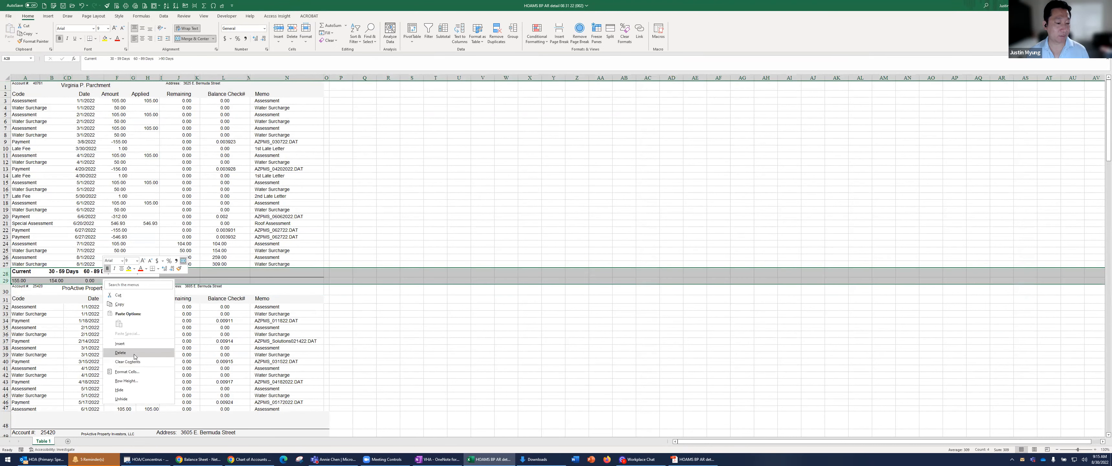
pyautogui.click(138, 349)
pyautogui.click(138, 346)
# Delete the blank row 46 above the repeated account header
pyautogui.scroll(-6, 137, 350)
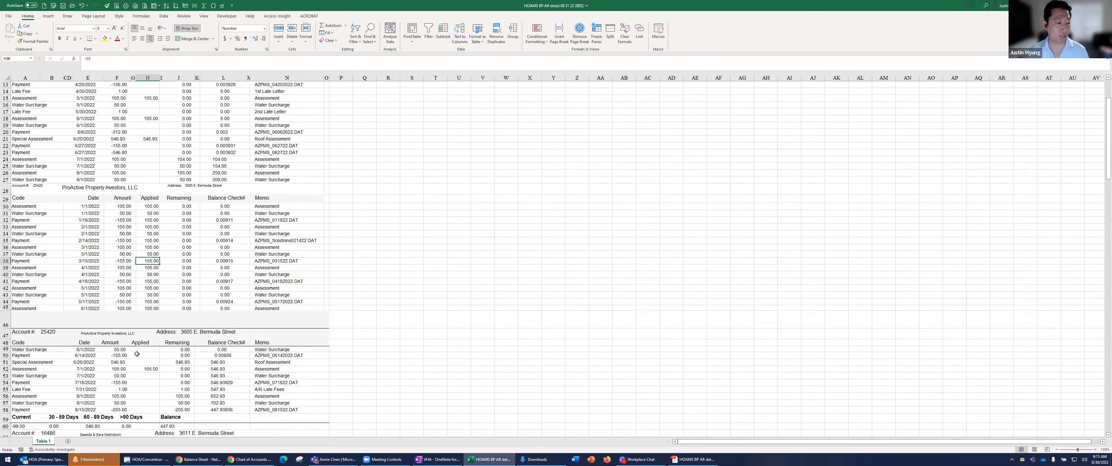
pyautogui.moveTo(7, 281); pyautogui.dragTo(7, 281)
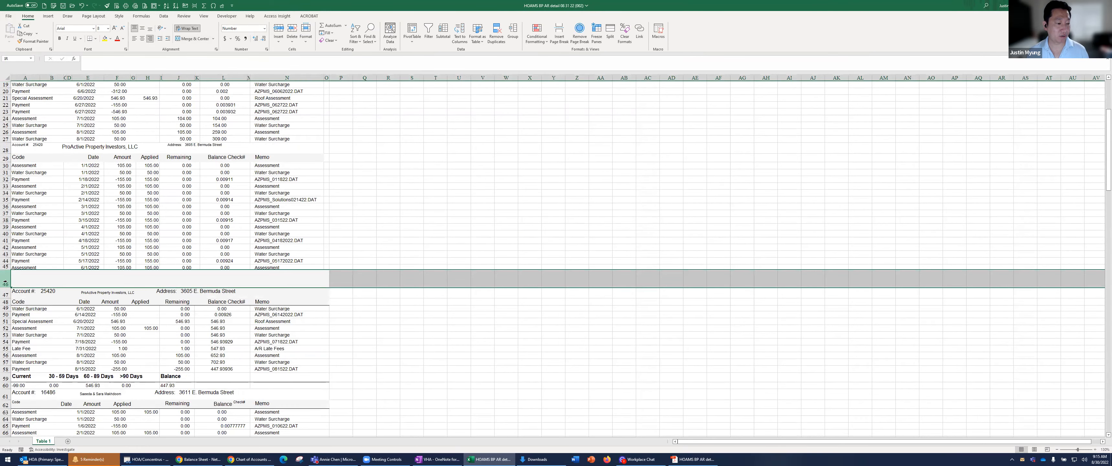
pyautogui.rightClick(5, 281)
pyautogui.click(30, 355)
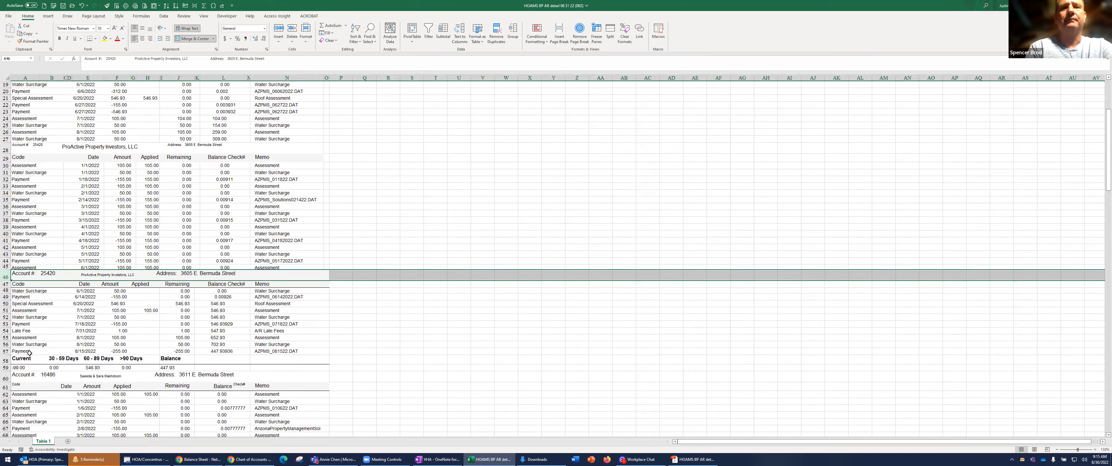
# Delete the second account's aging summary in rows 58 and 59
pyautogui.scroll(-5, 29, 352)
pyautogui.click(5, 255)
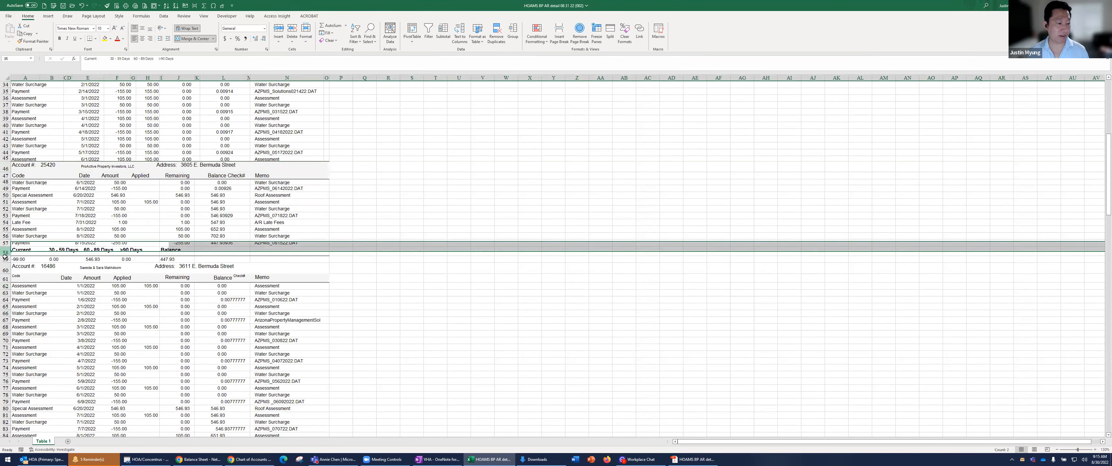
pyautogui.moveTo(5, 256); pyautogui.dragTo(6, 259)
pyautogui.rightClick(11, 258)
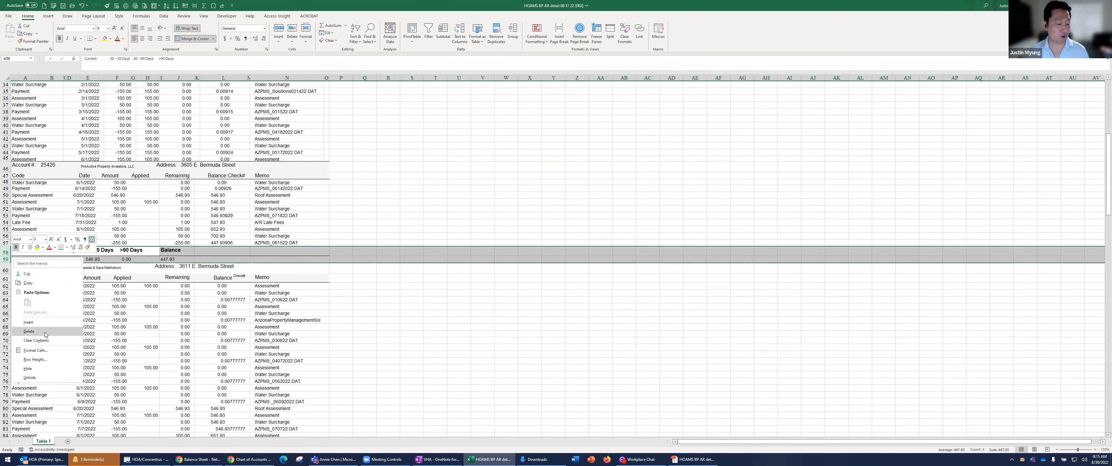
pyautogui.click(45, 332)
# Delete the third account's aging summary in rows 85 and 86
pyautogui.scroll(-3, 45, 336)
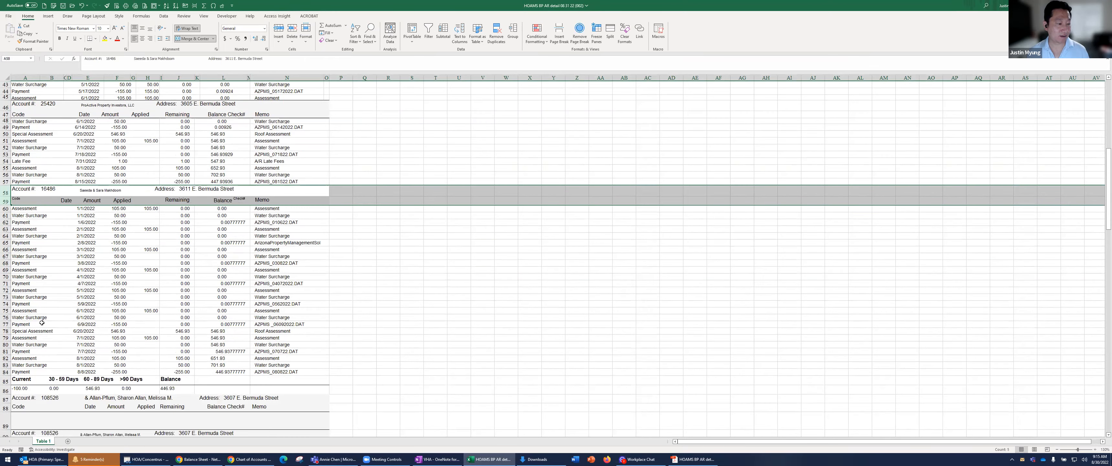
pyautogui.scroll(-2, 42, 322)
pyautogui.moveTo(5, 337); pyautogui.dragTo(9, 346)
pyautogui.rightClick(9, 346)
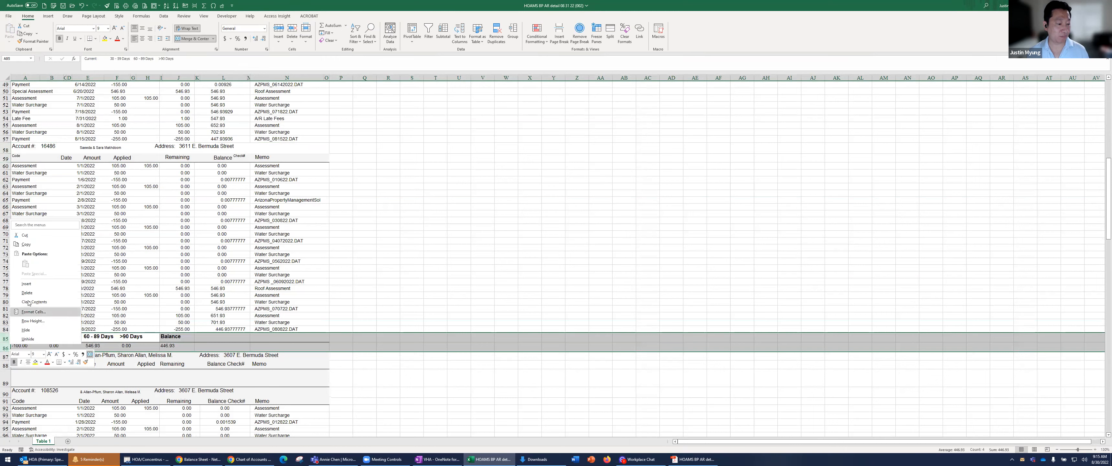
pyautogui.click(32, 293)
# Delete the aging summary in rows 117 and 118
pyautogui.scroll(-6, 36, 313)
pyautogui.scroll(-10, 36, 314)
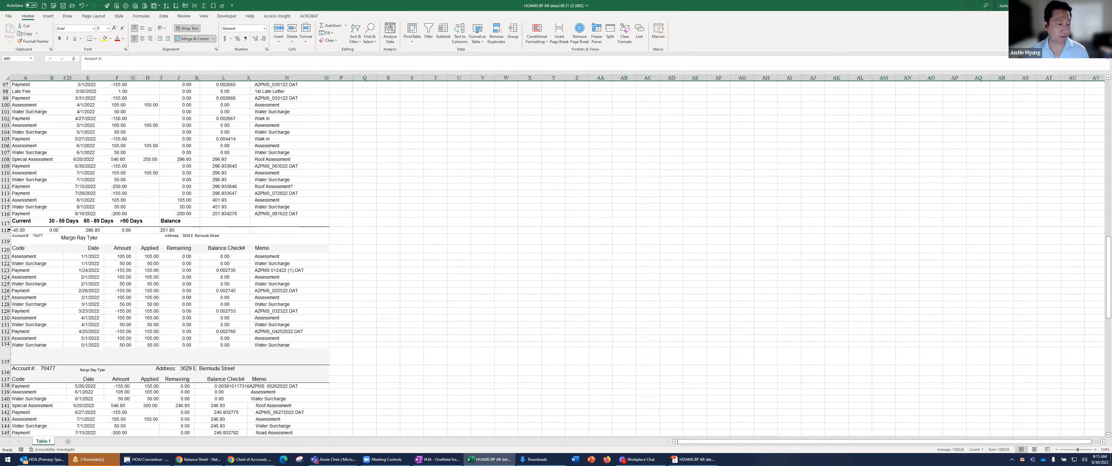
pyautogui.moveTo(7, 222); pyautogui.dragTo(9, 229)
pyautogui.rightClick(9, 229)
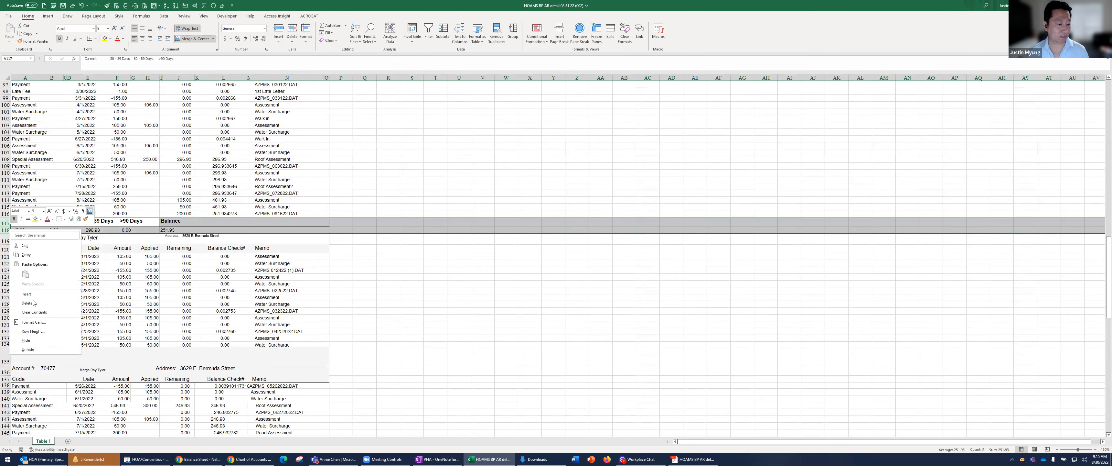
pyautogui.click(31, 299)
# Delete the blank row 133 above the repeated account header
pyautogui.scroll(-5, 26, 276)
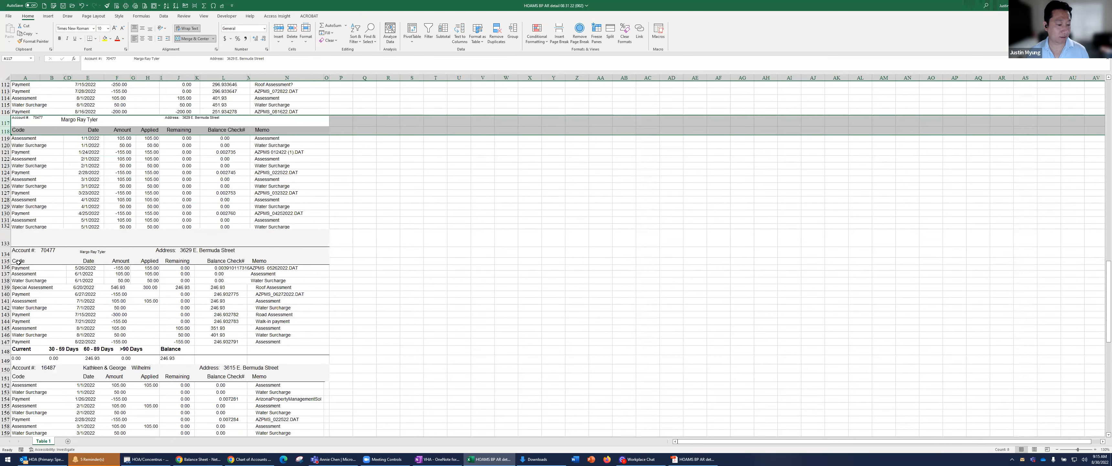
pyautogui.click(9, 243)
pyautogui.rightClick(9, 243)
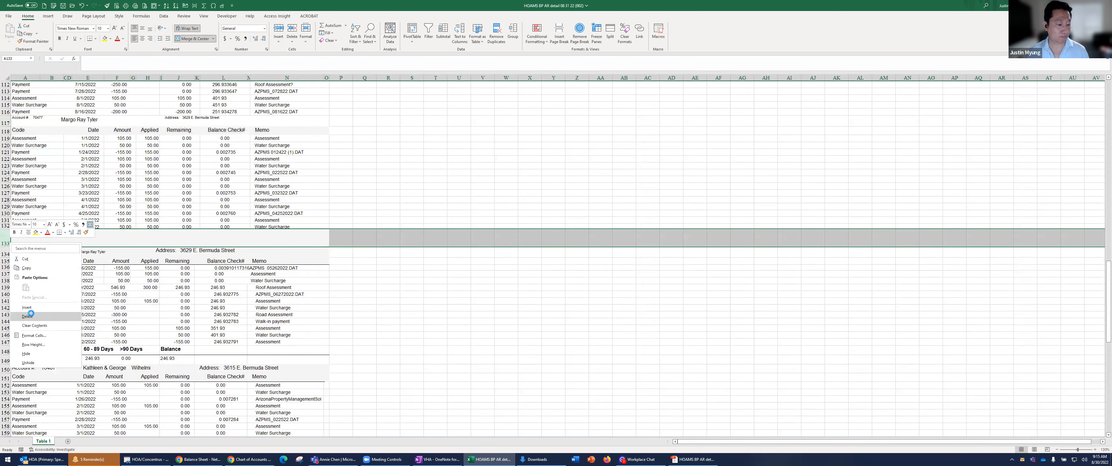
pyautogui.click(32, 313)
# Delete the aging summaries in rows 147–148 and 174–175 together with the closing summary and totals in rows 201 to 205
pyautogui.scroll(-6, 6, 262)
pyautogui.click(6, 203)
pyautogui.scroll(-5, 22, 294)
pyautogui.moveTo(10, 294); pyautogui.dragTo(9, 303)
pyautogui.keyDown('ctrl'); pyautogui.click(5, 108); pyautogui.keyUp('ctrl')
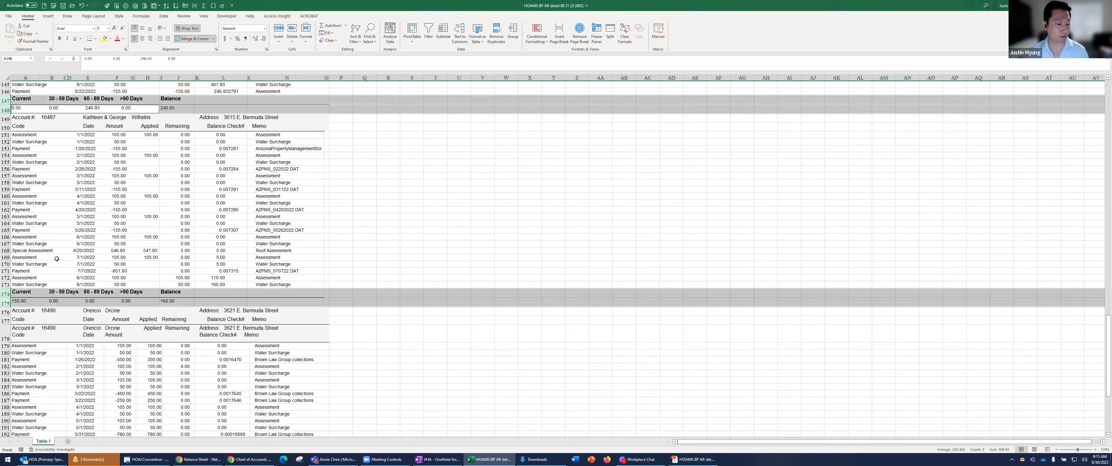
pyautogui.scroll(-11, 53, 269)
pyautogui.moveTo(6, 251); pyautogui.dragTo(6, 271)
pyautogui.rightClick(6, 272)
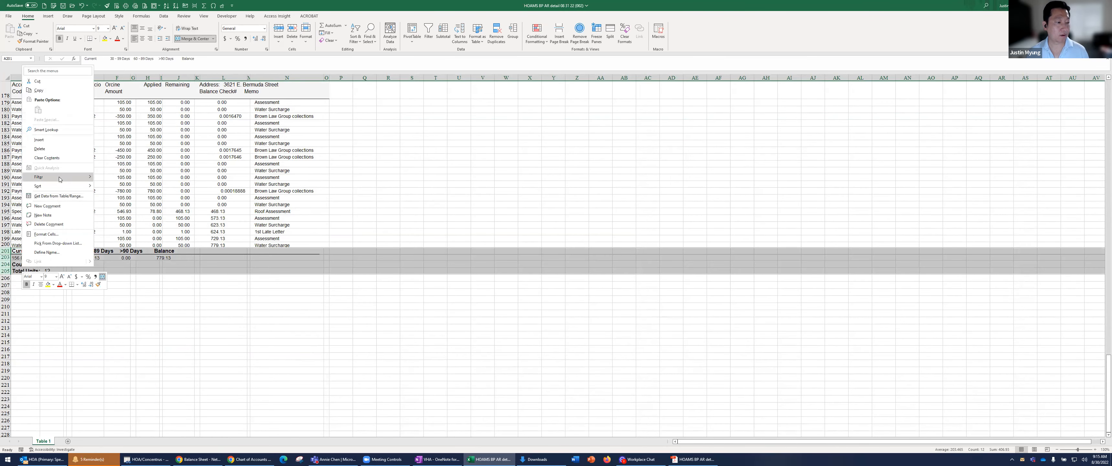
pyautogui.click(39, 148)
pyautogui.click(151, 146)
# Delete the entire rows 3 to 23 and 28 to 45, covering zero Remaining amounts and the second account's first header
pyautogui.scroll(20, 188, 162)
pyautogui.scroll(20, 161, 135)
pyautogui.click(179, 162)
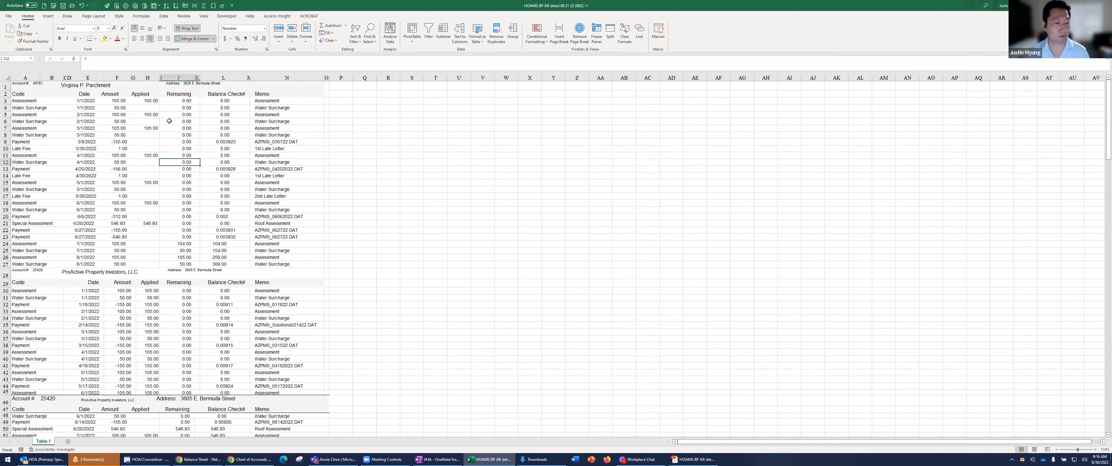
pyautogui.moveTo(183, 103); pyautogui.dragTo(190, 238)
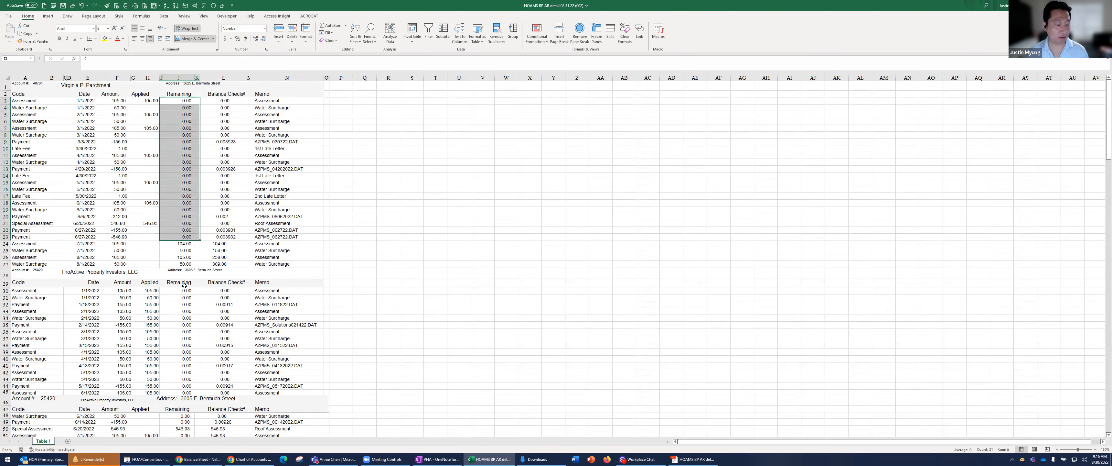
pyautogui.moveTo(185, 286); pyautogui.dragTo(185, 386)
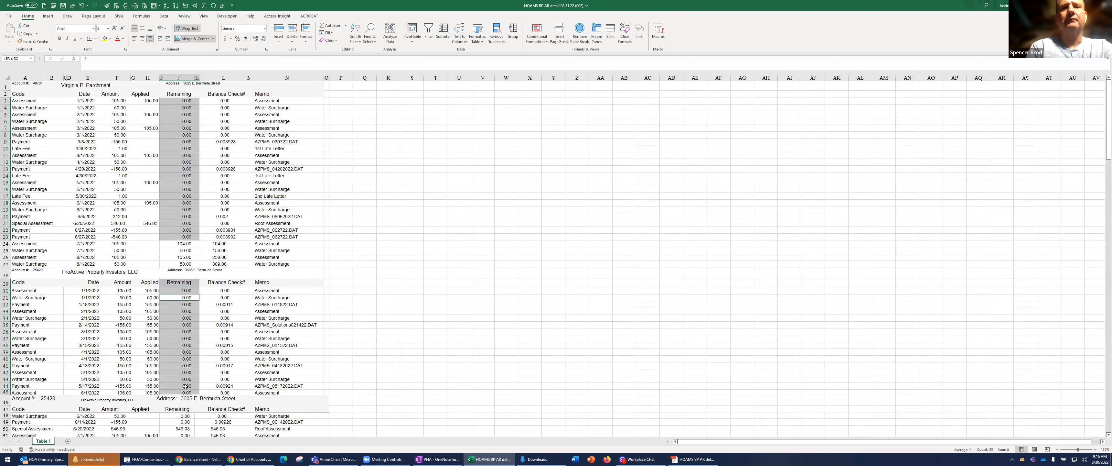
pyautogui.keyDown('ctrl'); pyautogui.click(185, 273); pyautogui.keyUp('ctrl')
pyautogui.rightClick(184, 275)
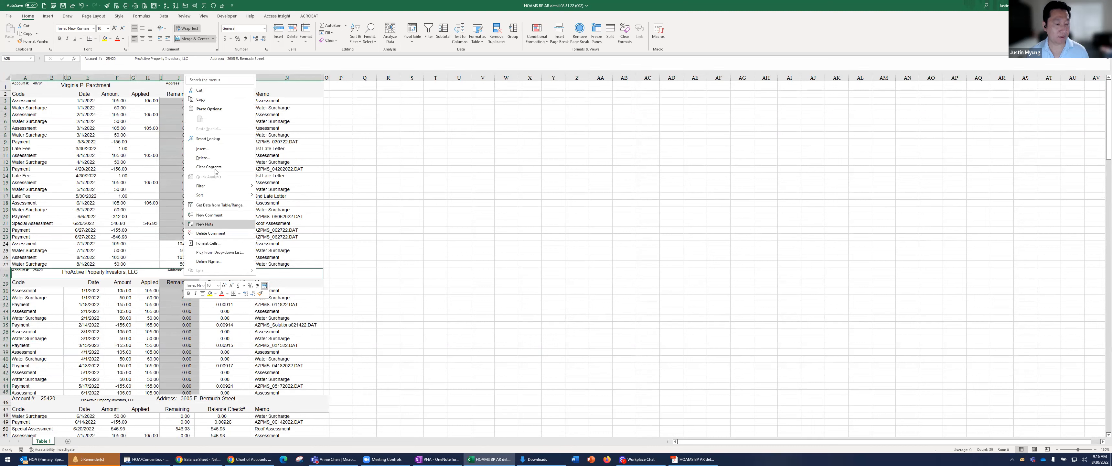
pyautogui.click(207, 158)
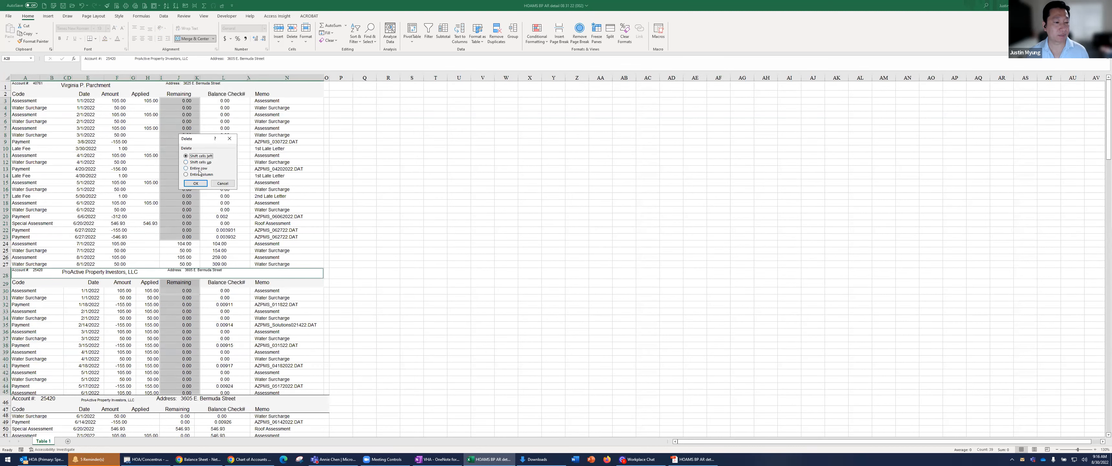
pyautogui.click(196, 184)
# Try to delete rows 8 to 10 together with the zero Remaining entries in rows 12 to 14
pyautogui.click(177, 164)
pyautogui.moveTo(7, 139)
pyautogui.mouseDown()
pyautogui.moveTo(7, 186)
pyautogui.moveTo(6, 152)
pyautogui.mouseUp()
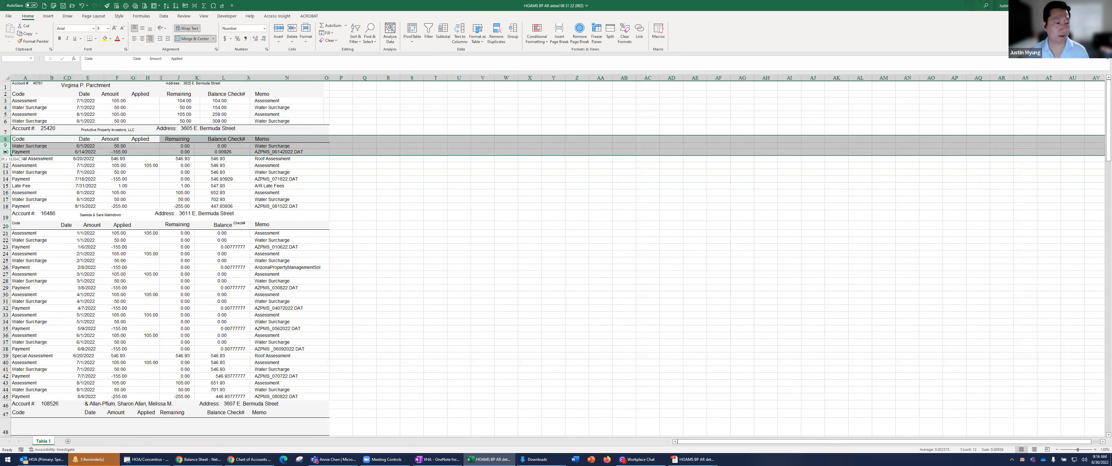
pyautogui.moveTo(181, 165); pyautogui.dragTo(181, 173)
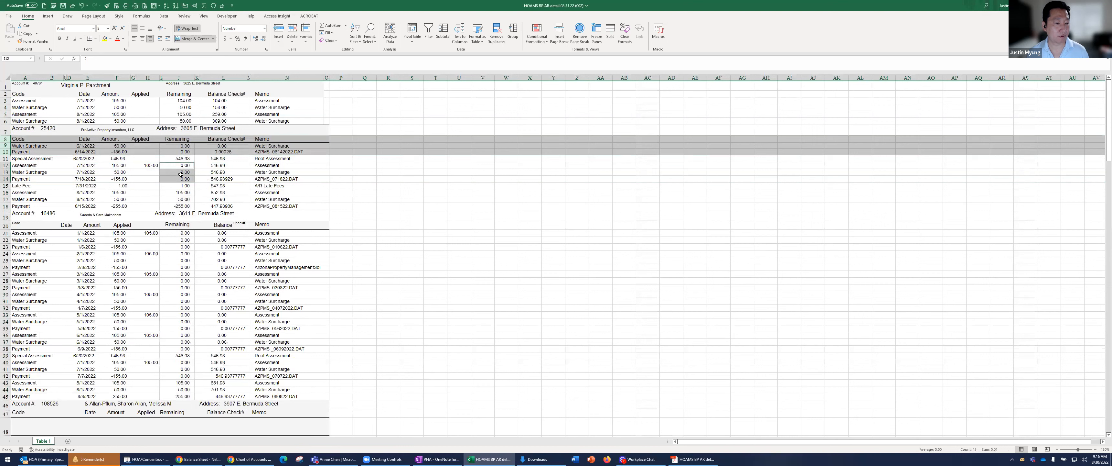
pyautogui.rightClick(181, 174)
pyautogui.click(203, 250)
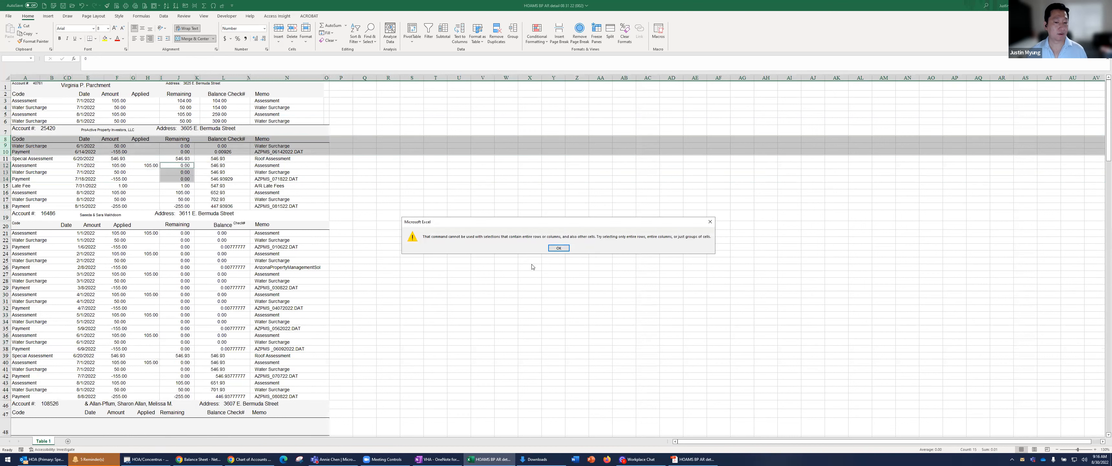
pyautogui.click(558, 248)
# Delete the entire rows 8 to 10, containing the column headings and two entries with zero Remaining
pyautogui.moveTo(183, 139); pyautogui.dragTo(183, 152)
pyautogui.rightClick(185, 151)
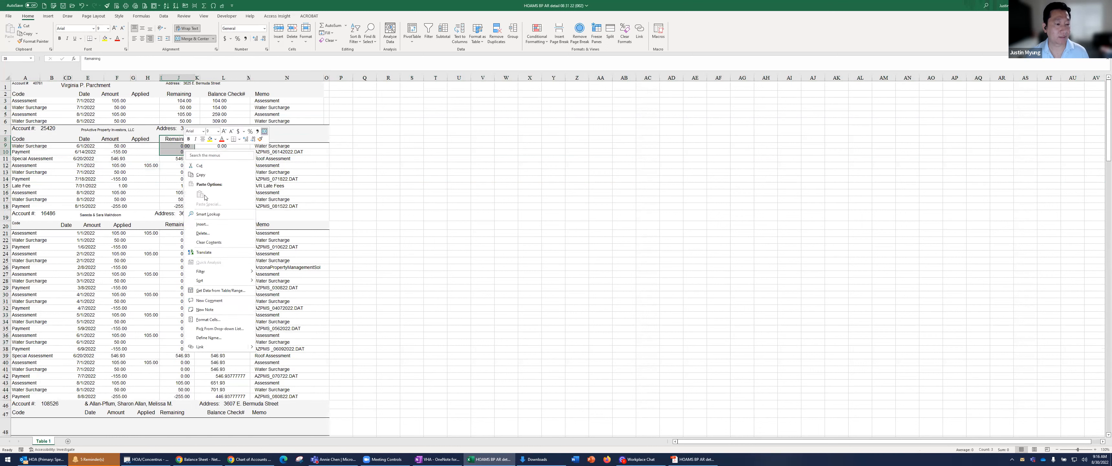
pyautogui.click(210, 233)
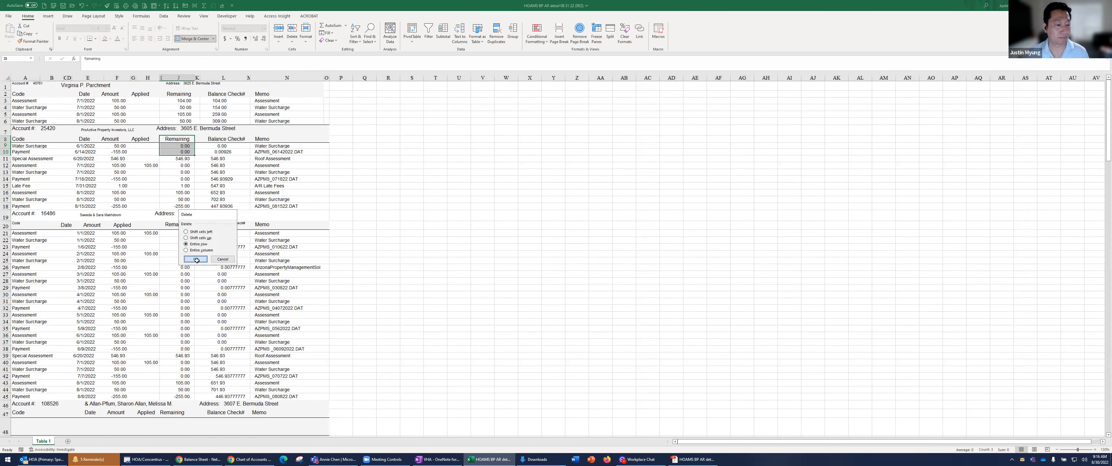
pyautogui.click(197, 259)
# Delete the entire rows 9 to 11, holding the second account's July entries with zero Remaining
pyautogui.moveTo(184, 146); pyautogui.dragTo(184, 159)
pyautogui.rightClick(184, 159)
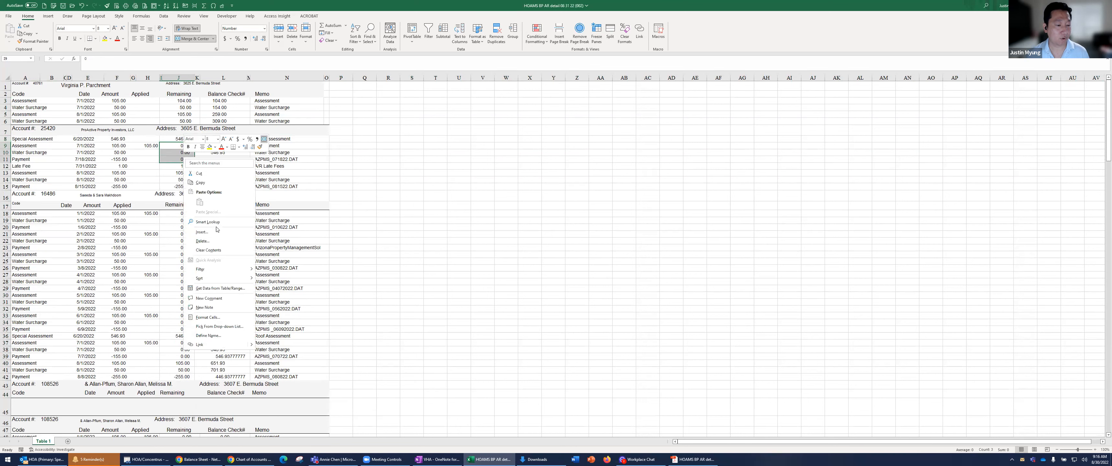
pyautogui.click(202, 241)
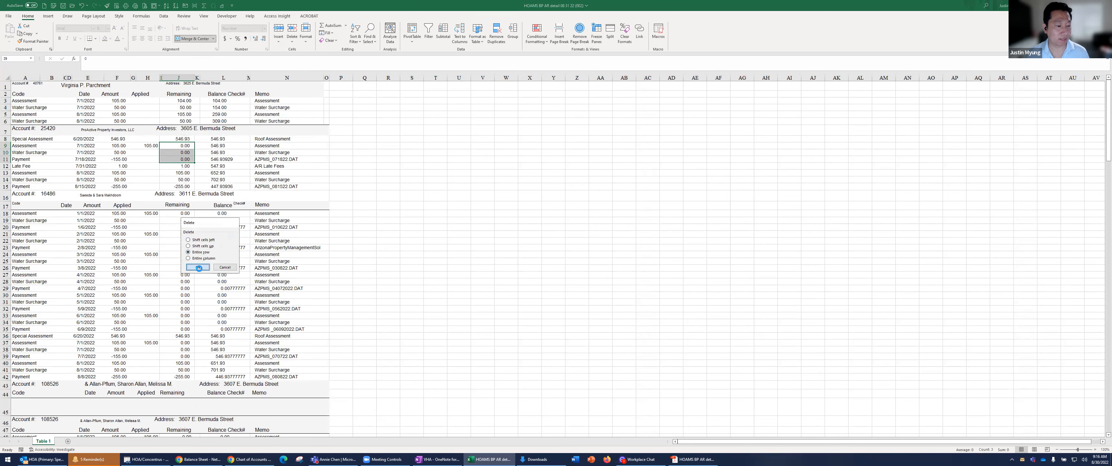
pyautogui.click(198, 267)
pyautogui.click(177, 207)
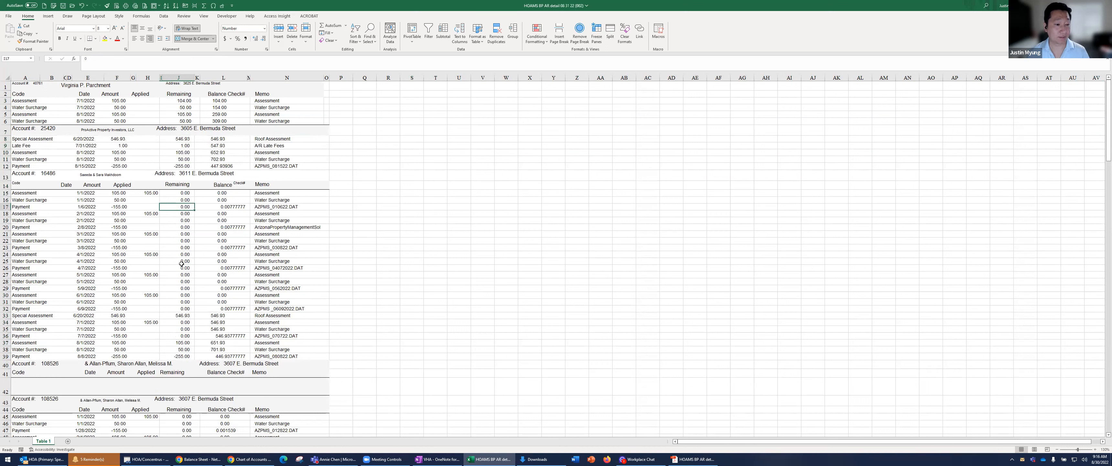
# Insert a blank column before column A, ahead of the account headers and transaction codes
pyautogui.click(66, 118)
pyautogui.moveTo(41, 101); pyautogui.dragTo(40, 122)
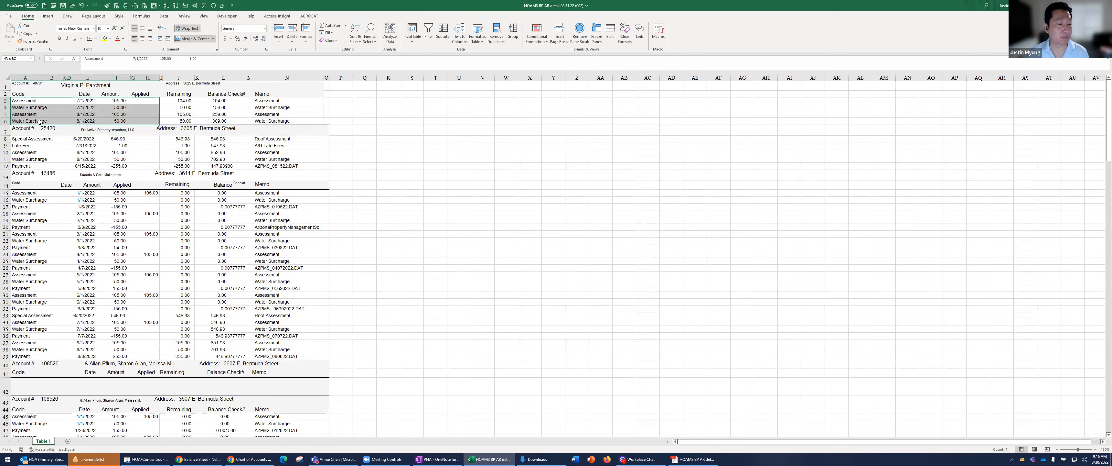
pyautogui.click(82, 85)
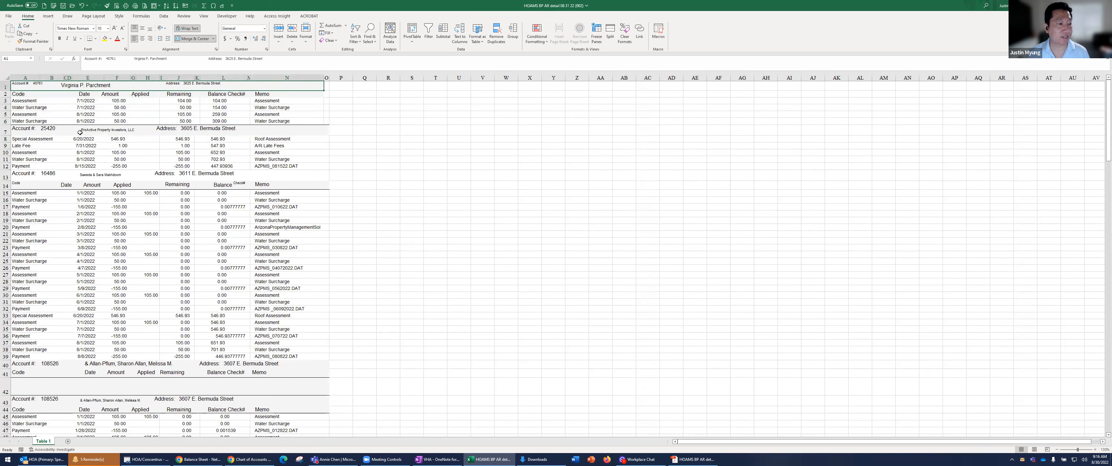
pyautogui.click(30, 75)
pyautogui.rightClick(30, 75)
pyautogui.click(64, 140)
pyautogui.click(52, 117)
# Unmerge the first account's header in row 1 and turn off text wrapping for cell B1
pyautogui.click(91, 86)
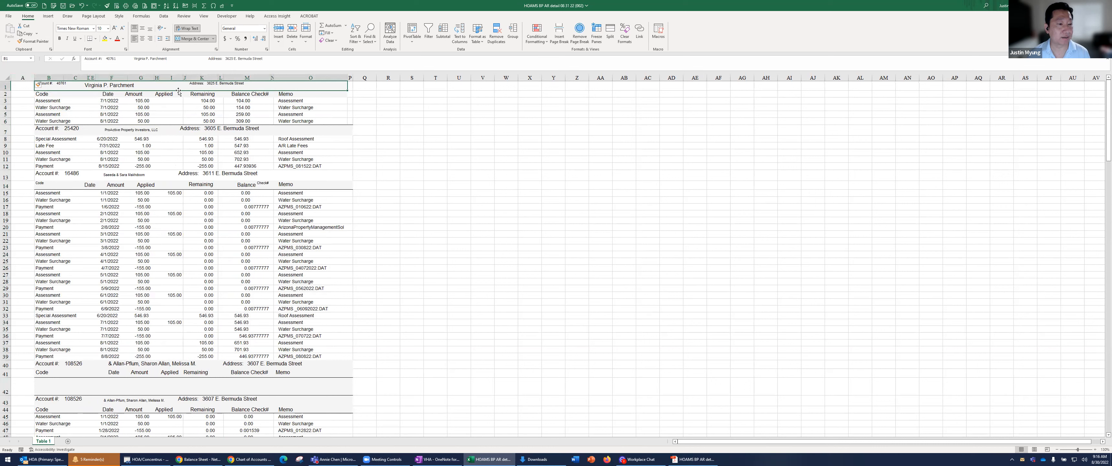
pyautogui.click(188, 39)
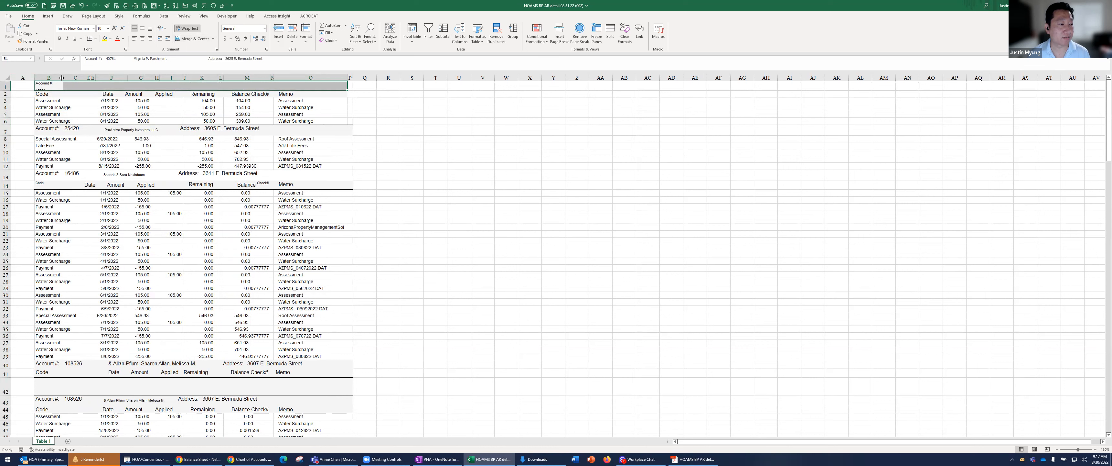
pyautogui.click(55, 82)
pyautogui.click(188, 30)
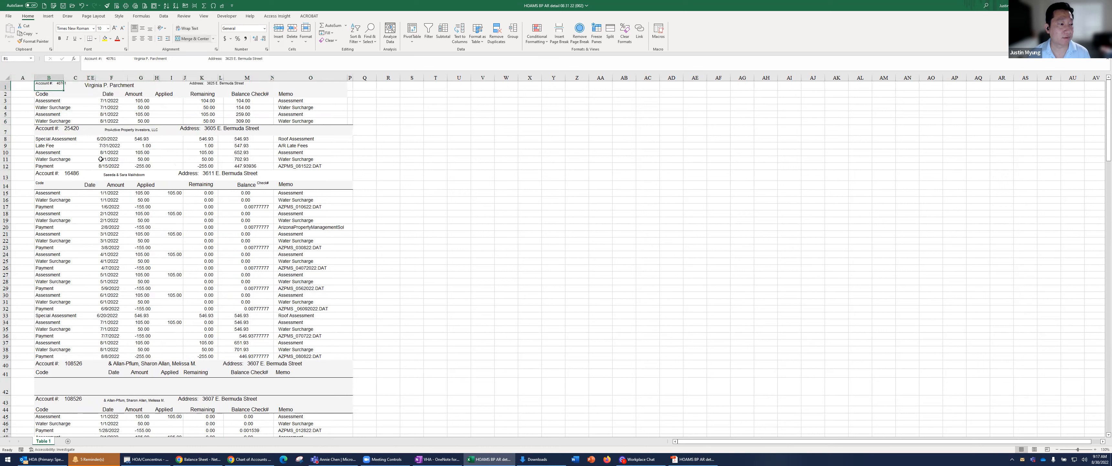
# Unmerge the account header cells in rows 7 and 13
pyautogui.click(78, 132)
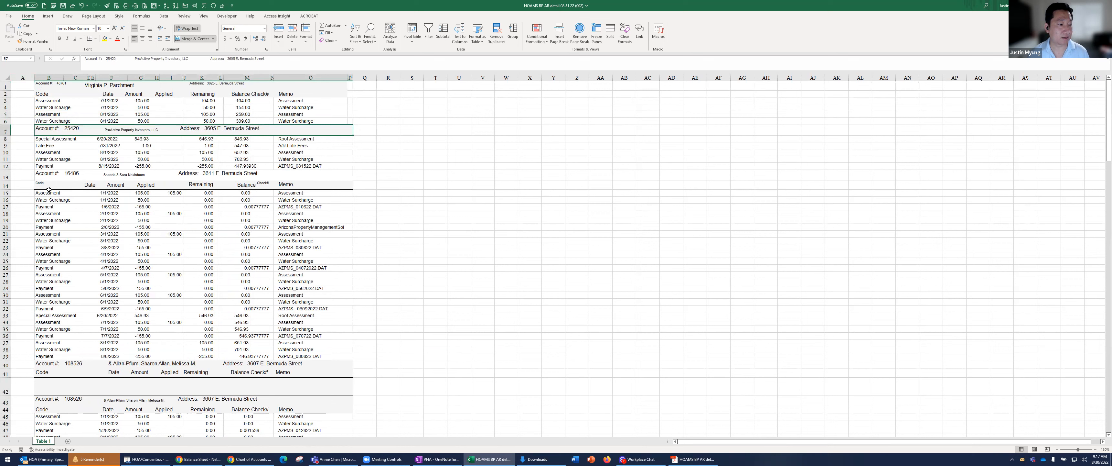
pyautogui.keyDown('ctrl'); pyautogui.click(44, 176); pyautogui.keyUp('ctrl')
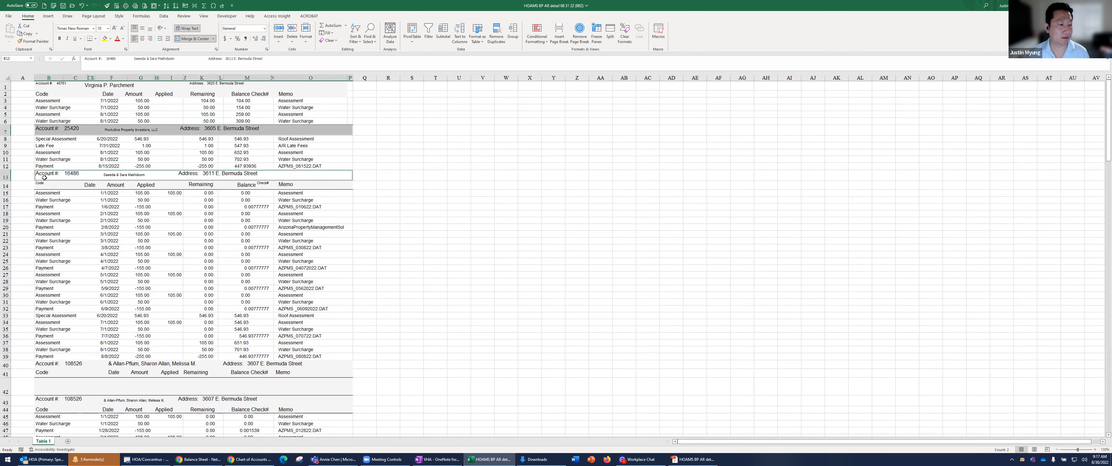
pyautogui.click(192, 39)
# Unmerge all cells of the report, from B1 through its last transaction in row 151
pyautogui.click(43, 88)
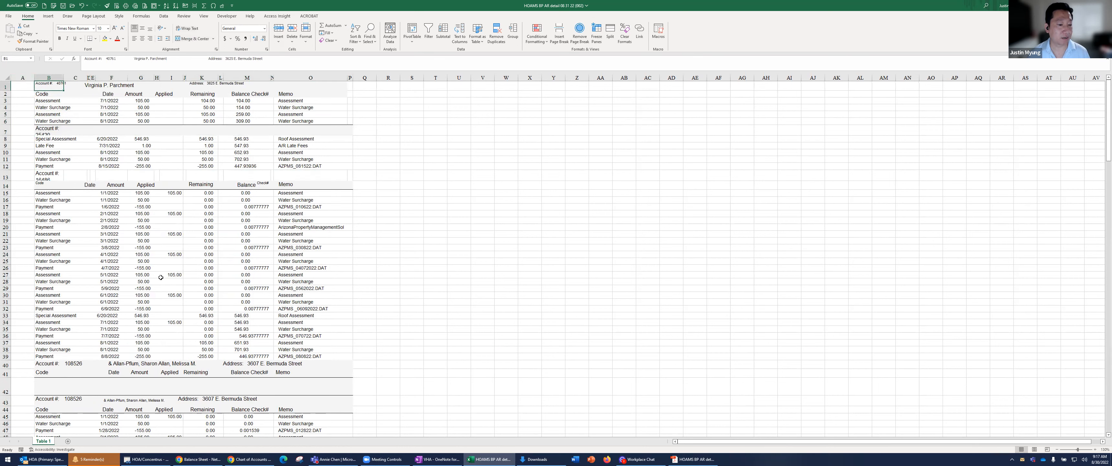
pyautogui.scroll(-20, 161, 277)
pyautogui.scroll(-20, 173, 276)
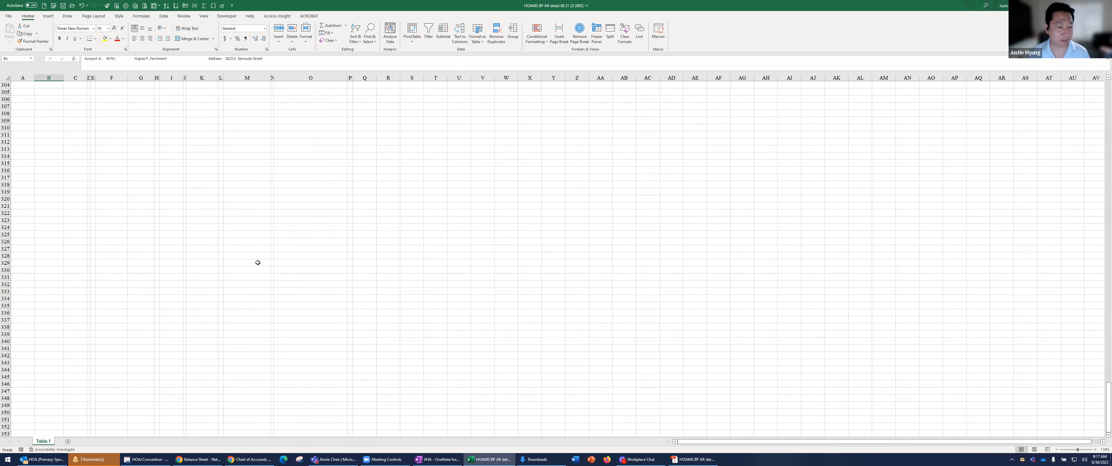
pyautogui.scroll(20, 257, 265)
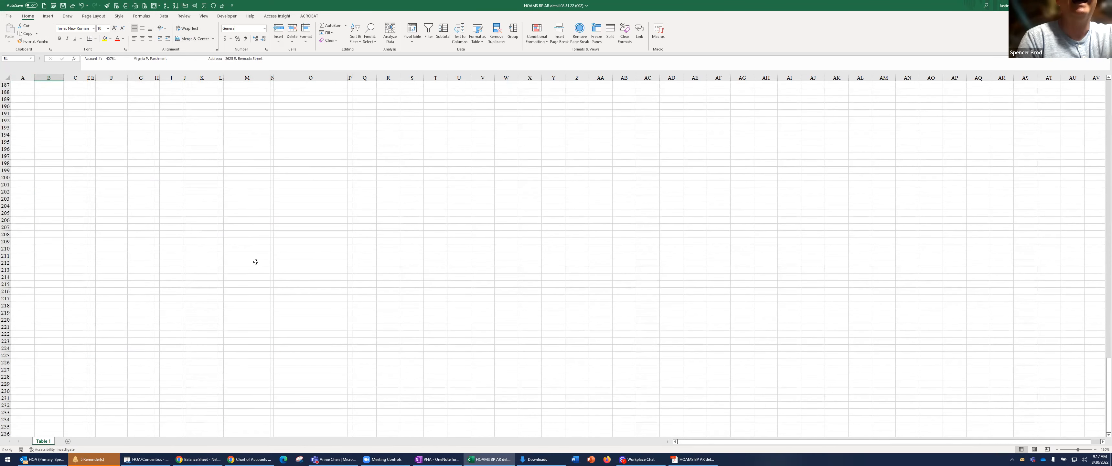
pyautogui.scroll(10, 259, 257)
pyautogui.keyDown('shift'); pyautogui.click(350, 344); pyautogui.keyUp('shift')
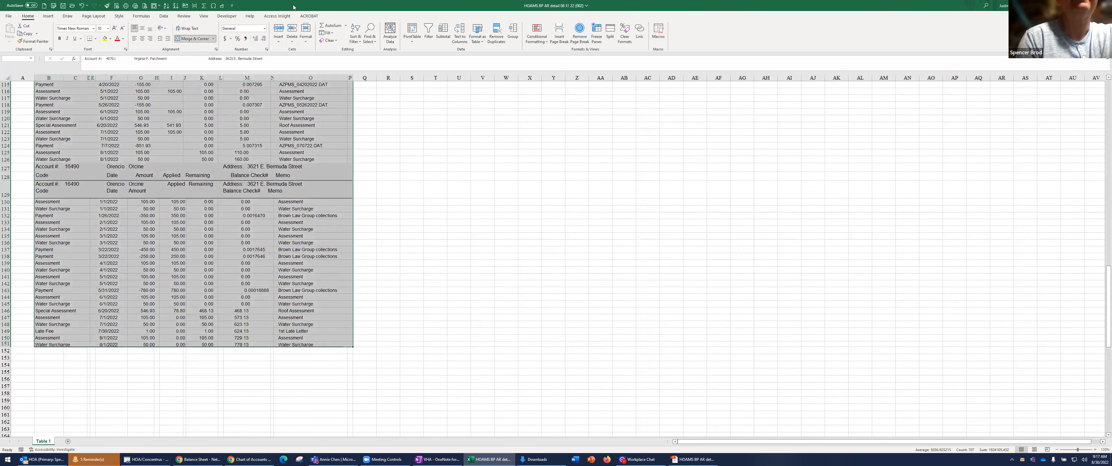
pyautogui.click(194, 39)
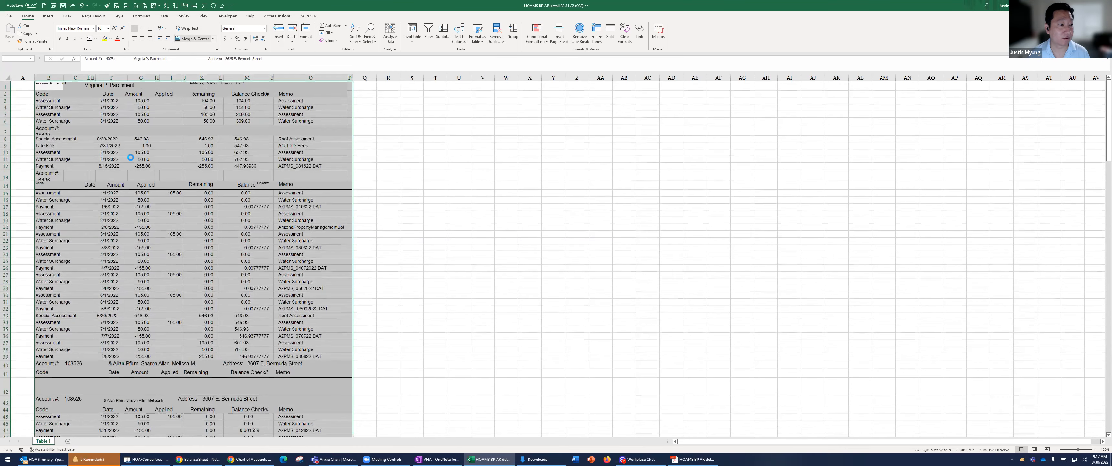
pyautogui.click(131, 139)
pyautogui.click(94, 132)
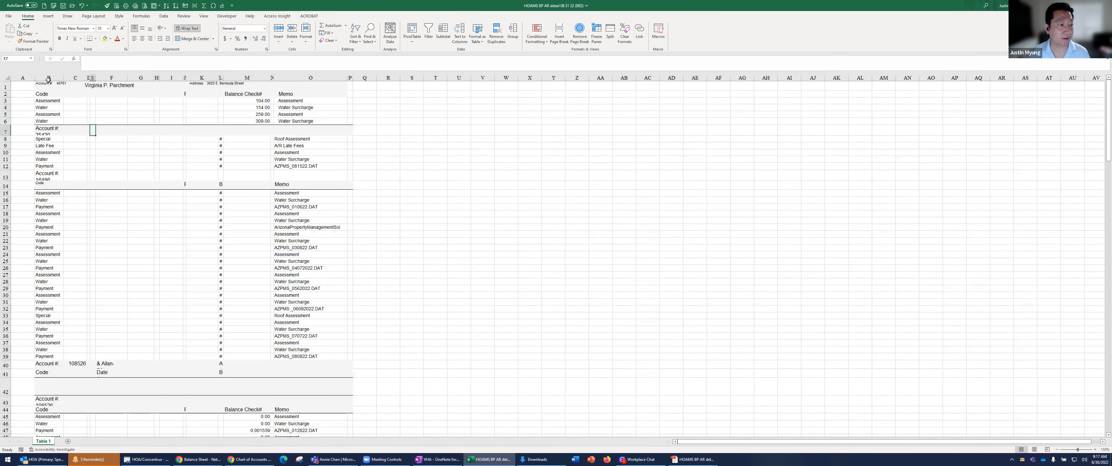
# Widen column B so that each code and its date fit on one line
pyautogui.click(68, 78)
pyautogui.click(51, 77)
pyautogui.click(51, 85)
pyautogui.moveTo(63, 78); pyautogui.dragTo(124, 82)
pyautogui.click(89, 107)
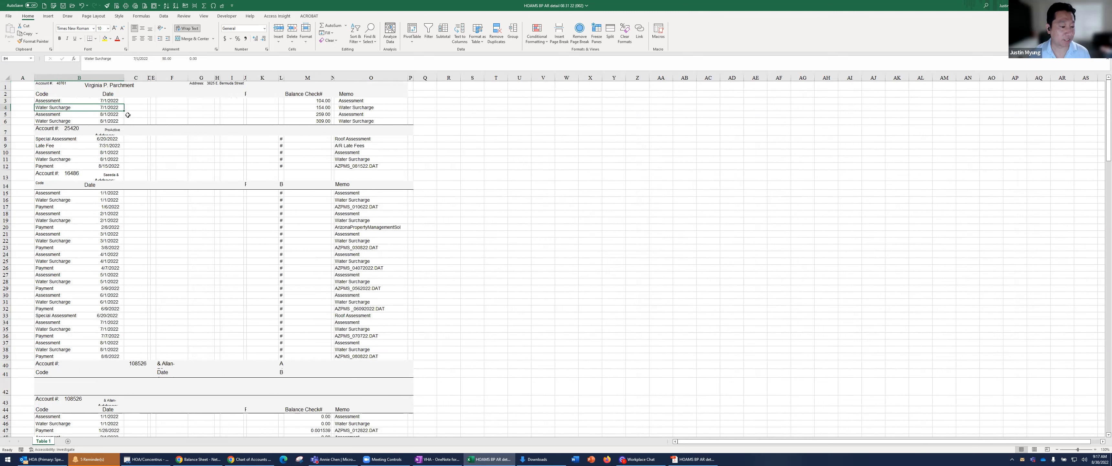
# Insert a second blank column directly before the column holding the codes and dates
pyautogui.click(89, 365)
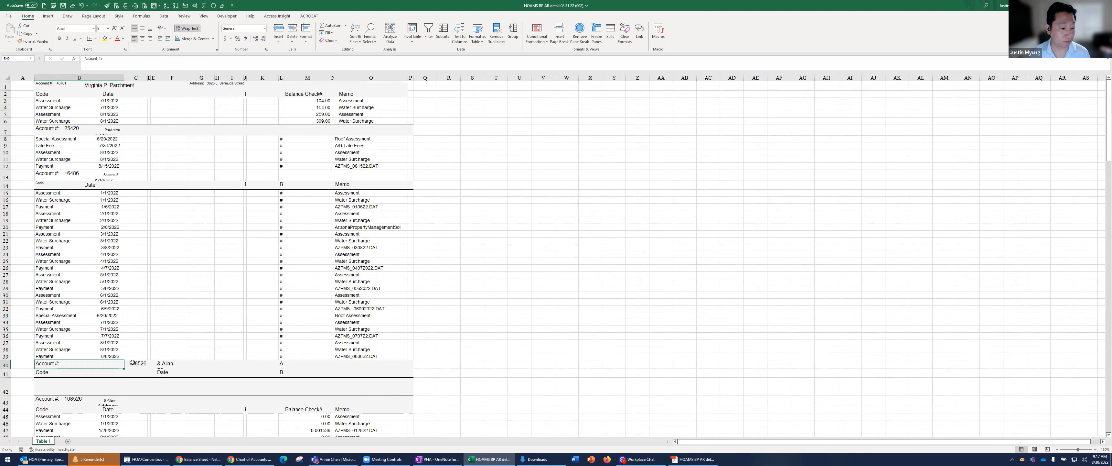
pyautogui.rightClick(48, 78)
pyautogui.click(64, 142)
# Enter the headings "Account #" in A2 and "Account Name" in B2, and widen columns A and B to fit them
pyautogui.click(27, 92)
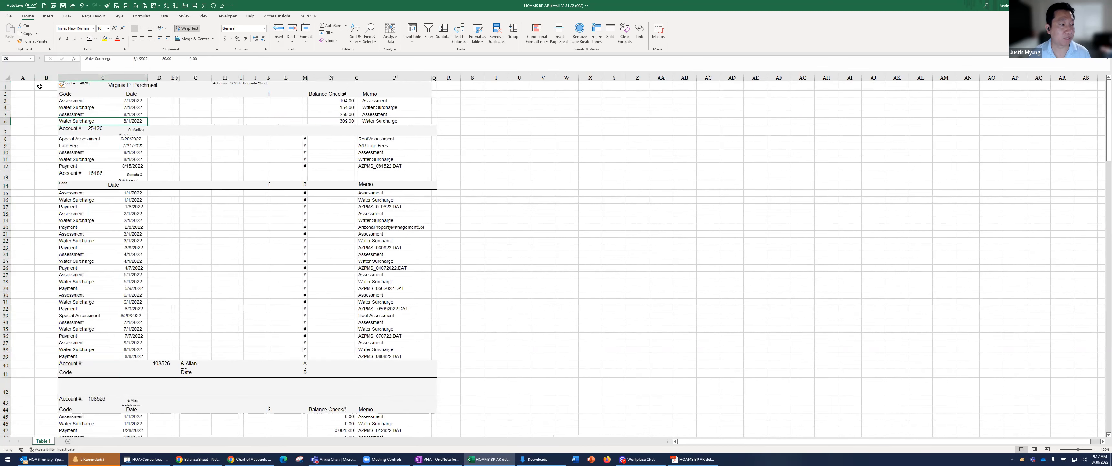
pyautogui.write('Acc')
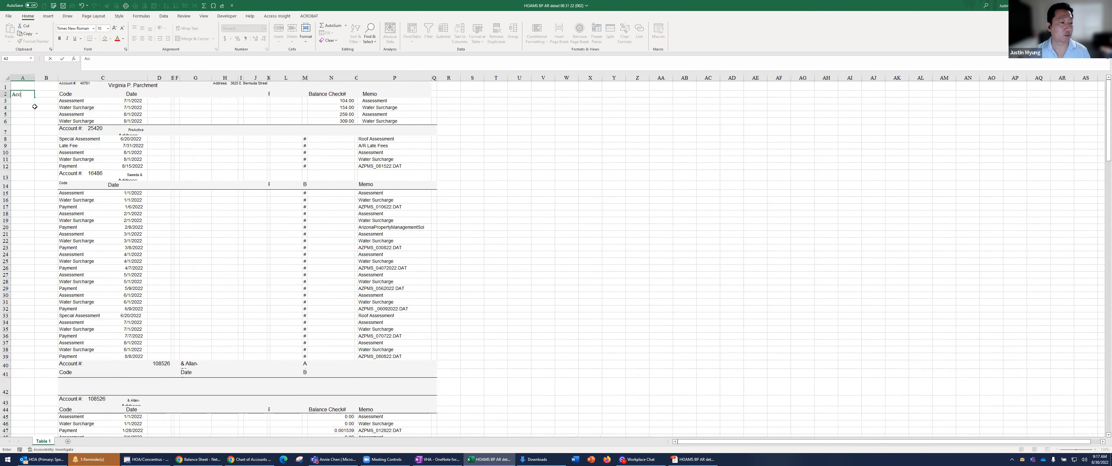
pyautogui.write('ount #')
pyautogui.press('Tab')
pyautogui.write('Acc')
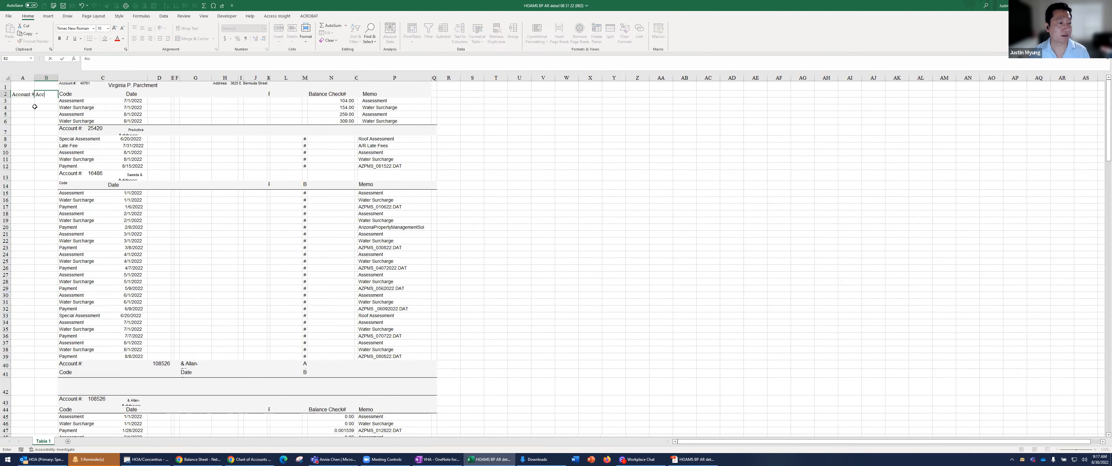
pyautogui.write('ount Name')
pyautogui.press('Return')
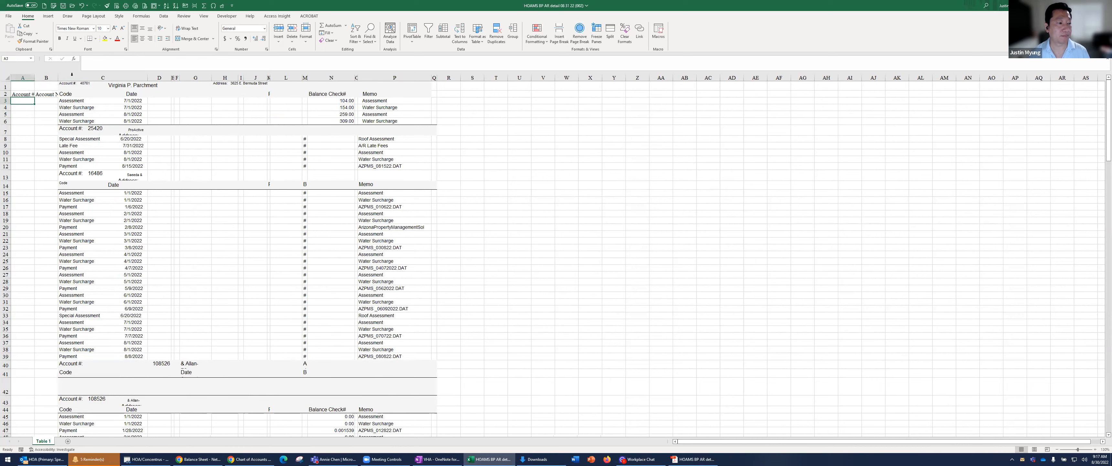
pyautogui.moveTo(32, 77); pyautogui.dragTo(104, 77)
pyautogui.click(115, 107)
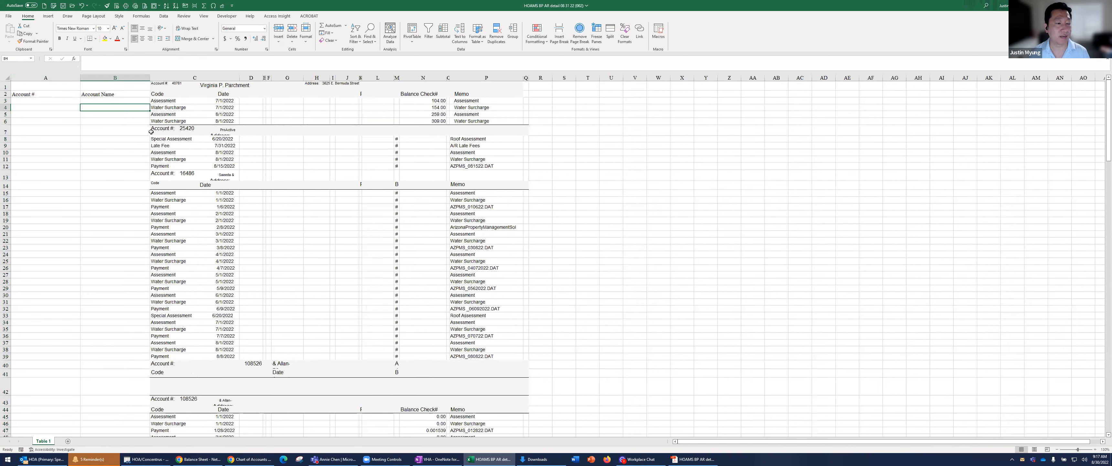
# Copy the account number from the first account's header in C1 into cell A3
pyautogui.click(190, 129)
pyautogui.click(225, 86)
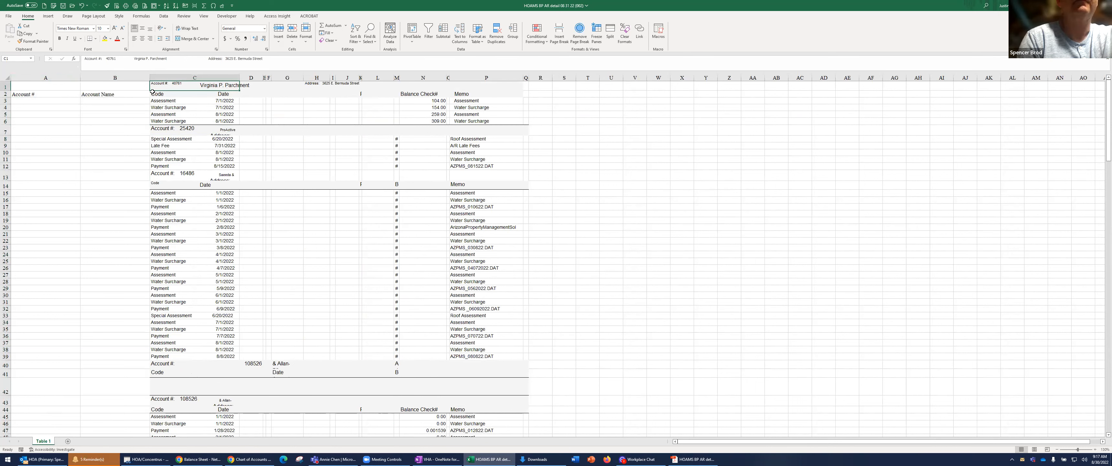
pyautogui.doubleClick(190, 82)
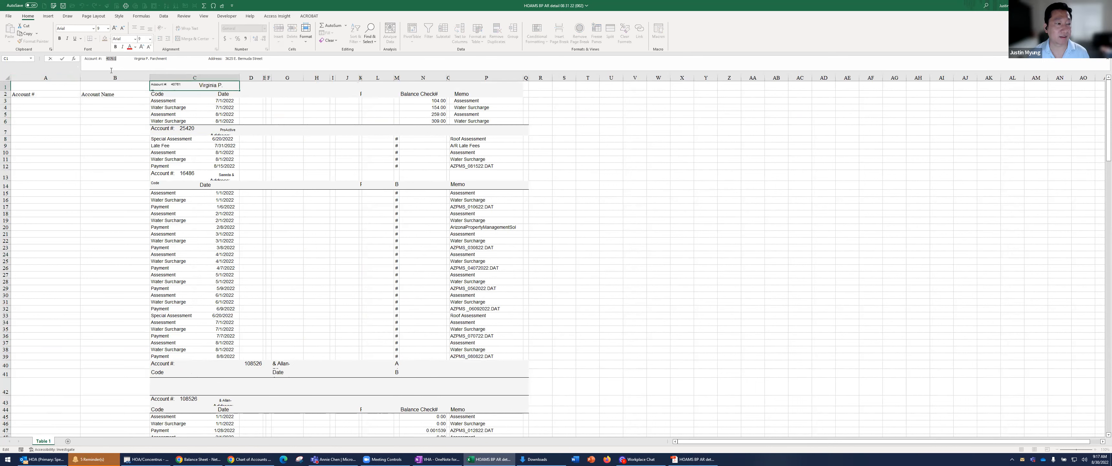
pyautogui.hotkey('ctrl', 'c')
pyautogui.click(55, 99)
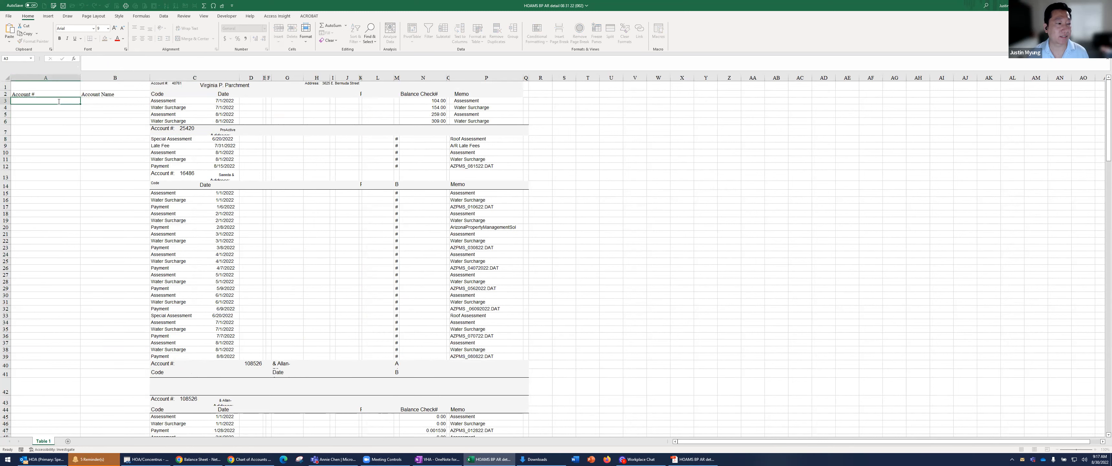
pyautogui.hotkey('ctrl', 'v')
# Copy the account holder's name from the header in C1 into cell B3
pyautogui.click(209, 86)
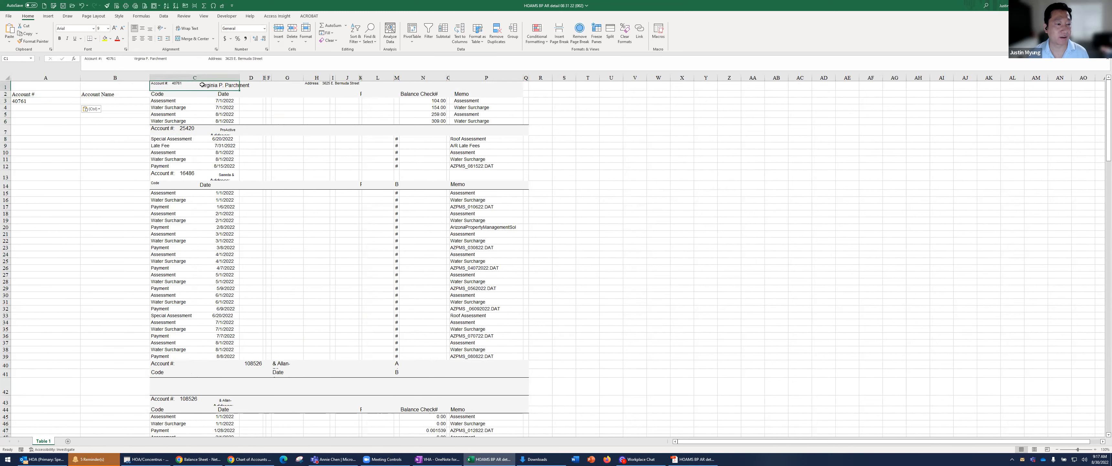
pyautogui.doubleClick(202, 85)
pyautogui.moveTo(200, 85); pyautogui.dragTo(248, 89)
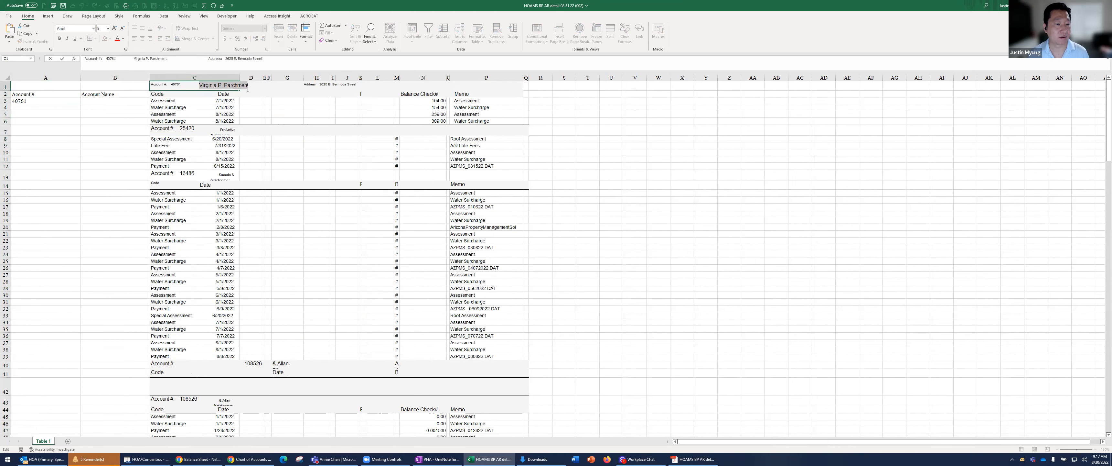
pyautogui.hotkey('ctrl', 'c')
pyautogui.click(110, 100)
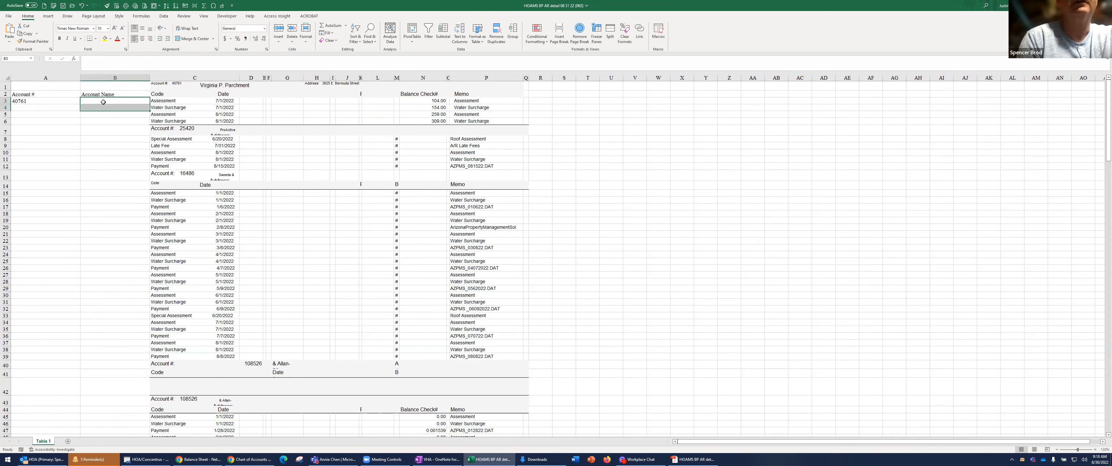
pyautogui.click(107, 65)
pyautogui.hotkey('ctrl', 'v')
pyautogui.press('Home')
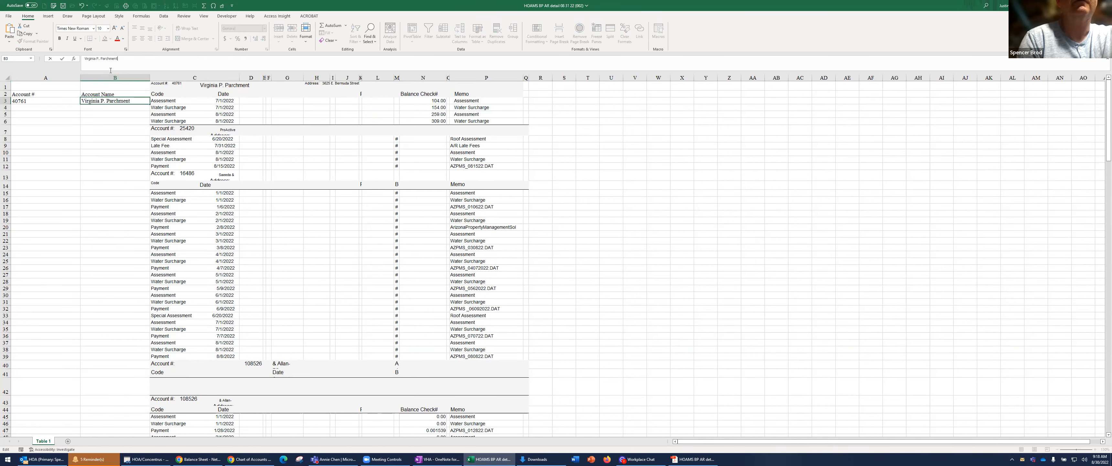
pyautogui.press('Tab')
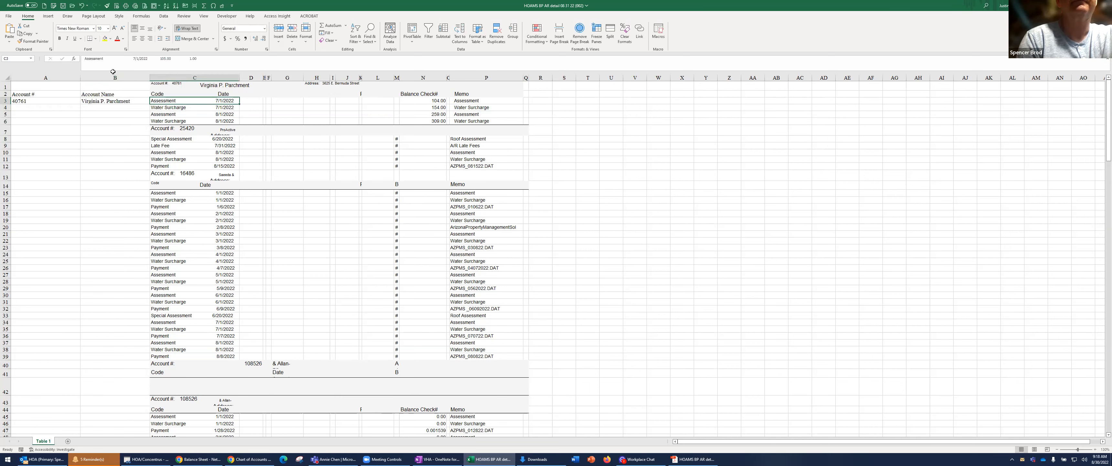
# Insert a blank column before column C and enter the heading "Address" in C2
pyautogui.click(160, 78)
pyautogui.rightClick(160, 78)
pyautogui.press('Escape')
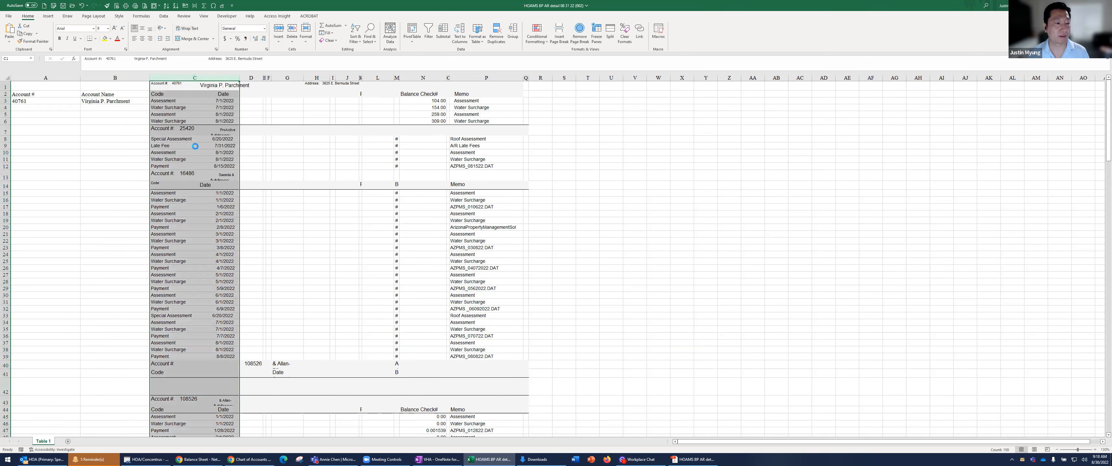
pyautogui.hotkey('ctrl', 'shift', '+')
pyautogui.click(177, 96)
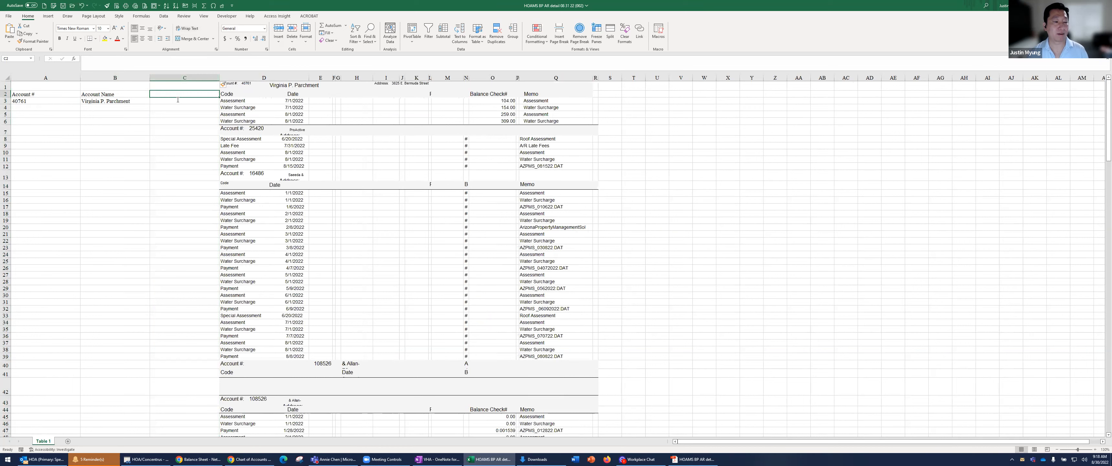
pyautogui.write('Addr')
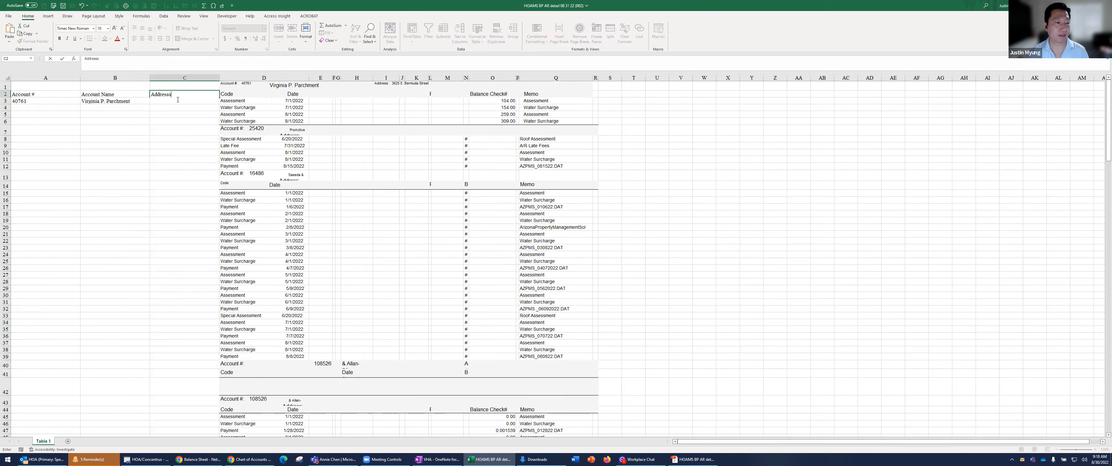
pyautogui.write('ess')
pyautogui.press('Return')
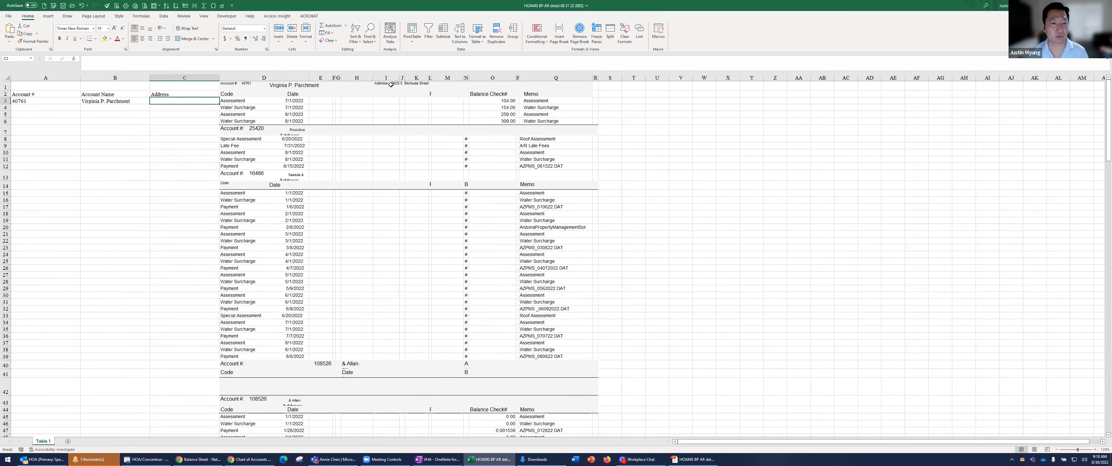
# Copy the street address from the first account's header in D1 into cell C3
pyautogui.click(251, 85)
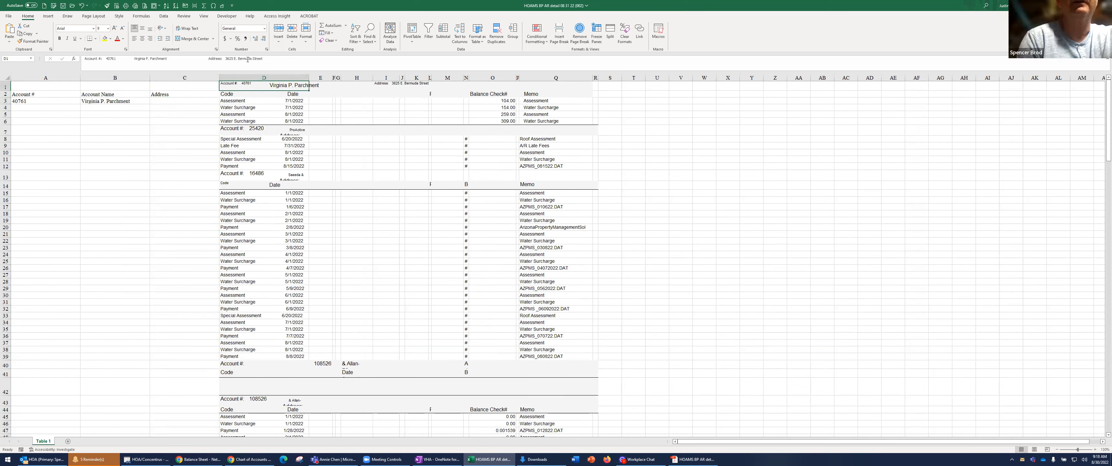
pyautogui.click(178, 95)
pyautogui.click(179, 102)
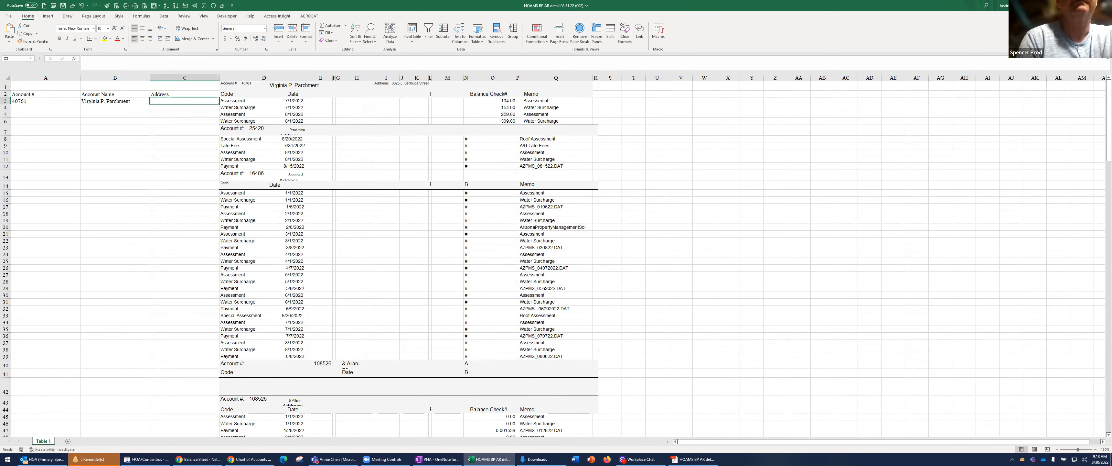
pyautogui.hotkey('ctrl', 'v')
pyautogui.press('Return')
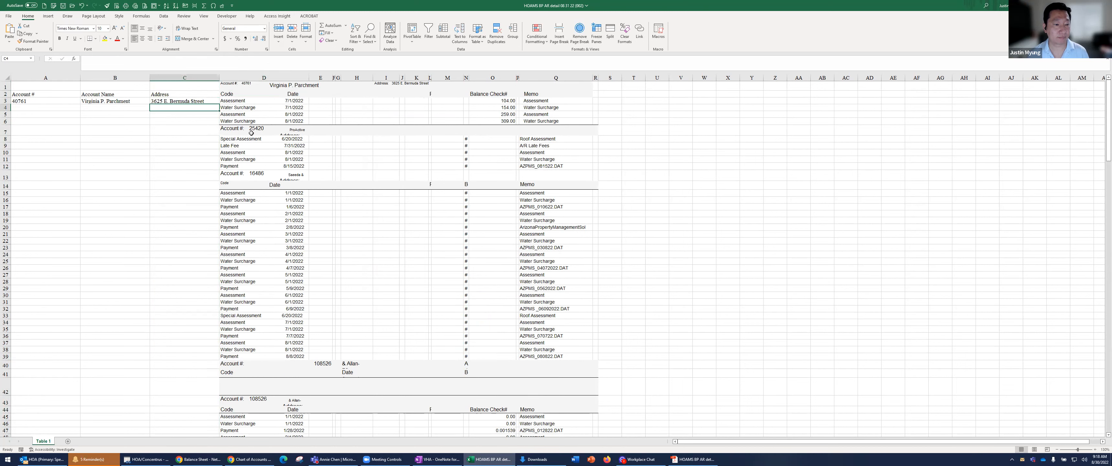
# Turn off text wrapping for the report columns D through Q
pyautogui.click(251, 133)
pyautogui.moveTo(253, 74); pyautogui.dragTo(557, 78)
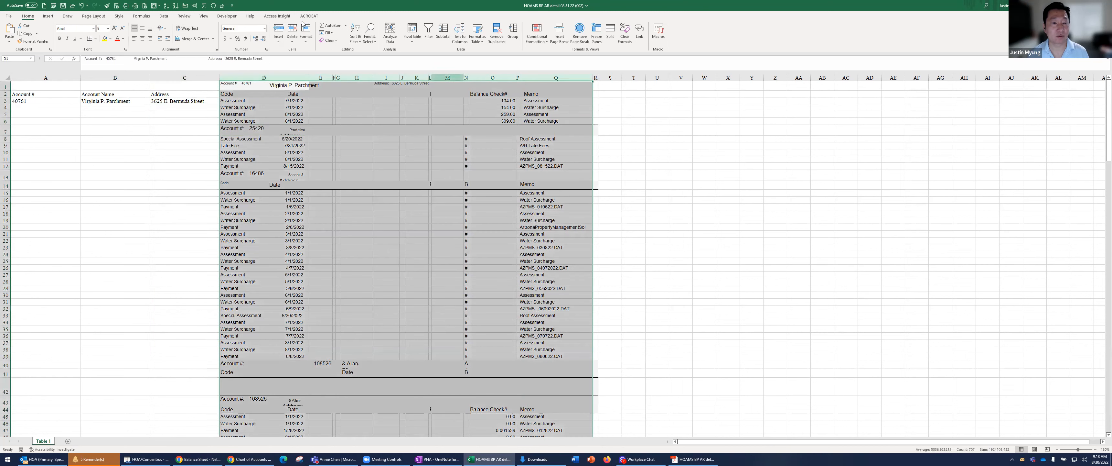
pyautogui.click(196, 31)
# Copy the account number from the second account's header in D7 into cell A8
pyautogui.click(259, 129)
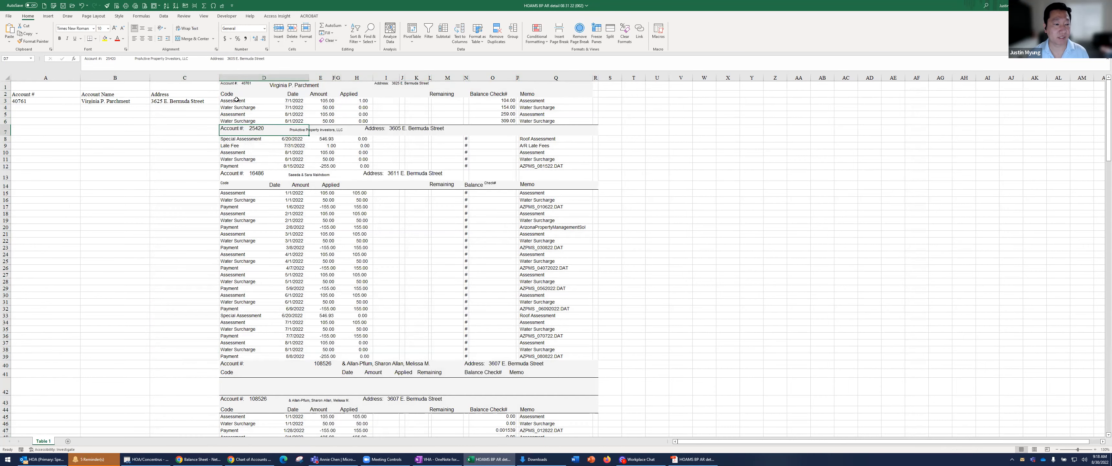
pyautogui.doubleClick(257, 128)
pyautogui.hotkey('ctrl', 'c')
pyautogui.click(71, 141)
pyautogui.hotkey('ctrl', 'v')
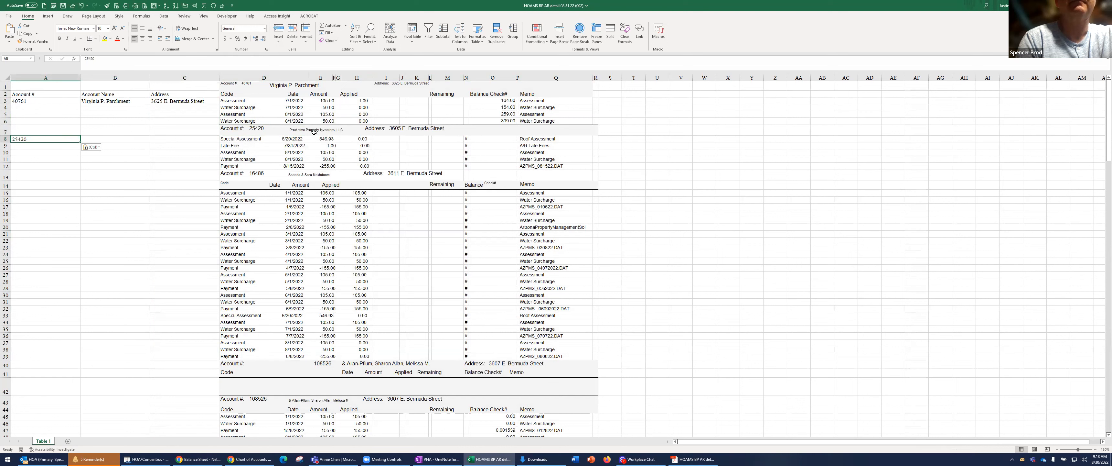
# Copy the account name and address text from the header in D7 into cell B8 and trim the leading space
pyautogui.click(257, 131)
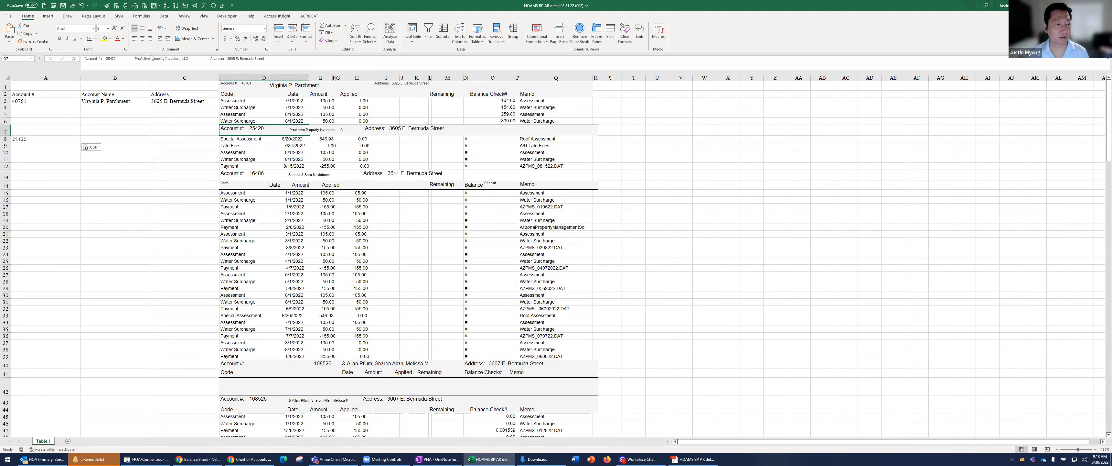
pyautogui.moveTo(133, 57); pyautogui.dragTo(264, 58)
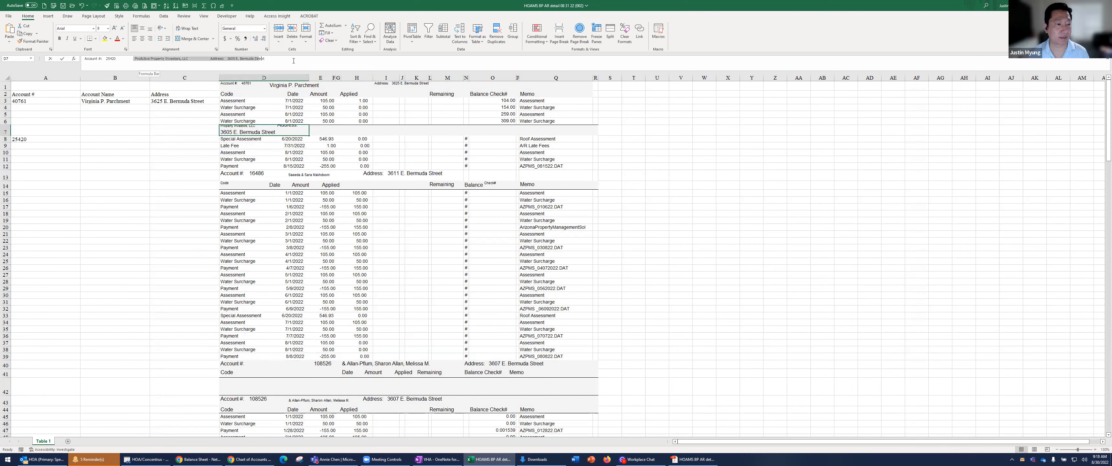
pyautogui.click(92, 138)
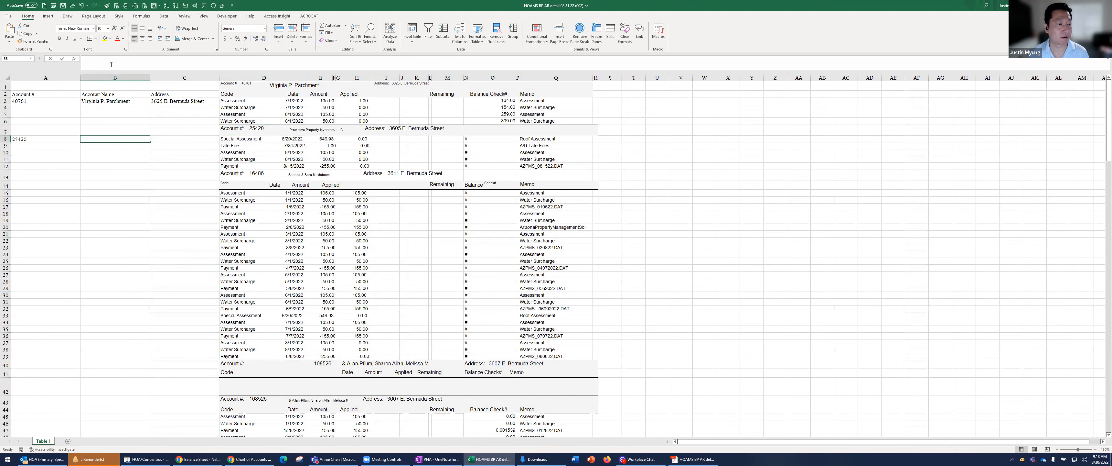
pyautogui.hotkey('ctrl', 'v')
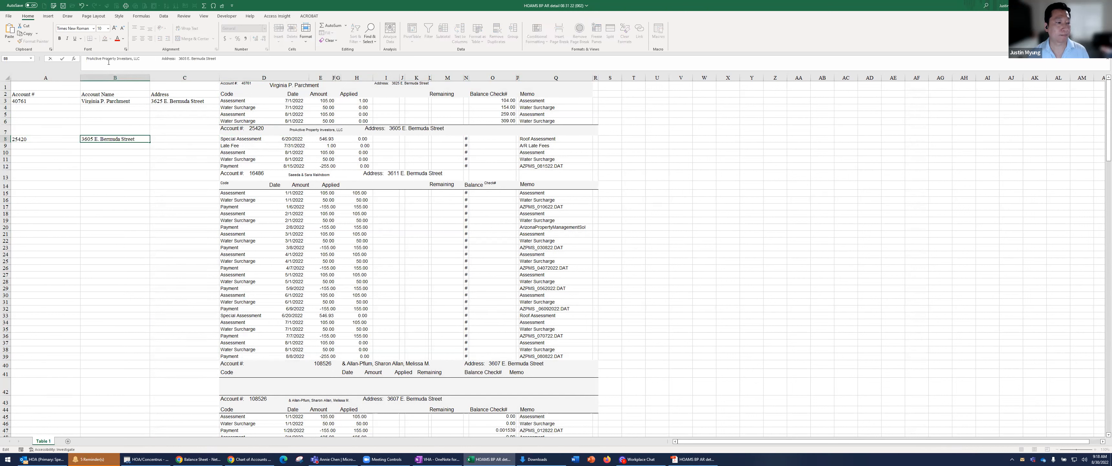
pyautogui.hotkey('ctrl', 'Return')
pyautogui.click(78, 64)
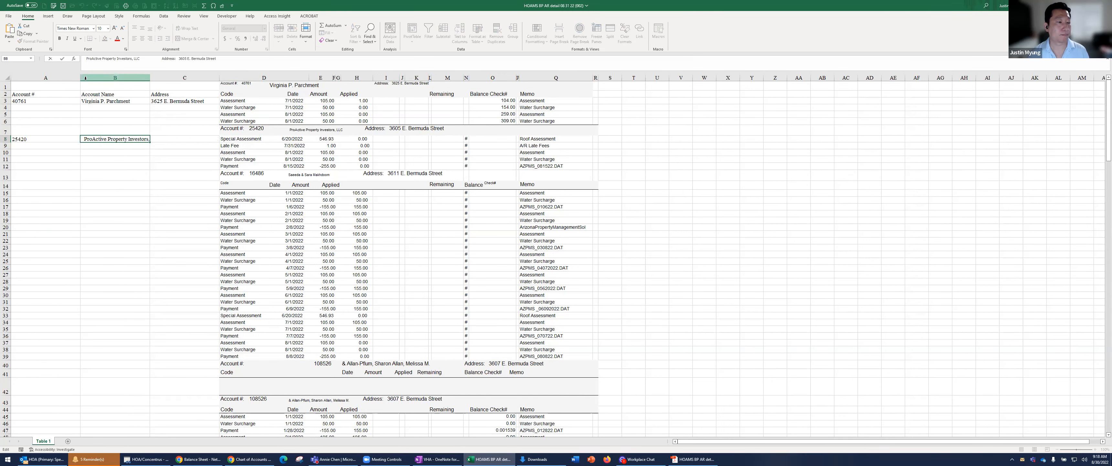
# Move the street address from the pasted text in B8 into cell C8
pyautogui.press('End')
pyautogui.hotkey('shift', 'Left')
pyautogui.hotkey('shift', 'Left')
pyautogui.hotkey('shift', 'Left')
pyautogui.hotkey('shift', 'Left')
pyautogui.hotkey('shift', 'Left')
pyautogui.hotkey('shift', 'Left')
pyautogui.hotkey('shift', 'Left')
pyautogui.hotkey('shift', 'Left')
pyautogui.hotkey('shift', 'Left')
pyautogui.hotkey('shift', 'Left')
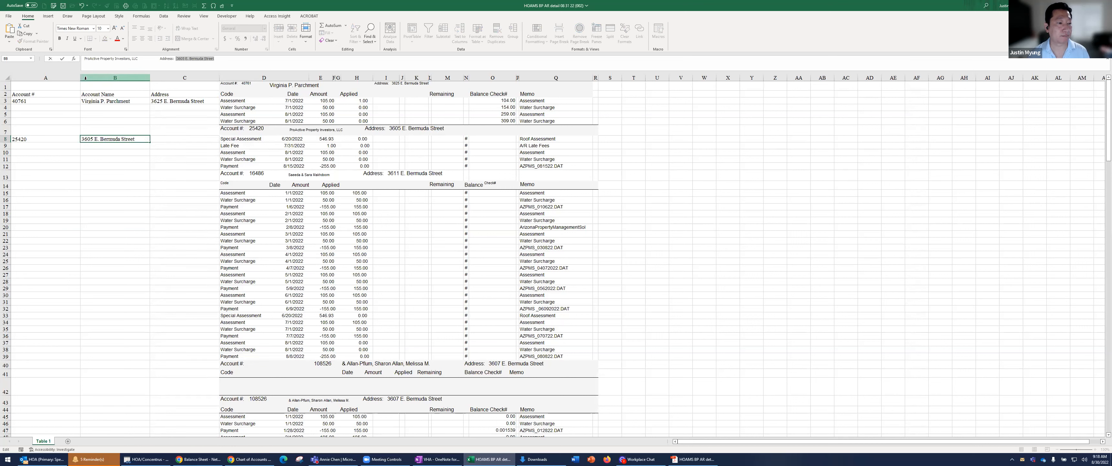
pyautogui.hotkey('ctrl', 'x')
pyautogui.press('Tab')
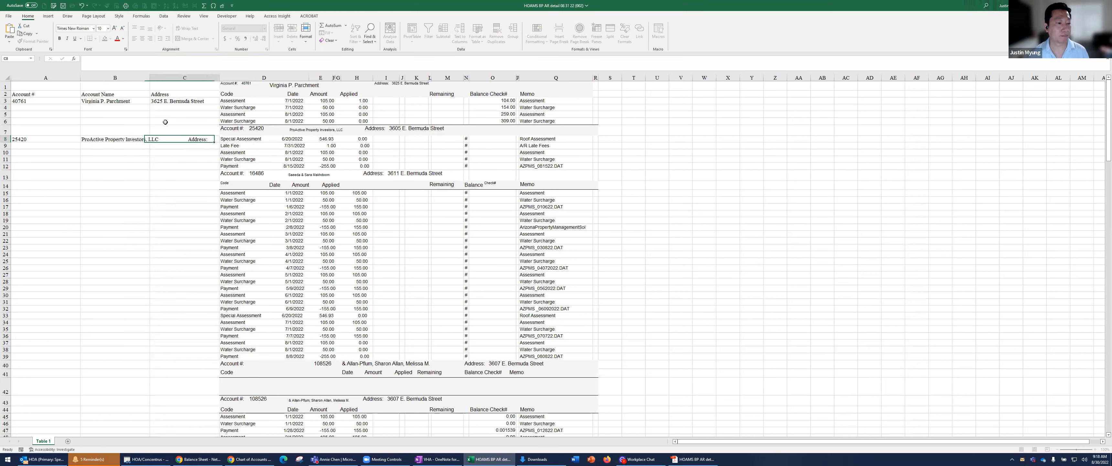
pyautogui.press('BackSpace')
pyautogui.hotkey('ctrl', 'v')
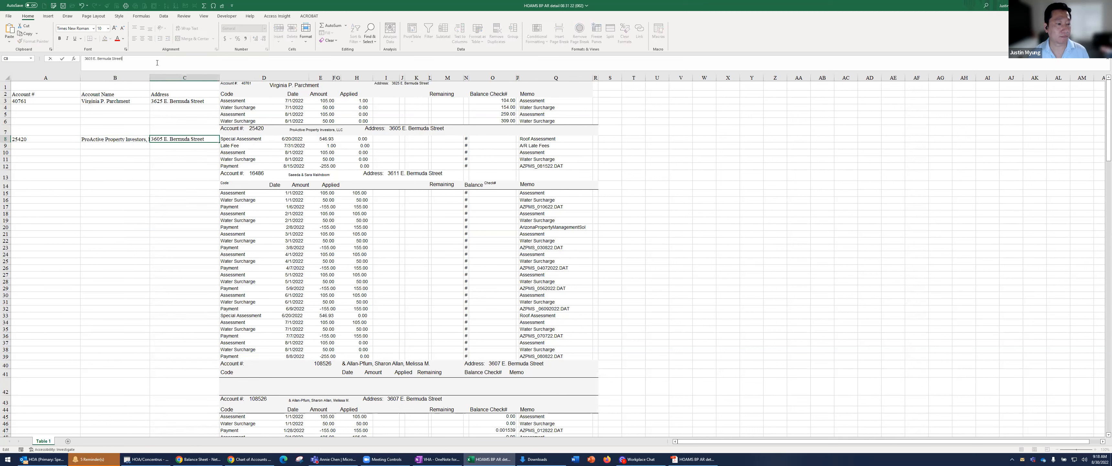
# Remove the leftover "Address:" label from B8 so only the account name remains
pyautogui.hotkey('shift', 'Tab')
pyautogui.moveTo(177, 61); pyautogui.dragTo(138, 62)
pyautogui.press('BackSpace')
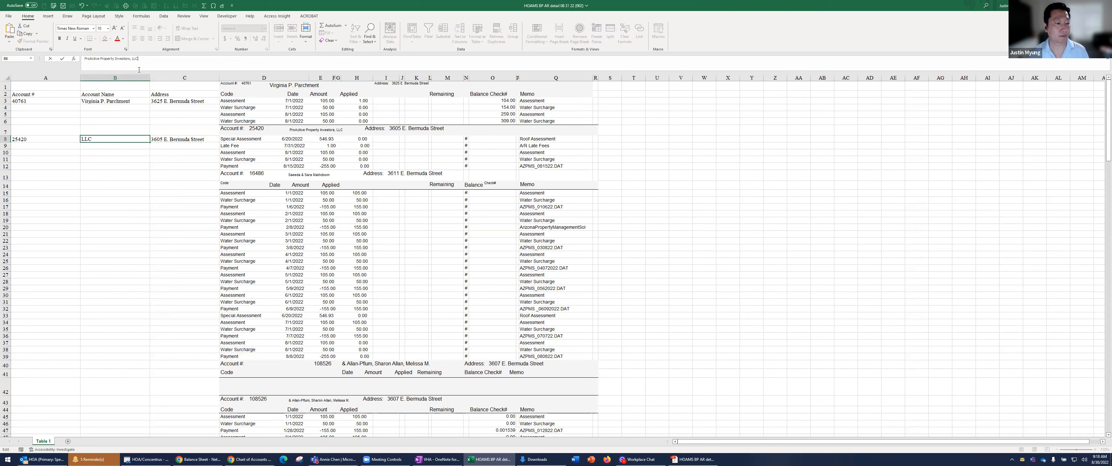
pyautogui.click(175, 208)
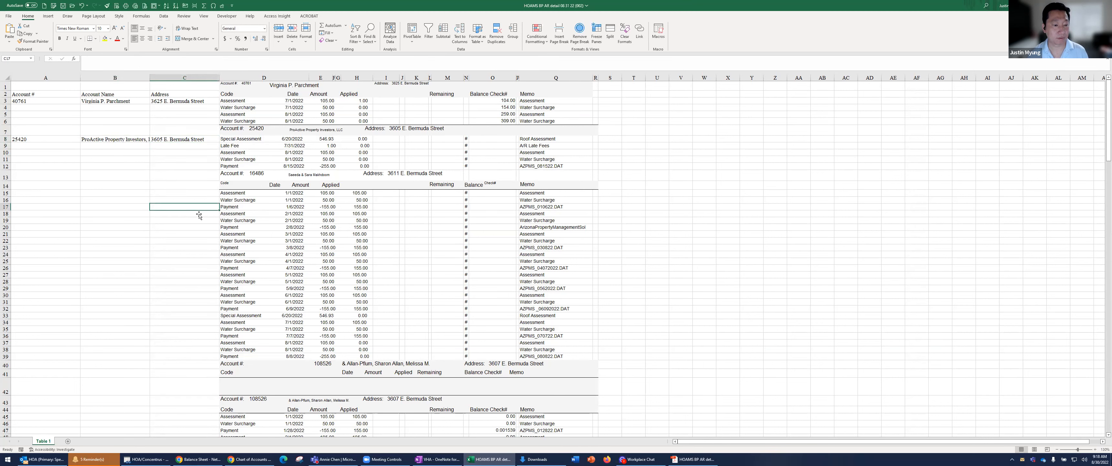
# Add a blank worksheet to the workbook and go back to the Table 1 sheet
pyautogui.click(244, 173)
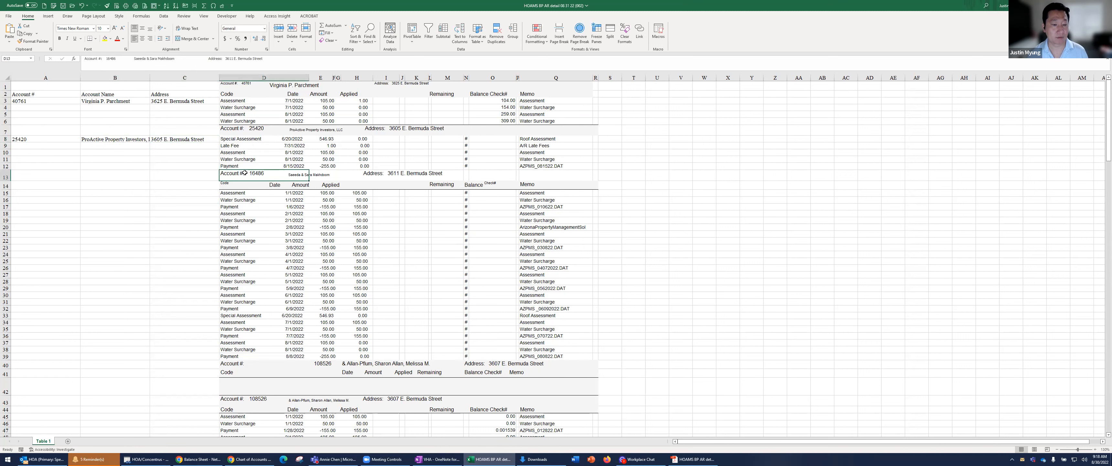
pyautogui.hotkey('ctrl', 'c')
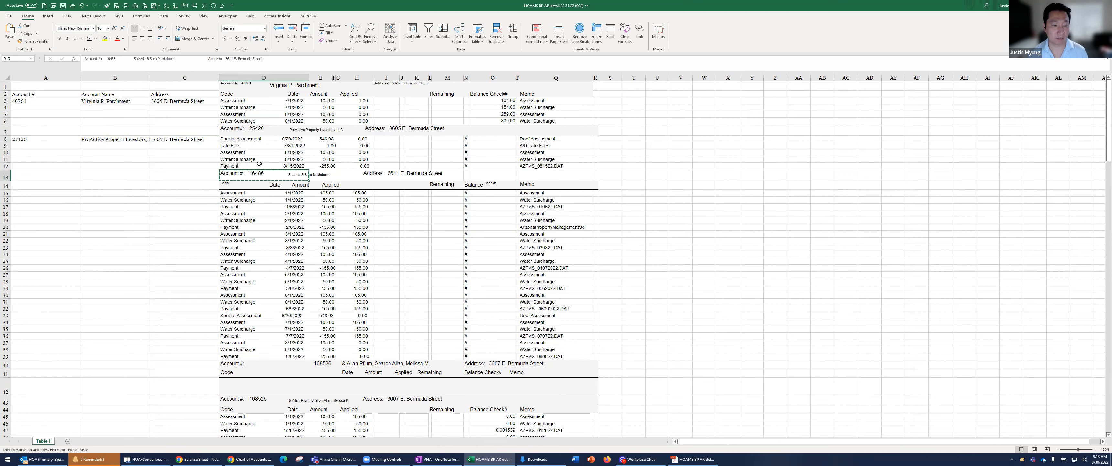
pyautogui.click(68, 441)
pyautogui.click(44, 441)
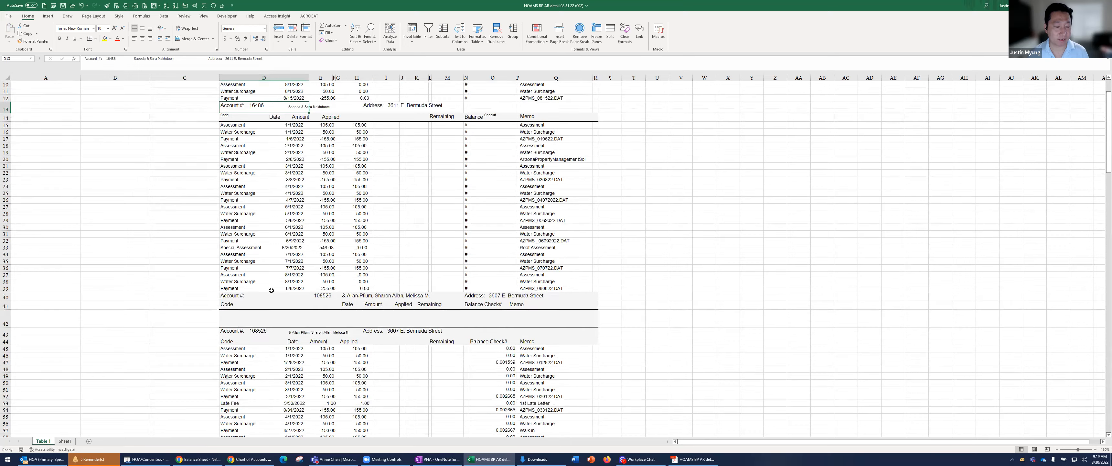
# Select the account header cells D13, D40, D72, D88, D102 and D127 together and copy them
pyautogui.scroll(-1, 271, 289)
pyautogui.click(241, 273)
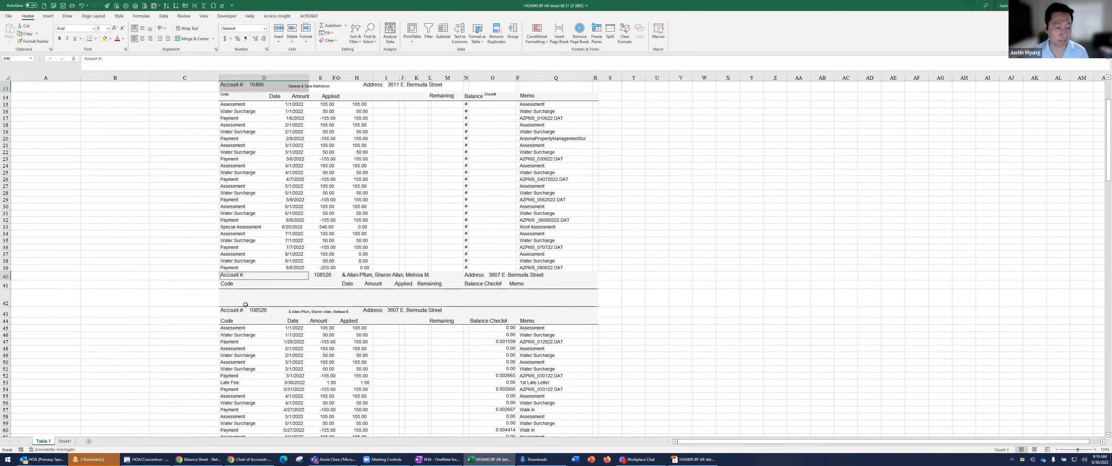
pyautogui.scroll(-11, 242, 279)
pyautogui.click(245, 264)
pyautogui.scroll(-5, 241, 270)
pyautogui.keyDown('ctrl'); pyautogui.click(238, 276); pyautogui.keyUp('ctrl')
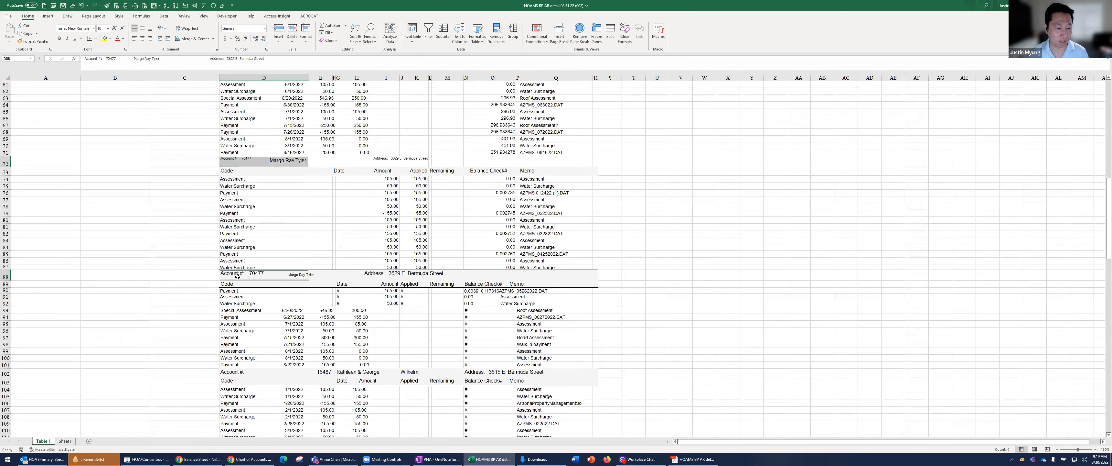
pyautogui.scroll(-5, 242, 295)
pyautogui.keyDown('ctrl'); pyautogui.click(242, 295); pyautogui.keyUp('ctrl')
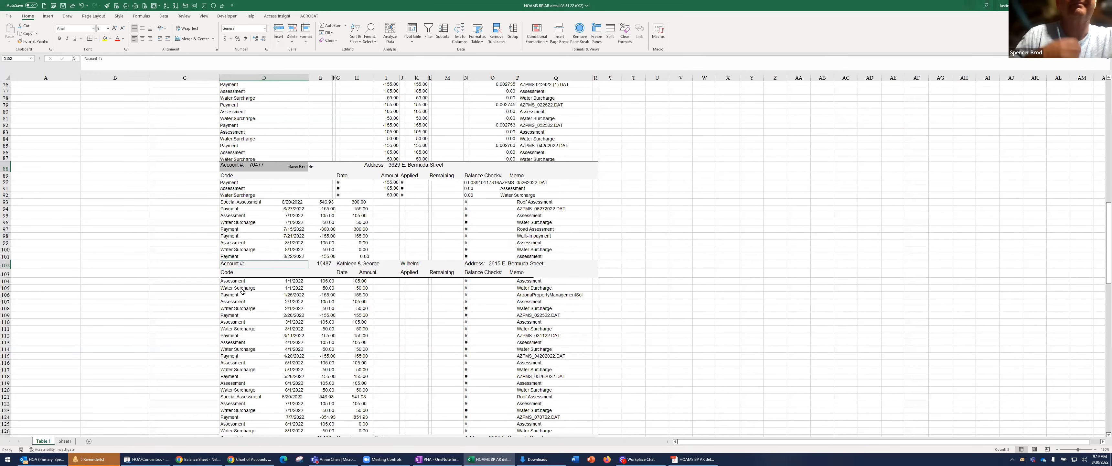
pyautogui.scroll(-6, 243, 294)
pyautogui.scroll(-4, 242, 281)
pyautogui.keyDown('ctrl'); pyautogui.click(237, 229); pyautogui.keyUp('ctrl')
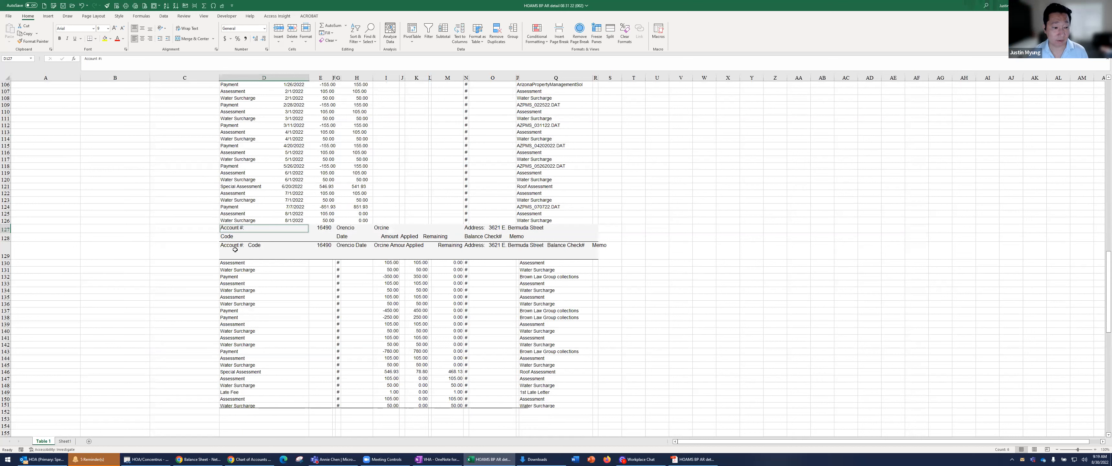
pyautogui.hotkey('ctrl', 'c')
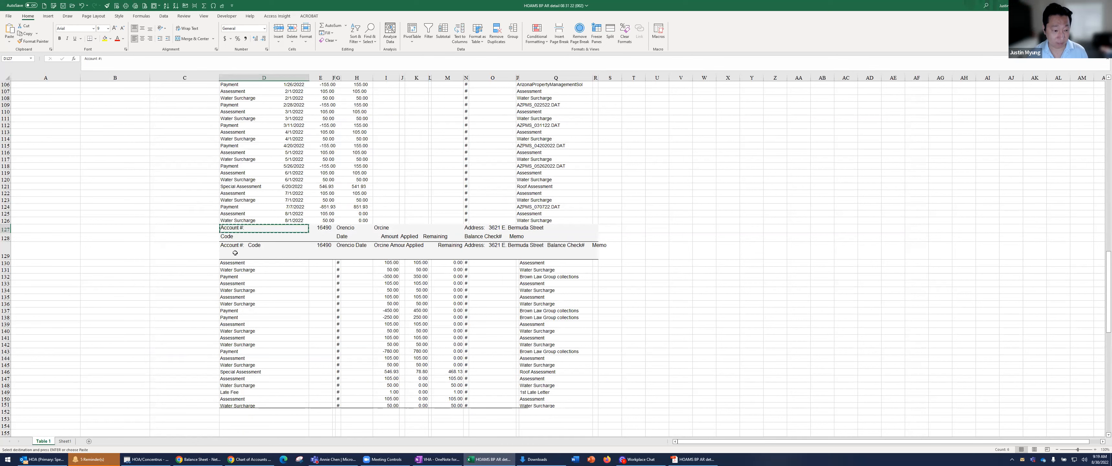
# Paste the copied headers as values into Sheet1 starting at A1, and widen column A to fit them
pyautogui.click(64, 441)
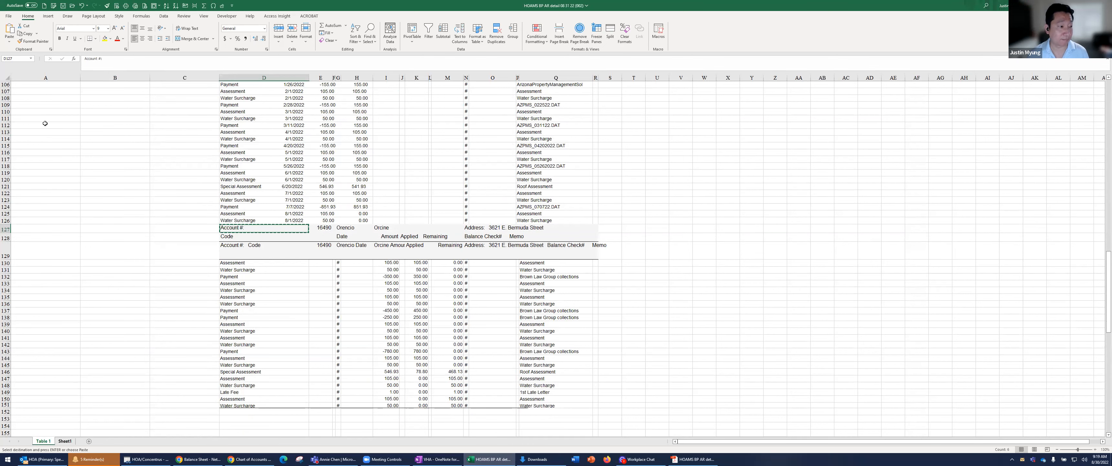
pyautogui.rightClick(20, 84)
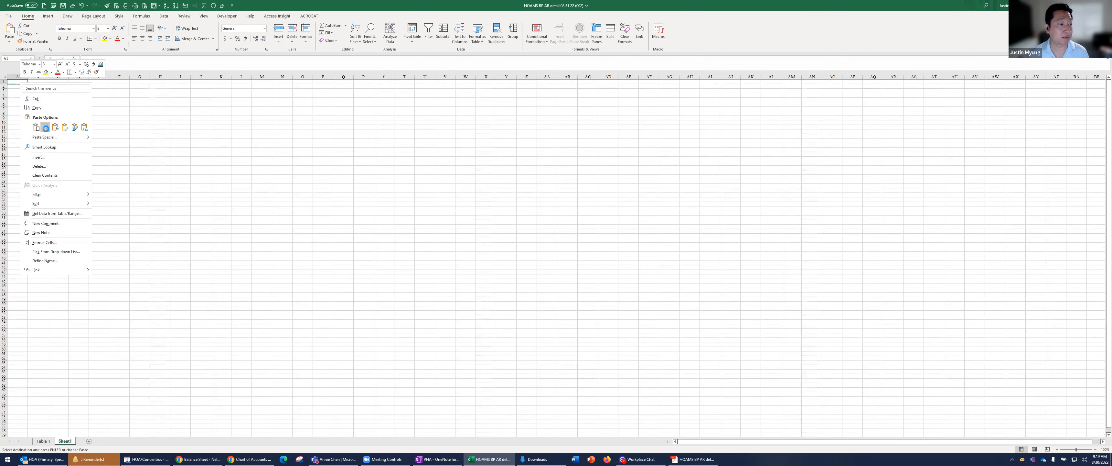
pyautogui.click(48, 131)
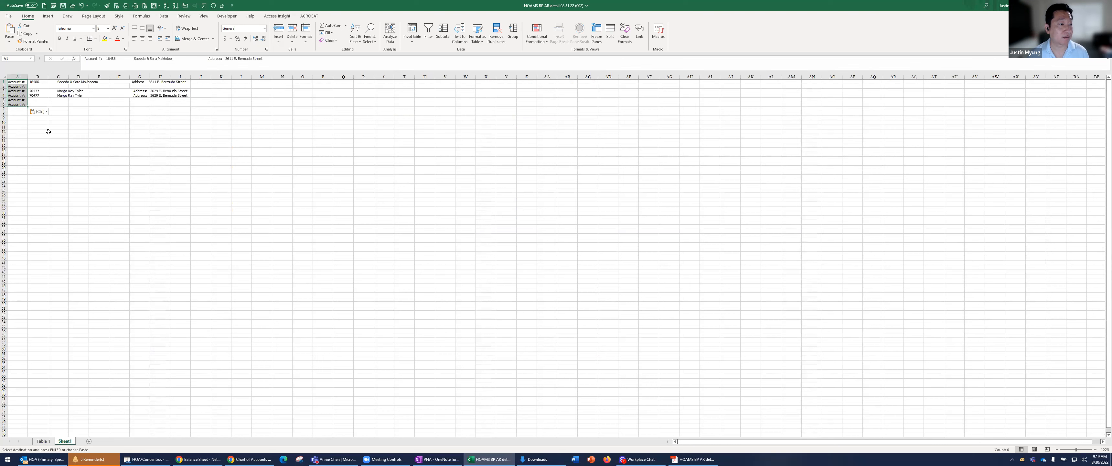
pyautogui.doubleClick(28, 76)
# Go back to the Table 1 sheet and compare the repeated account headers in rows 40 and 43
pyautogui.click(48, 440)
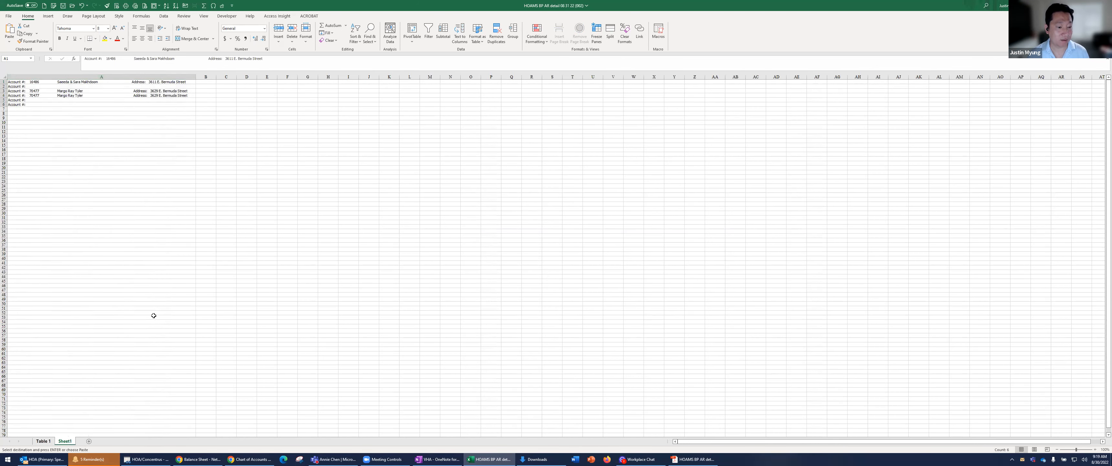
pyautogui.scroll(1, 280, 260)
pyautogui.scroll(4, 280, 259)
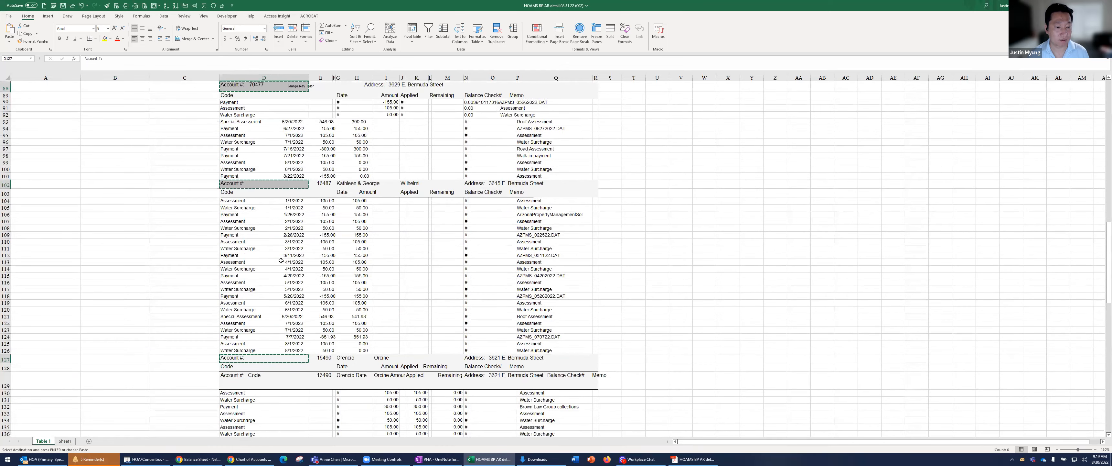
pyautogui.scroll(3, 280, 260)
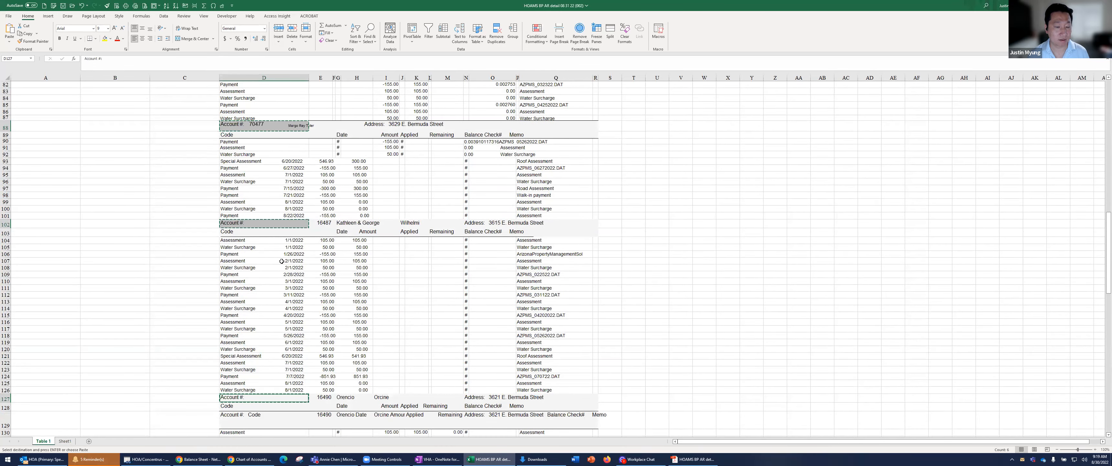
pyautogui.scroll(9, 281, 261)
pyautogui.scroll(5, 284, 263)
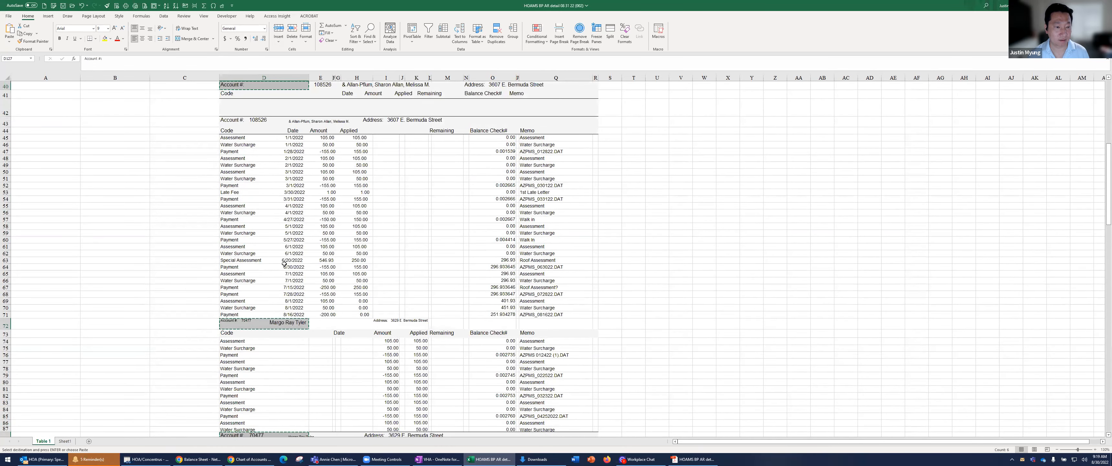
pyautogui.scroll(4, 284, 264)
pyautogui.click(322, 168)
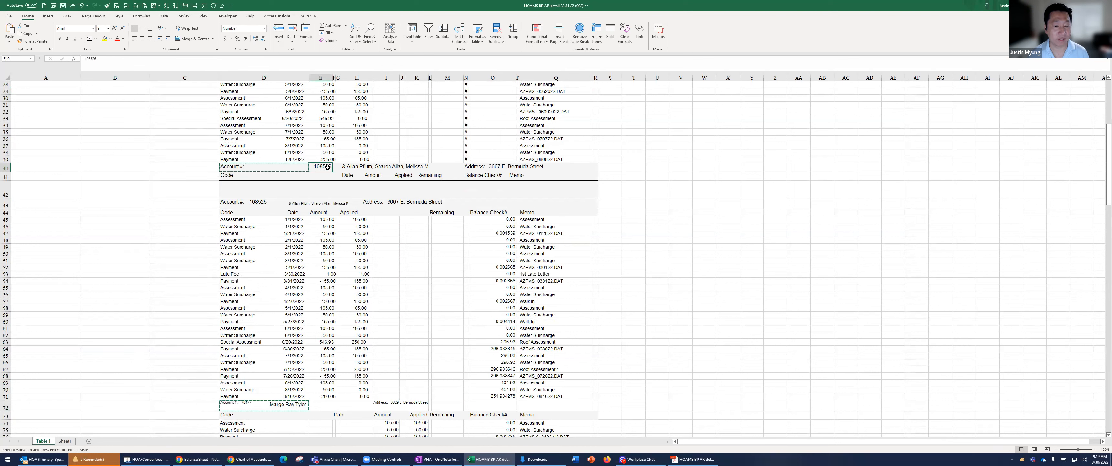
pyautogui.hotkey('ctrl', 'c')
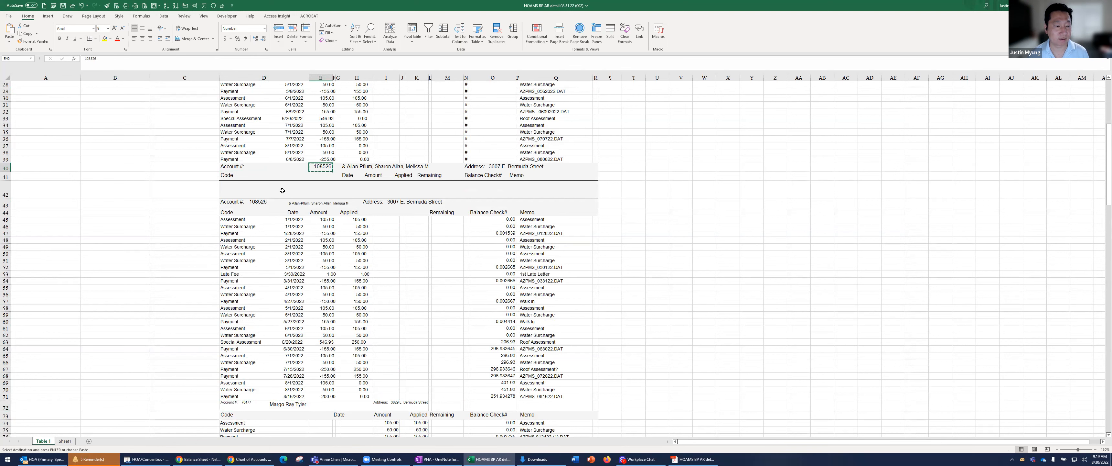
pyautogui.click(250, 206)
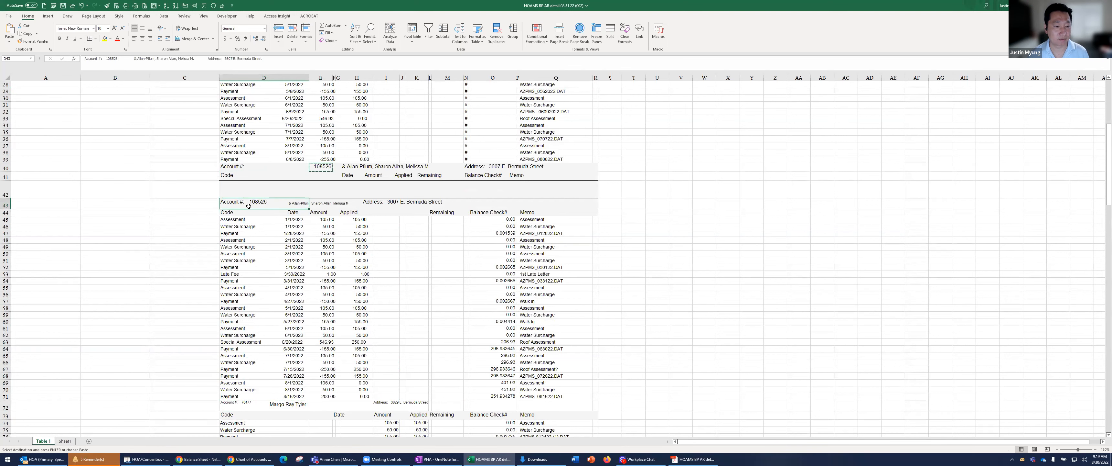
# Delete rows 40 to 42, which hold the duplicate account header and its column labels
pyautogui.scroll(3, 248, 206)
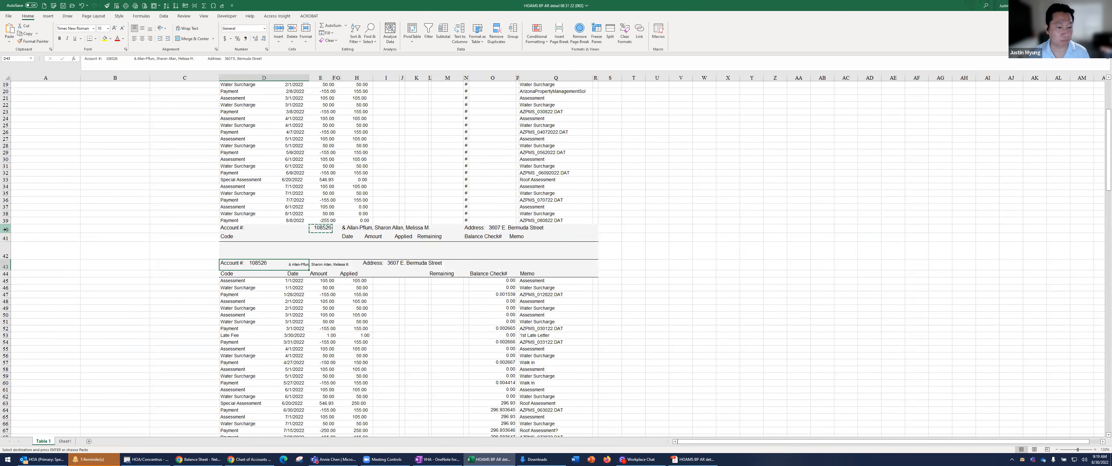
pyautogui.moveTo(5, 229); pyautogui.dragTo(5, 252)
pyautogui.rightClick(74, 235)
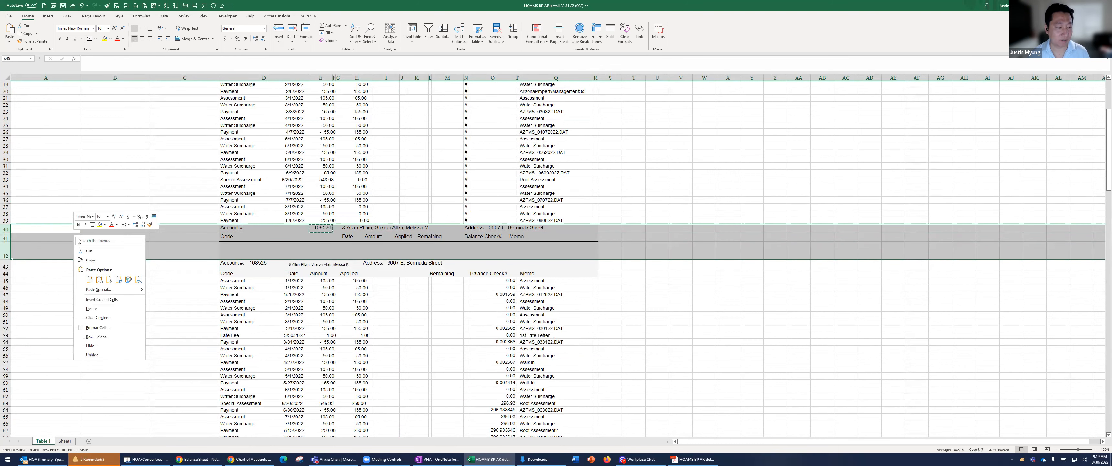
pyautogui.click(96, 309)
pyautogui.click(188, 243)
pyautogui.scroll(6, 190, 255)
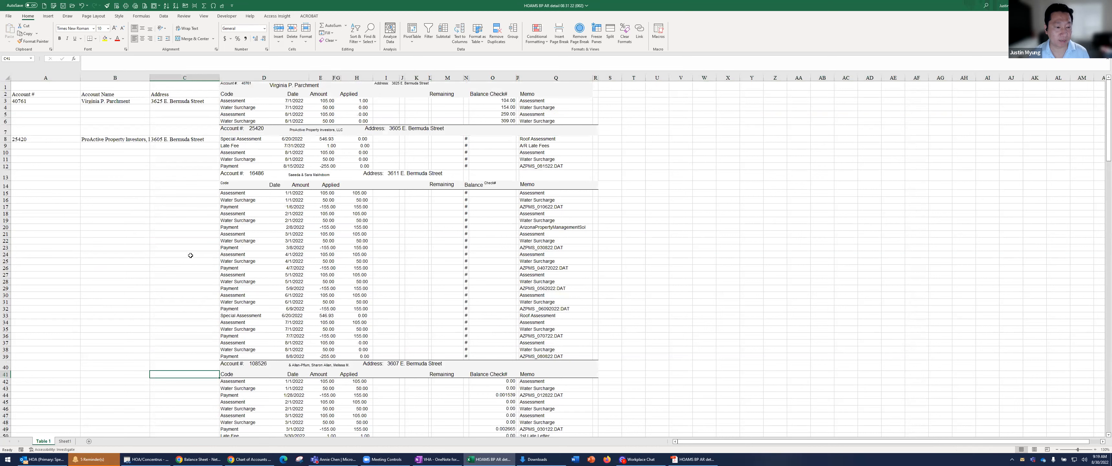
pyautogui.click(240, 175)
pyautogui.scroll(-3, 277, 344)
pyautogui.keyDown('ctrl'); pyautogui.click(238, 297); pyautogui.keyUp('ctrl')
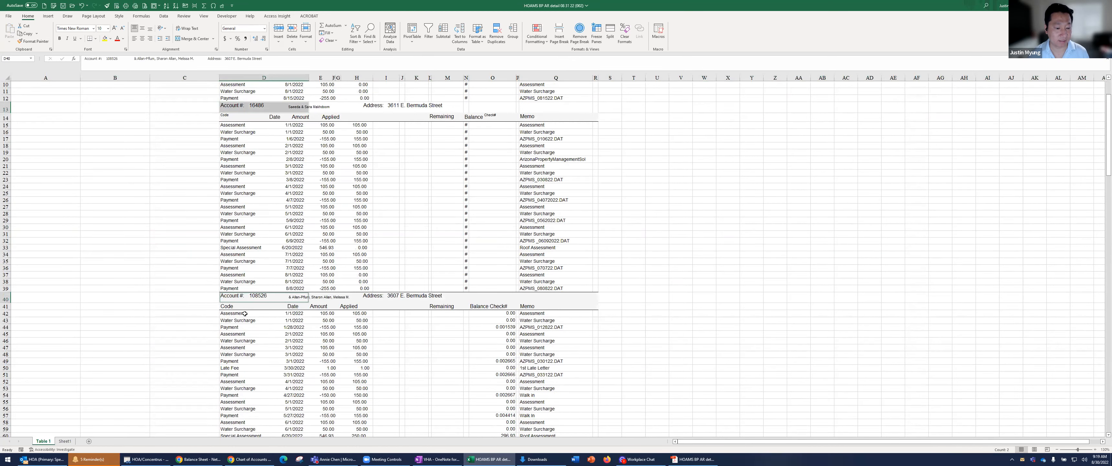
pyautogui.scroll(-9, 244, 313)
pyautogui.keyDown('ctrl'); pyautogui.click(238, 309); pyautogui.keyUp('ctrl')
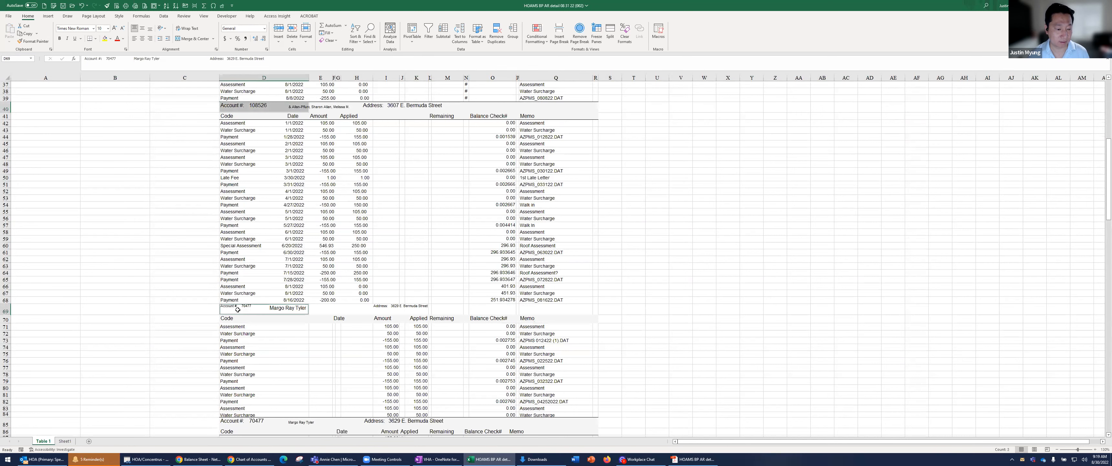
# Delete rows 85 and 86, the repeated header and column labels of the account that starts in row 69
pyautogui.scroll(-7, 238, 310)
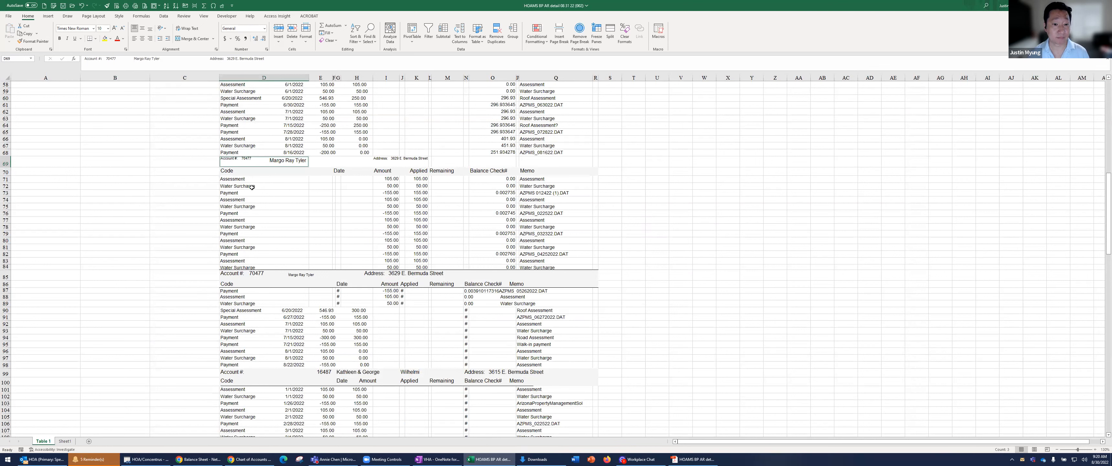
pyautogui.moveTo(5, 275); pyautogui.dragTo(6, 284)
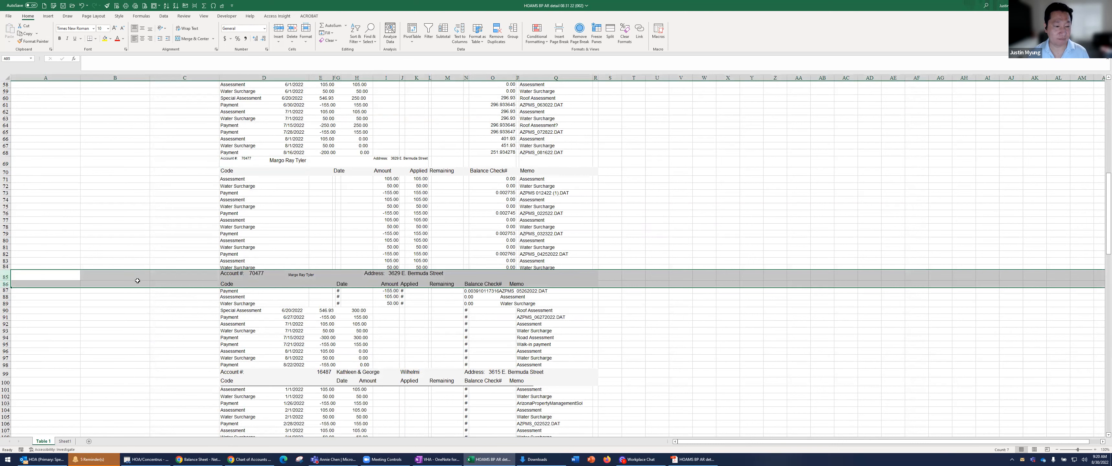
pyautogui.rightClick(198, 281)
pyautogui.click(228, 350)
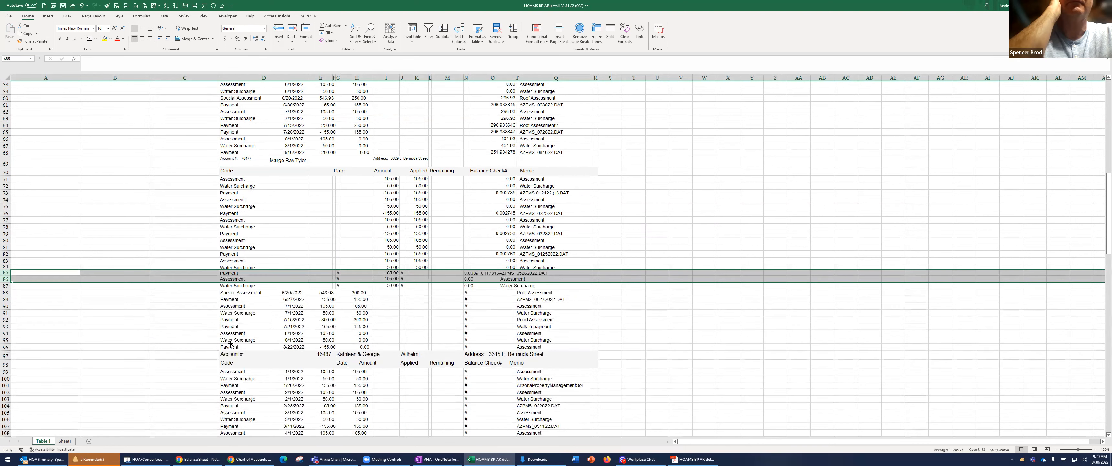
pyautogui.click(229, 348)
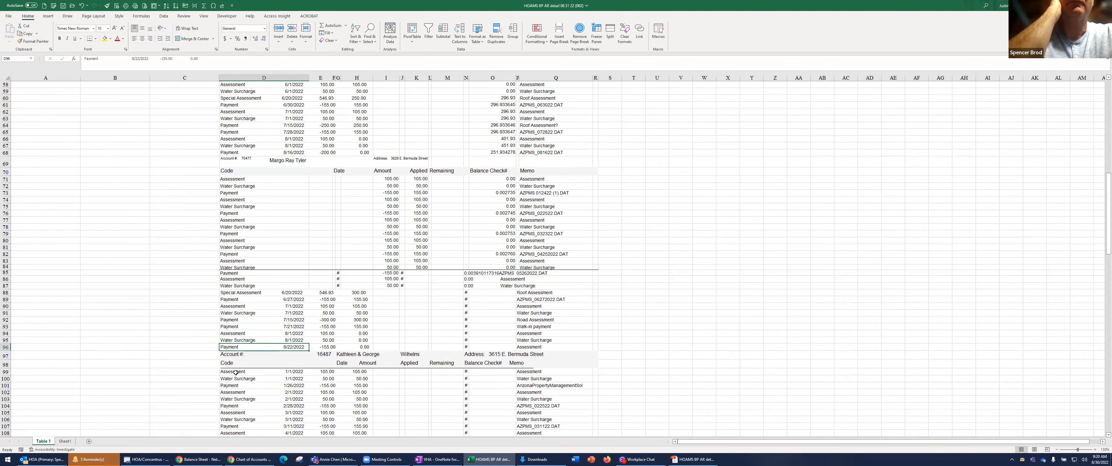
# Delete row 122, the account header that is repeated in the combined header row below it
pyautogui.scroll(-2, 235, 372)
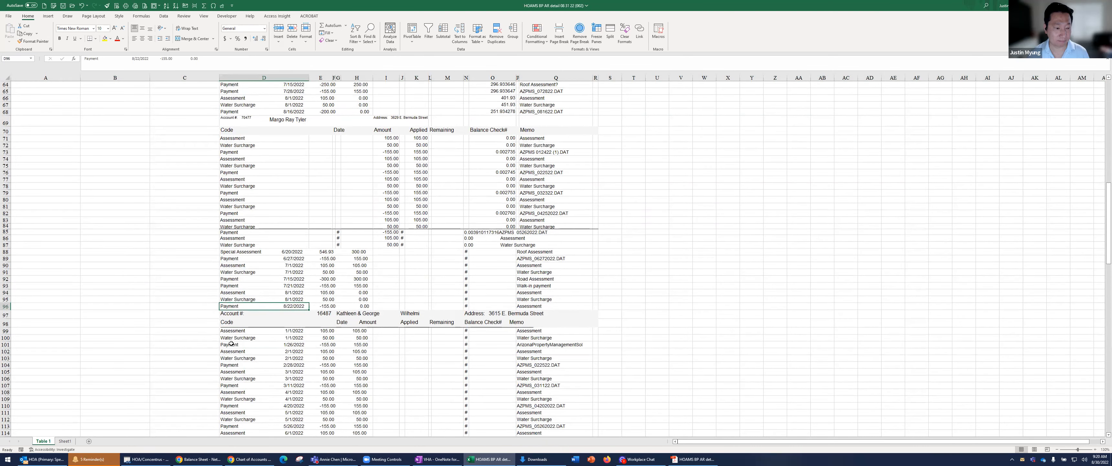
pyautogui.scroll(-6, 232, 343)
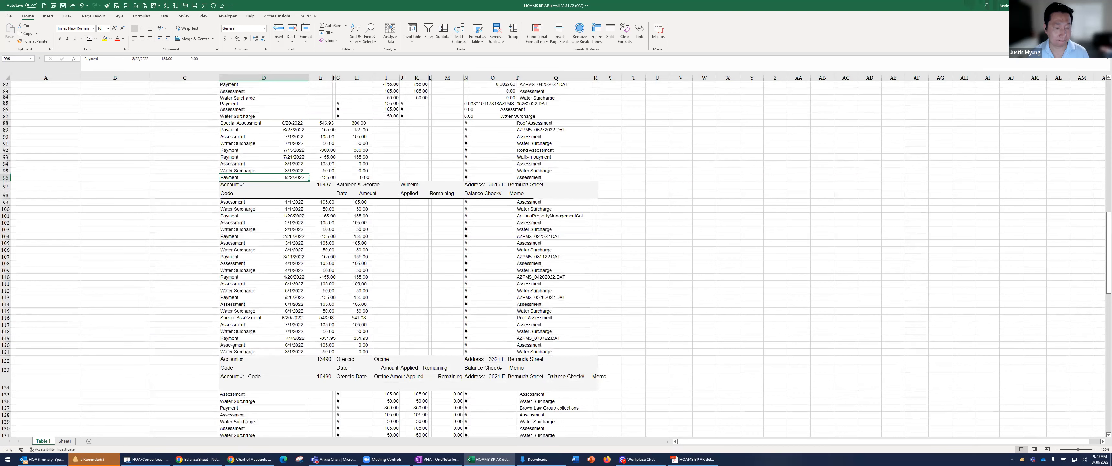
pyautogui.scroll(-2, 232, 349)
pyautogui.click(244, 341)
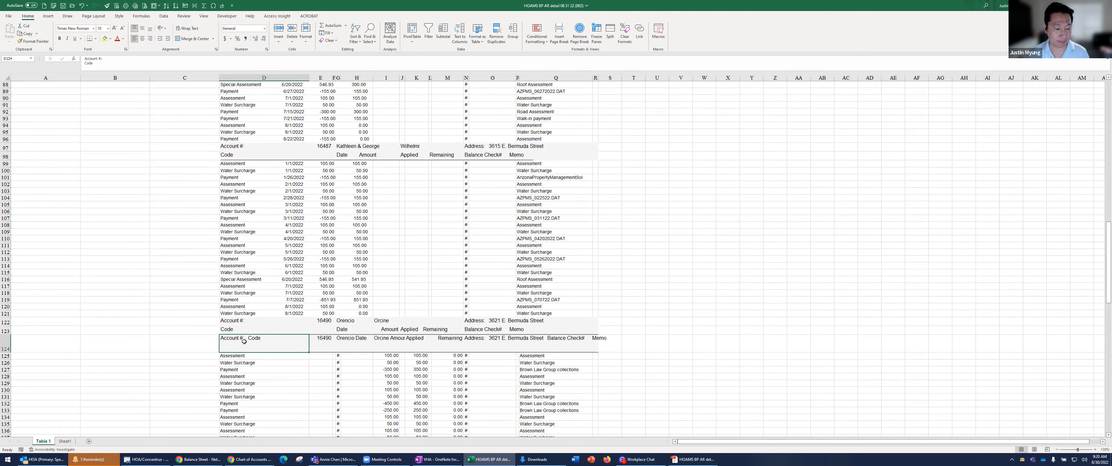
pyautogui.click(237, 322)
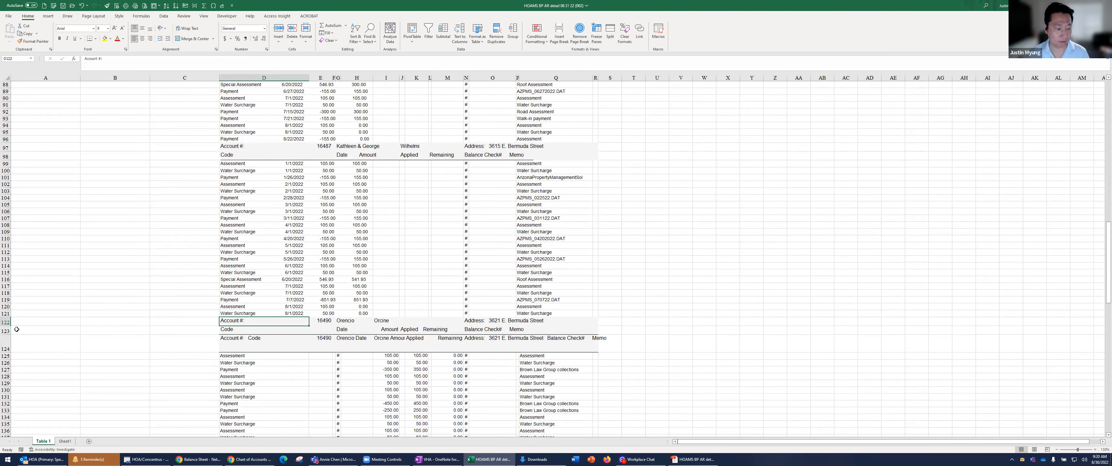
pyautogui.click(7, 321)
pyautogui.rightClick(6, 322)
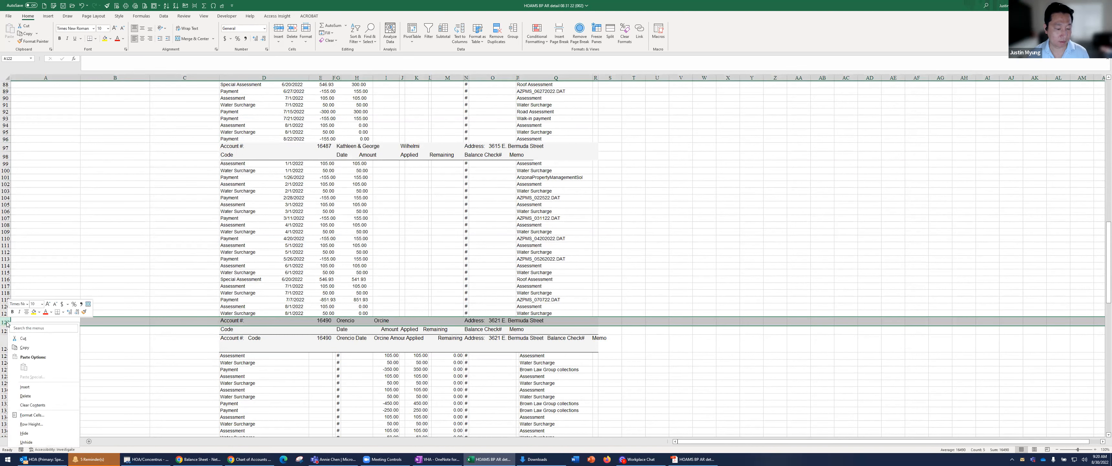
pyautogui.click(26, 395)
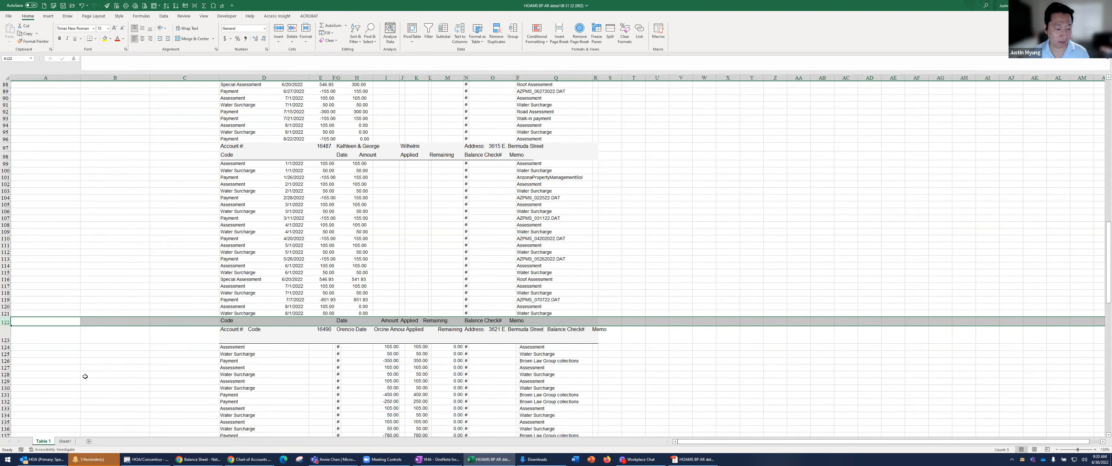
# Check how the account headers in the combined row at D123 and in row 97 are divided across cells
pyautogui.scroll(-5, 250, 224)
pyautogui.click(251, 228)
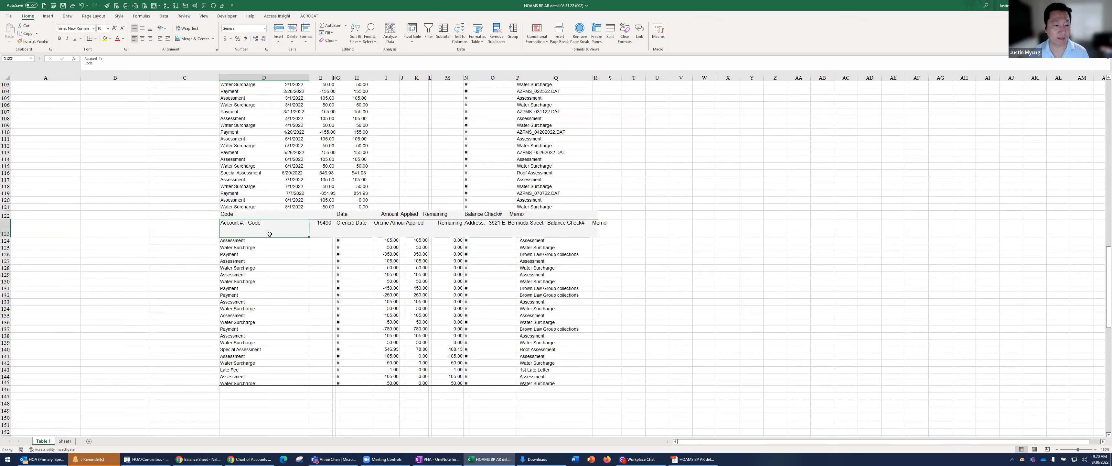
pyautogui.click(315, 229)
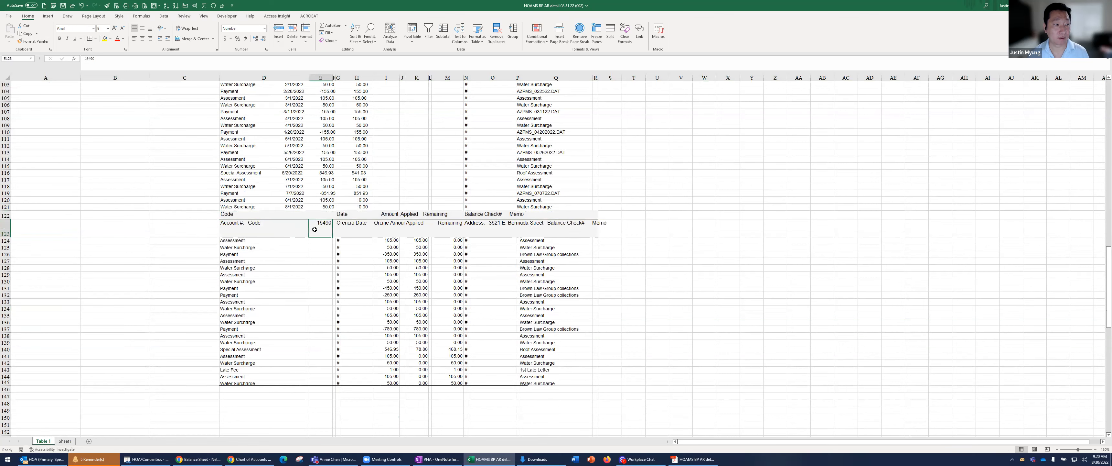
pyautogui.scroll(7, 224, 221)
pyautogui.click(252, 193)
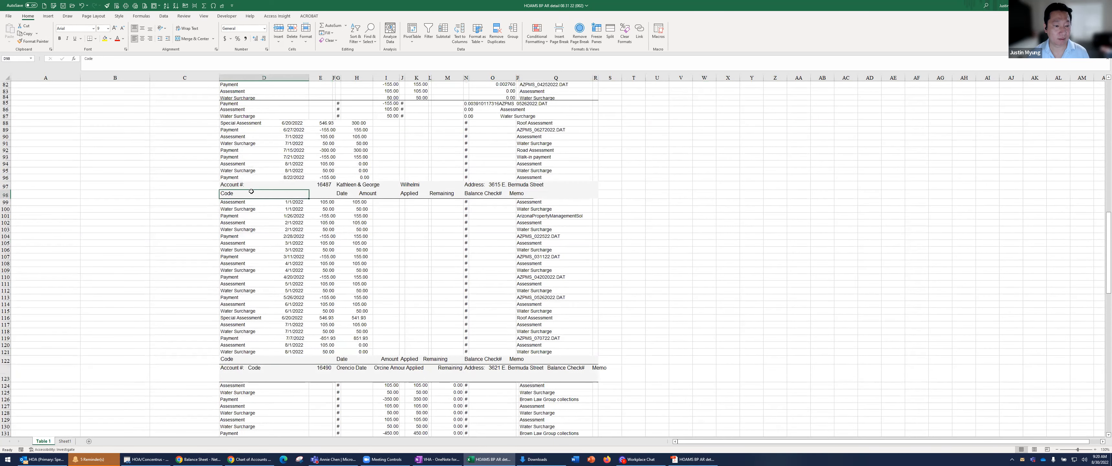
pyautogui.click(268, 183)
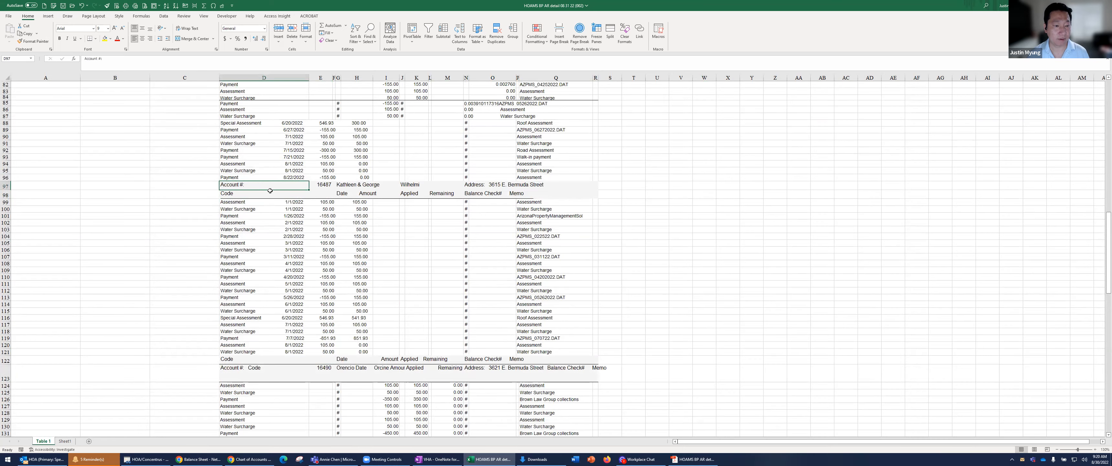
# Select the single-cell account headers D69, D40 and D13 together and copy them
pyautogui.scroll(13, 270, 191)
pyautogui.click(244, 265)
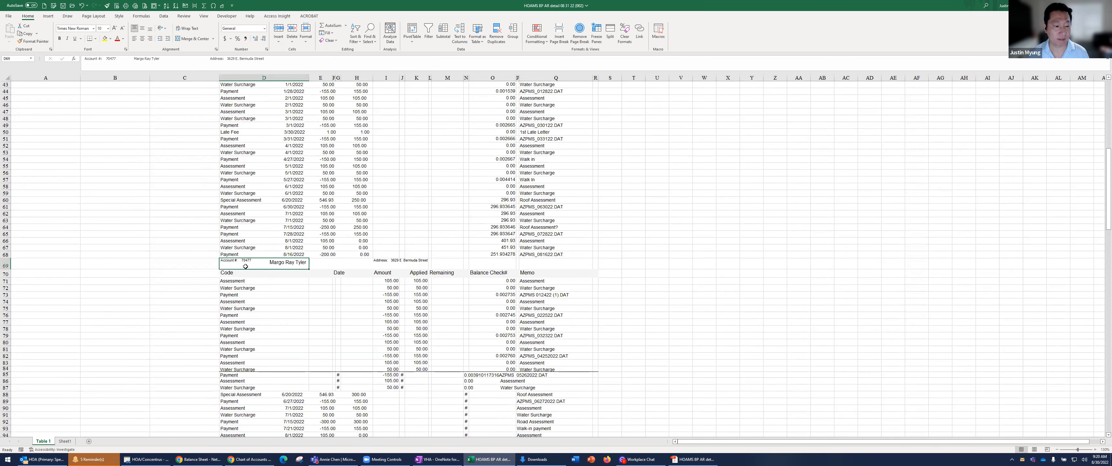
pyautogui.scroll(8, 244, 232)
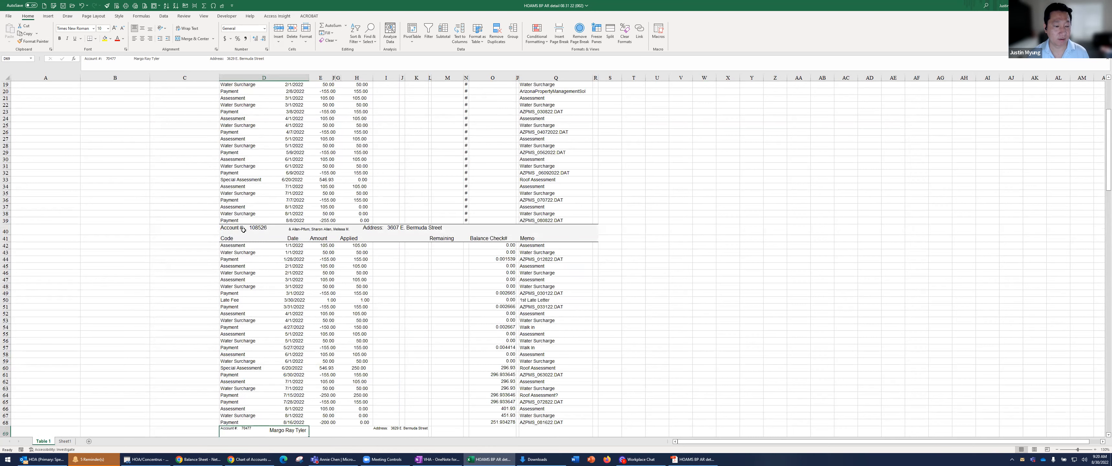
pyautogui.keyDown('ctrl'); pyautogui.click(244, 230); pyautogui.keyUp('ctrl')
pyautogui.scroll(5, 243, 232)
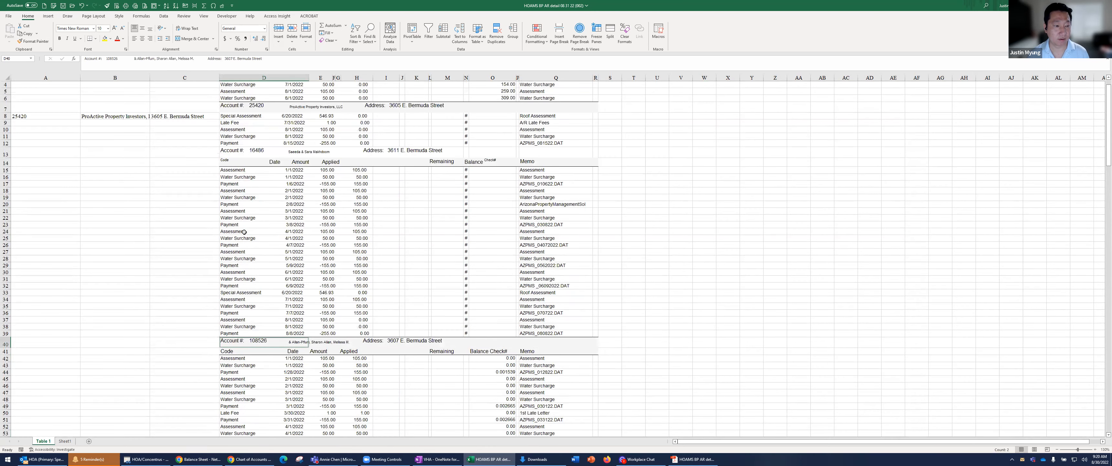
pyautogui.keyDown('ctrl'); pyautogui.click(247, 151); pyautogui.keyUp('ctrl')
pyautogui.hotkey('ctrl', 'c')
# Paste the copied headers into Sheet1 starting at A1 and delete the leftover rows 4 to 6
pyautogui.click(65, 440)
pyautogui.hotkey('ctrl', 'v')
pyautogui.rightClick(26, 81)
pyautogui.click(29, 104)
pyautogui.moveTo(6, 95); pyautogui.dragTo(5, 105)
pyautogui.rightClick(115, 99)
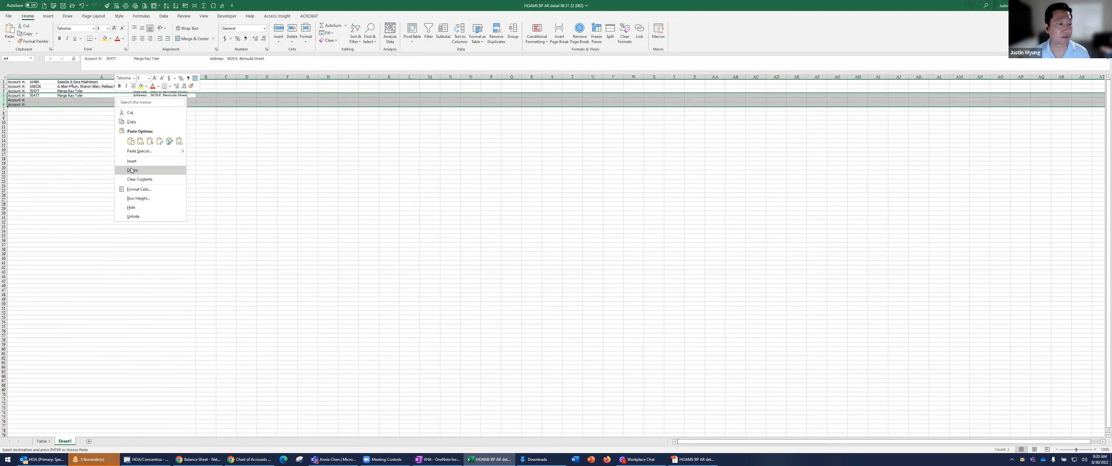
pyautogui.click(132, 169)
# Split the account headers in A1:A3 with Text to Columns, using Fixed width and the suggested column breaks
pyautogui.moveTo(102, 81); pyautogui.dragTo(199, 93)
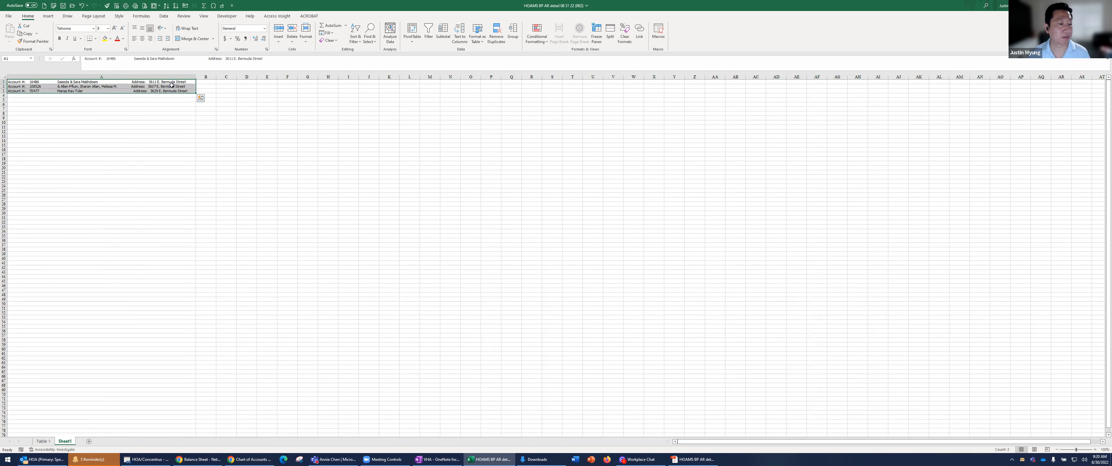
pyautogui.click(460, 33)
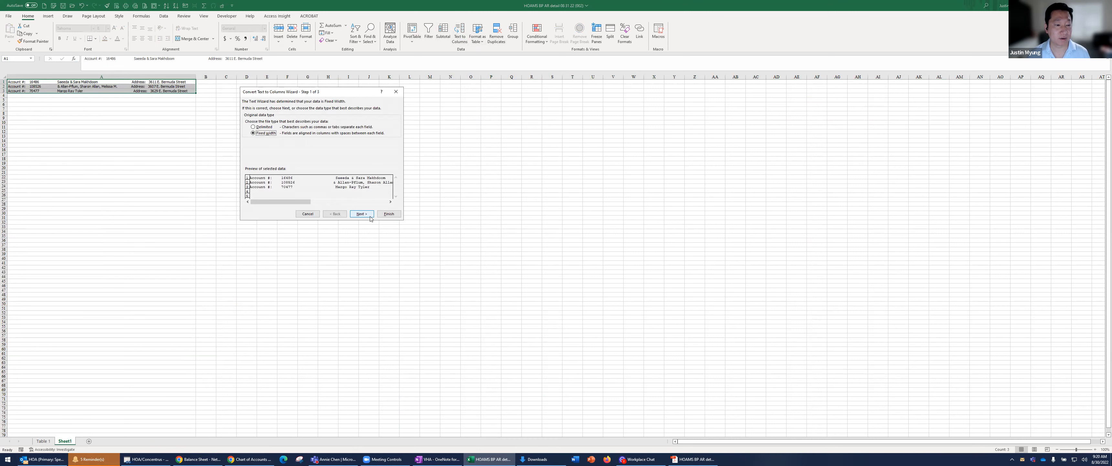
pyautogui.click(362, 214)
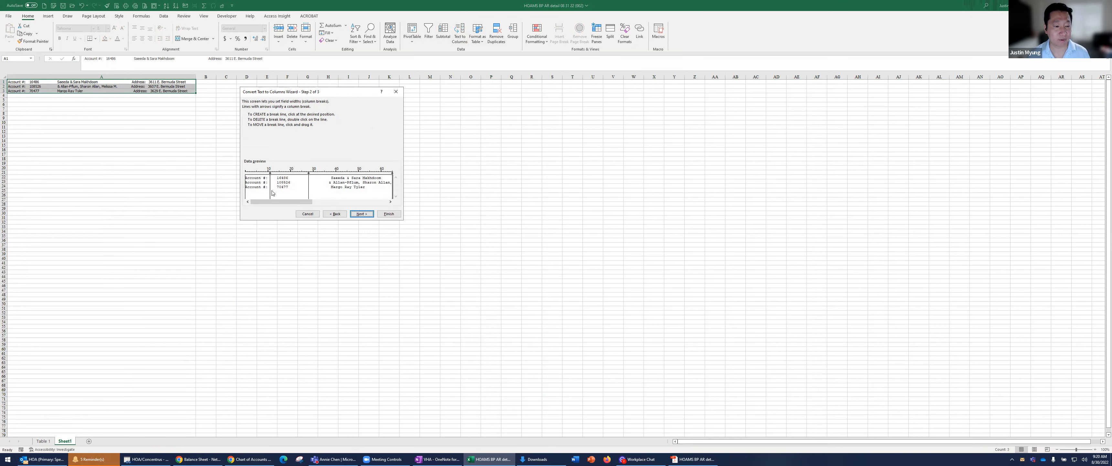
pyautogui.click(390, 203)
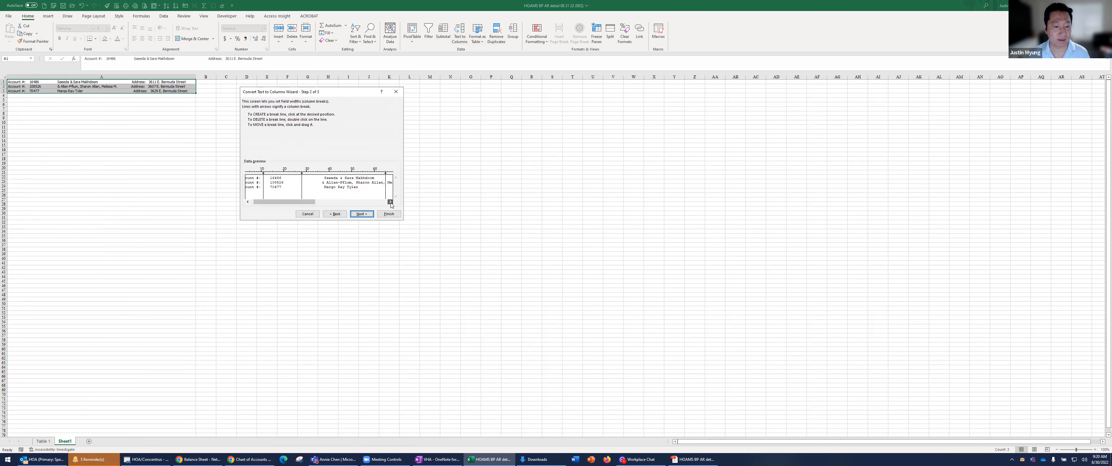
pyautogui.click(390, 202)
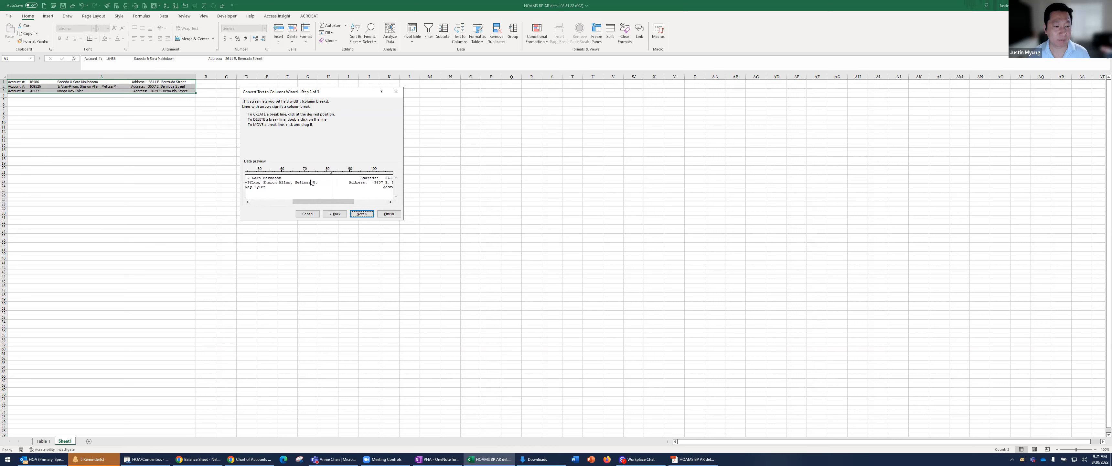
pyautogui.click(390, 202)
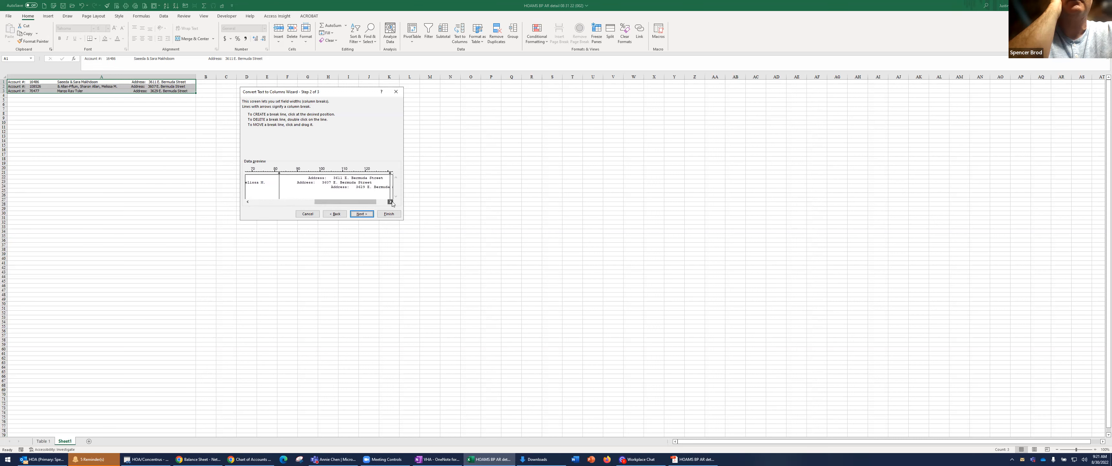
pyautogui.click(388, 214)
pyautogui.click(135, 112)
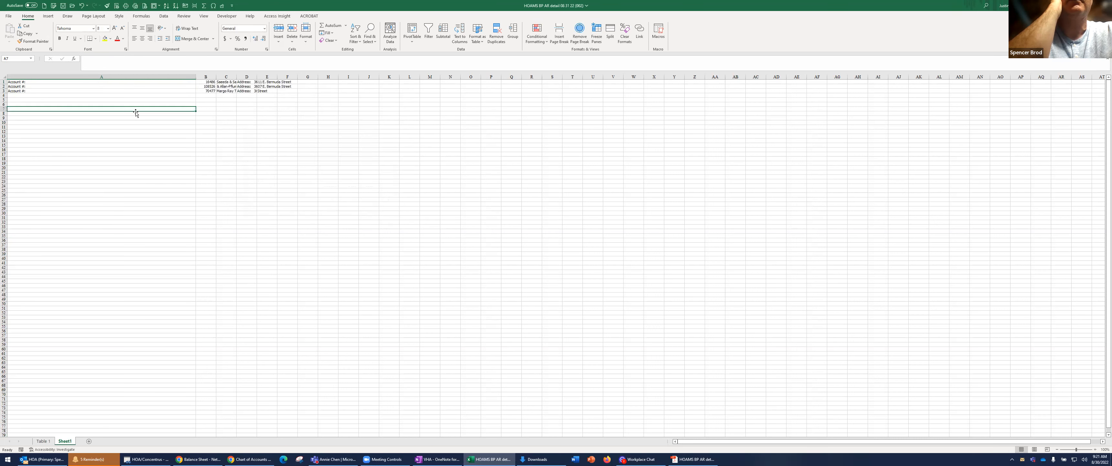
# Autofit columns B, C and D to their contents
pyautogui.doubleClick(216, 76)
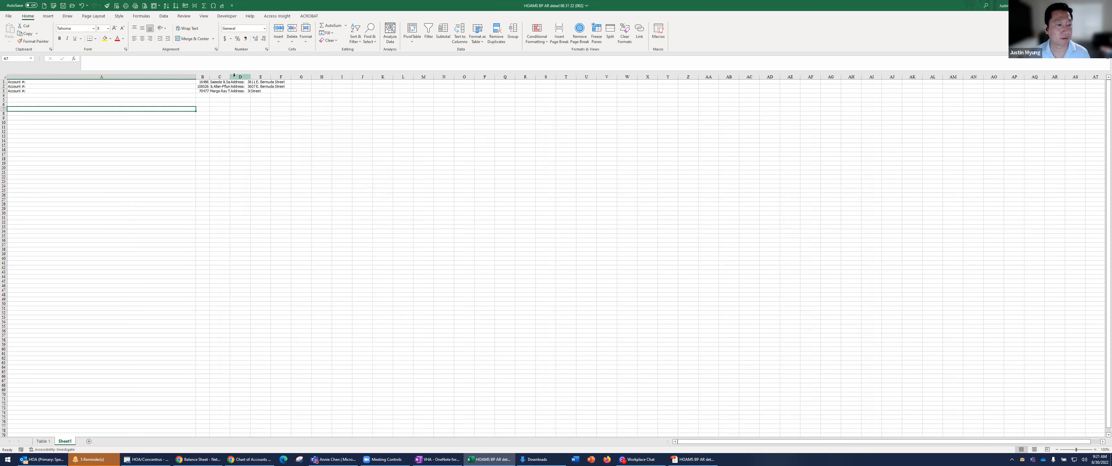
pyautogui.doubleClick(230, 76)
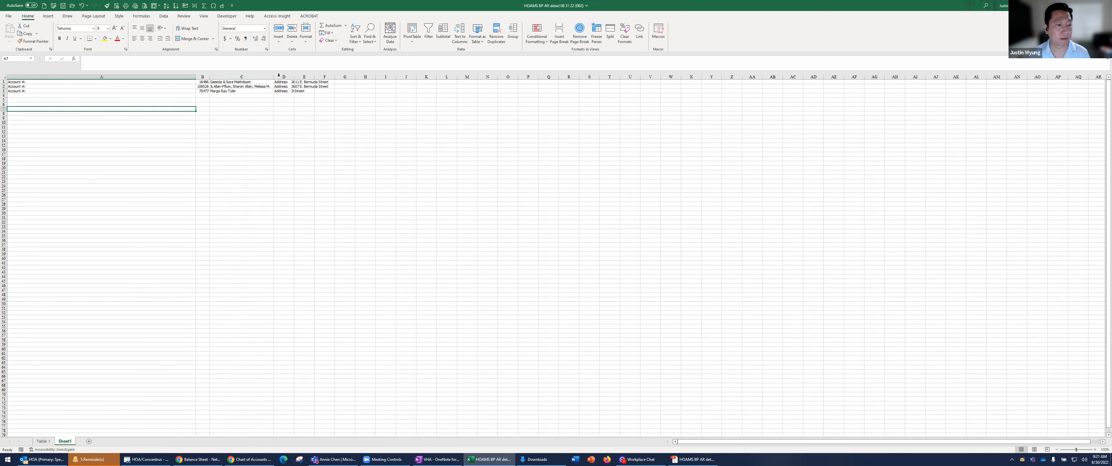
pyautogui.doubleClick(294, 76)
# Replace all occurrences of "Address:" in D1:D3 with nothing
pyautogui.moveTo(302, 82); pyautogui.dragTo(303, 90)
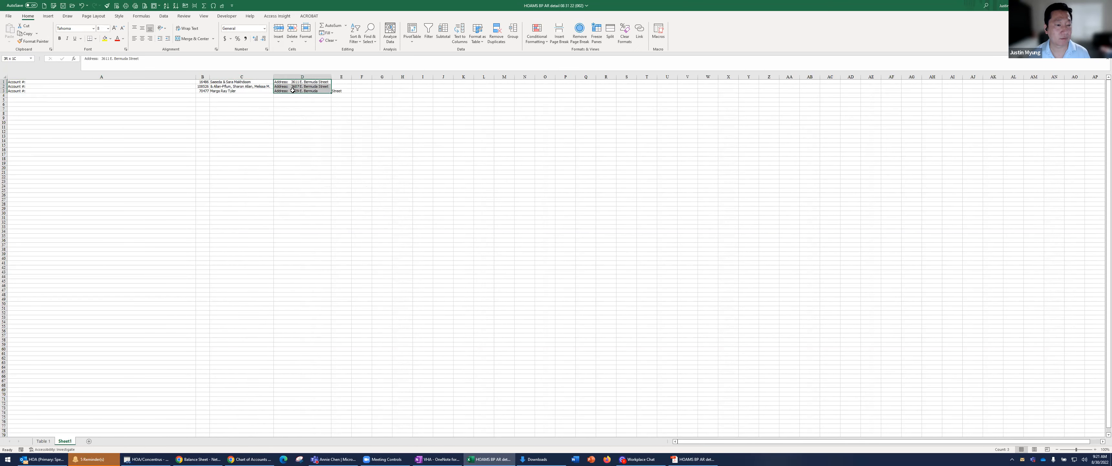
pyautogui.moveTo(103, 59); pyautogui.dragTo(83, 59)
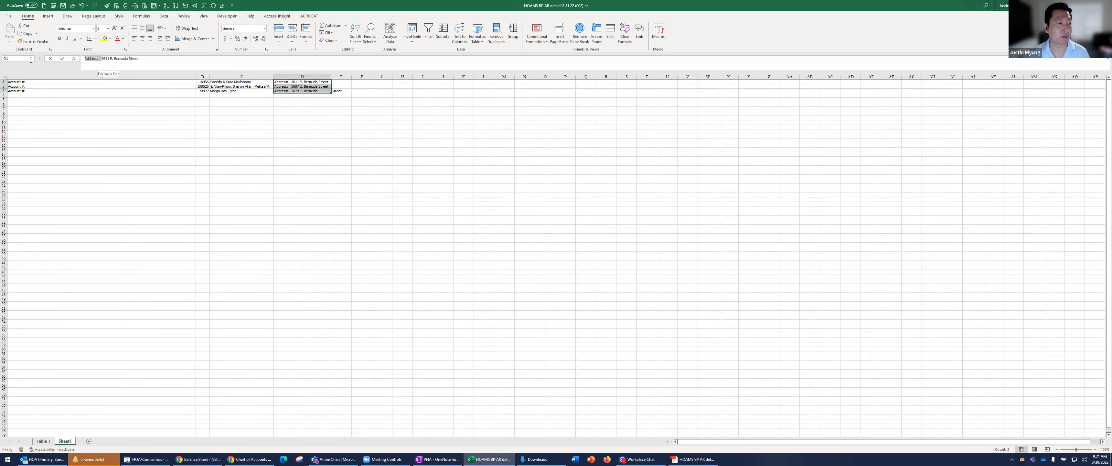
pyautogui.hotkey('ctrl', 'c')
pyautogui.press('Escape')
pyautogui.click(323, 131)
pyautogui.moveTo(303, 82); pyautogui.dragTo(310, 92)
pyautogui.hotkey('ctrl', 'h')
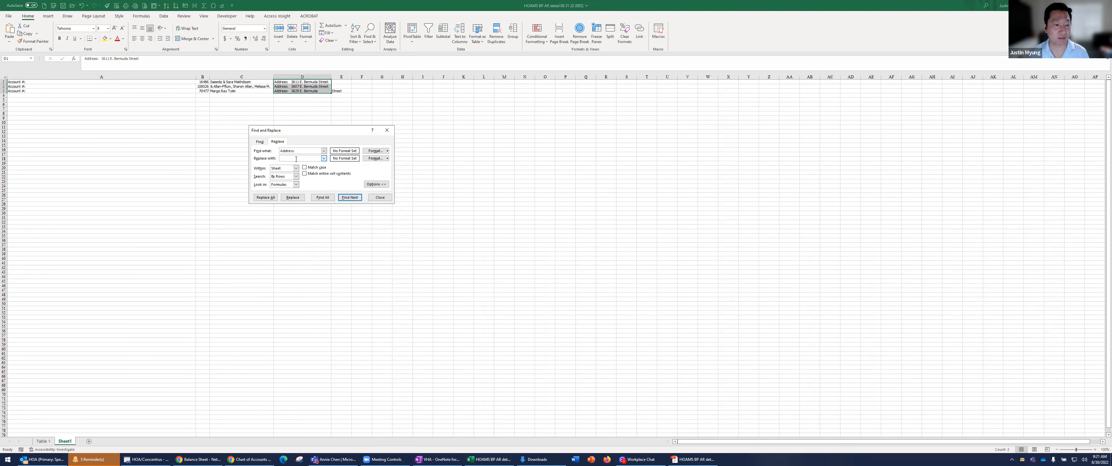
pyautogui.click(273, 197)
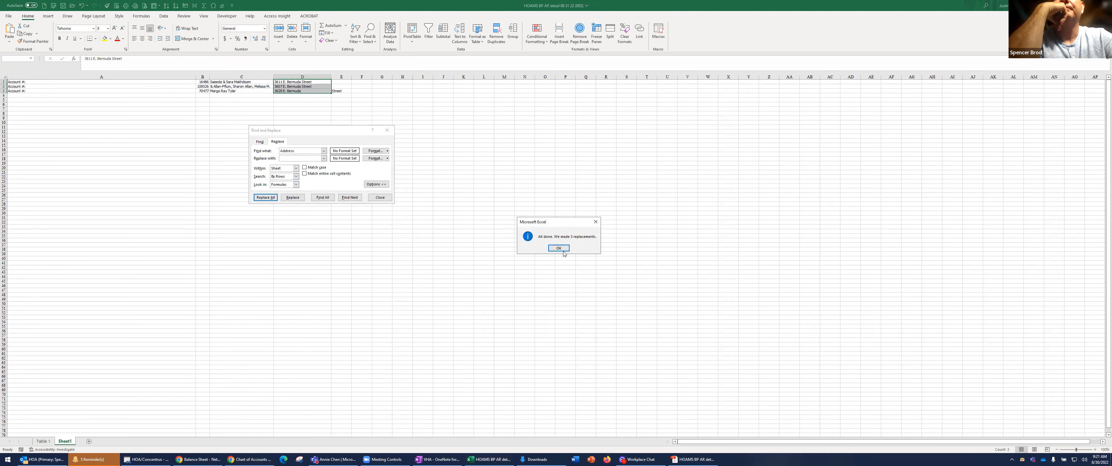
pyautogui.click(561, 249)
pyautogui.click(380, 197)
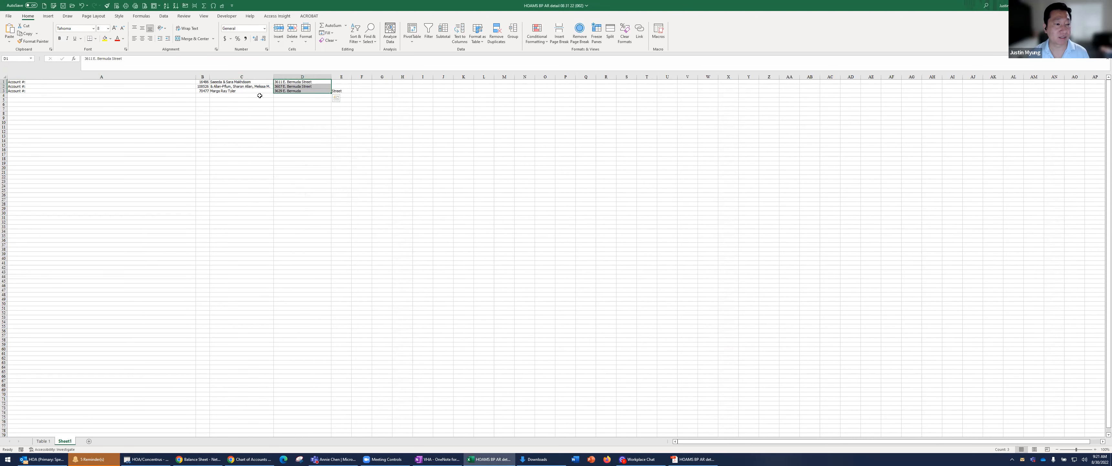
# Copy the first account's number, name and address from B1:D1 and paste them as values into A15:C39 of Table 1
pyautogui.click(255, 131)
pyautogui.moveTo(205, 82); pyautogui.dragTo(314, 82)
pyautogui.hotkey('ctrl', 'c')
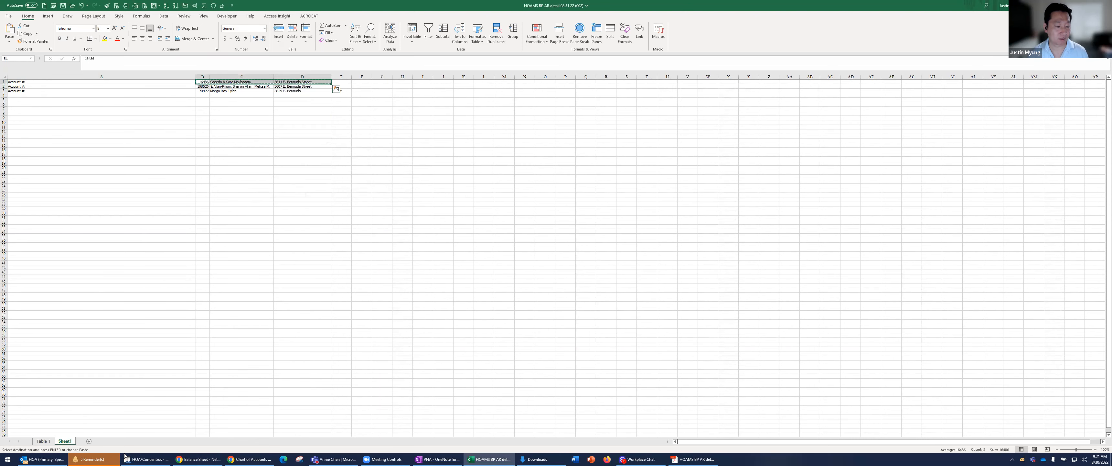
pyautogui.hotkey('ctrl', 'pageup')
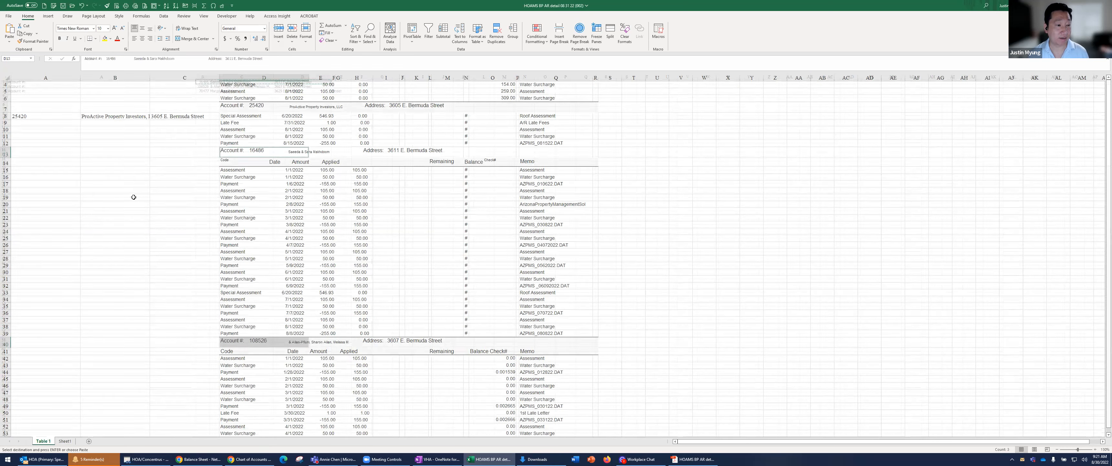
pyautogui.rightClick(63, 170)
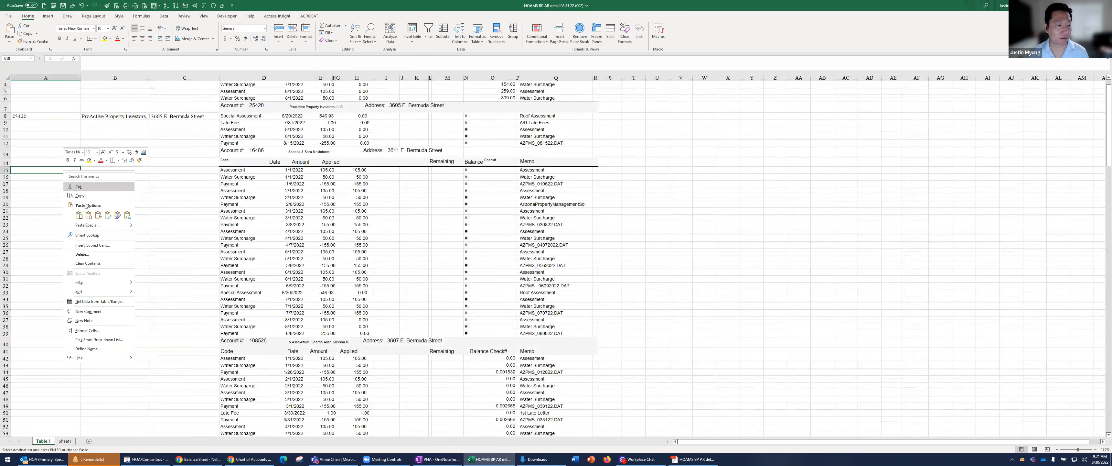
pyautogui.click(89, 215)
pyautogui.keyDown('shift'); pyautogui.click(204, 336); pyautogui.keyUp('shift')
pyautogui.hotkey('ctrl', 'v')
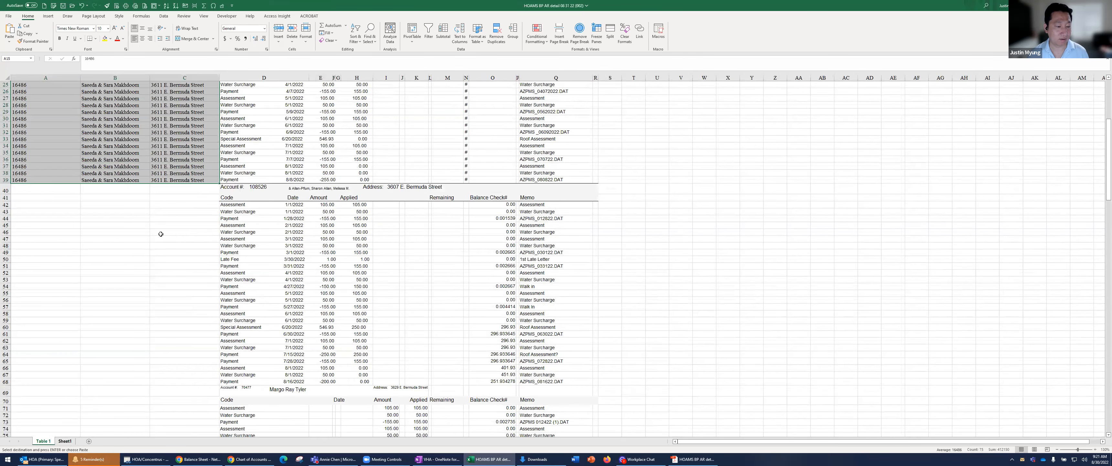
# Copy the second account's details from Sheet1 B2:D2 into A42 of Table 1 as values and repeat them down to row 68
pyautogui.hotkey('ctrl', 'pagedown')
pyautogui.moveTo(201, 87); pyautogui.dragTo(302, 87)
pyautogui.hotkey('ctrl', 'c')
pyautogui.click(45, 441)
pyautogui.click(53, 204)
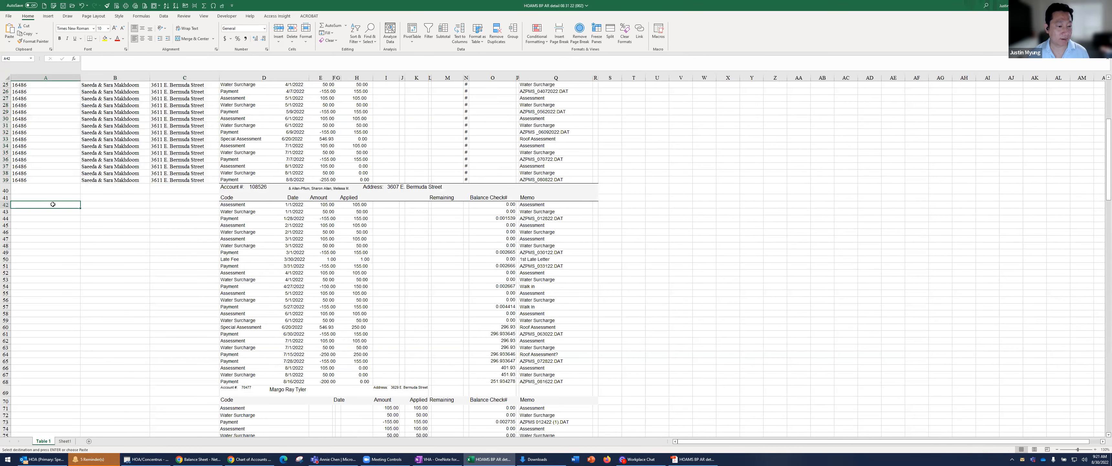
pyautogui.rightClick(53, 204)
pyautogui.click(79, 248)
pyautogui.hotkey('ctrl', 'c')
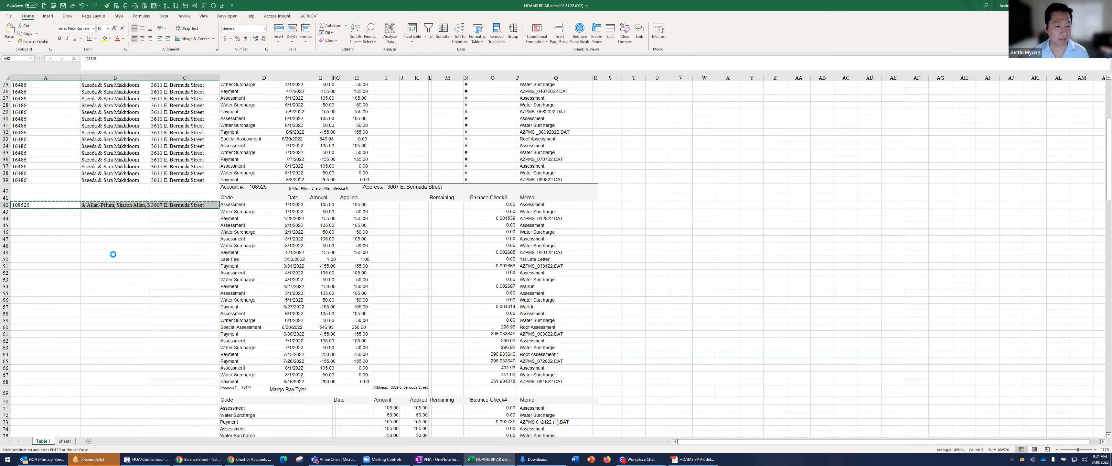
pyautogui.keyDown('shift'); pyautogui.click(193, 384); pyautogui.keyUp('shift')
pyautogui.hotkey('ctrl', 'v')
# Copy the third account's details from Sheet1 B3:D3 and paste them as values into A71:C96 of Table 1
pyautogui.scroll(-1, 191, 386)
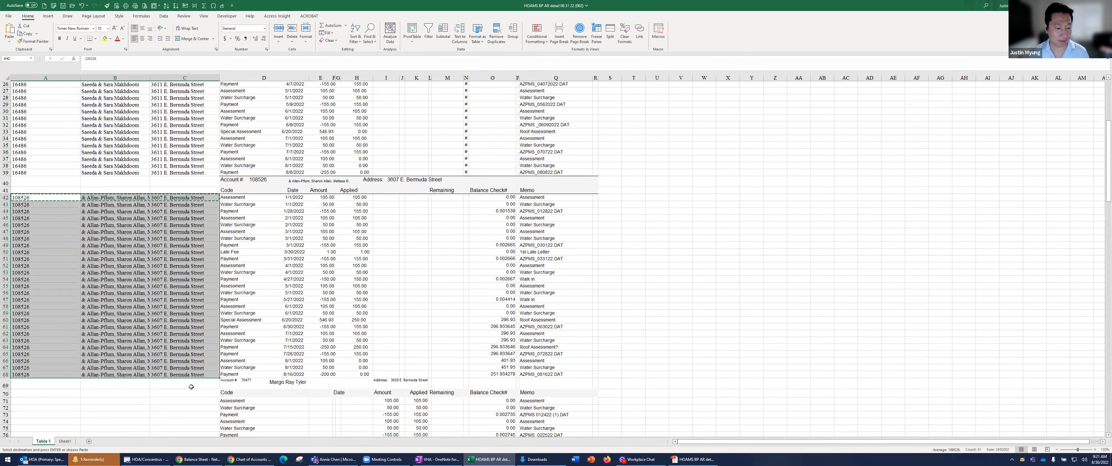
pyautogui.scroll(-9, 191, 386)
pyautogui.click(66, 441)
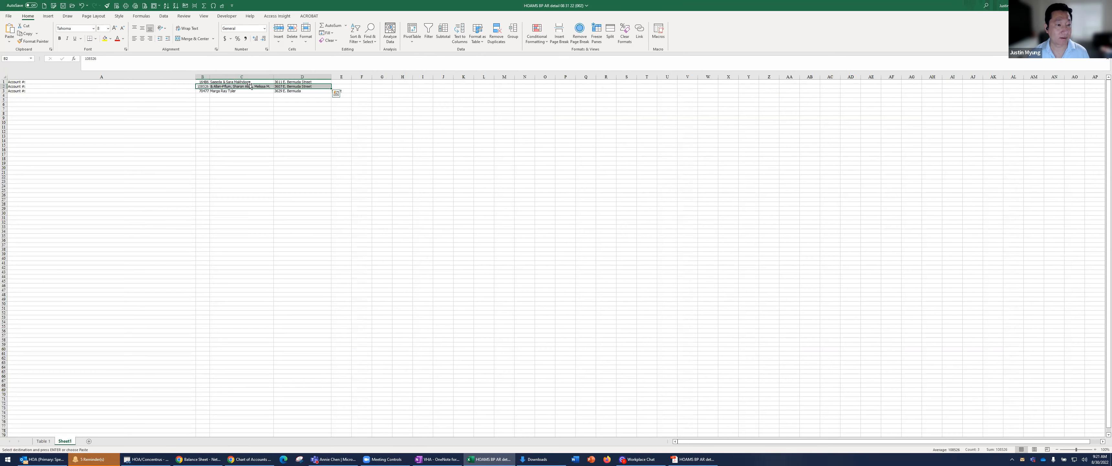
pyautogui.moveTo(206, 90); pyautogui.dragTo(303, 91)
pyautogui.hotkey('ctrl', 'c')
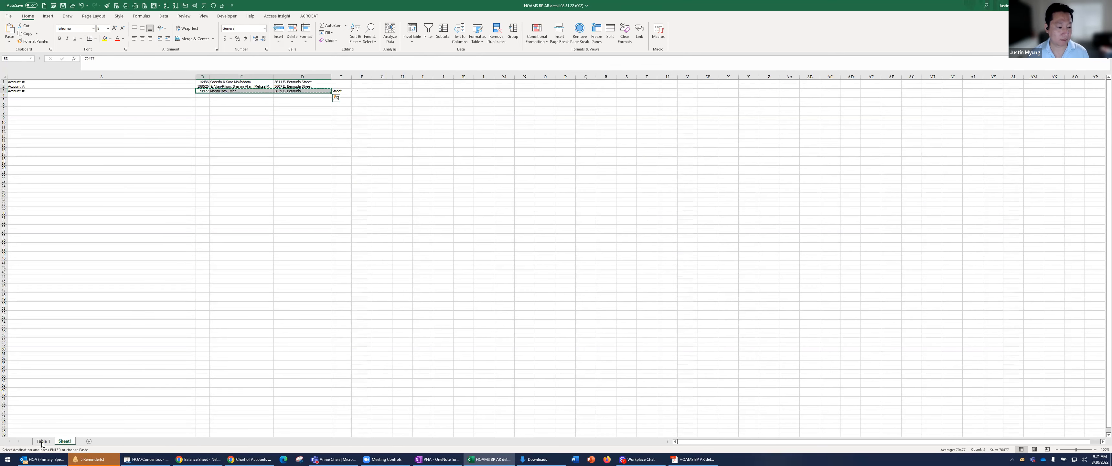
pyautogui.hotkey('ctrl', 'pageup')
pyautogui.moveTo(58, 220); pyautogui.dragTo(198, 385)
pyautogui.rightClick(200, 387)
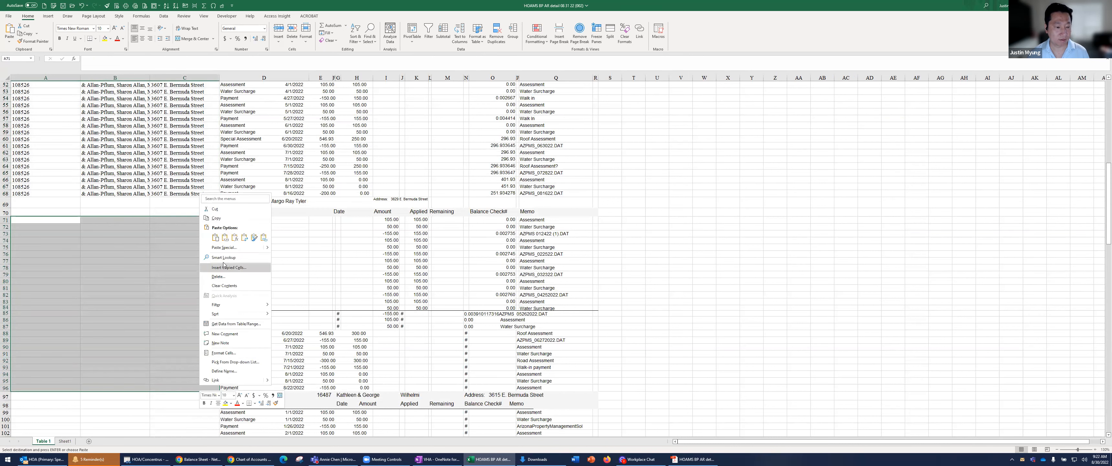
pyautogui.click(229, 241)
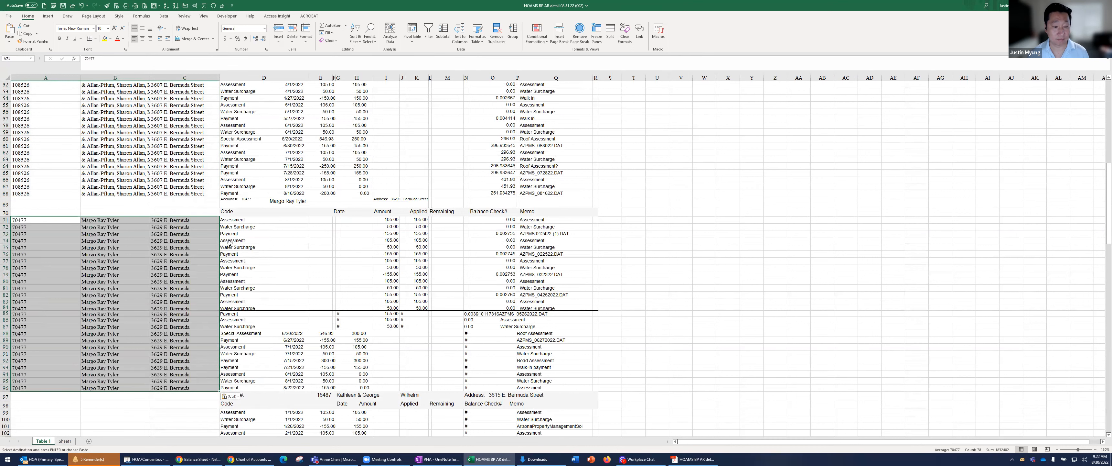
# Try to paste the account number and first part of the name from E97:H97 as values at A99
pyautogui.scroll(-2, 187, 283)
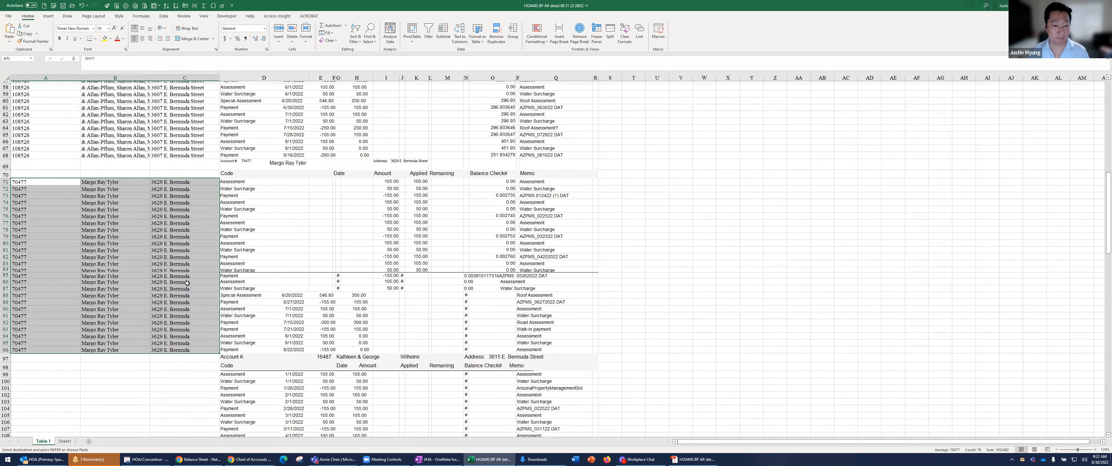
pyautogui.scroll(-10, 187, 283)
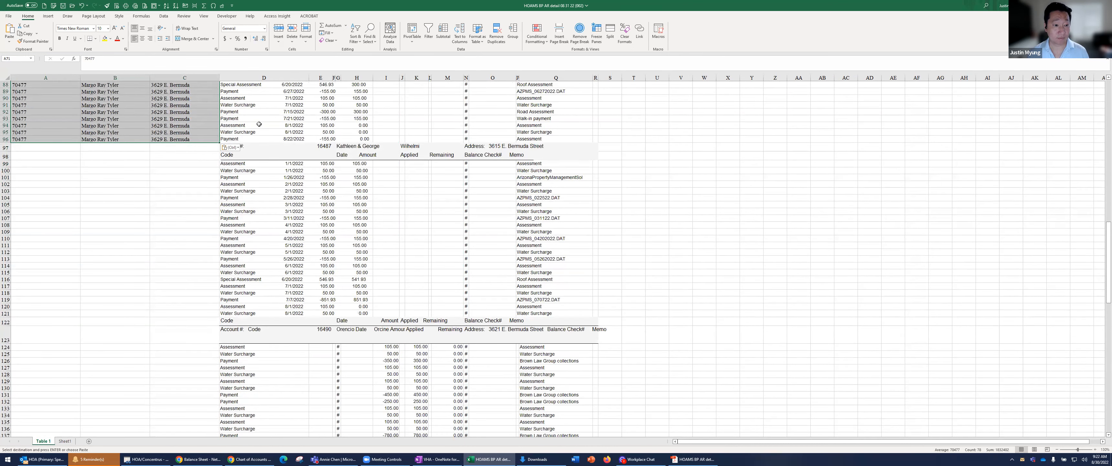
pyautogui.click(252, 149)
pyautogui.moveTo(324, 146); pyautogui.dragTo(360, 146)
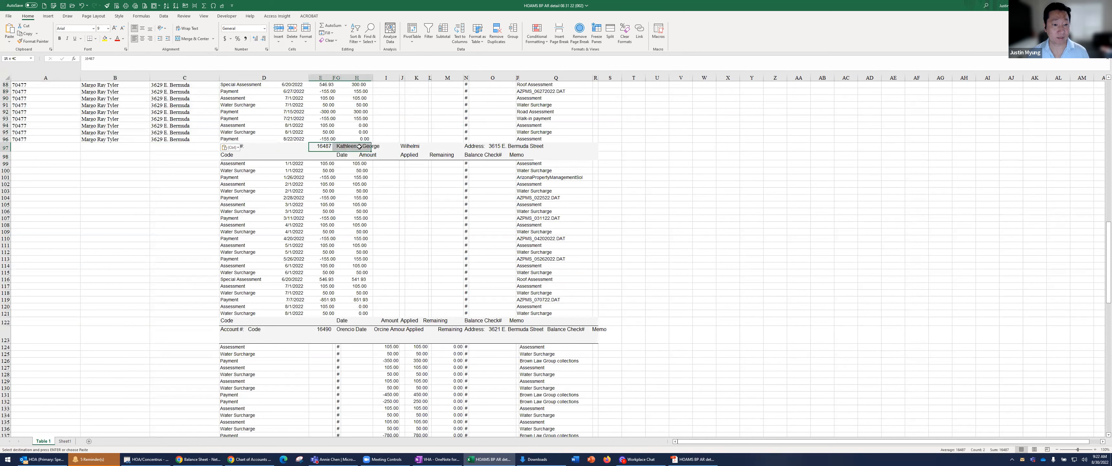
pyautogui.hotkey('ctrl', 'c')
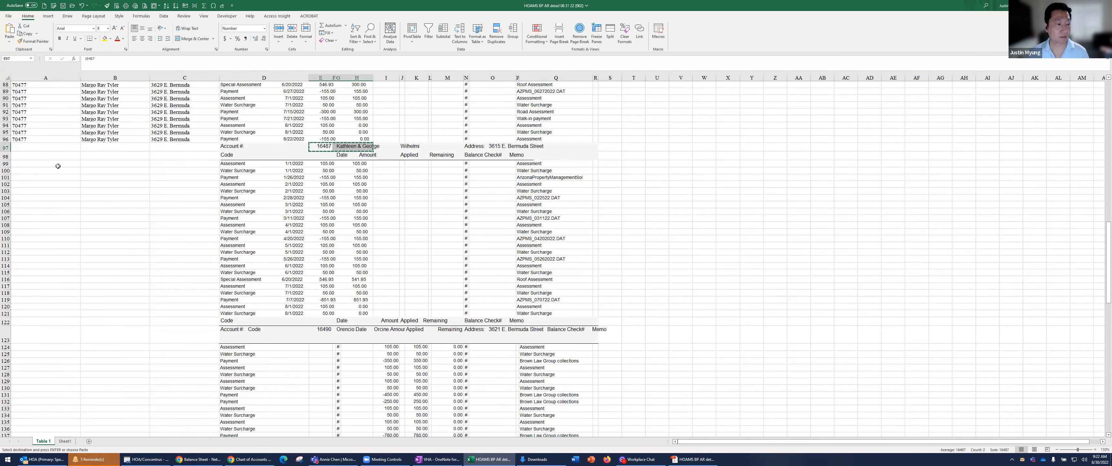
pyautogui.click(59, 164)
pyautogui.rightClick(59, 165)
pyautogui.click(90, 210)
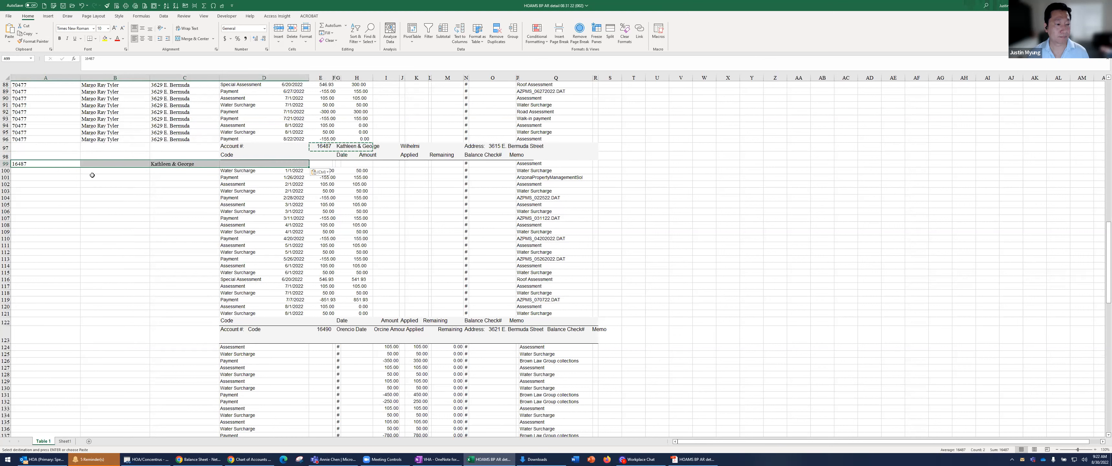
pyautogui.click(81, 6)
# Enter the account number from row 97 in A99 and the account holders' full name in B99
pyautogui.click(325, 146)
pyautogui.click(43, 162)
pyautogui.write('16')
pyautogui.press('Tab')
pyautogui.write('Ka')
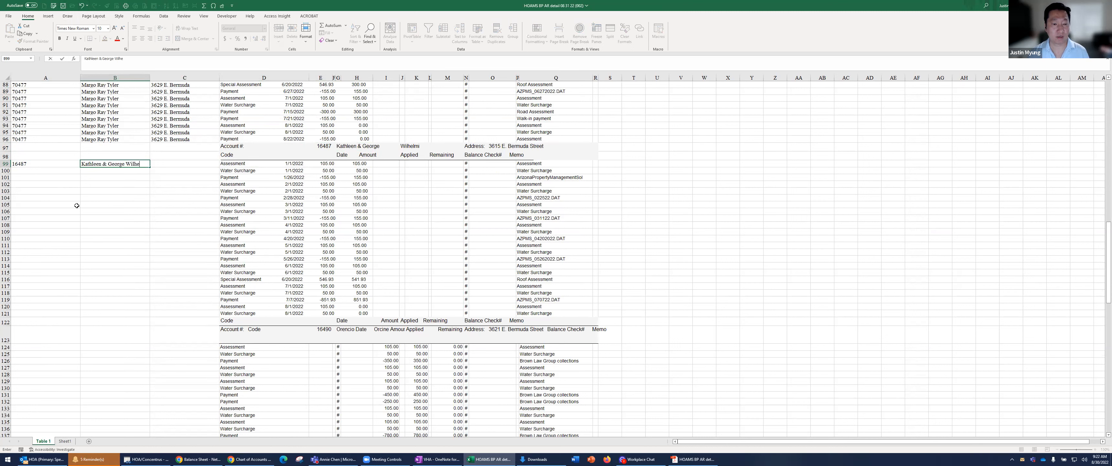
pyautogui.press('Tab')
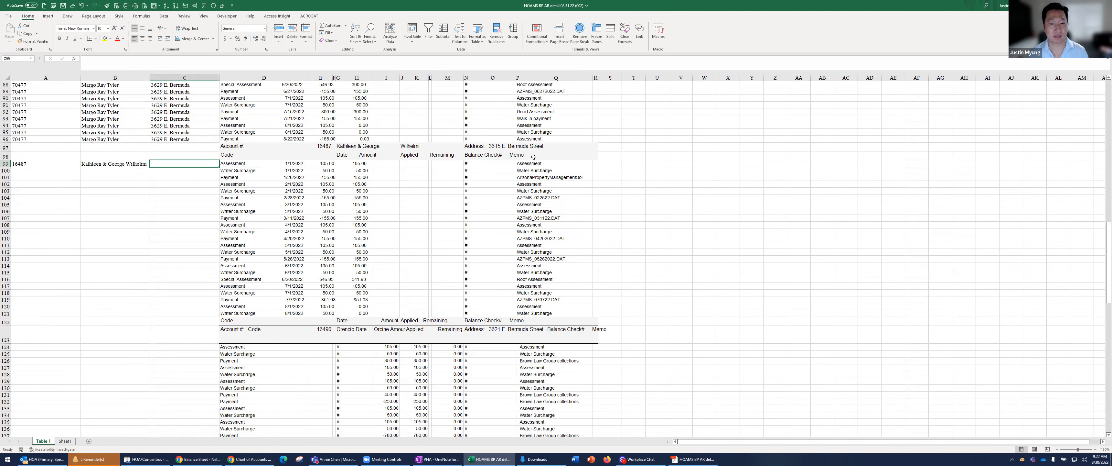
# Copy the street address text, without its "Address:" label, from the row 97 header into C99
pyautogui.click(523, 147)
pyautogui.click(492, 150)
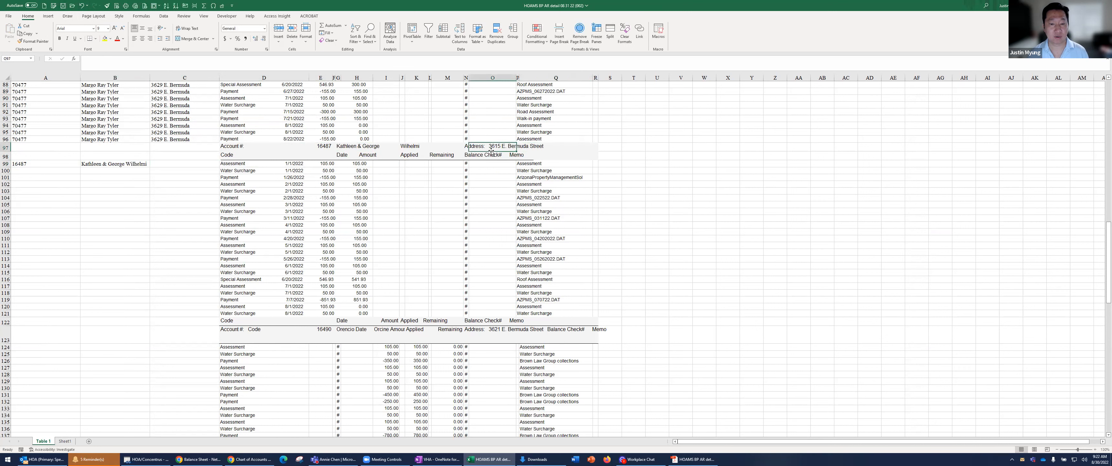
pyautogui.click(465, 147)
pyautogui.moveTo(145, 60); pyautogui.dragTo(102, 62)
pyautogui.click(184, 163)
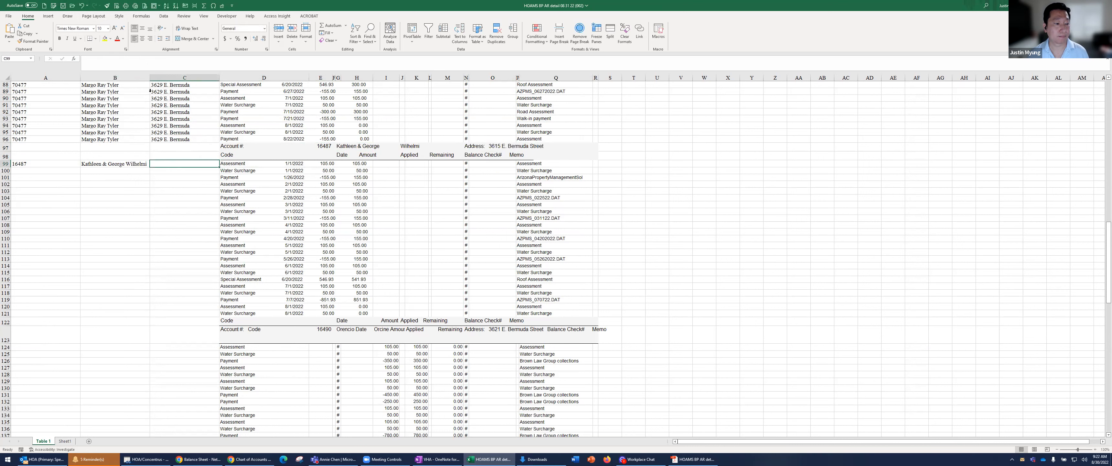
pyautogui.click(125, 66)
pyautogui.hotkey('ctrl', 'v')
pyautogui.click(112, 245)
# Copy the account details in A99:C99 down through row 121
pyautogui.moveTo(52, 164); pyautogui.dragTo(155, 166)
pyautogui.hotkey('ctrl', 'c')
pyautogui.keyDown('shift'); pyautogui.click(194, 315); pyautogui.keyUp('shift')
pyautogui.hotkey('ctrl', 'v')
pyautogui.scroll(-6, 259, 220)
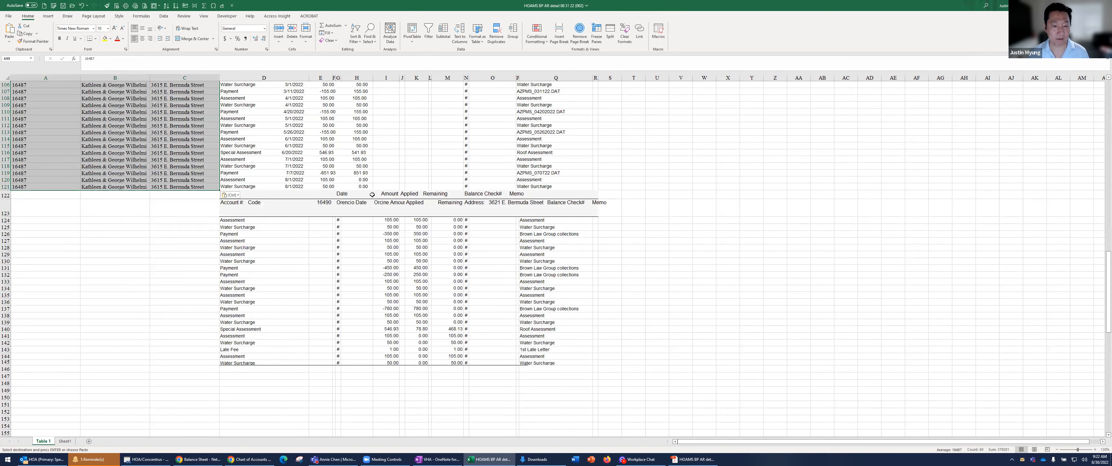
# Copy the account number from the row 123 header into A124 for the next resident's transactions
pyautogui.click(268, 206)
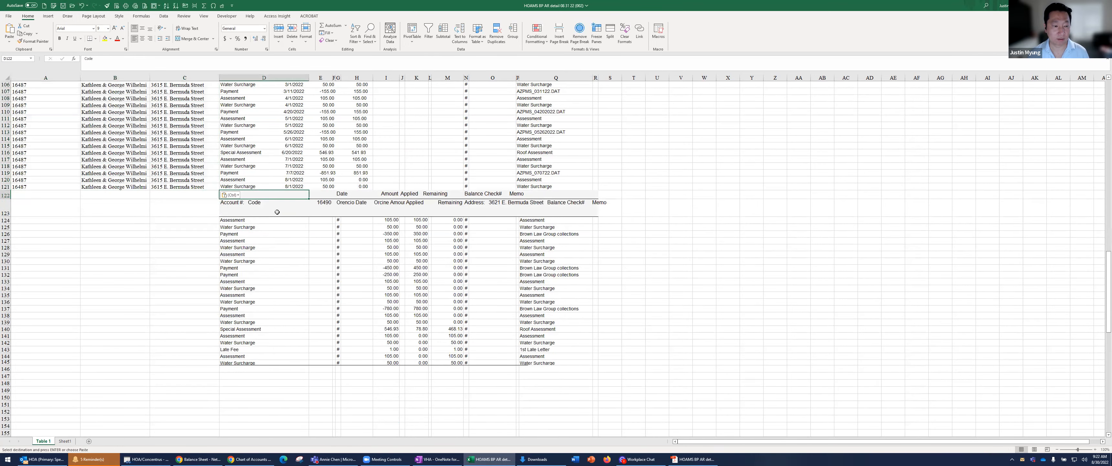
pyautogui.click(324, 204)
pyautogui.hotkey('ctrl', 'c')
pyautogui.click(49, 227)
pyautogui.click(53, 221)
pyautogui.rightClick(52, 221)
pyautogui.click(79, 266)
# Examine the row 123 header cells to locate the account holder's name and the street address
pyautogui.click(348, 203)
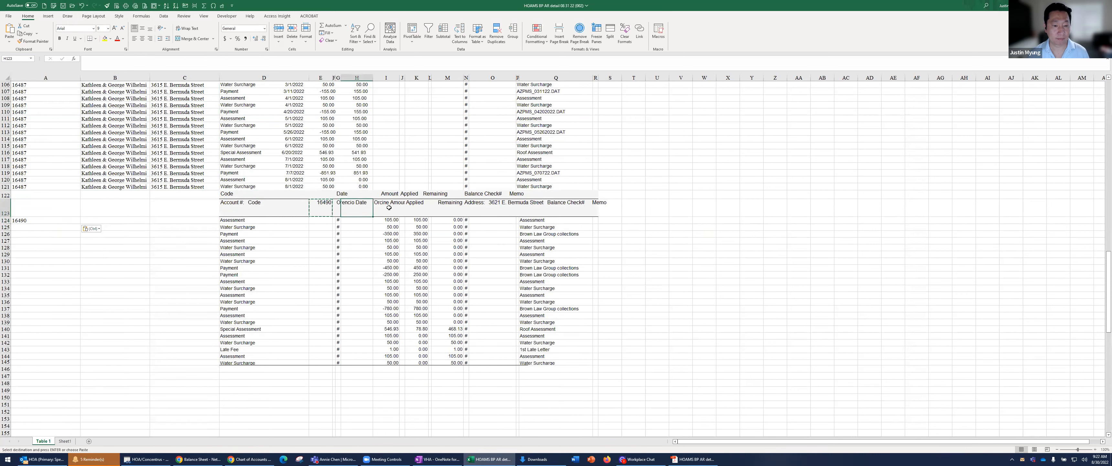
pyautogui.press('Right')
pyautogui.press('Right')
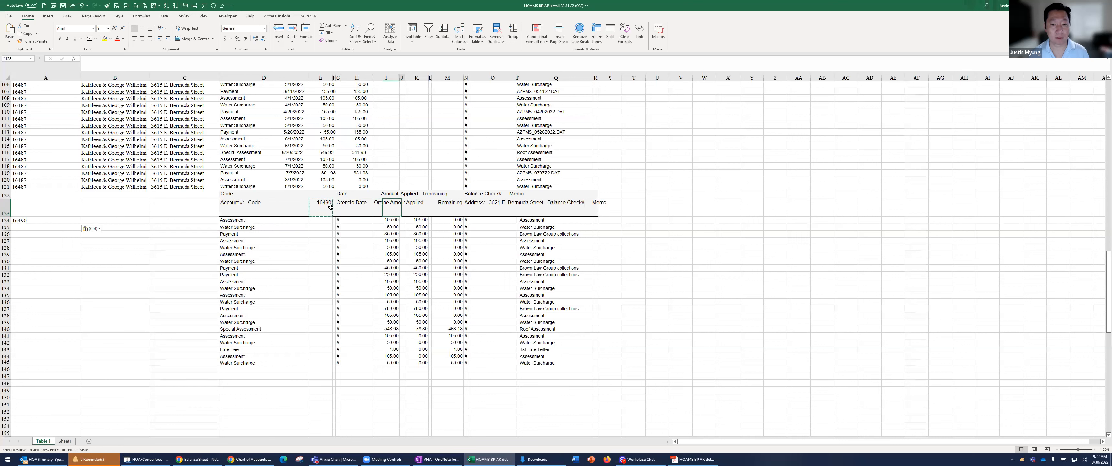
pyautogui.press('Left')
pyautogui.press('Left')
pyautogui.press('Left')
pyautogui.press('Left')
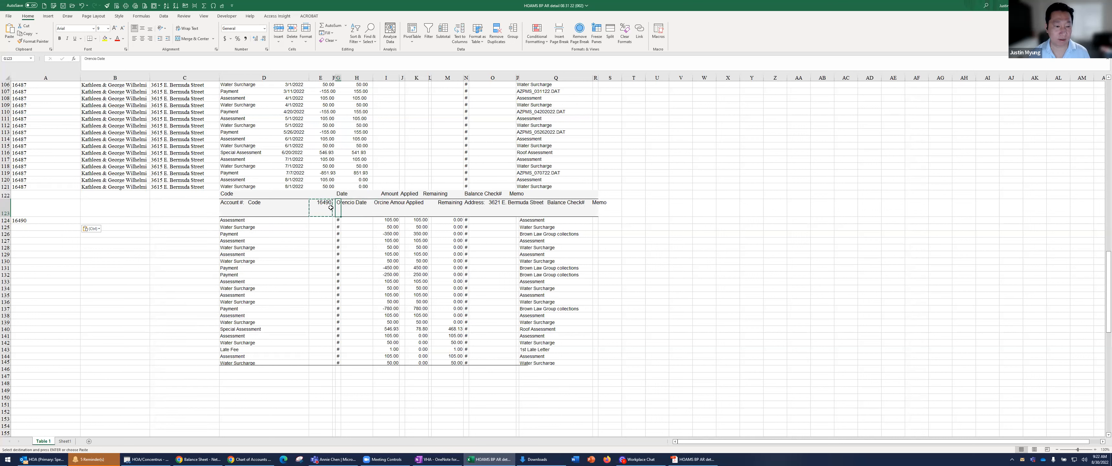
pyautogui.press('Right')
pyautogui.press('Right')
pyautogui.press('Right')
pyautogui.press('Right')
pyautogui.press('Right')
pyautogui.press('Right')
pyautogui.press('Right')
pyautogui.press('Right')
pyautogui.press('Right')
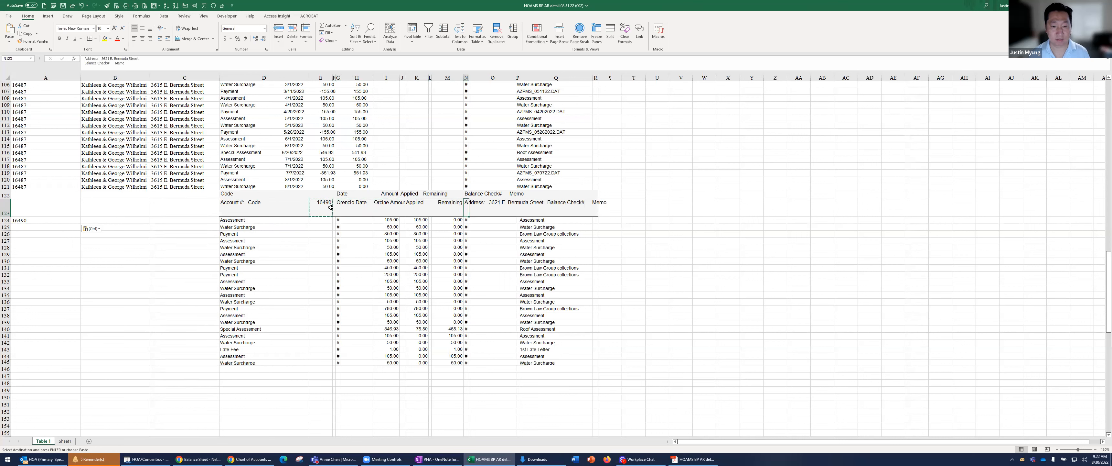
pyautogui.press('Left')
pyautogui.press('Left')
pyautogui.hotkey('shift', 'Right')
# Copy the street name portion of the address text in N123 into C124
pyautogui.click(470, 203)
pyautogui.click(468, 204)
pyautogui.moveTo(153, 57); pyautogui.dragTo(119, 57)
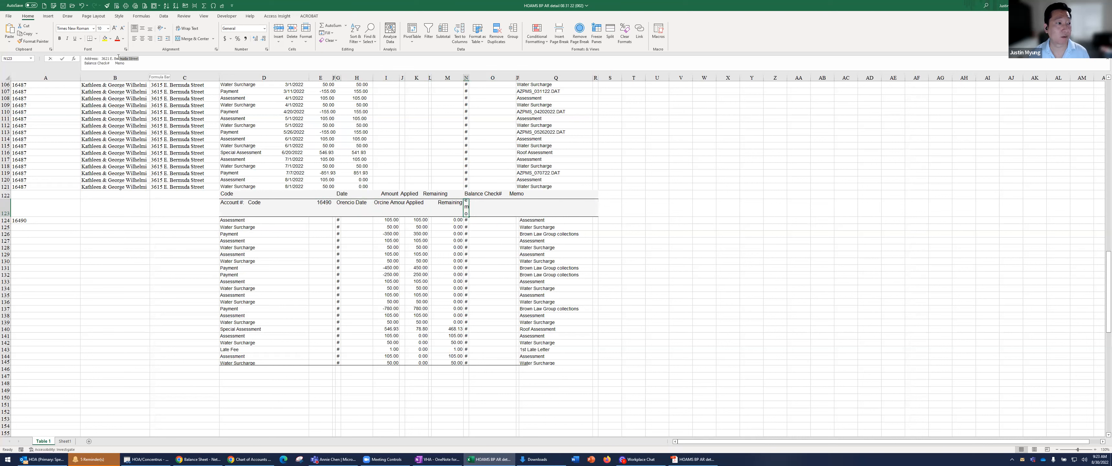
pyautogui.click(72, 220)
pyautogui.click(163, 220)
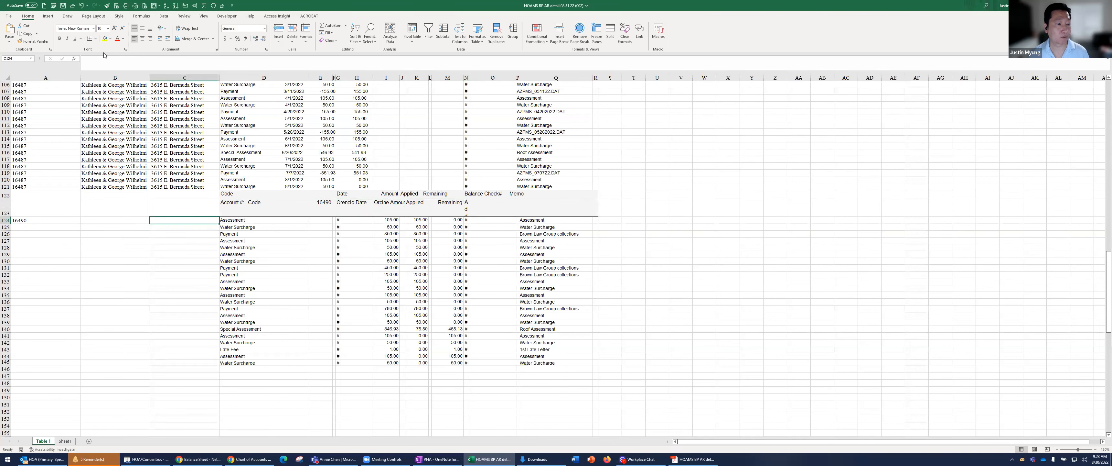
pyautogui.hotkey('ctrl', 'v')
pyautogui.press('Return')
# Find the account holder's name in the row 123 header and enter the full name in B124
pyautogui.press('Left')
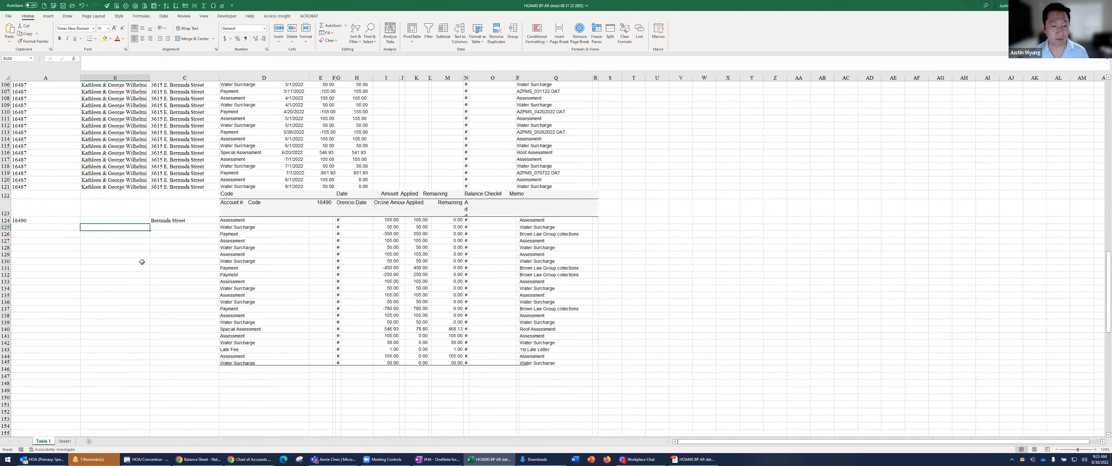
pyautogui.click(391, 211)
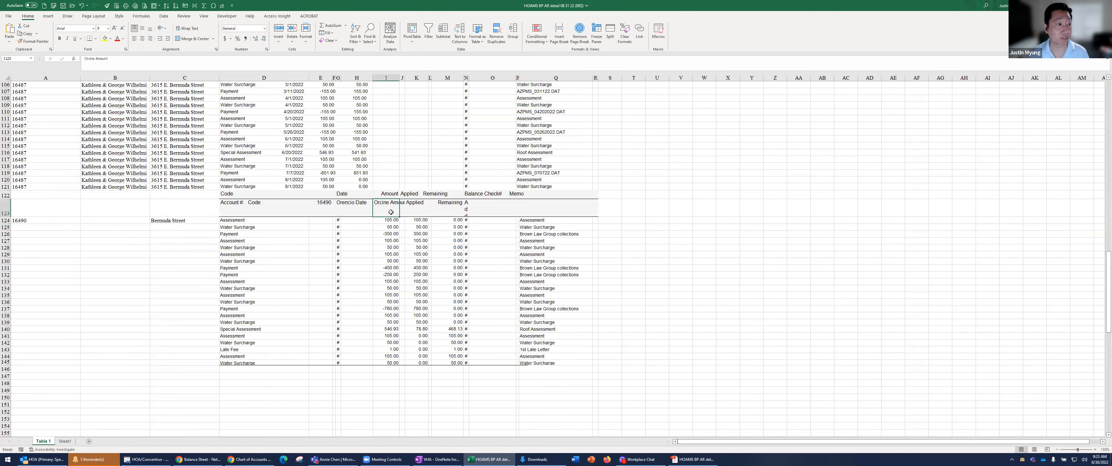
pyautogui.press('Left')
pyautogui.press('Left')
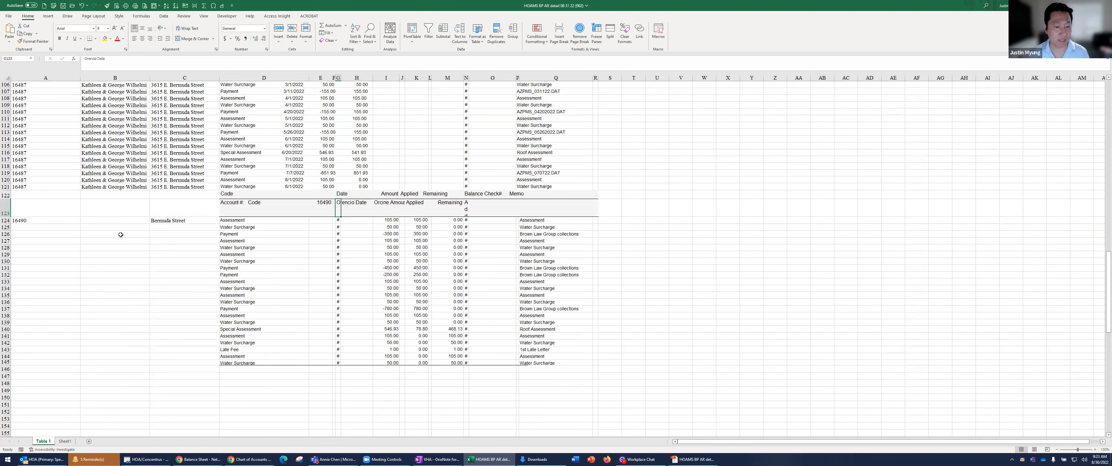
pyautogui.click(119, 223)
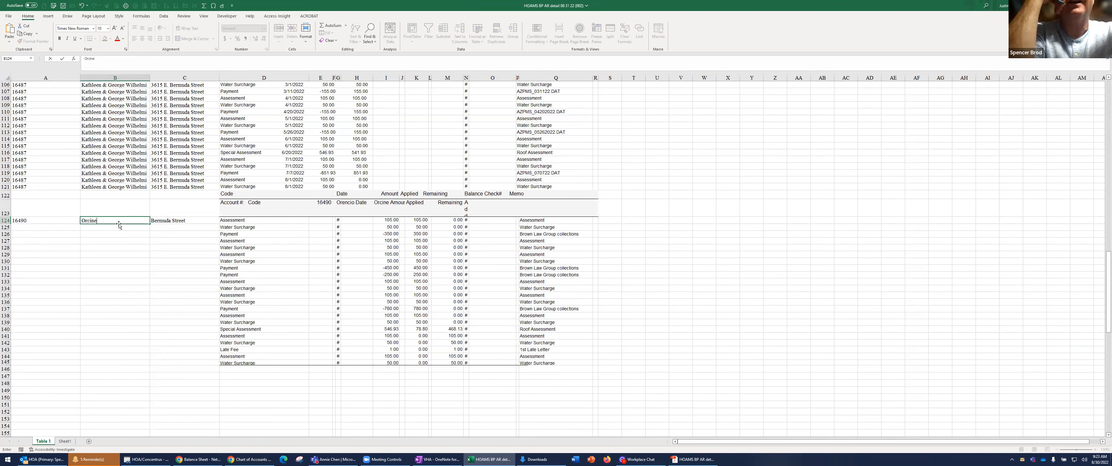
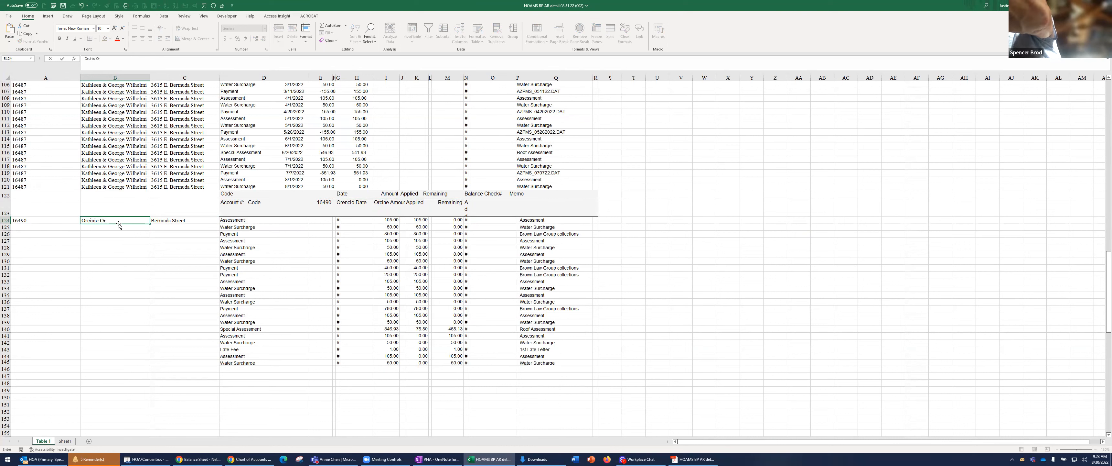
pyautogui.press('Return')
# Copy the account details in A124:C124 down through row 145
pyautogui.press('Up')
pyautogui.press('Left')
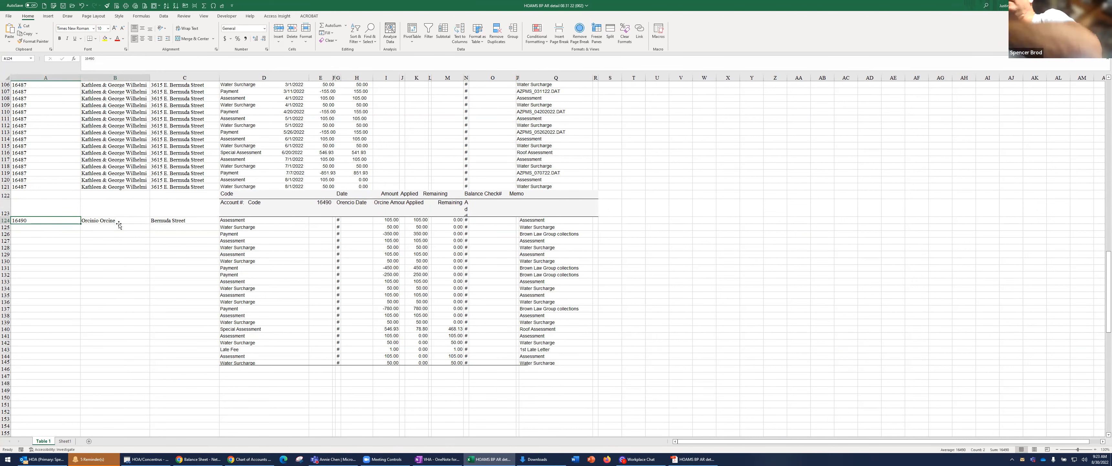
pyautogui.hotkey('shift', 'Right')
pyautogui.hotkey('shift', 'Right')
pyautogui.hotkey('ctrl', 'c')
pyautogui.keyDown('shift'); pyautogui.click(186, 362); pyautogui.keyUp('shift')
pyautogui.hotkey('ctrl', 'q')
pyautogui.keyDown('shift'); pyautogui.click(185, 363); pyautogui.keyUp('shift')
pyautogui.hotkey('ctrl', 'v')
pyautogui.click(416, 268)
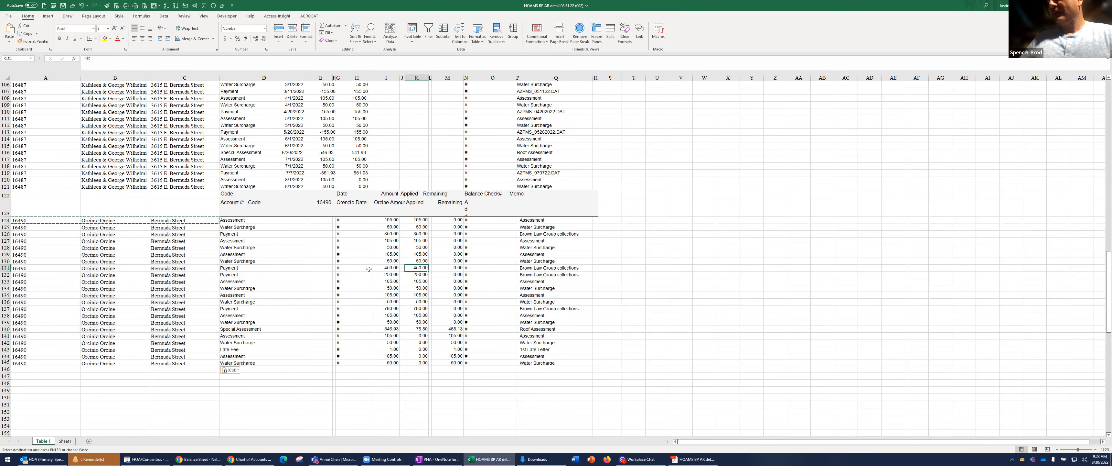
# Auto-fit the width of column N so its balance and check values fit
pyautogui.click(333, 112)
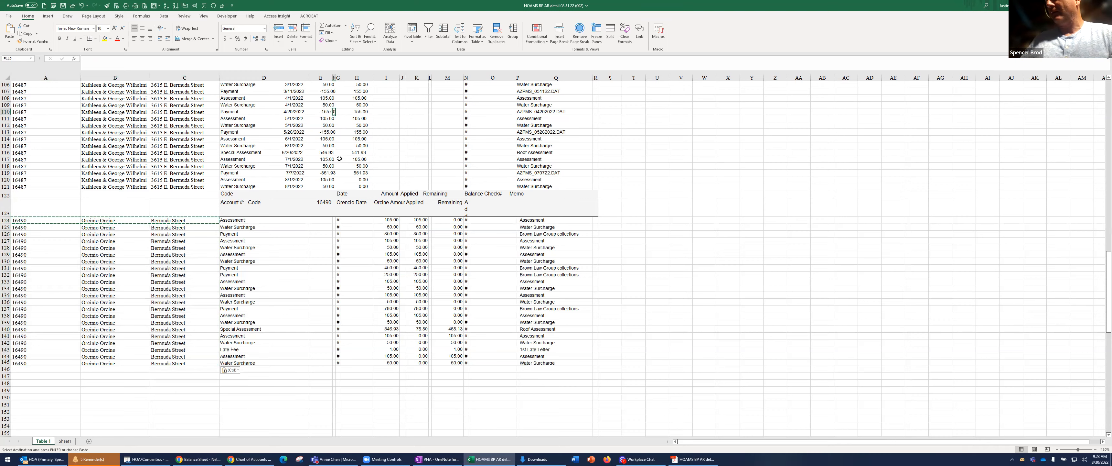
pyautogui.scroll(4, 333, 113)
pyautogui.moveTo(469, 77); pyautogui.dragTo(468, 77)
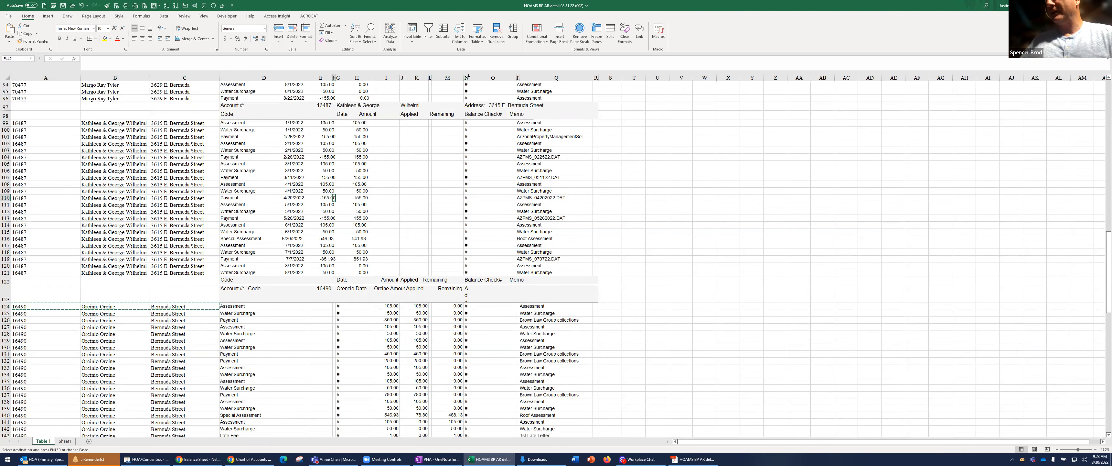
pyautogui.doubleClick(468, 77)
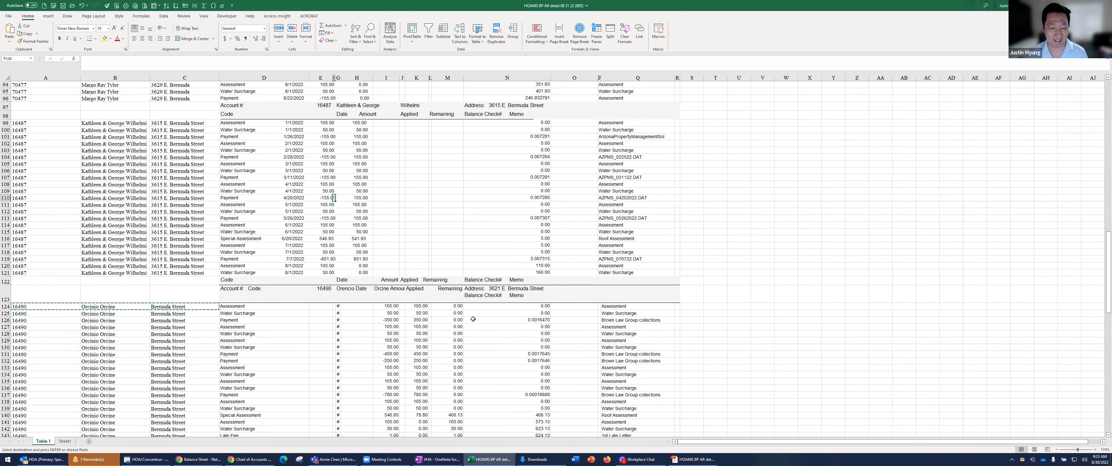
pyautogui.scroll(20, 473, 316)
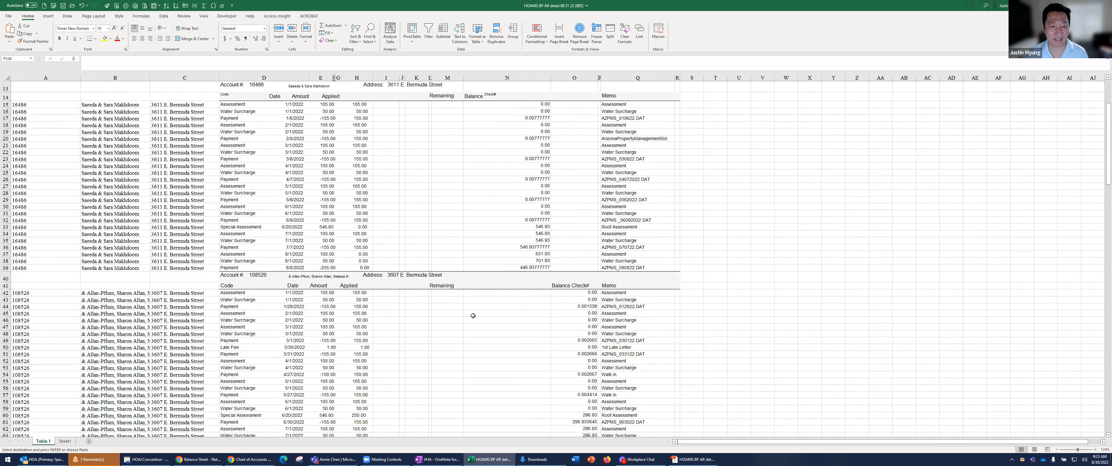
# Copy the first account's details in A3:C3 down through row 6
pyautogui.click(232, 102)
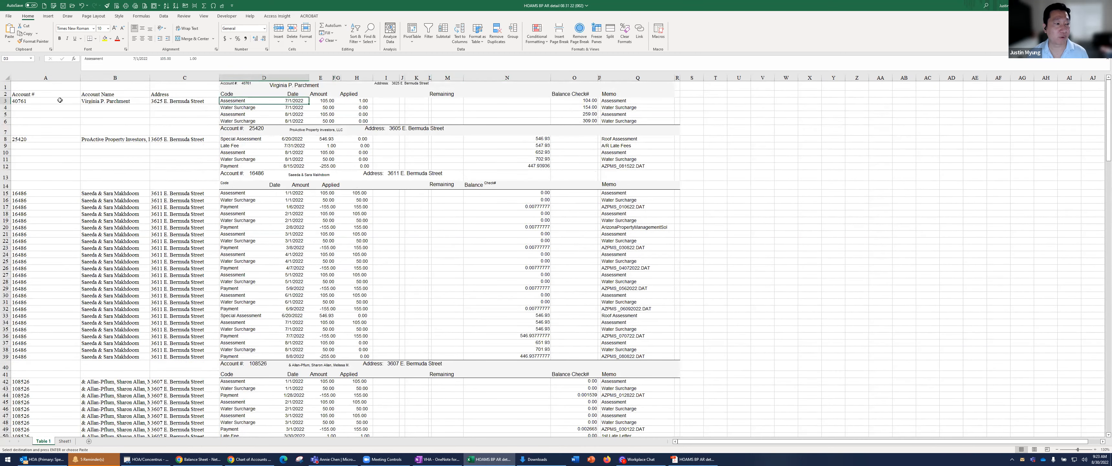
pyautogui.moveTo(60, 100); pyautogui.dragTo(114, 101)
pyautogui.hotkey('ctrl', 'c')
pyautogui.keyDown('shift'); pyautogui.click(172, 100); pyautogui.keyUp('shift')
pyautogui.hotkey('ctrl', 'c')
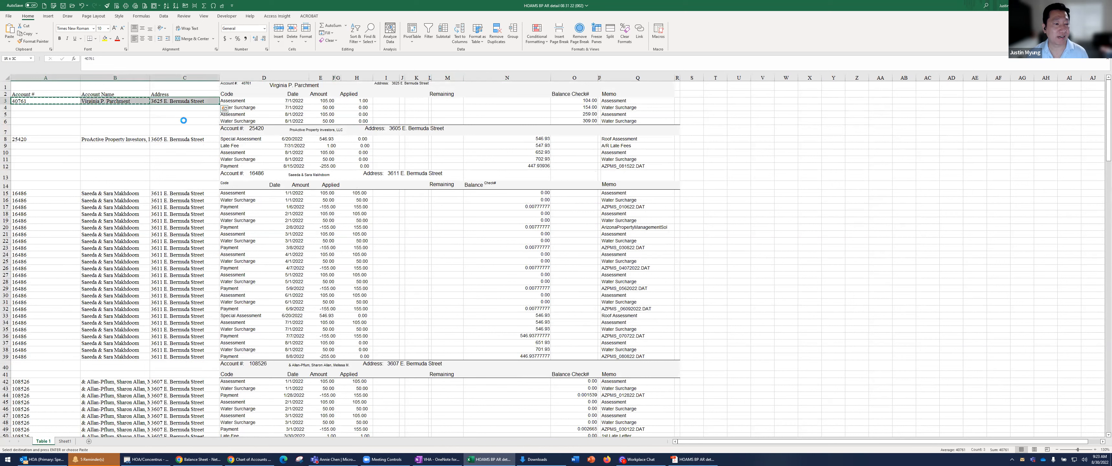
pyautogui.click(184, 121)
pyautogui.moveTo(74, 108); pyautogui.dragTo(182, 121)
pyautogui.hotkey('ctrl', 'v')
# Copy the ProActive Property Investors account details in A8:C8 down through row 13
pyautogui.moveTo(26, 139); pyautogui.dragTo(190, 139)
pyautogui.hotkey('ctrl', 'c')
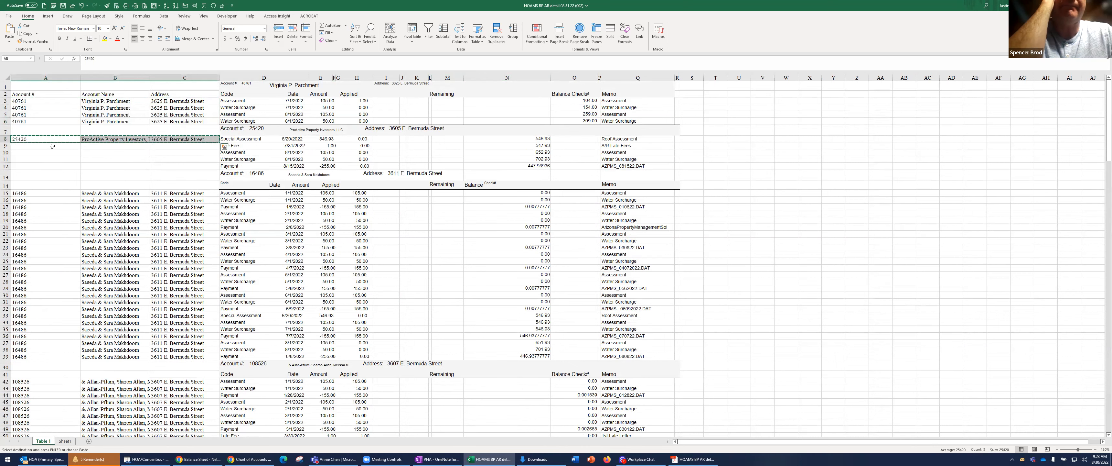
pyautogui.moveTo(25, 146); pyautogui.dragTo(186, 173)
pyautogui.hotkey('ctrl', 'v')
# Auto-fit the widths of columns A through C to their contents
pyautogui.moveTo(72, 78); pyautogui.dragTo(154, 85)
pyautogui.doubleClick(149, 77)
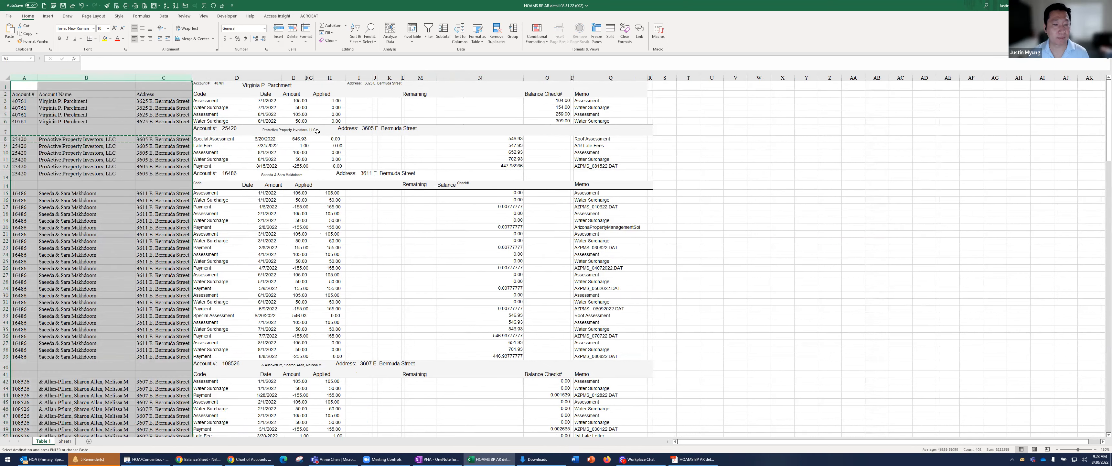
pyautogui.click(330, 135)
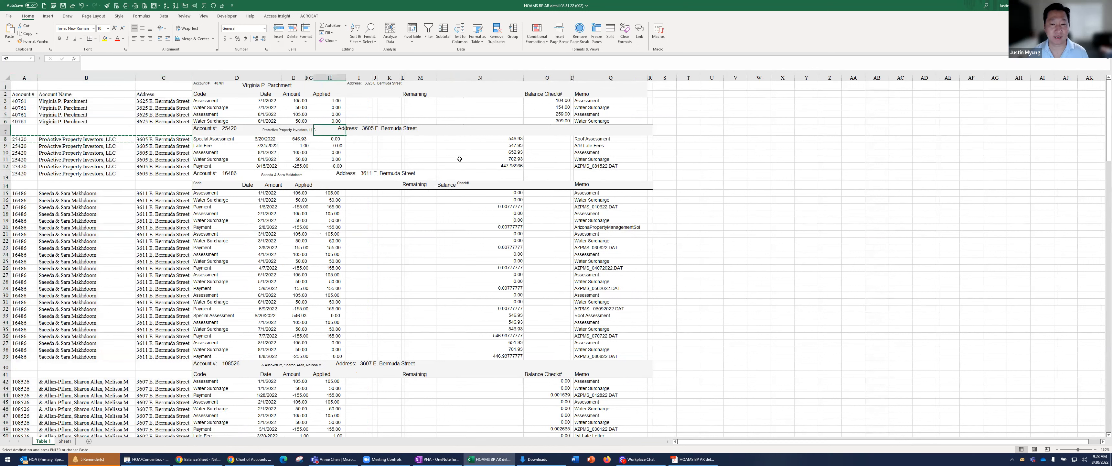
# Arrange the Excel workbook and the Resident Delinquency Detail PDF in Acrobat side by side, with the workbook active
pyautogui.click(429, 103)
pyautogui.click(479, 93)
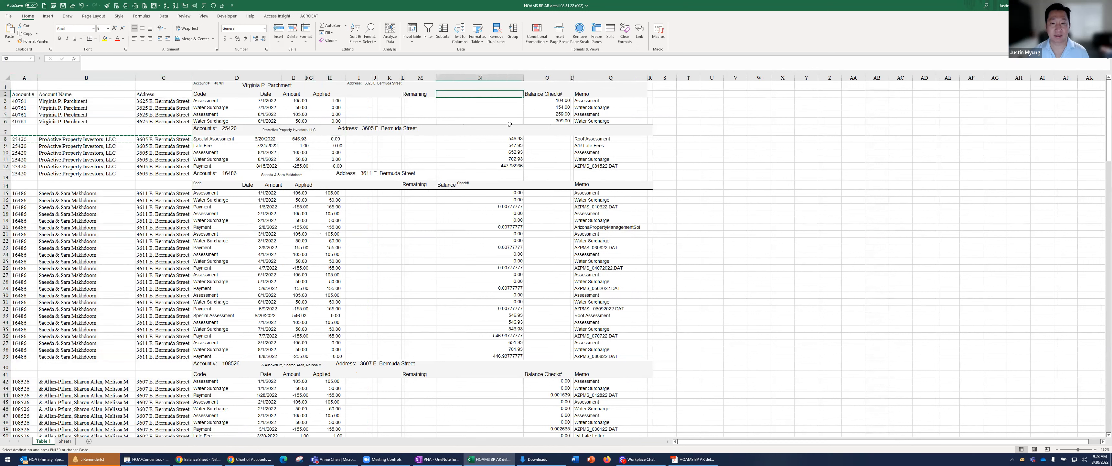
pyautogui.press('Left')
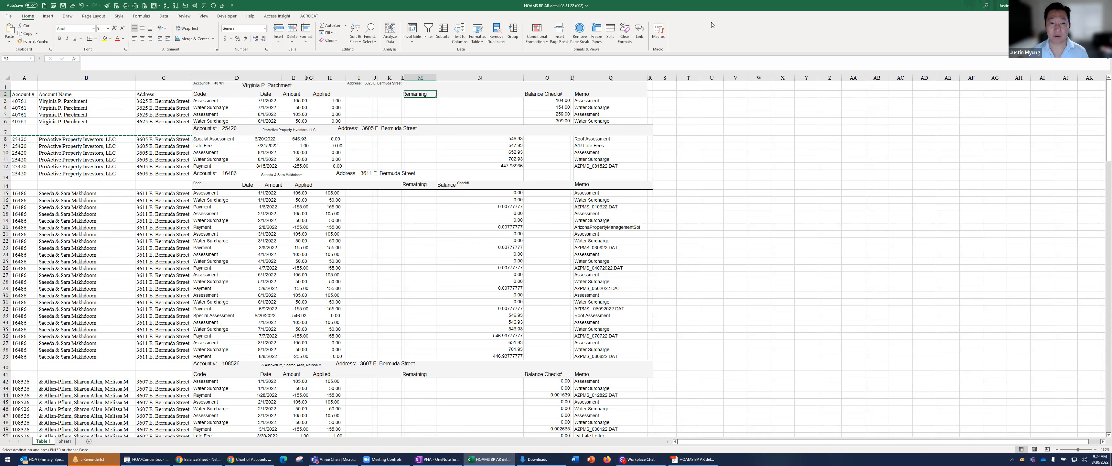
pyautogui.press('super+Left')
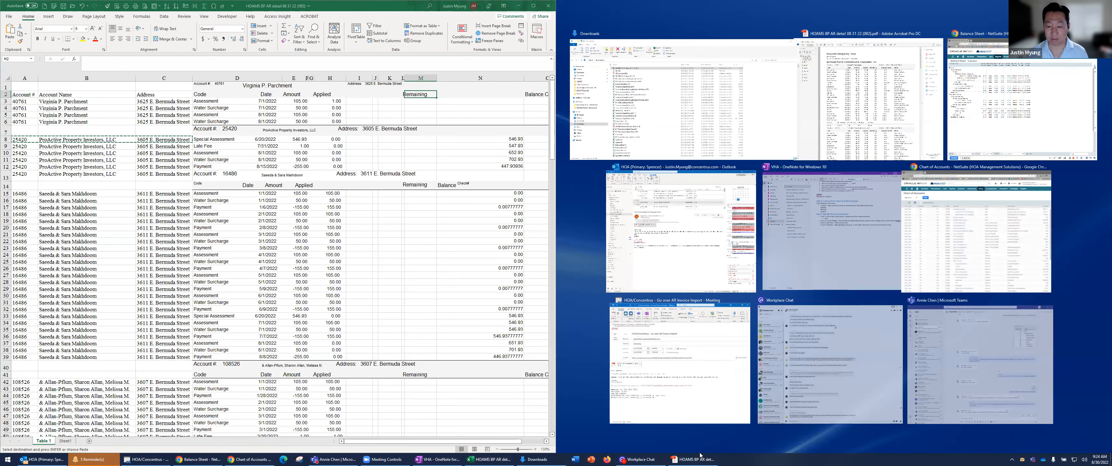
pyautogui.click(696, 458)
pyautogui.click(692, 458)
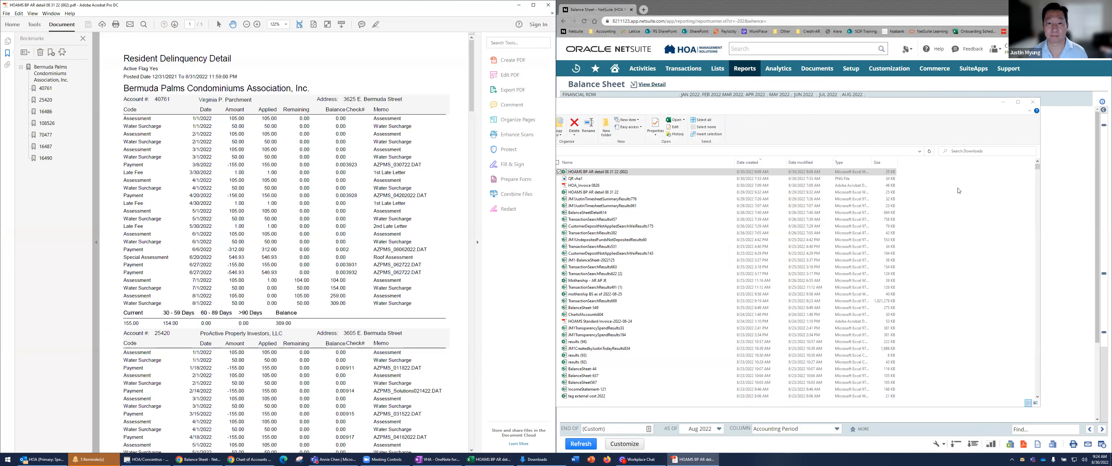
pyautogui.press('super+Right')
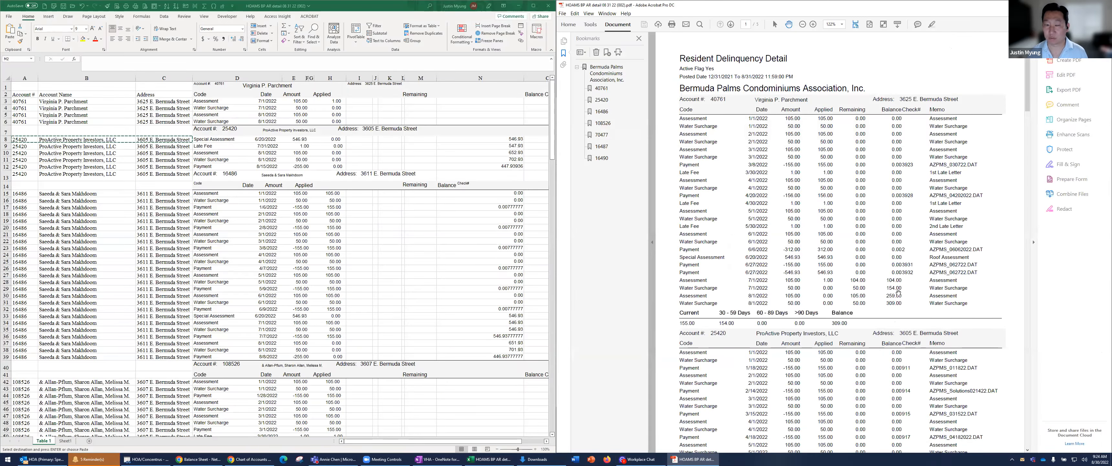
pyautogui.click(432, 110)
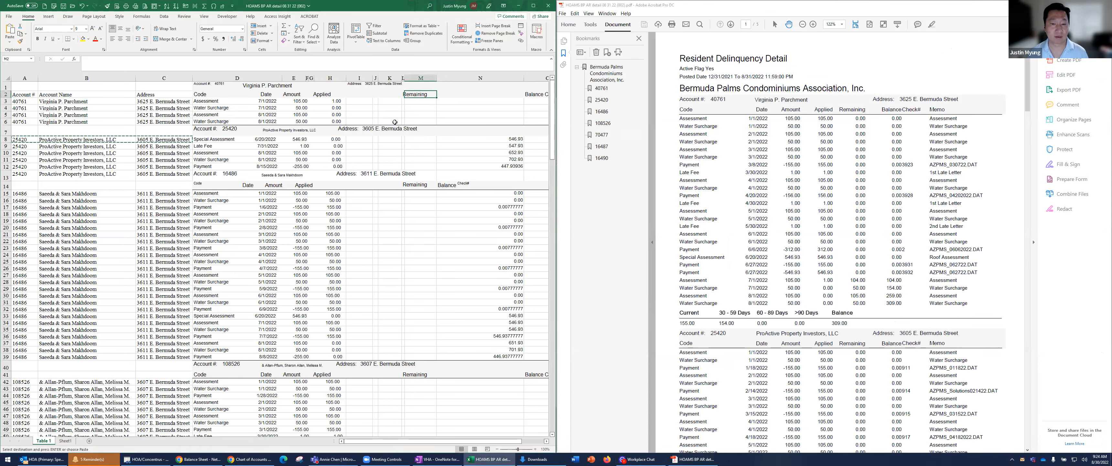
# Copy the first account's balance amounts in O3:O5 into the Remaining column starting at M3
pyautogui.keyDown('ctrl'); pyautogui.scroll(-1, 479, 111); pyautogui.keyUp('ctrl')
pyautogui.moveTo(483, 97); pyautogui.dragTo(493, 113)
pyautogui.hotkey('ctrl', 'c')
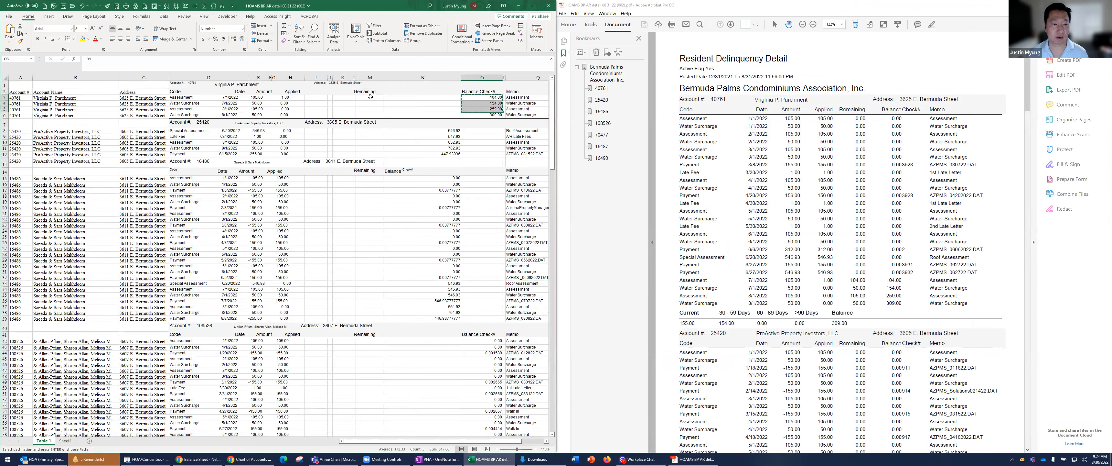
pyautogui.click(370, 97)
pyautogui.rightClick(369, 97)
pyautogui.click(396, 138)
# Move the "Remaining" heading from L2 to M2
pyautogui.click(374, 93)
pyautogui.press('Left')
pyautogui.hotkey('ctrl', 'c')
pyautogui.press('Right')
pyautogui.hotkey('ctrl', 'v')
pyautogui.press('Left')
pyautogui.press('Delete')
pyautogui.press('Right')
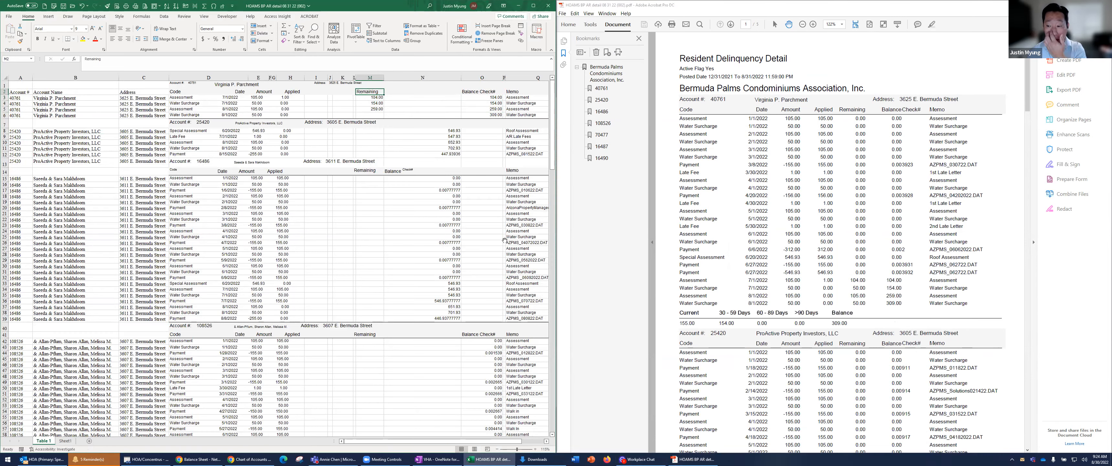
# Copy the ProActive Property Investors, LLC balance amounts in N8:N12 into the Remaining column starting at M8
pyautogui.scroll(-3, 836, 287)
pyautogui.scroll(-10, 836, 287)
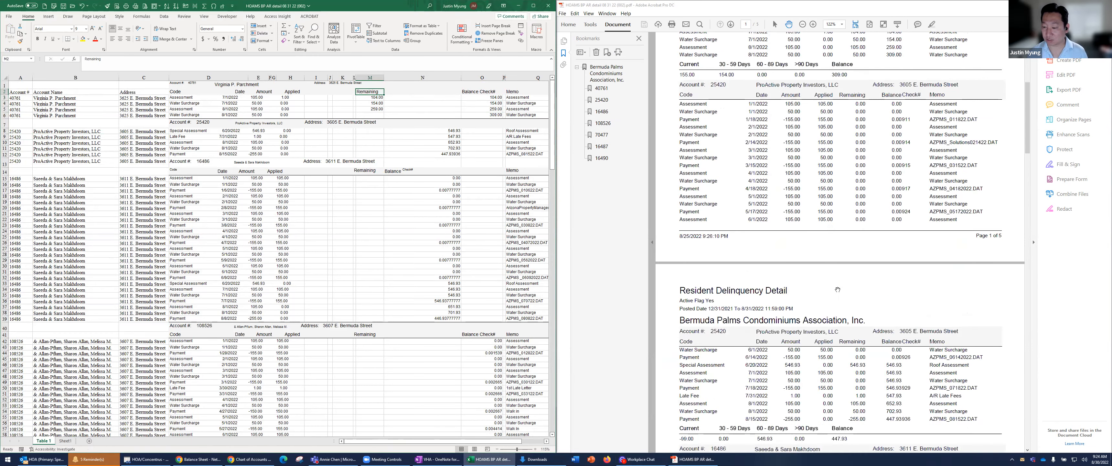
pyautogui.click(443, 135)
pyautogui.press('Up')
pyautogui.hotkey('ctrl', 'shift', 'Down')
pyautogui.hotkey('ctrl', 'c')
pyautogui.click(380, 132)
pyautogui.rightClick(380, 132)
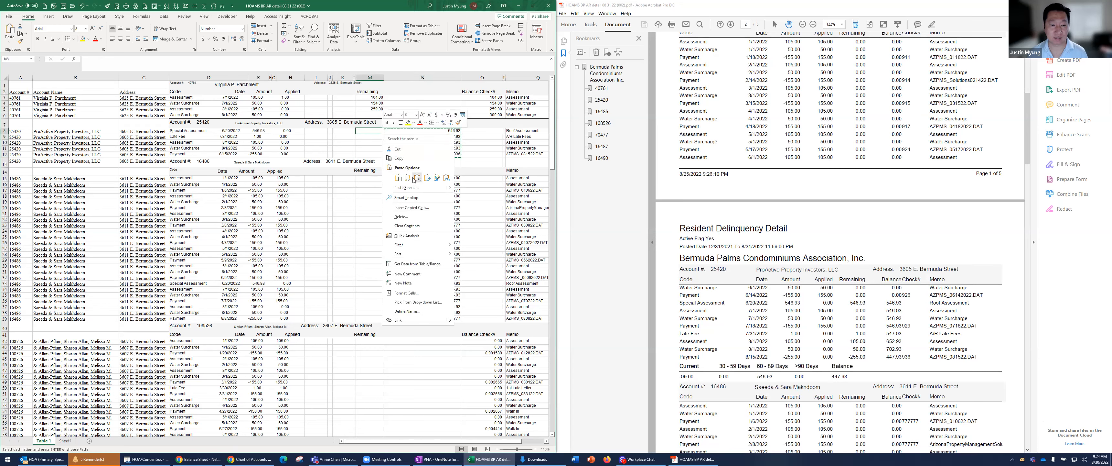
pyautogui.click(413, 178)
# Compare the ProActive Property Investors, LLC and following account's rows in the worksheet with their transactions and Remaining and Balance amounts in the PDF
pyautogui.scroll(-4, 427, 219)
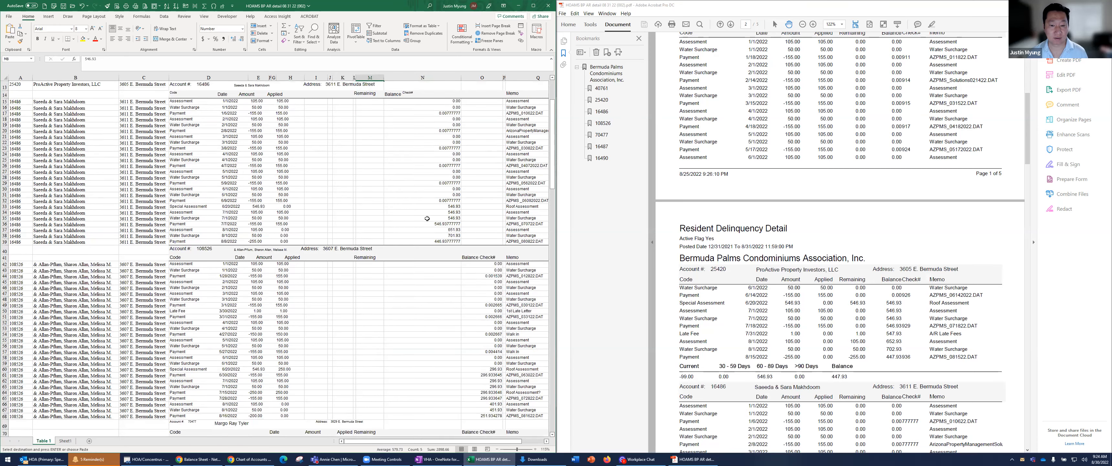
pyautogui.scroll(2, 427, 218)
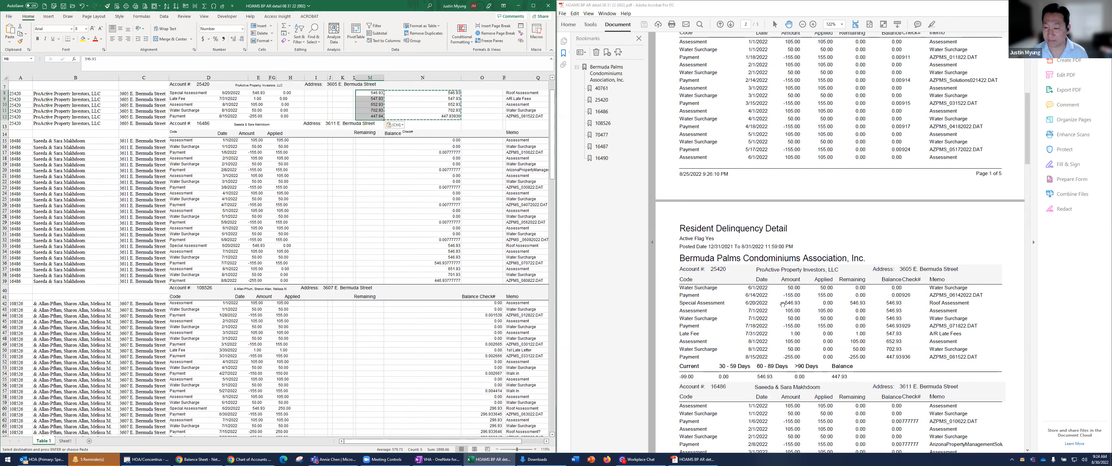
pyautogui.scroll(-5, 783, 303)
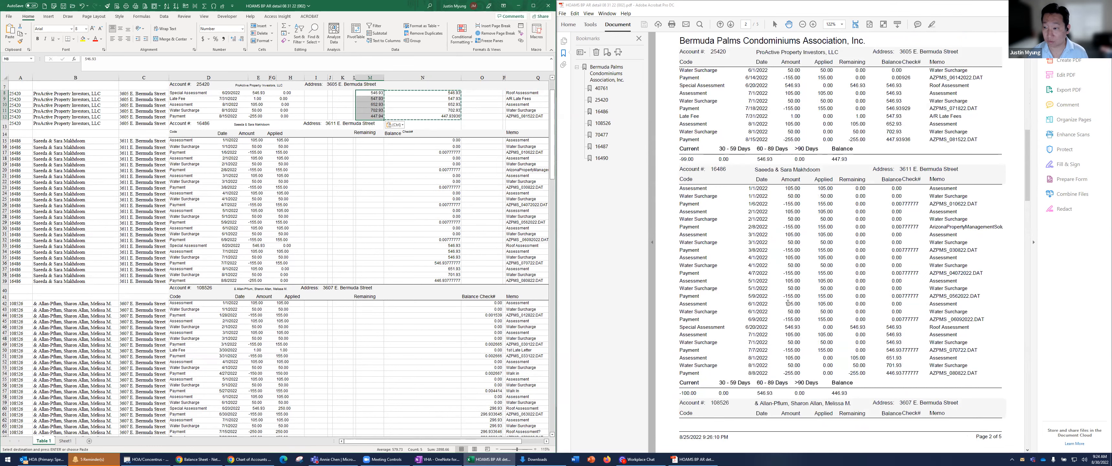
pyautogui.scroll(-4, 788, 304)
pyautogui.scroll(2, 788, 304)
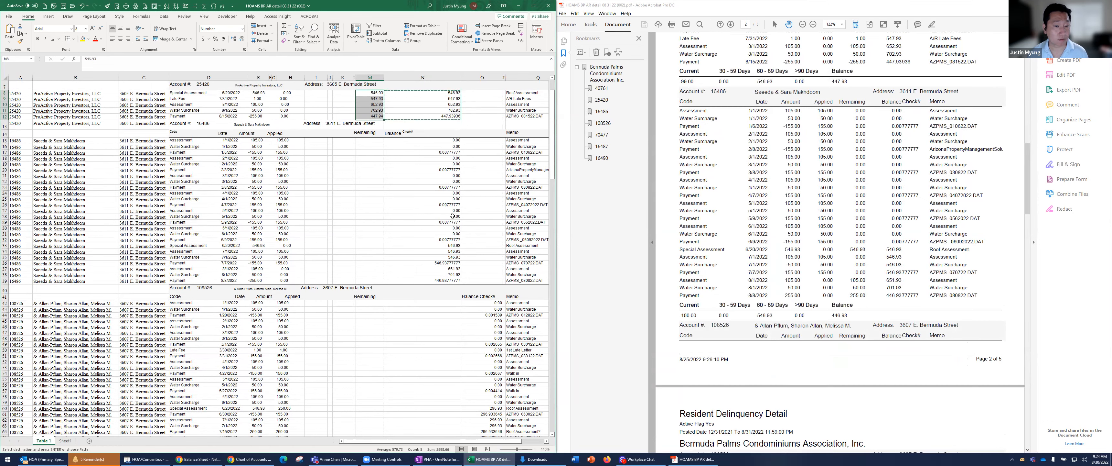
pyautogui.scroll(2, 454, 214)
pyautogui.scroll(3, 869, 221)
pyautogui.scroll(2, 869, 221)
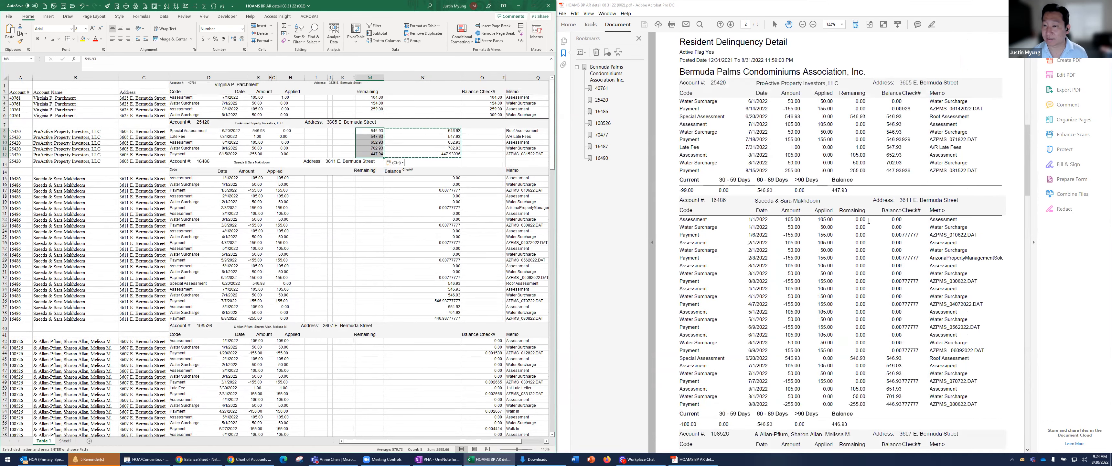
pyautogui.scroll(15, 869, 221)
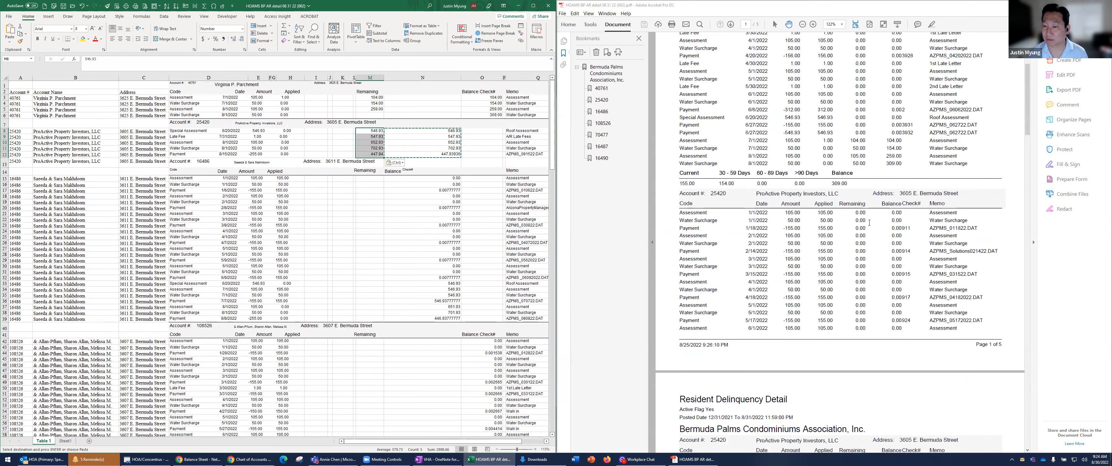
pyautogui.scroll(-7, 852, 219)
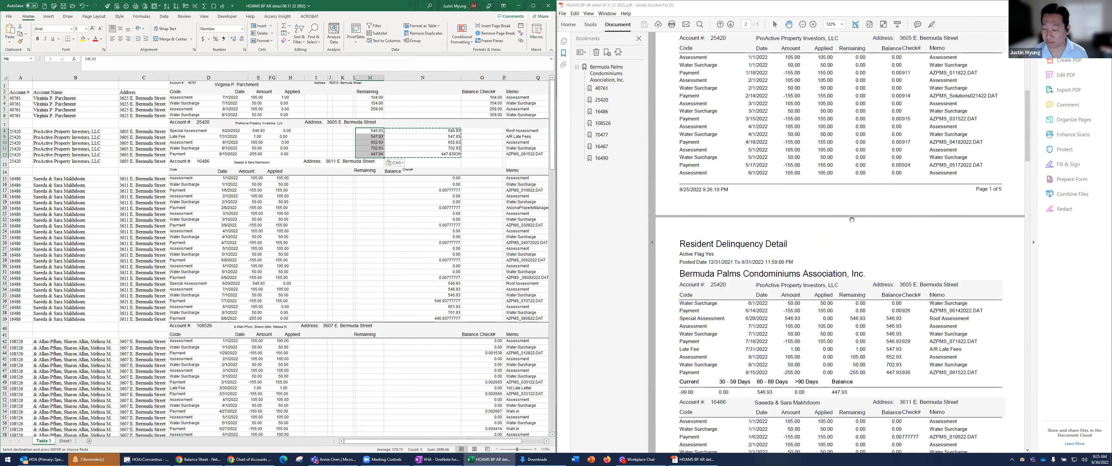
pyautogui.scroll(5, 852, 219)
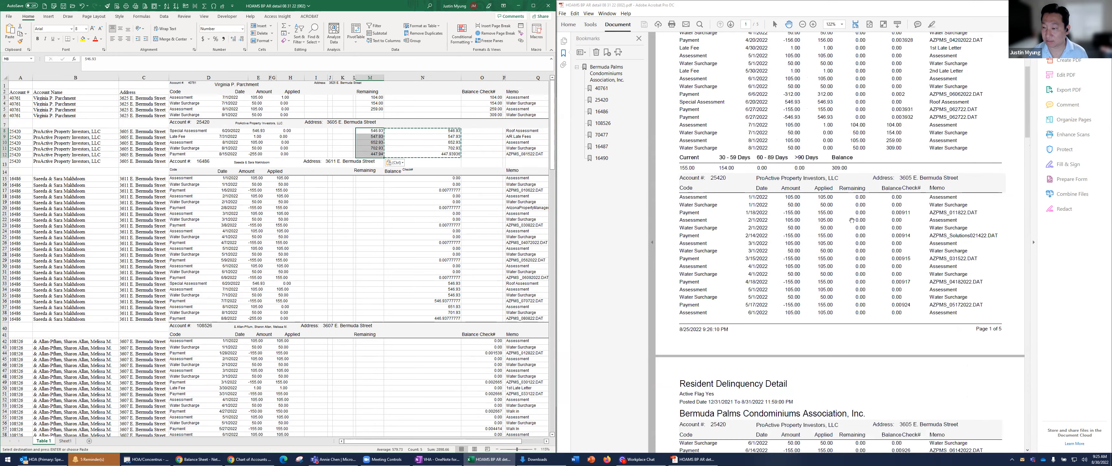
pyautogui.scroll(-4, 851, 221)
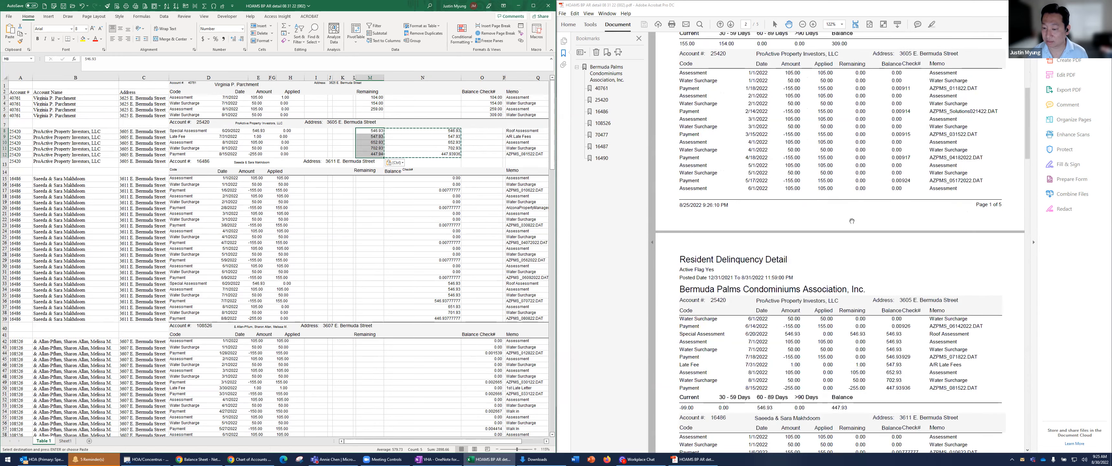
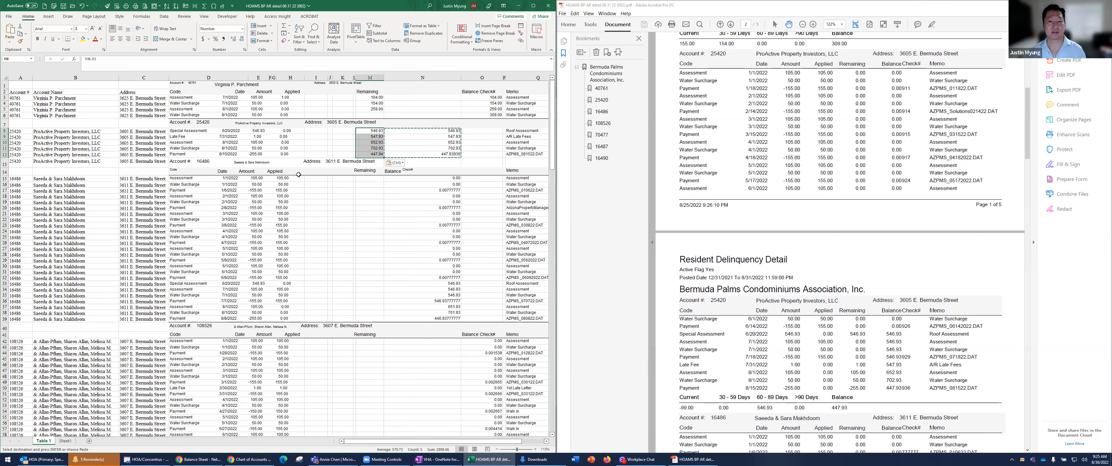
# Widen column L and move the ProActive Property Investors, LLC amounts from L8:L12 into the Remaining column starting at M8
pyautogui.press('Left')
pyautogui.hotkey('shift', 'Down')
pyautogui.hotkey('shift', 'Down')
pyautogui.hotkey('shift', 'Down')
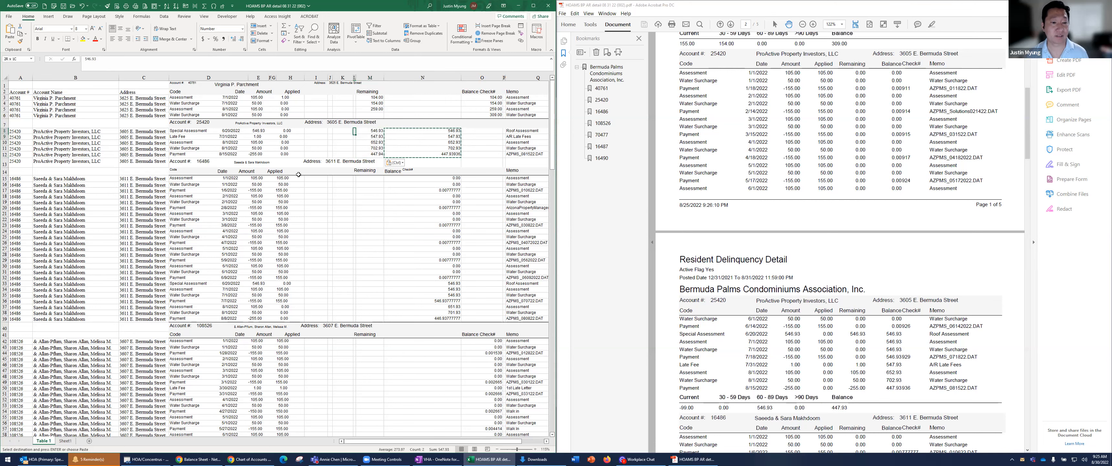
pyautogui.doubleClick(356, 77)
pyautogui.hotkey('ctrl', 'c')
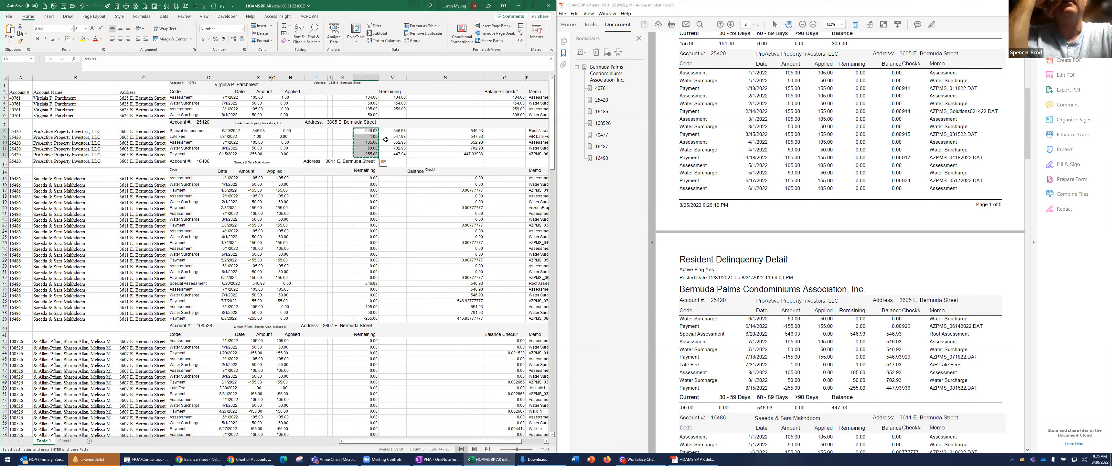
pyautogui.press('Right')
pyautogui.hotkey('ctrl', 'v')
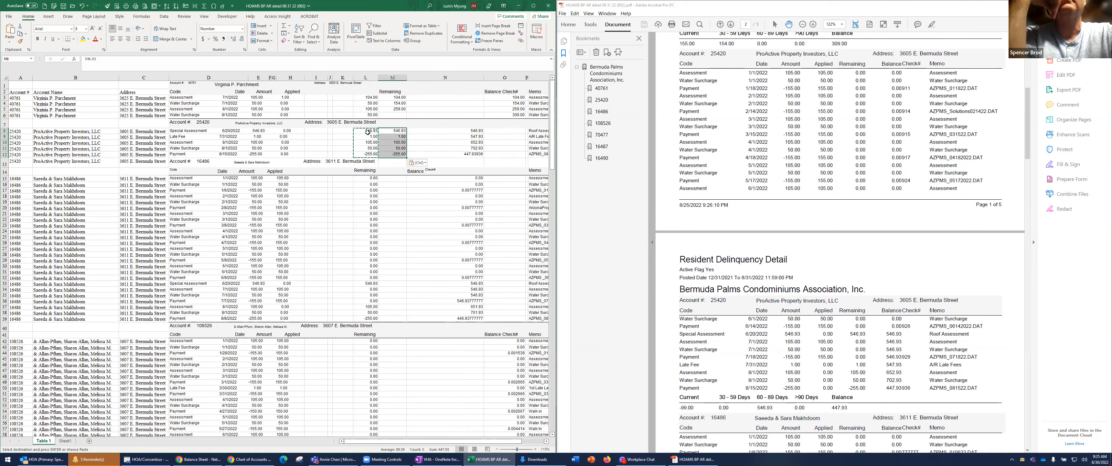
pyautogui.moveTo(366, 130); pyautogui.dragTo(369, 153)
pyautogui.press('Delete')
# Copy the first account's amounts in L3:L6 into the Remaining column starting at M3
pyautogui.moveTo(369, 97); pyautogui.dragTo(374, 114)
pyautogui.hotkey('ctrl', 'c')
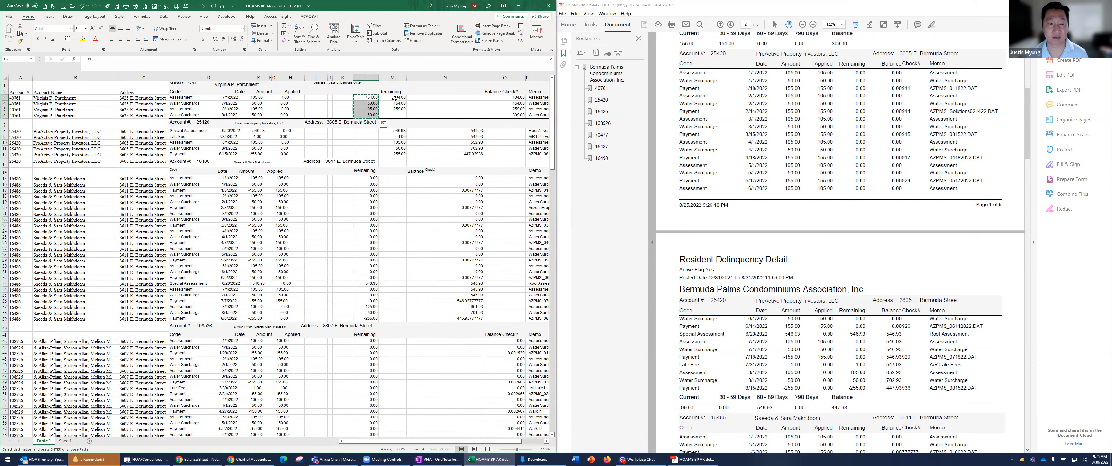
pyautogui.press('Right')
pyautogui.hotkey('ctrl', 'v')
# Check the PDF and copy the third account's remaining amounts in L15:L39 into column M starting at M15
pyautogui.click(906, 131)
pyautogui.scroll(5, 883, 150)
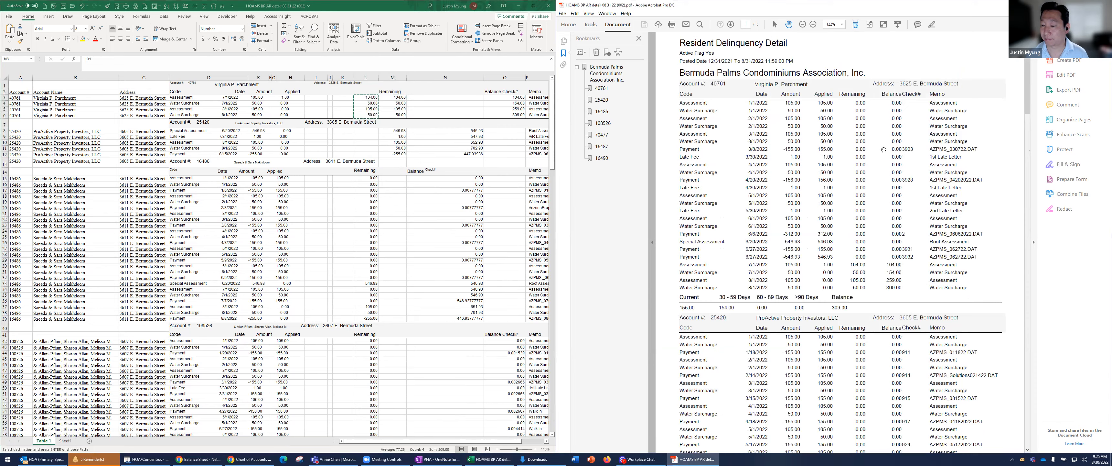
pyautogui.scroll(-5, 884, 150)
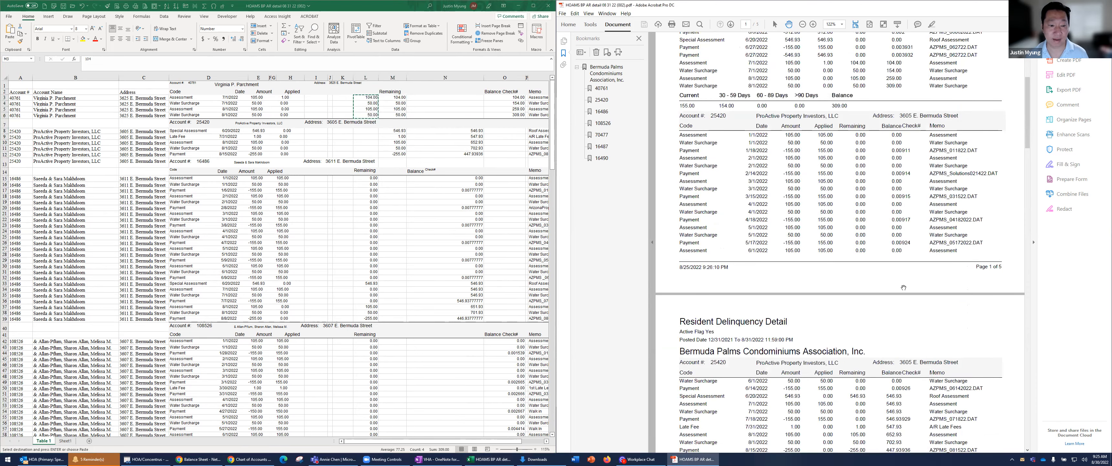
pyautogui.scroll(-4, 877, 272)
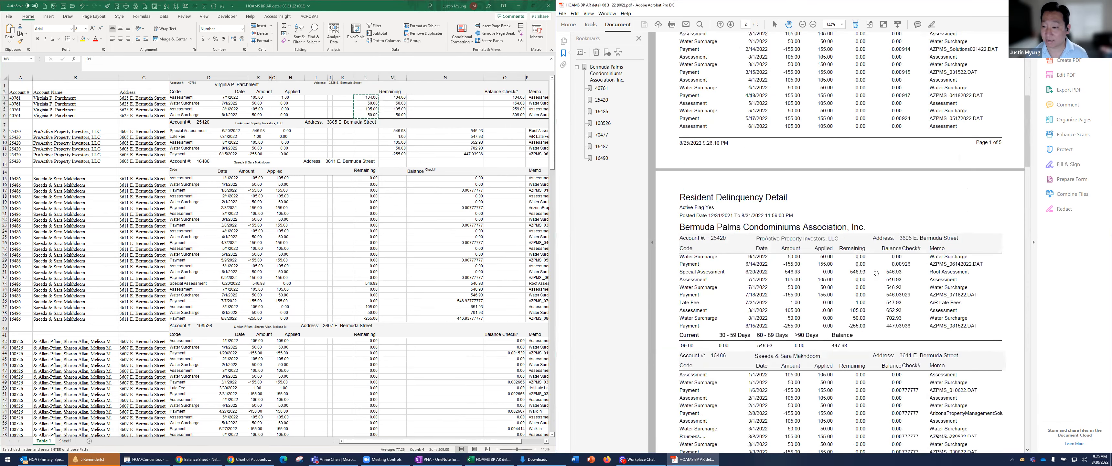
pyautogui.scroll(-4, 876, 274)
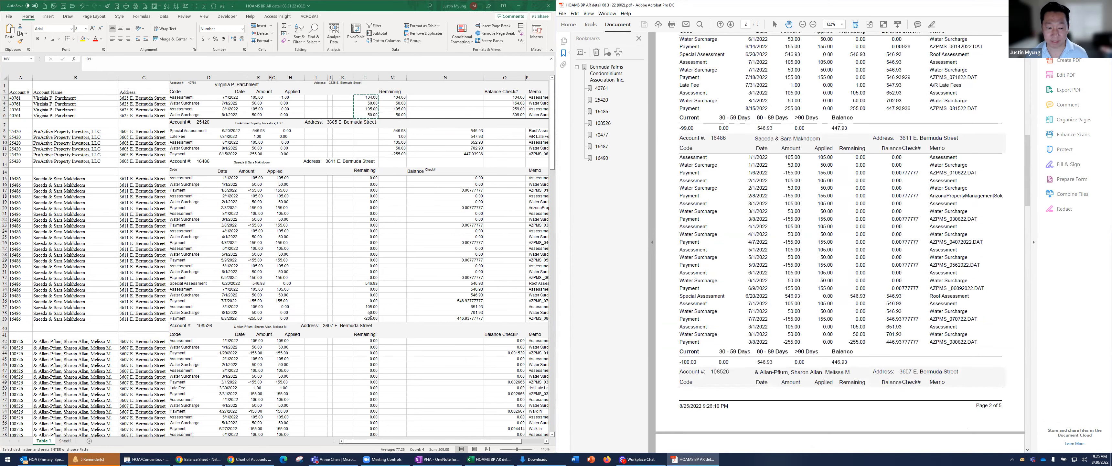
pyautogui.moveTo(365, 177); pyautogui.dragTo(367, 317)
pyautogui.hotkey('ctrl', 'c')
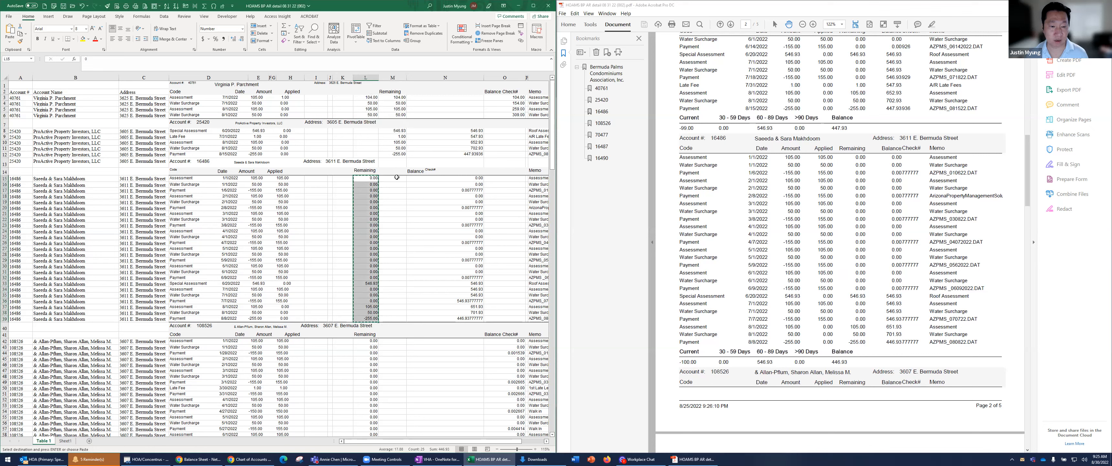
pyautogui.click(399, 178)
pyautogui.hotkey('ctrl', 'v')
# Fill the whole Remaining column M with yellow
pyautogui.click(392, 77)
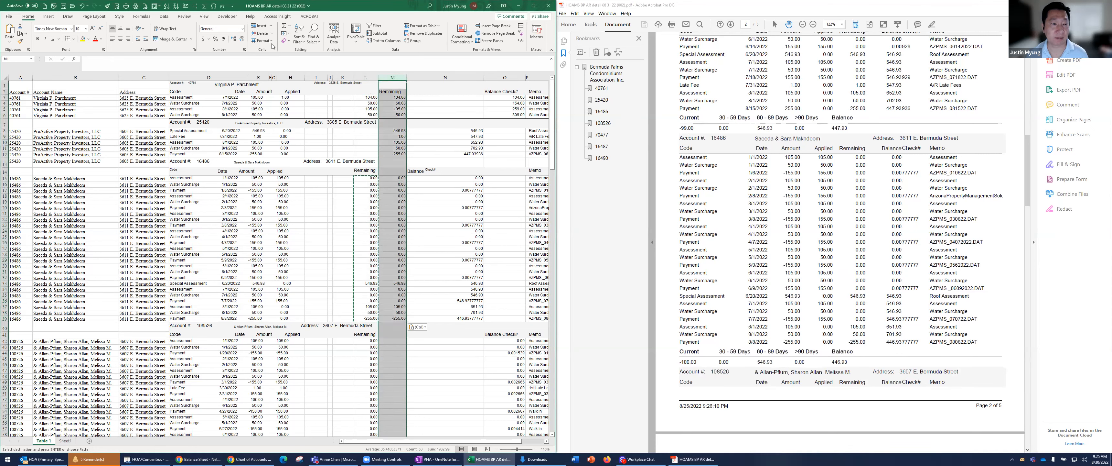
pyautogui.click(80, 39)
pyautogui.click(365, 201)
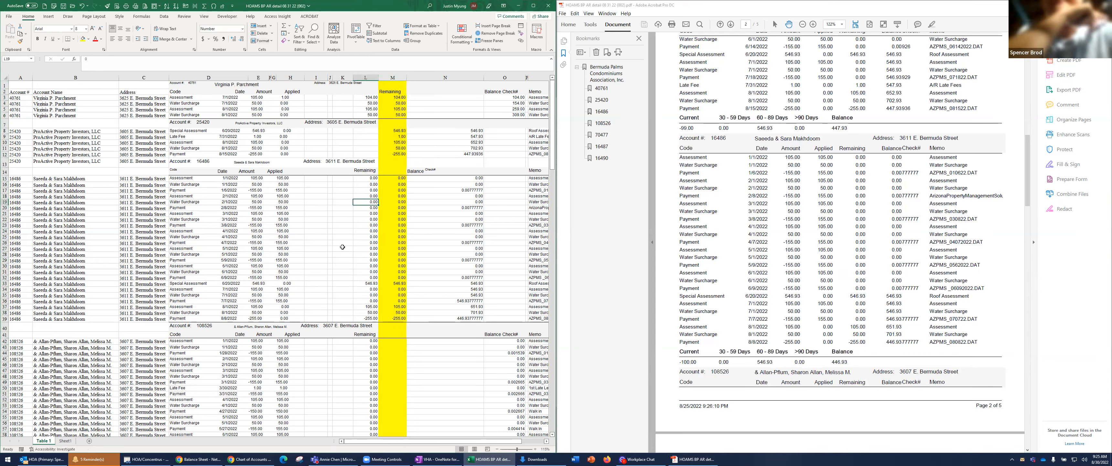
# Copy the fourth account's remaining amounts in L42:L68 into column M starting at M42 as values, keeping the yellow fill
pyautogui.scroll(-10, 340, 242)
pyautogui.moveTo(369, 153); pyautogui.dragTo(380, 305)
pyautogui.scroll(-10, 952, 280)
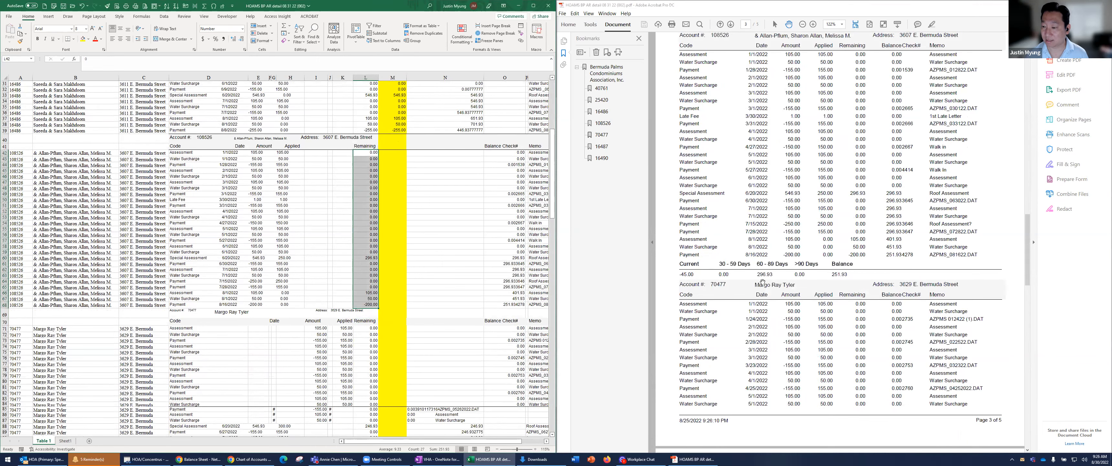
pyautogui.hotkey('ctrl', 'c')
pyautogui.rightClick(394, 152)
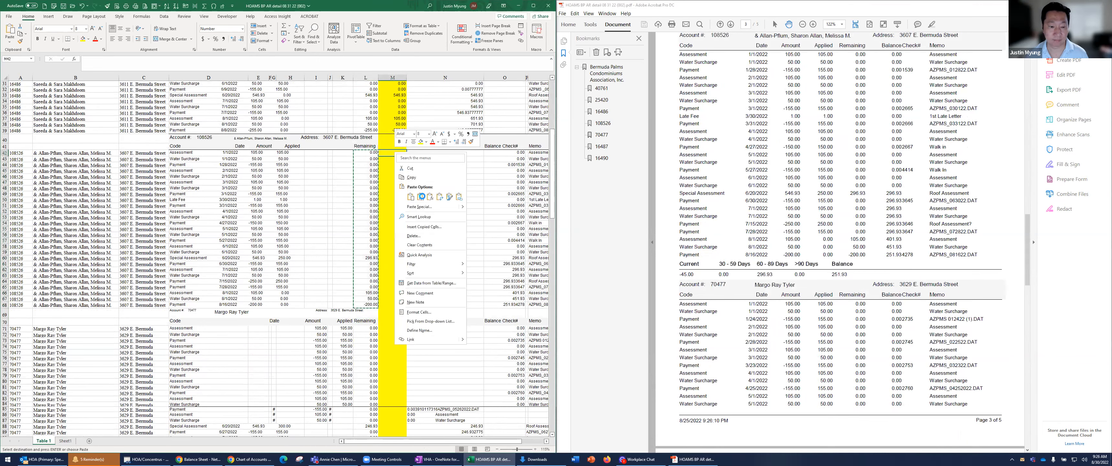
pyautogui.click(421, 197)
# Copy the fifth account's remaining amounts in L85:L96 into column M starting at M85, keeping the yellow fill
pyautogui.scroll(-9, 367, 175)
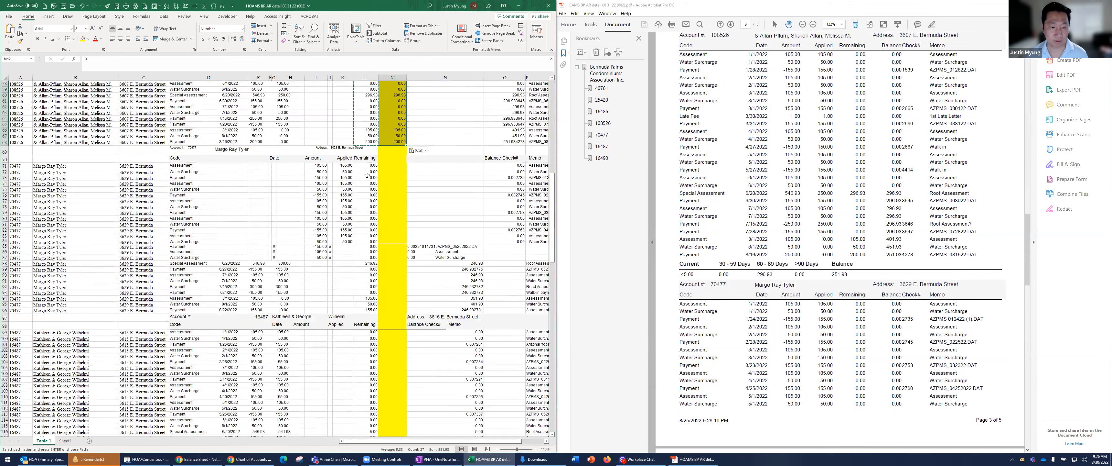
pyautogui.scroll(-3, 996, 272)
pyautogui.scroll(-10, 997, 271)
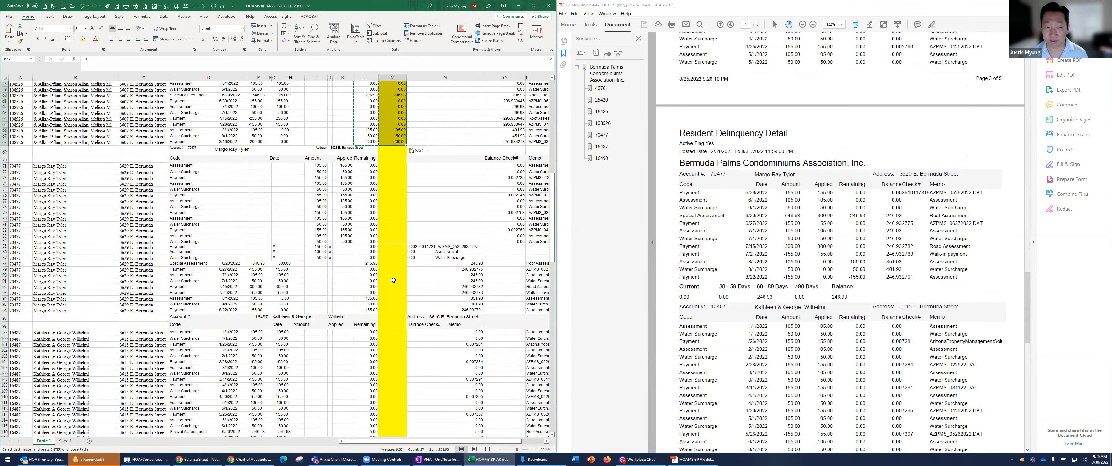
pyautogui.moveTo(370, 246); pyautogui.dragTo(371, 310)
pyautogui.hotkey('ctrl', 'c')
pyautogui.click(397, 248)
pyautogui.rightClick(397, 249)
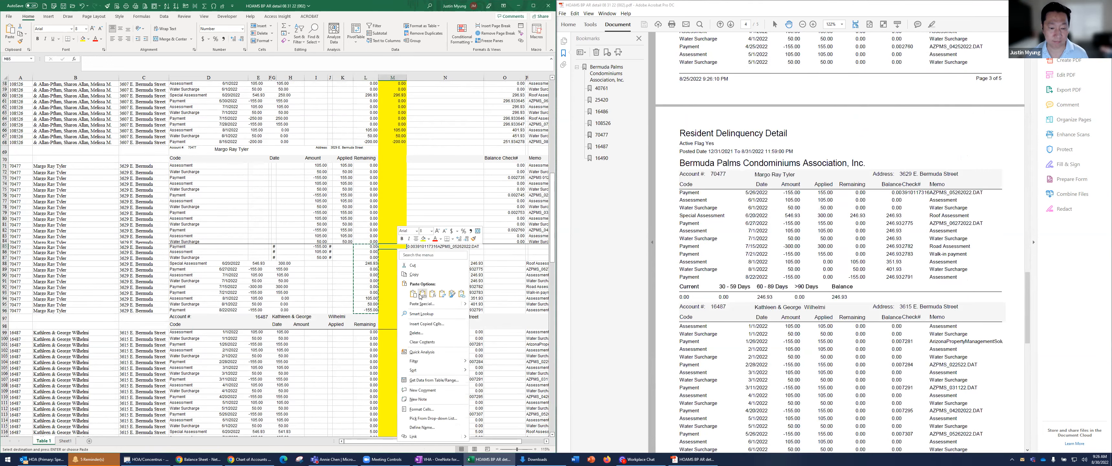
pyautogui.click(432, 293)
# Copy the sixth account's last two remaining amounts in L120:L121 into column M starting at M120, keeping the yellow fill
pyautogui.scroll(-5, 419, 305)
pyautogui.scroll(-7, 420, 305)
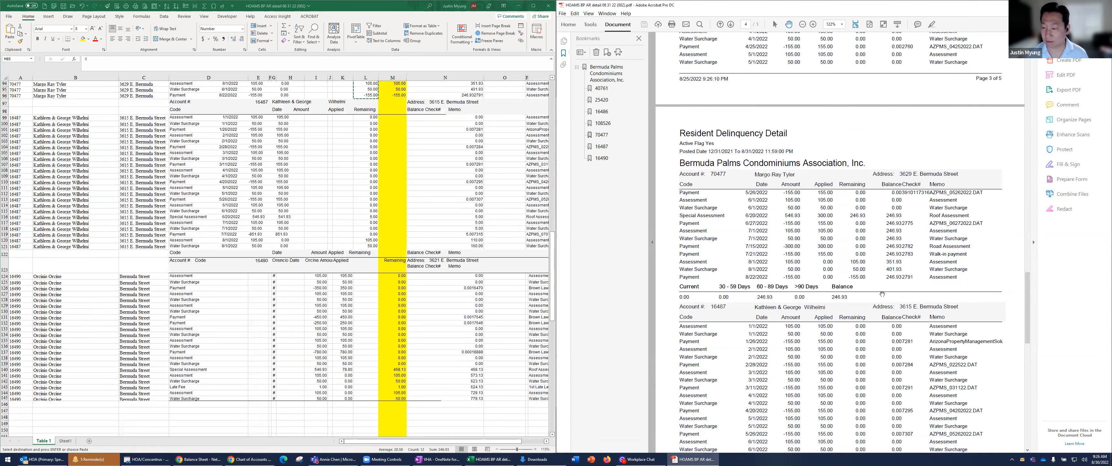
pyautogui.scroll(-8, 863, 295)
pyautogui.scroll(-2, 853, 295)
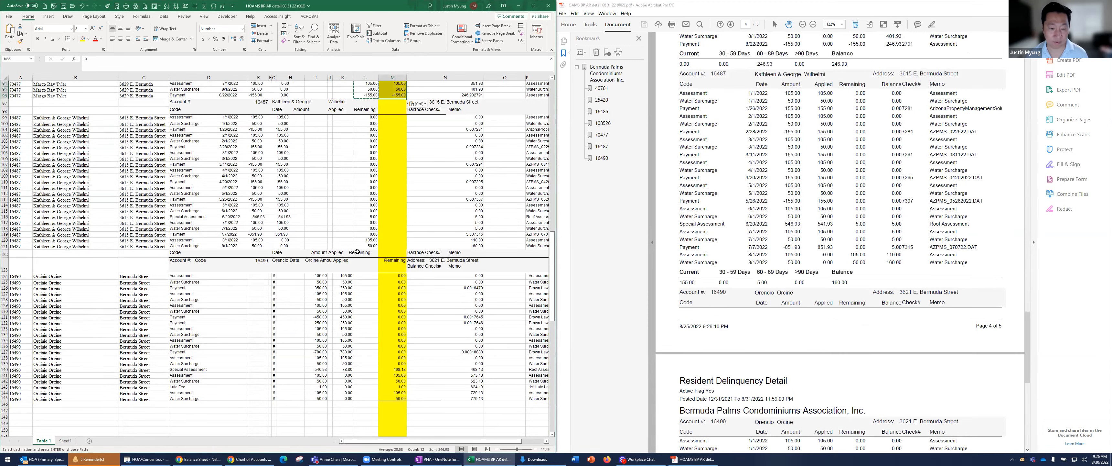
pyautogui.moveTo(371, 240); pyautogui.dragTo(370, 245)
pyautogui.hotkey('ctrl', 'c')
pyautogui.click(393, 240)
pyautogui.rightClick(393, 240)
pyautogui.click(416, 285)
# Copy the last account's balance amounts in N140:N145 into column M starting at M140 as values
pyautogui.scroll(-10, 861, 365)
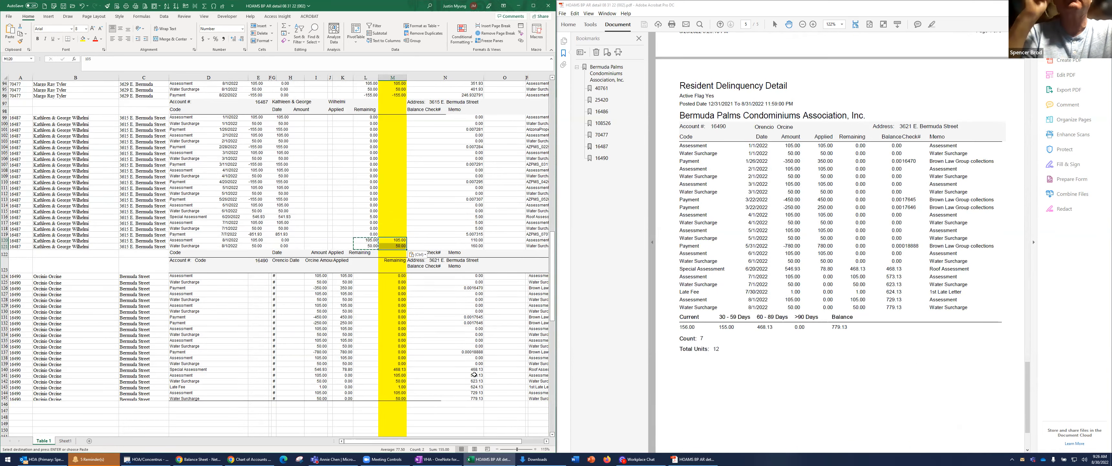
pyautogui.moveTo(478, 370); pyautogui.dragTo(476, 398)
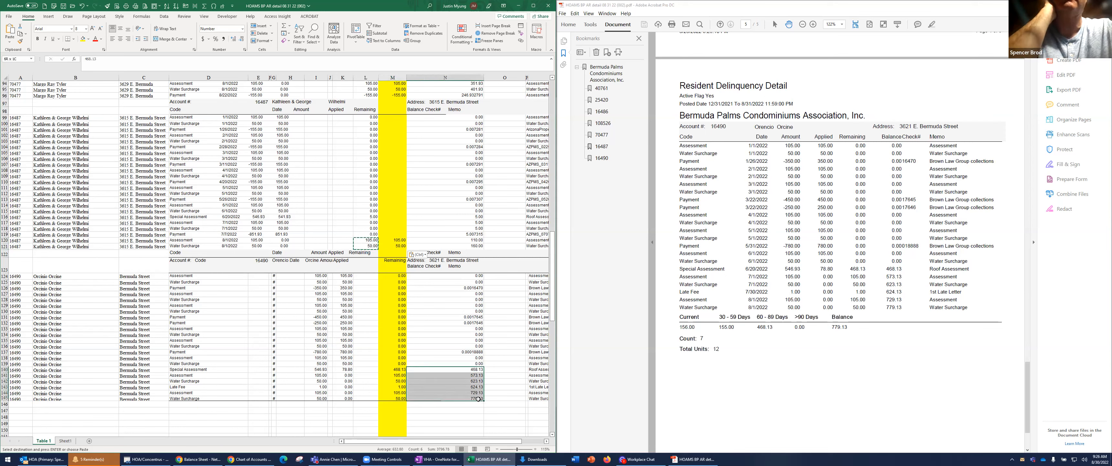
pyautogui.hotkey('ctrl', 'c')
pyautogui.moveTo(396, 370); pyautogui.dragTo(396, 398)
pyautogui.rightClick(397, 397)
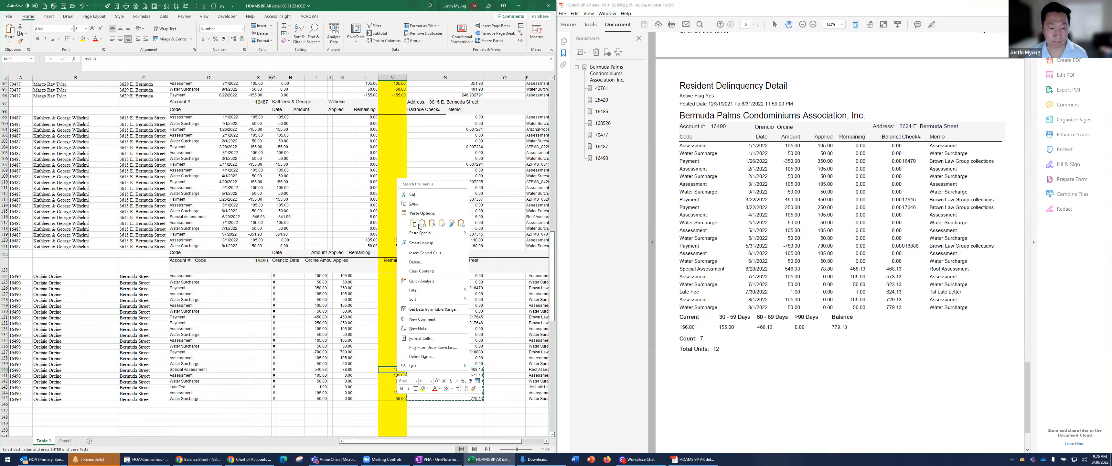
pyautogui.click(421, 226)
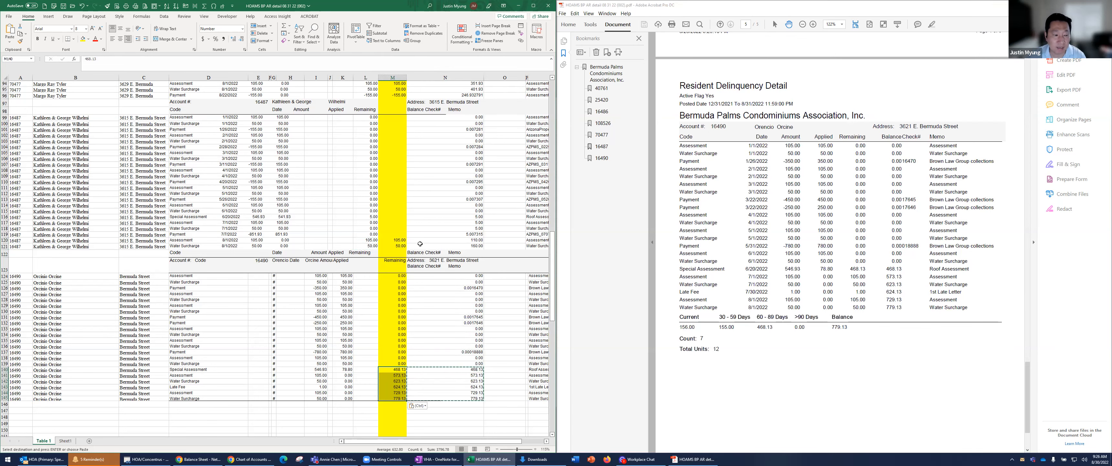
# Delete row 1 above the column headings
pyautogui.scroll(10, 189, 257)
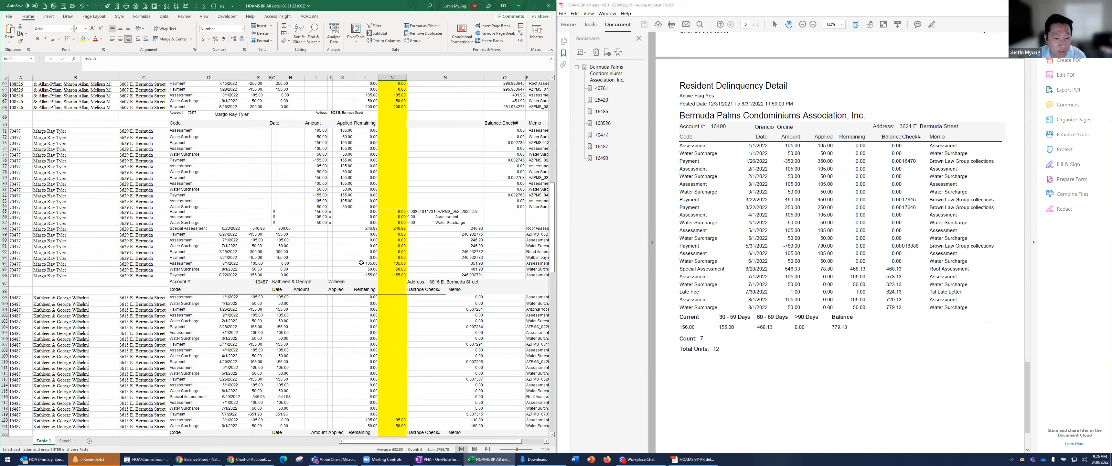
pyautogui.scroll(12, 363, 263)
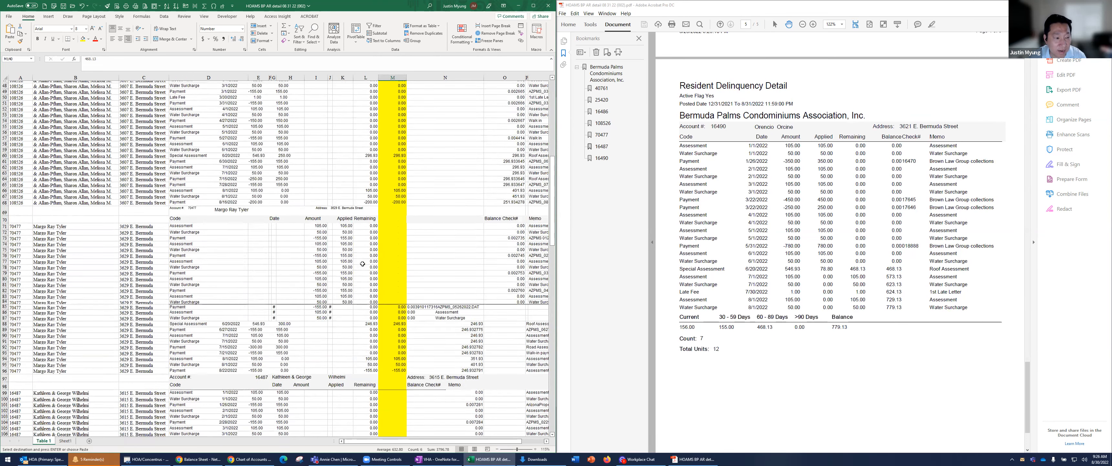
pyautogui.scroll(9, 363, 264)
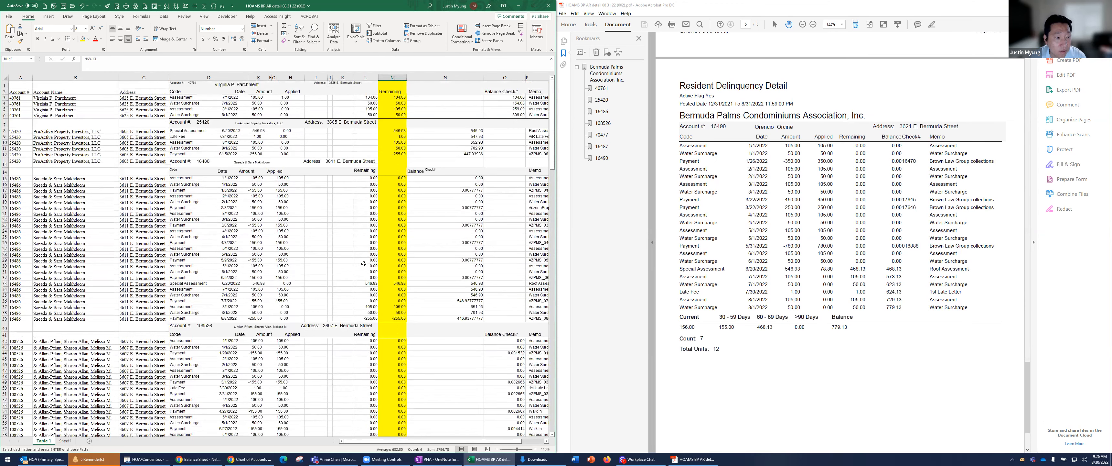
pyautogui.click(166, 86)
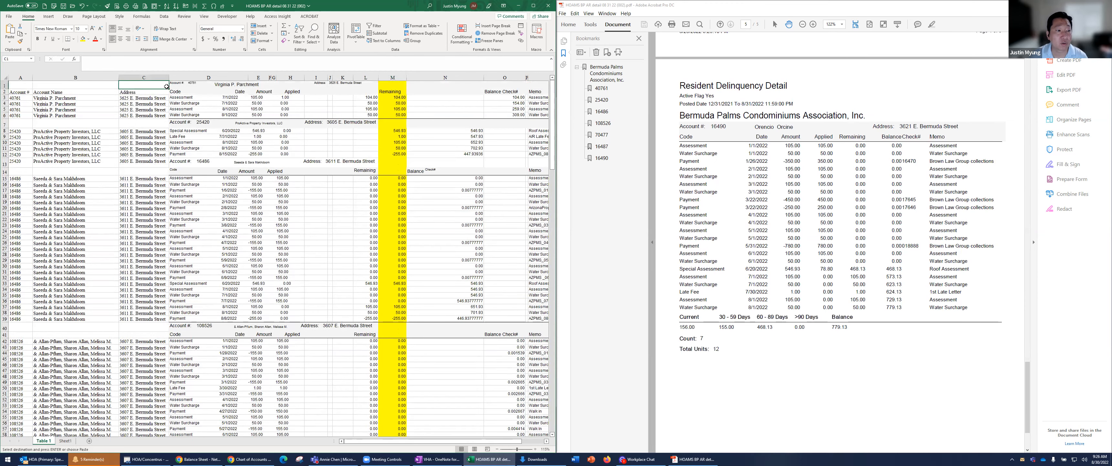
pyautogui.click(5, 85)
pyautogui.rightClick(5, 85)
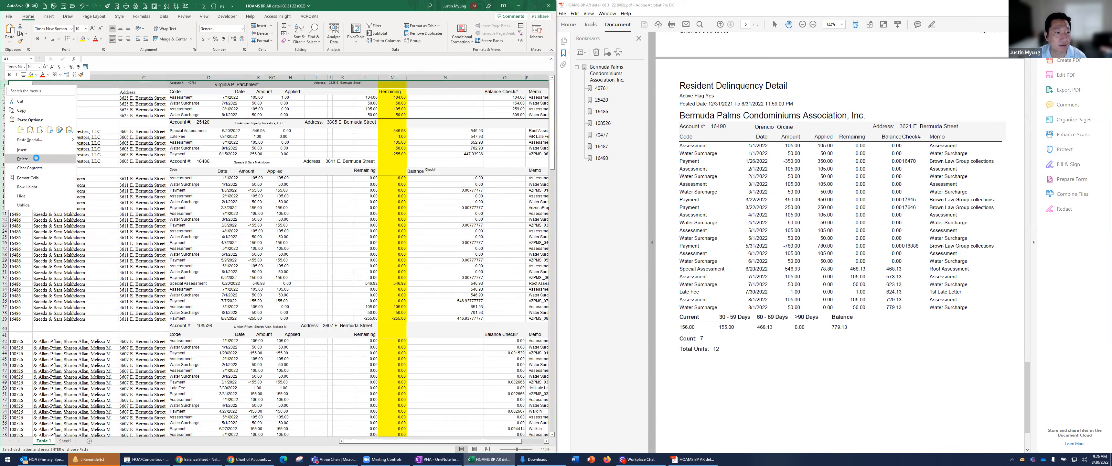
pyautogui.click(37, 159)
# Widen column D to fit its full transaction text and delete columns E through L
pyautogui.click(233, 106)
pyautogui.click(235, 88)
pyautogui.moveTo(249, 77); pyautogui.dragTo(497, 77)
pyautogui.click(394, 78)
pyautogui.rightClick(497, 76)
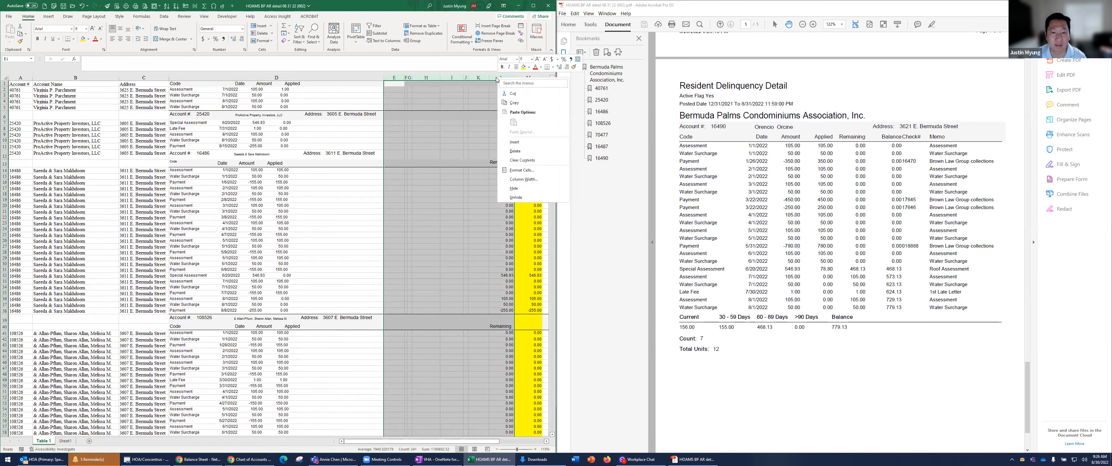
pyautogui.click(515, 150)
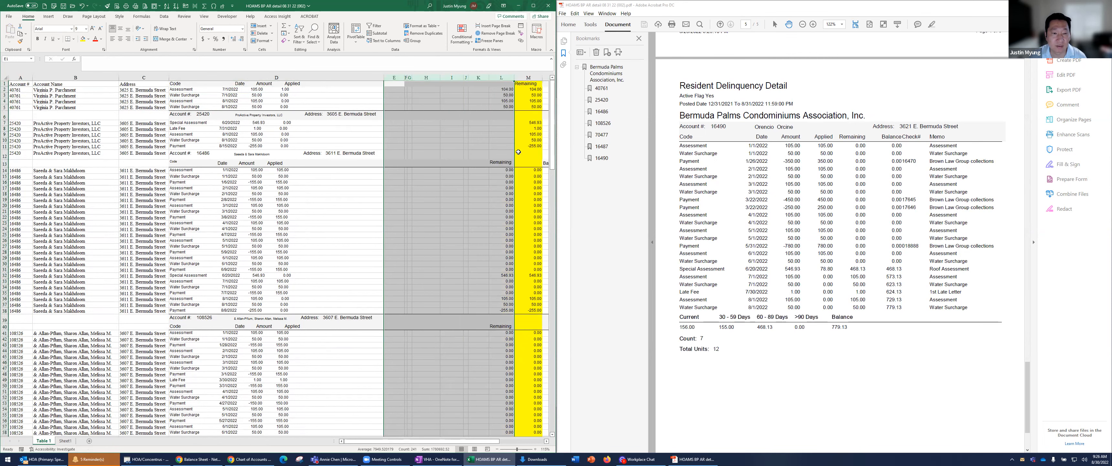
# Delete columns F through H, which hold the Balance and Check# data, between Remaining and Memo
pyautogui.click(472, 97)
pyautogui.moveTo(472, 97)
pyautogui.mouseDown()
pyautogui.moveTo(536, 107)
pyautogui.moveTo(468, 106)
pyautogui.mouseUp()
pyautogui.moveTo(424, 77); pyautogui.dragTo(341, 103)
pyautogui.rightClick(341, 103)
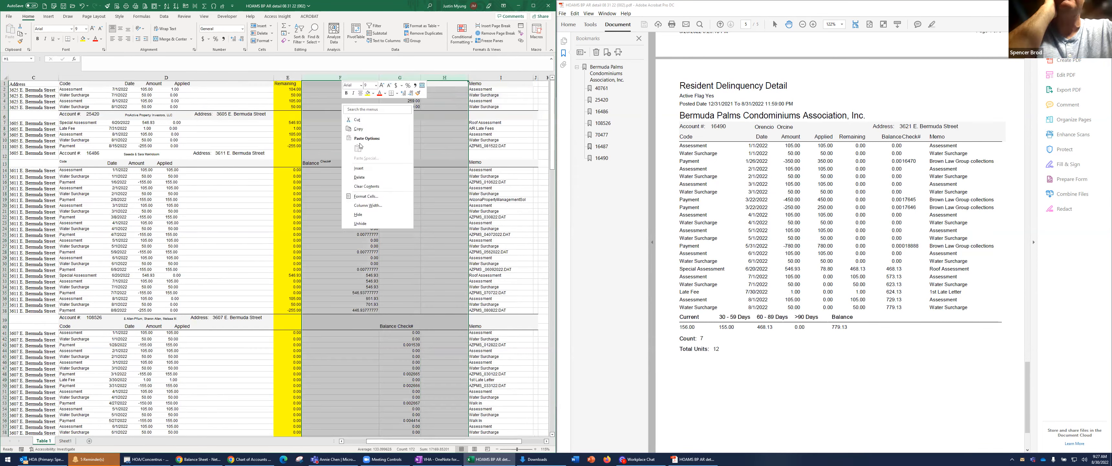
pyautogui.click(359, 177)
pyautogui.click(352, 182)
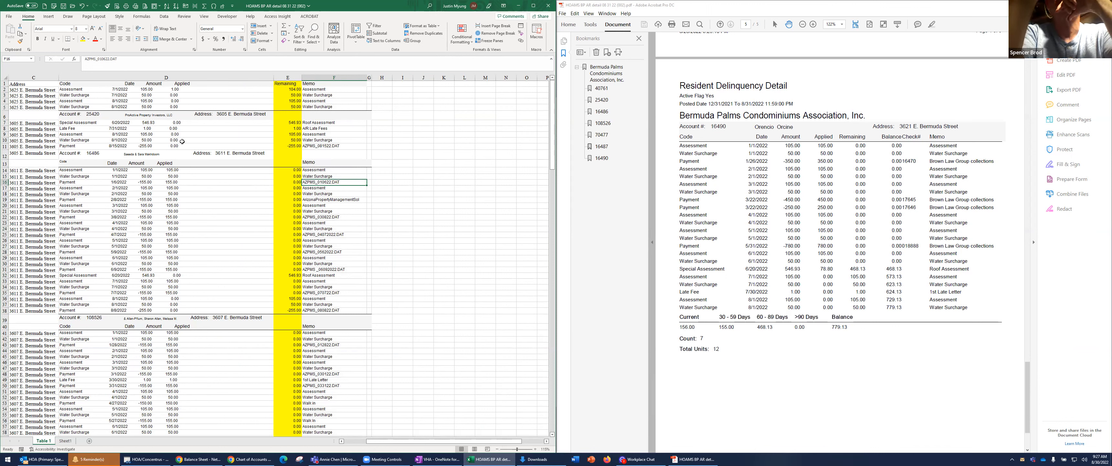
# Examine the headings in row 1 and the combined Code, Date, Amount and Applied text in column D
pyautogui.click(198, 126)
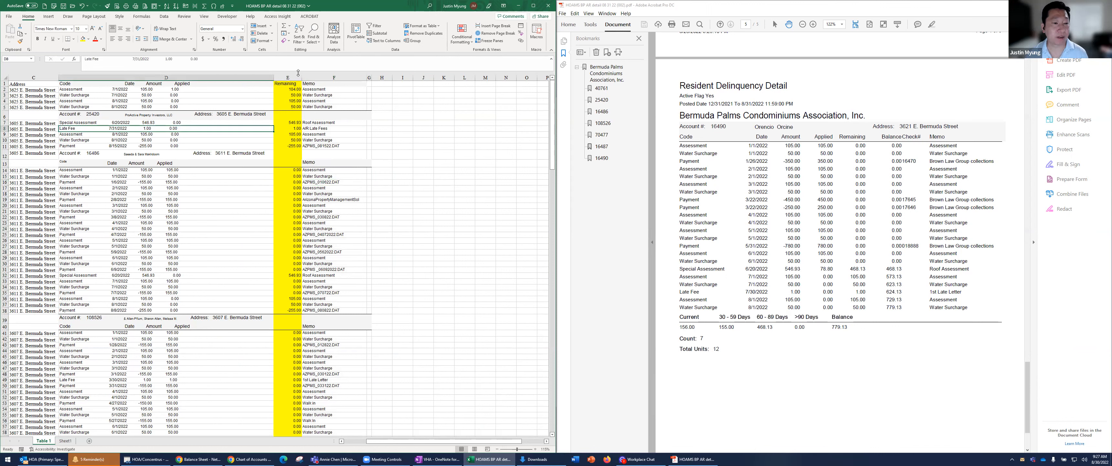
pyautogui.click(43, 85)
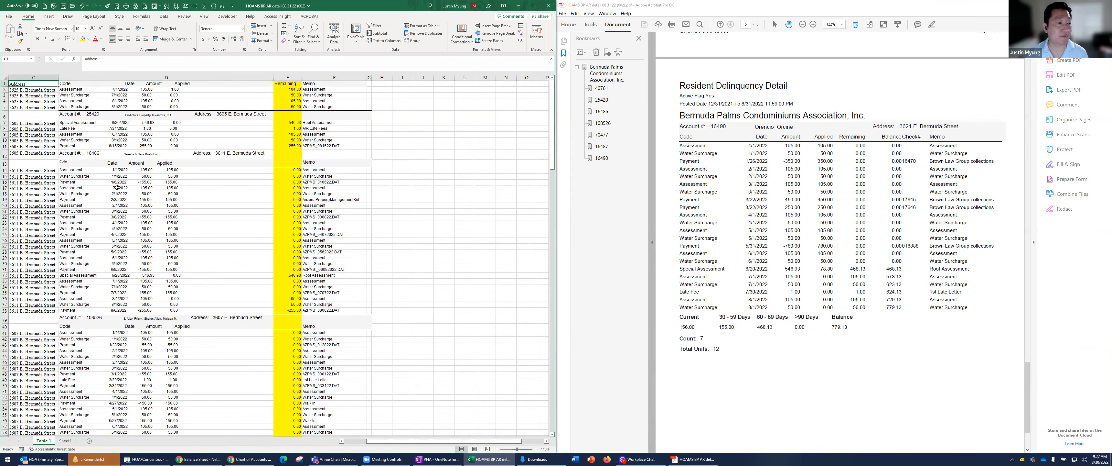
pyautogui.press('Home')
pyautogui.press('Right')
pyautogui.press('Right')
pyautogui.press('Right')
pyautogui.press('Right')
pyautogui.press('Right')
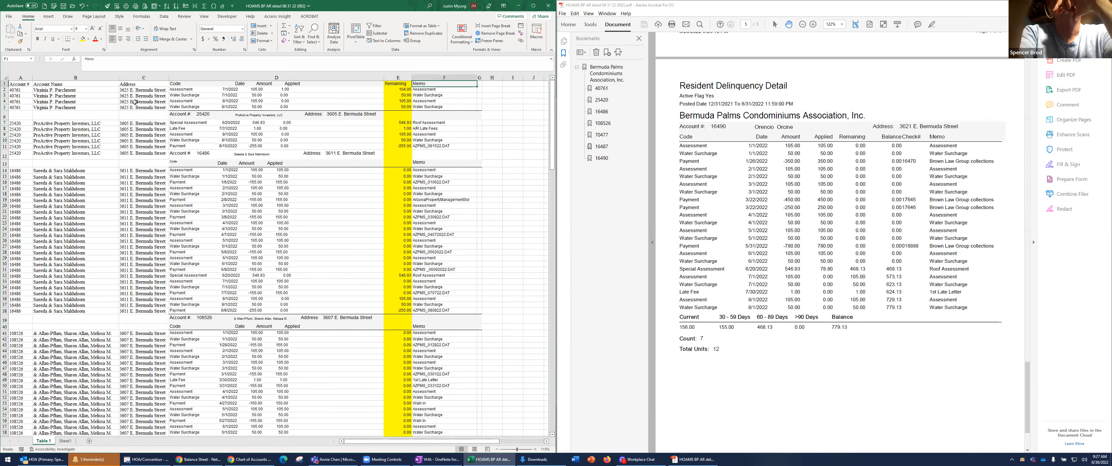
pyautogui.press('Left')
pyautogui.press('Left')
pyautogui.press('Home')
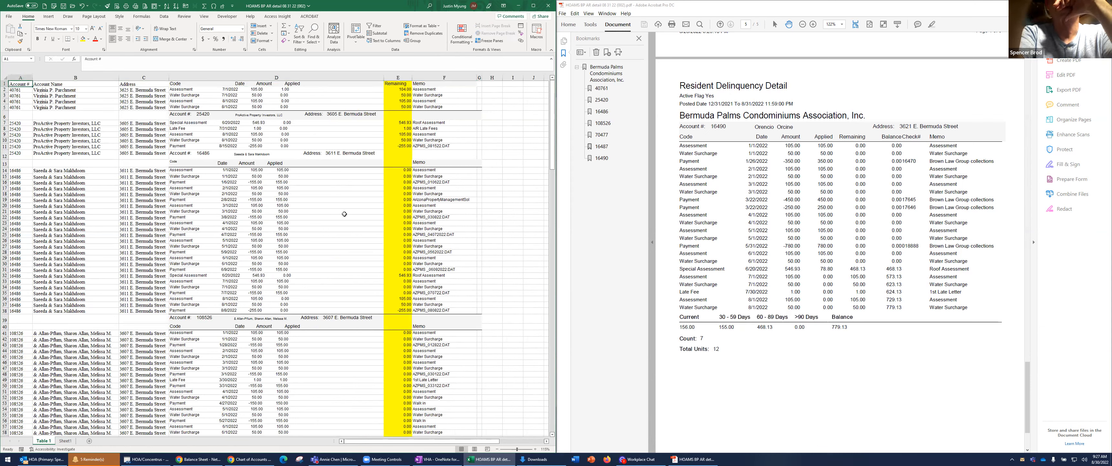
# Freeze the heading row above row 2 of the delinquency table
pyautogui.press('Down')
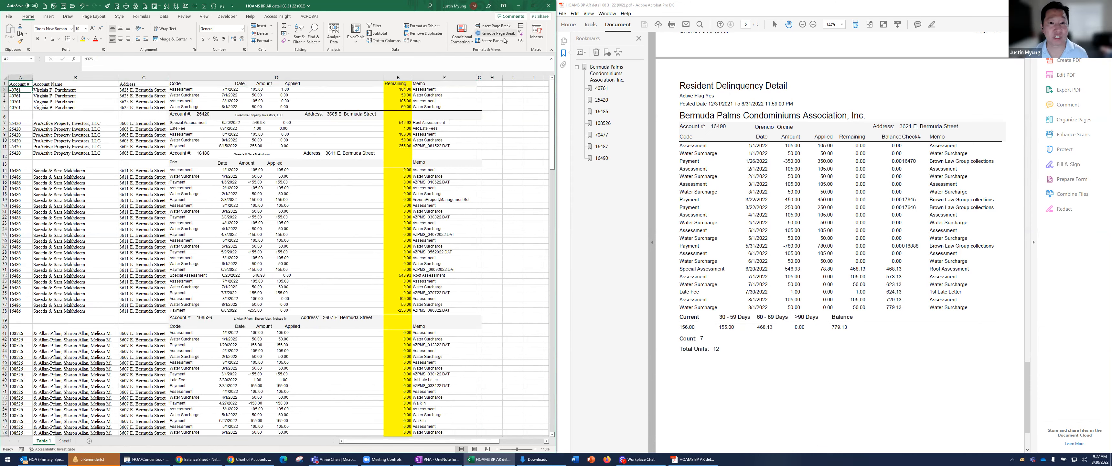
pyautogui.click(486, 41)
pyautogui.click(24, 85)
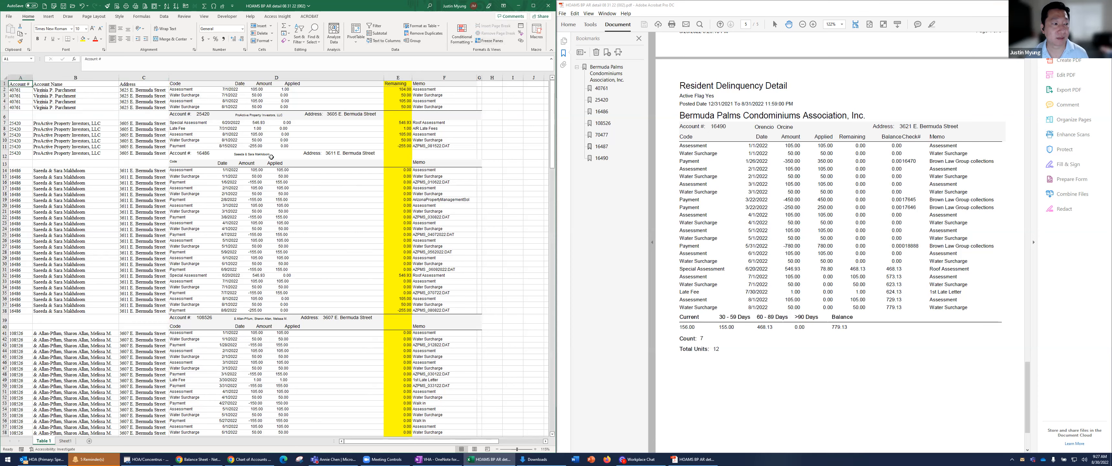
# Select the whole table down to its last row and add filters to all the column headings
pyautogui.scroll(-20, 475, 250)
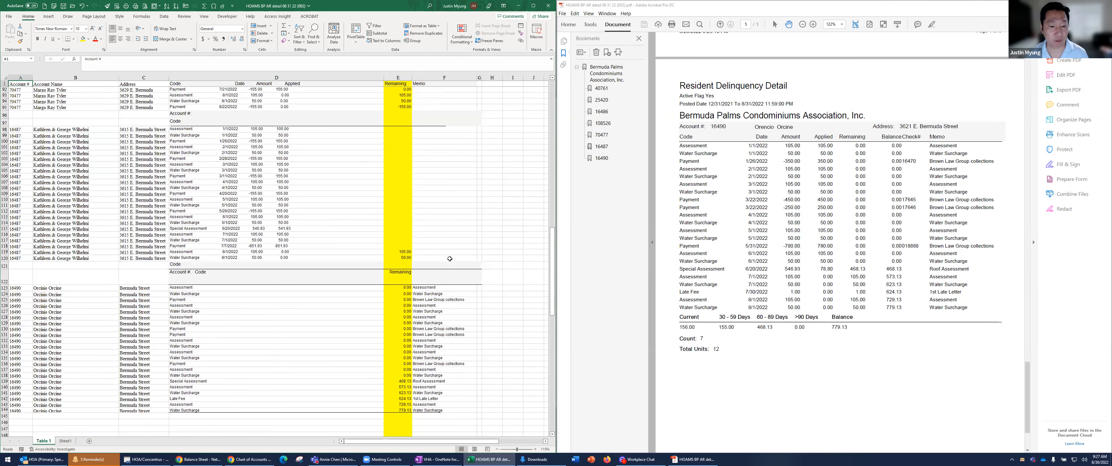
pyautogui.scroll(-5, 447, 294)
pyautogui.hotkey('ctrl', 'a')
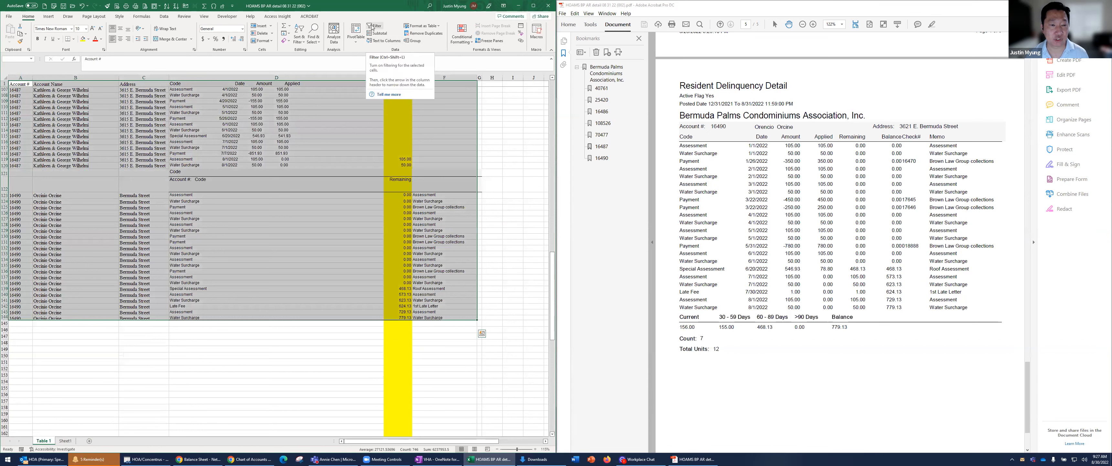
pyautogui.click(163, 17)
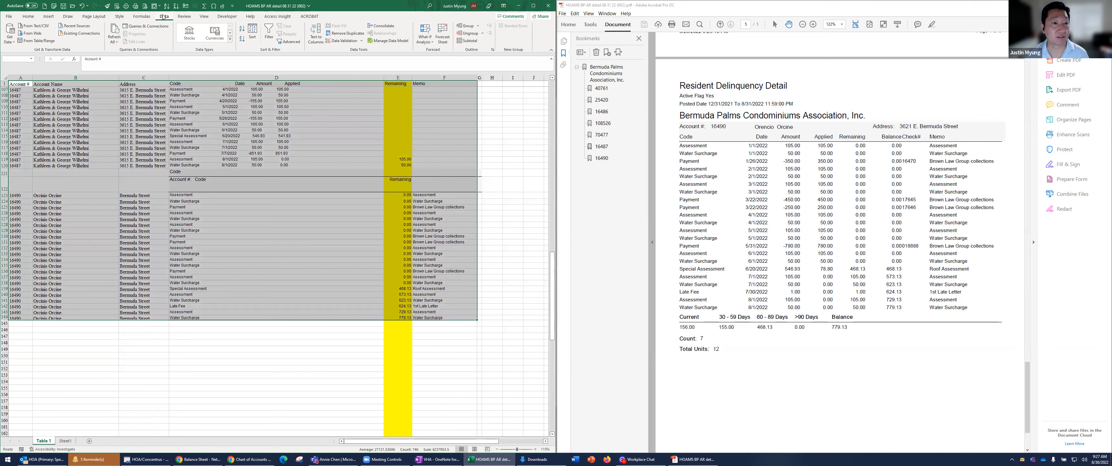
pyautogui.click(269, 32)
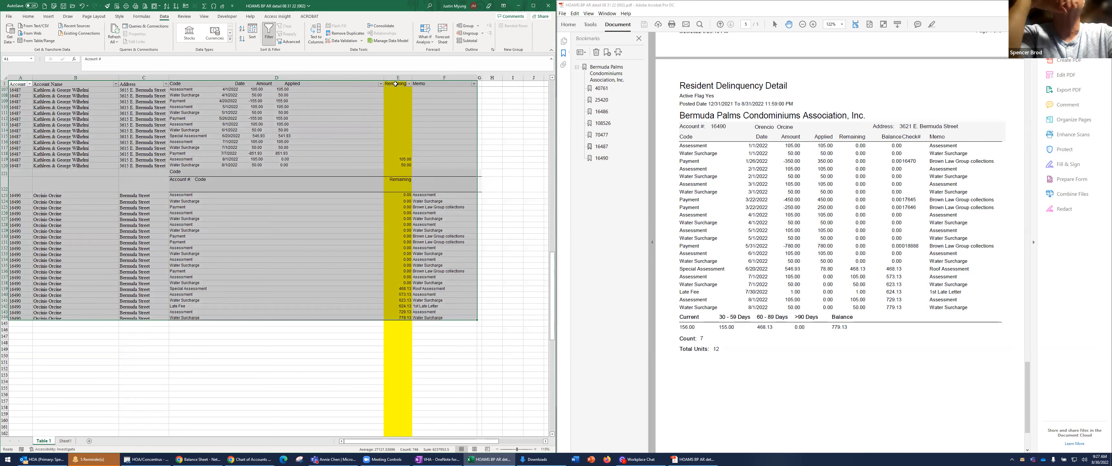
# Filter the Remaining column to show only the 0.00, Remaining and blank entries
pyautogui.click(395, 84)
pyautogui.click(409, 83)
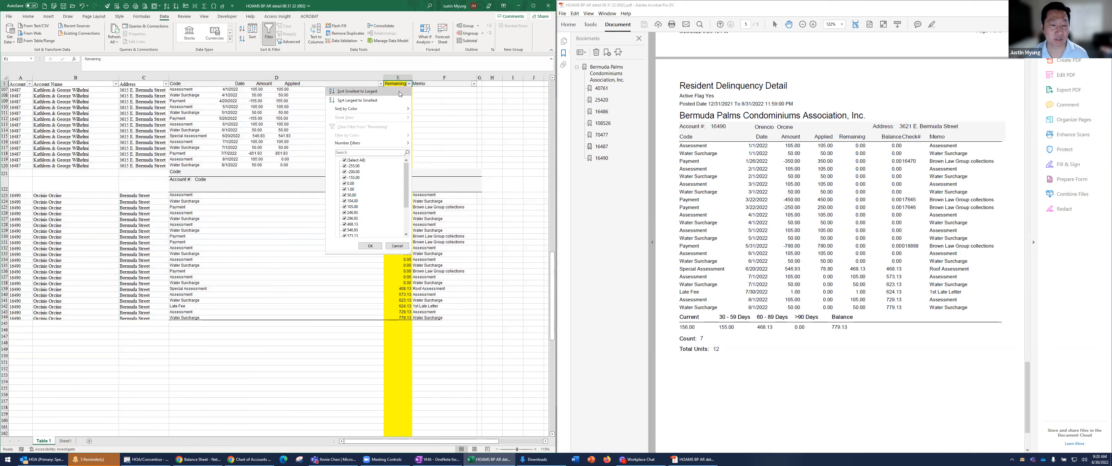
pyautogui.click(401, 83)
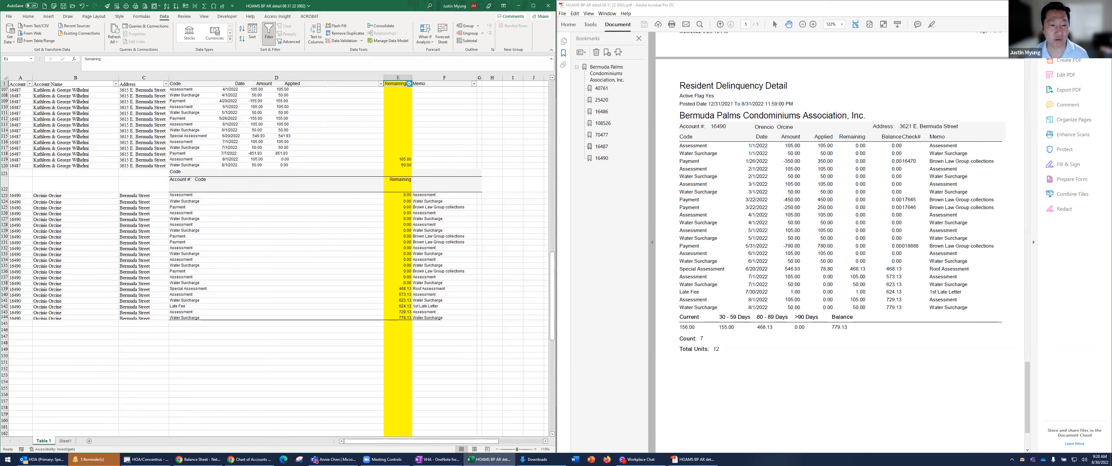
pyautogui.click(408, 84)
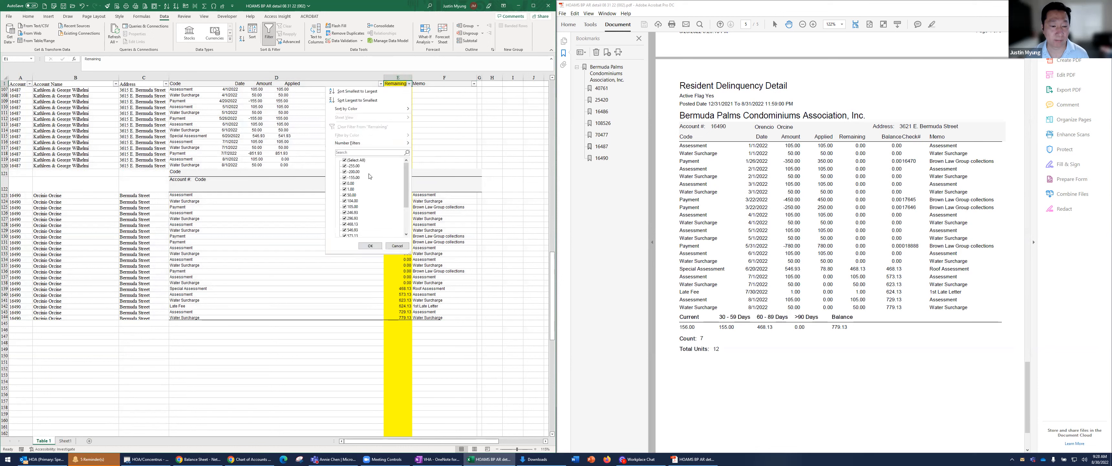
pyautogui.click(357, 160)
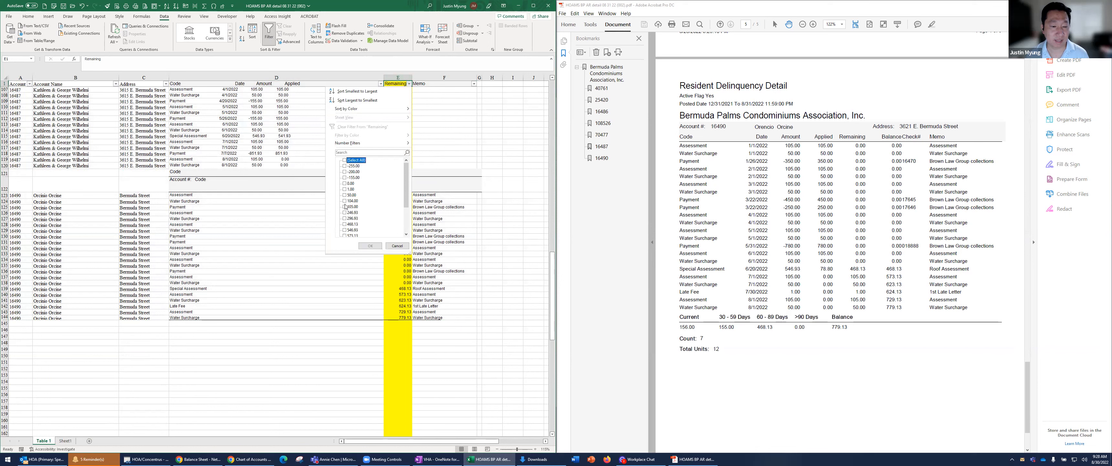
pyautogui.click(344, 183)
pyautogui.scroll(-3, 353, 230)
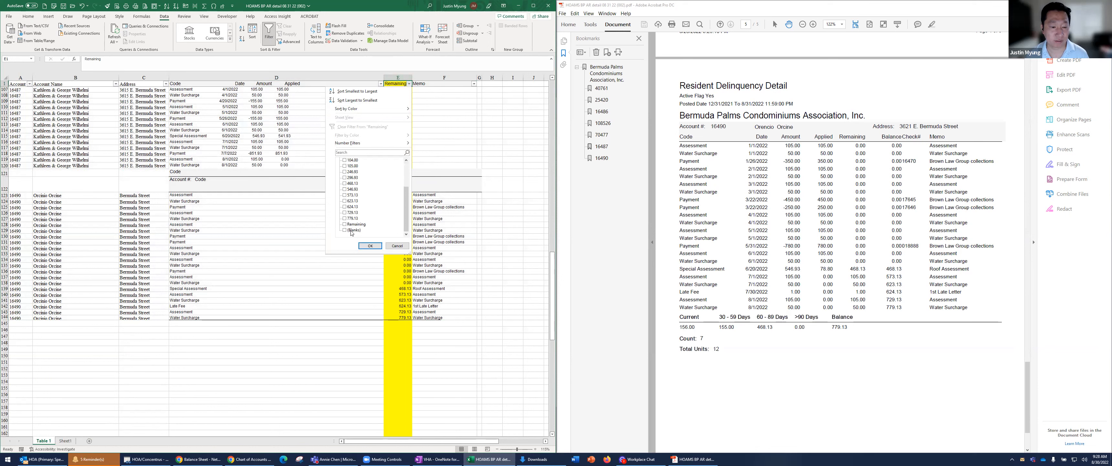
pyautogui.click(355, 223)
pyautogui.click(353, 230)
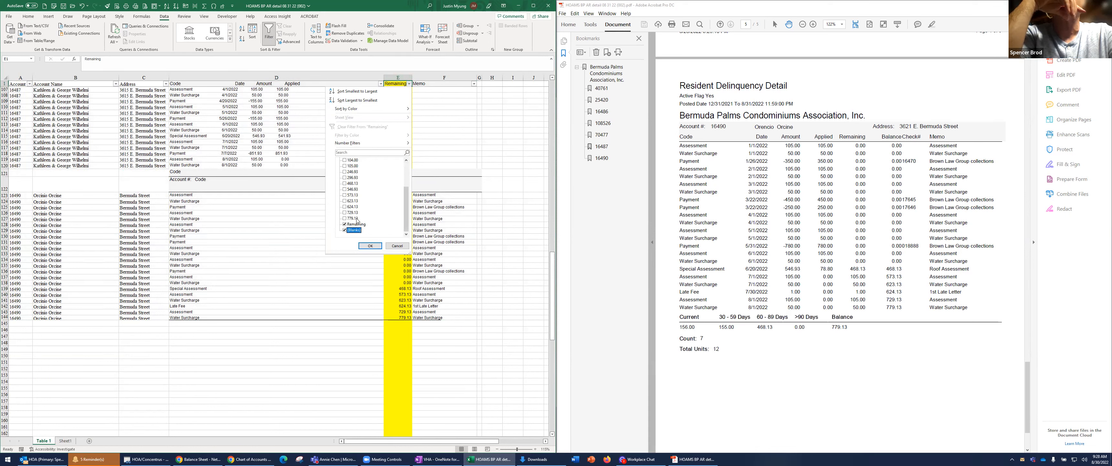
pyautogui.scroll(3, 352, 209)
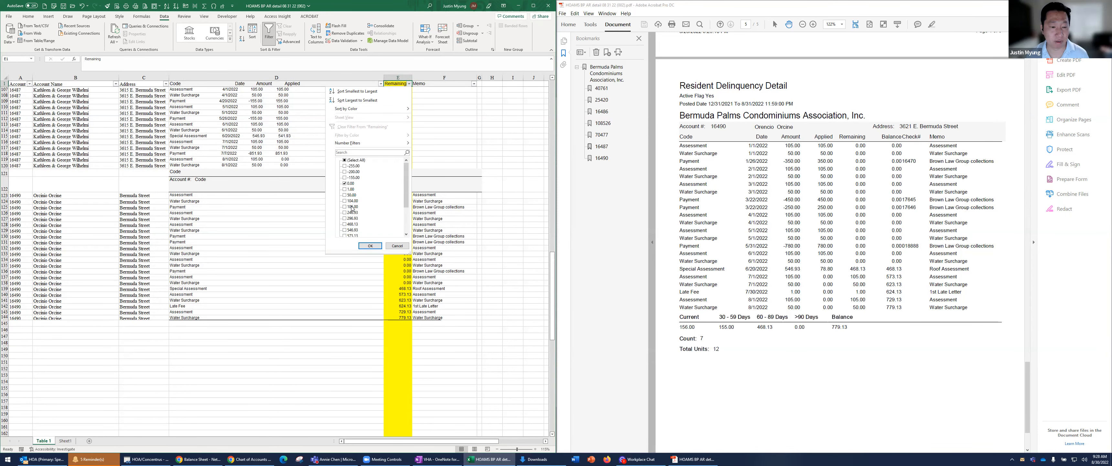
pyautogui.click(370, 246)
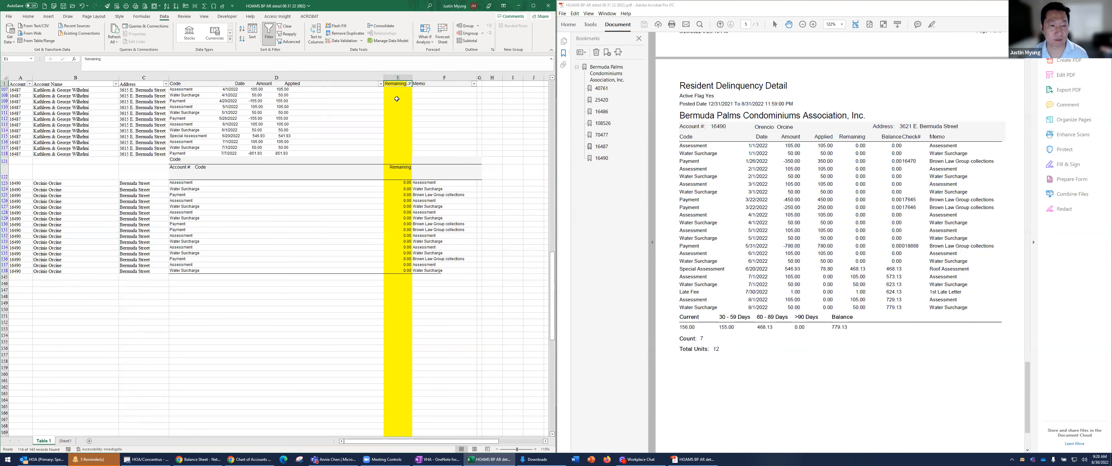
# Delete all the filtered rows below the headings, down to the end of the table
pyautogui.scroll(10, 397, 99)
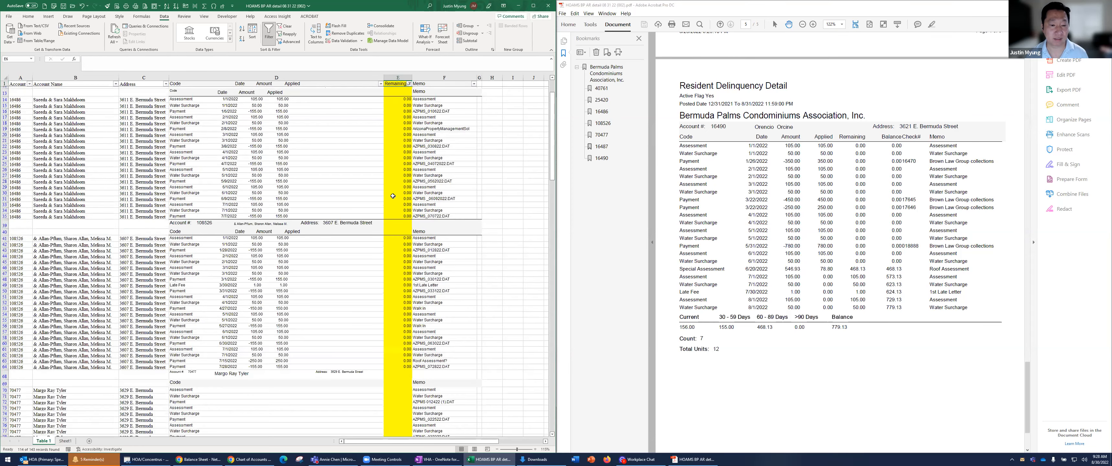
pyautogui.scroll(-10, 398, 199)
pyautogui.keyDown('shift'); pyautogui.click(404, 247); pyautogui.keyUp('shift')
pyautogui.rightClick(405, 245)
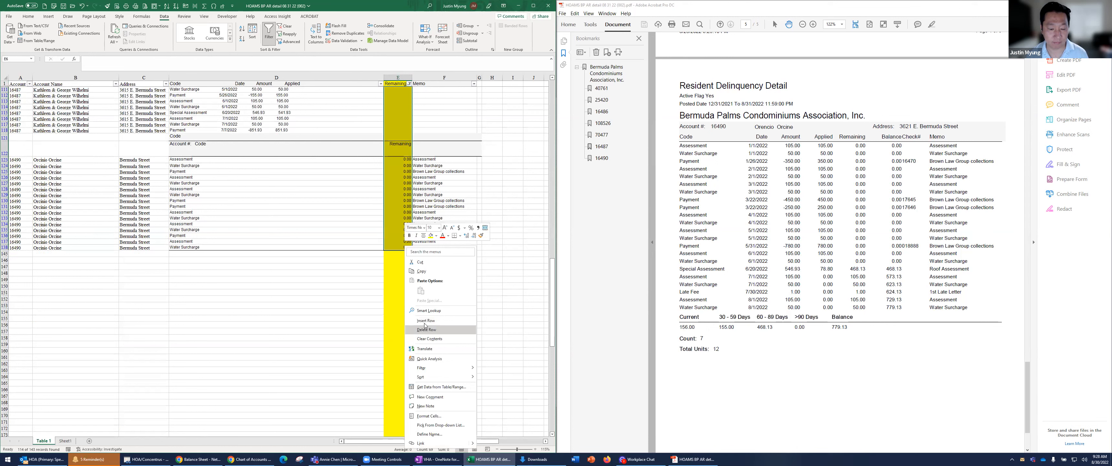
pyautogui.click(426, 329)
pyautogui.click(545, 250)
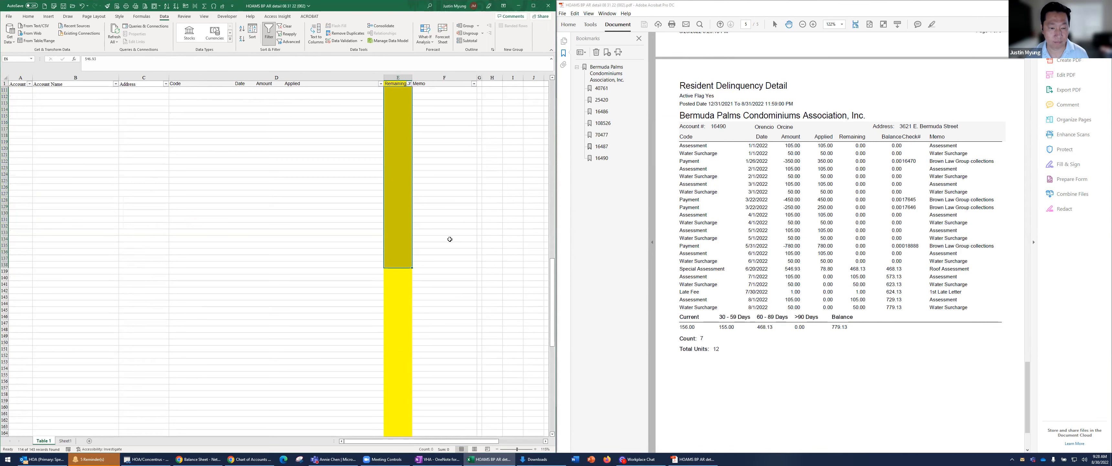
# Remove the Remaining column's filter restriction to bring back all the kept rows
pyautogui.click(409, 84)
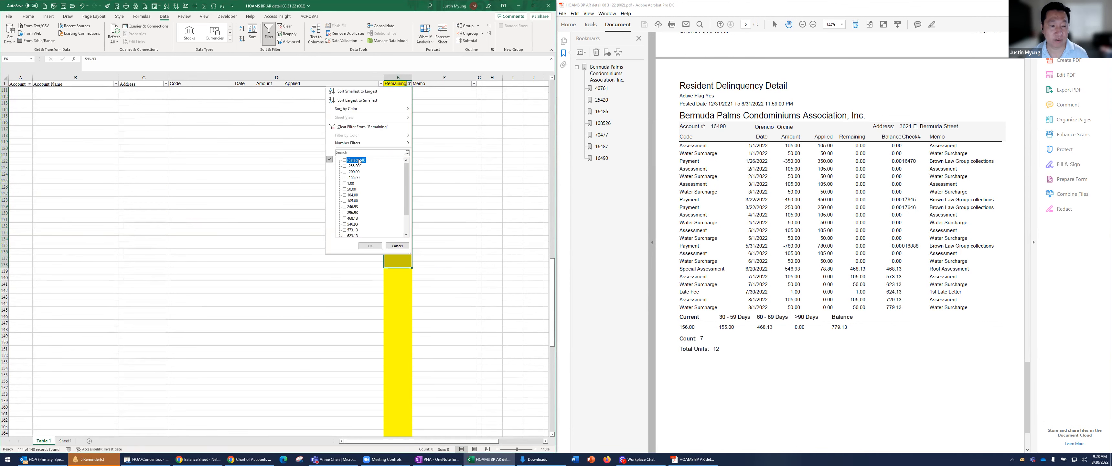
pyautogui.click(370, 245)
pyautogui.click(444, 129)
# Select the Remaining amounts in E2:E30 to check their sum
pyautogui.click(401, 84)
pyautogui.press('Down')
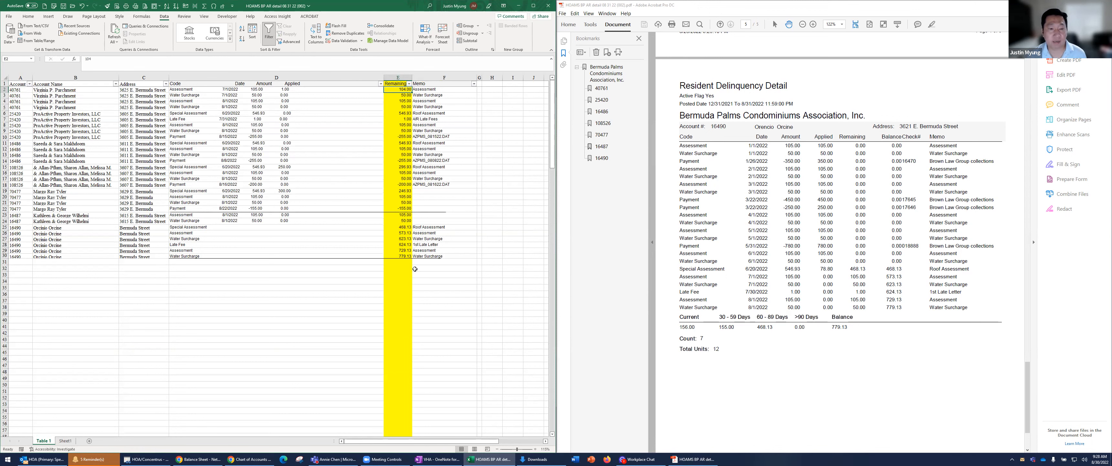
pyautogui.keyDown('shift'); pyautogui.click(396, 255); pyautogui.keyUp('shift')
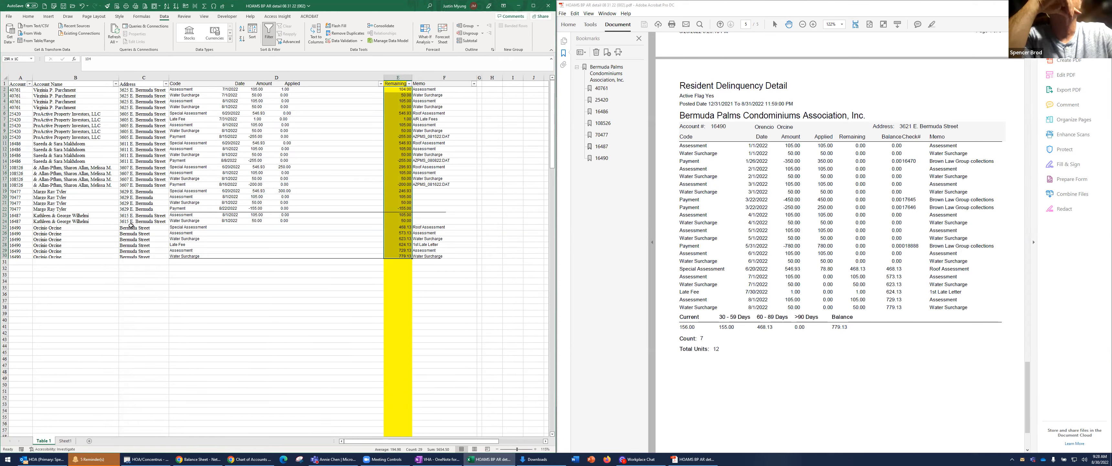
# Complete the address in C25 with its missing house number and copy it down through C30
pyautogui.click(144, 227)
pyautogui.click(85, 60)
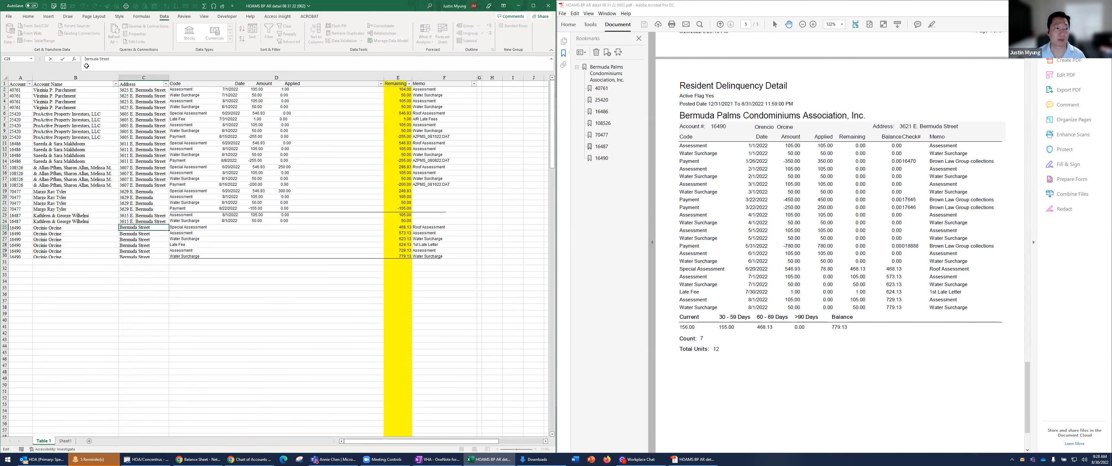
pyautogui.write('3621')
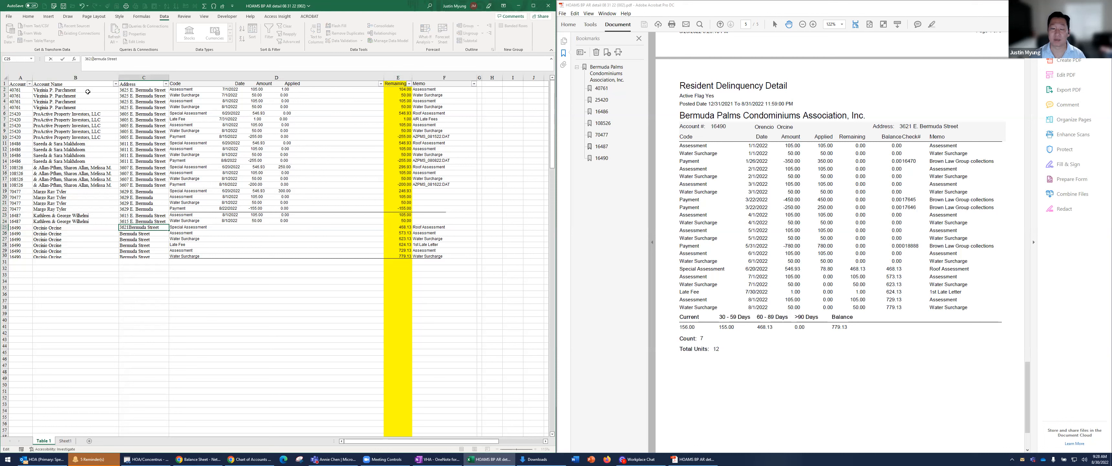
pyautogui.hotkey('ctrl', 'Return')
pyautogui.hotkey('shift', 'Down')
pyautogui.hotkey('shift', 'Down')
pyautogui.hotkey('shift', 'Down')
pyautogui.hotkey('shift', 'Down')
pyautogui.hotkey('shift', 'Down')
pyautogui.hotkey('ctrl', 'c')
pyautogui.hotkey('ctrl', 'v')
pyautogui.press('Left')
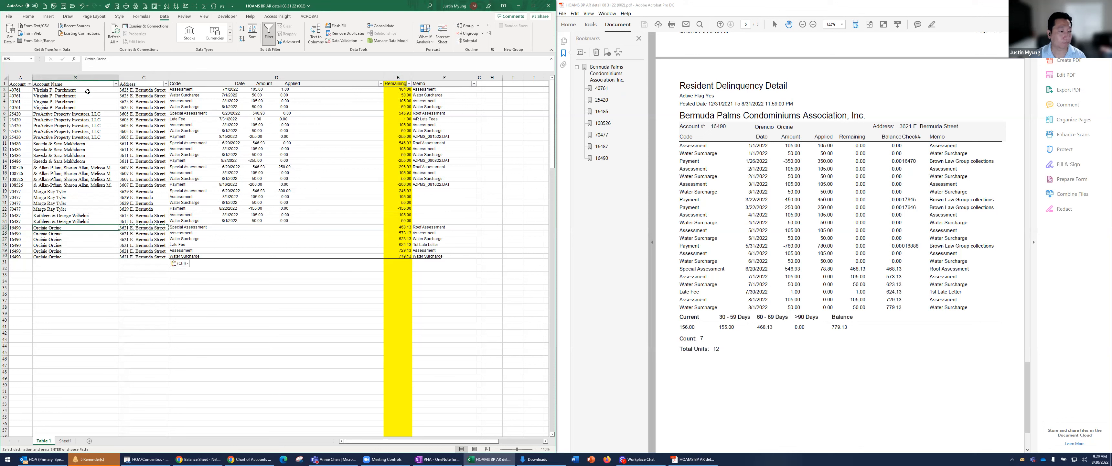
# Copy the transaction text in D2:D30 and paste it into a widened column G, starting at G2
pyautogui.click(102, 102)
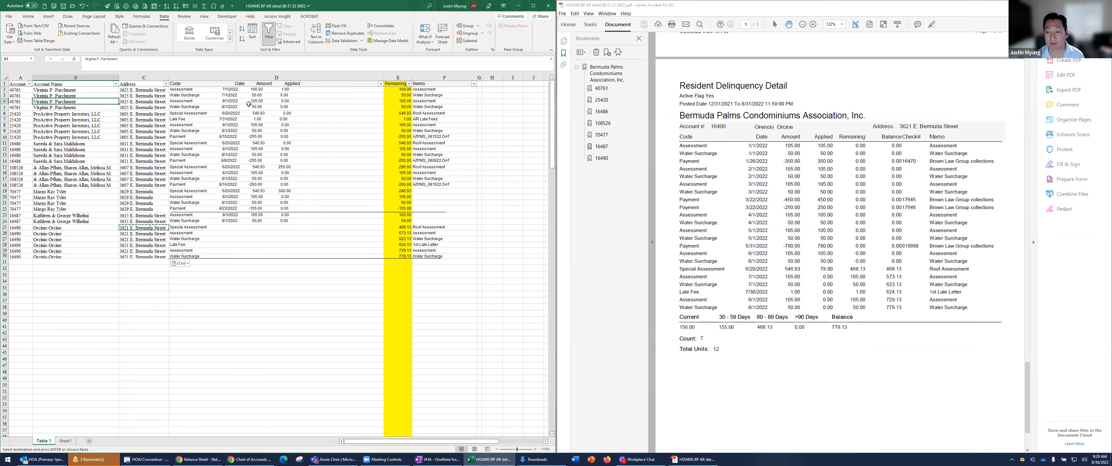
pyautogui.moveTo(233, 90); pyautogui.dragTo(232, 256)
pyautogui.moveTo(228, 227)
pyautogui.mouseDown()
pyautogui.moveTo(226, 251)
pyautogui.moveTo(221, 227)
pyautogui.mouseUp()
pyautogui.moveTo(252, 89); pyautogui.dragTo(232, 259)
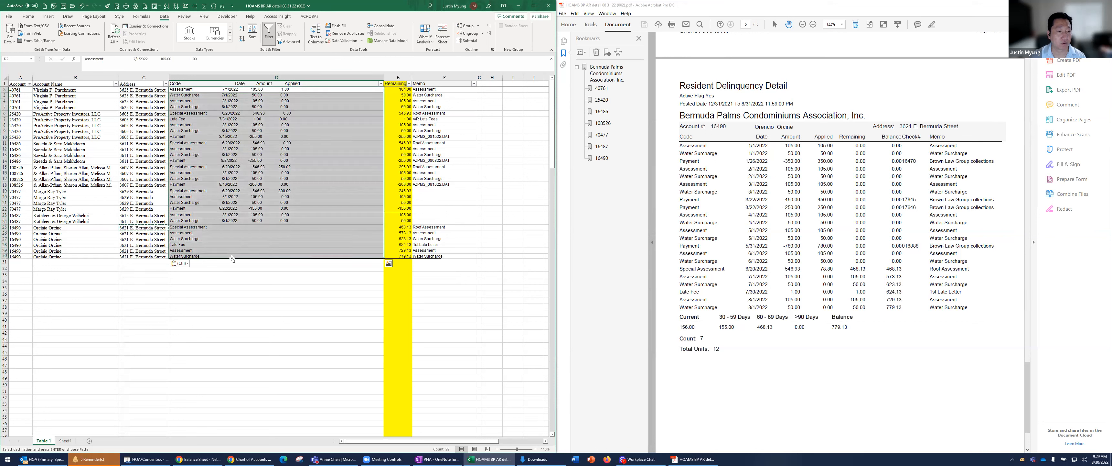
pyautogui.hotkey('ctrl', 'c')
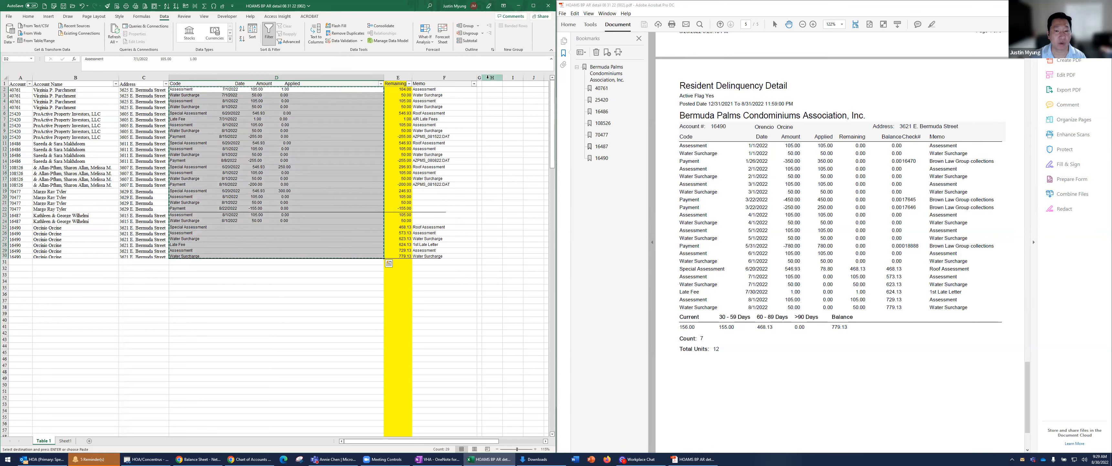
pyautogui.moveTo(482, 77); pyautogui.dragTo(519, 77)
pyautogui.click(490, 89)
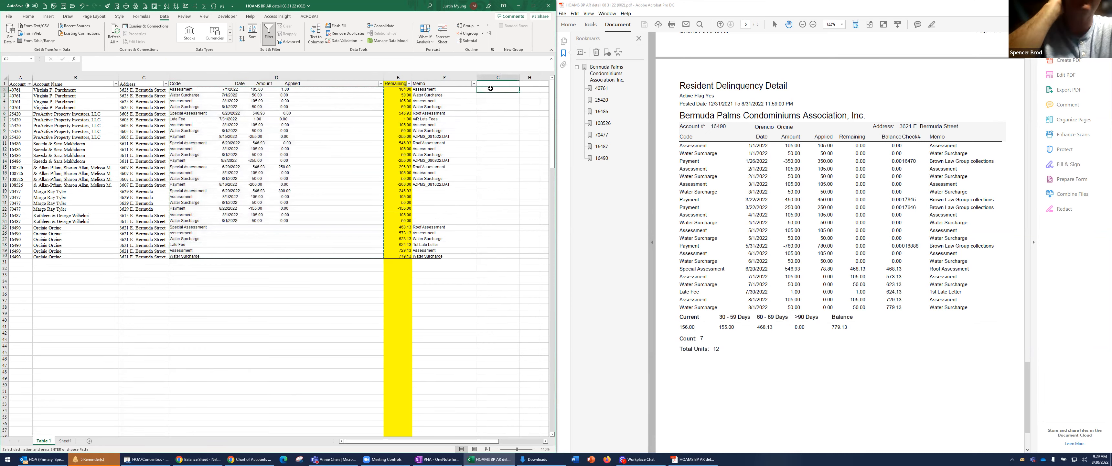
pyautogui.rightClick(491, 89)
pyautogui.click(496, 123)
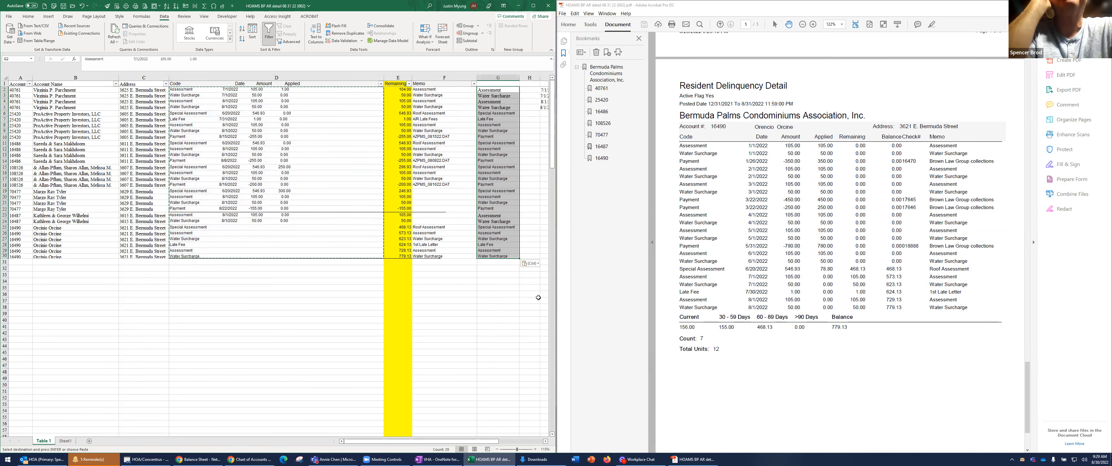
# Autofit column G to the full width of its pasted transaction text
pyautogui.click(544, 441)
pyautogui.click(545, 442)
pyautogui.click(544, 441)
pyautogui.click(544, 441)
pyautogui.click(541, 442)
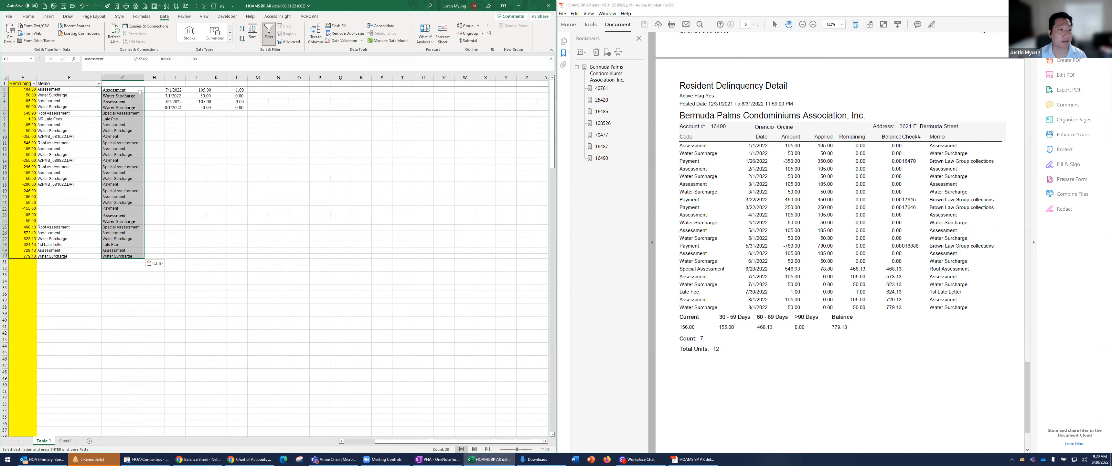
pyautogui.doubleClick(145, 78)
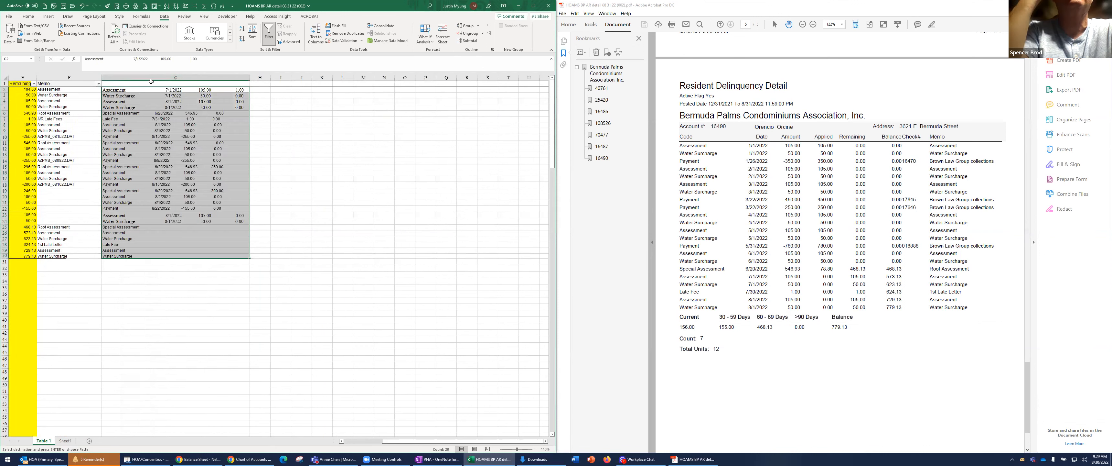
# Split column G with fixed-width Text to Columns, formatting the second field as an MDY date
pyautogui.click(35, 18)
pyautogui.hotkey('alt', 'a')
pyautogui.press('e')
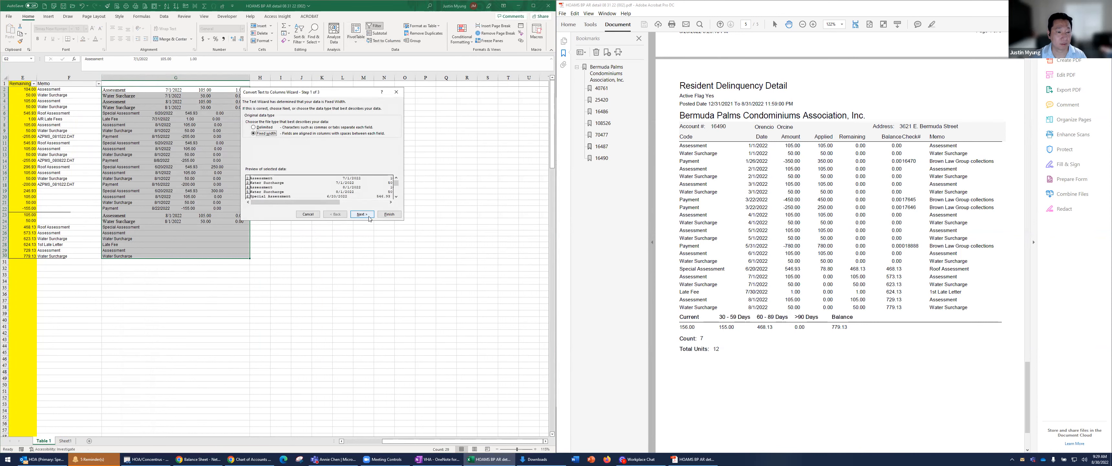
pyautogui.click(361, 214)
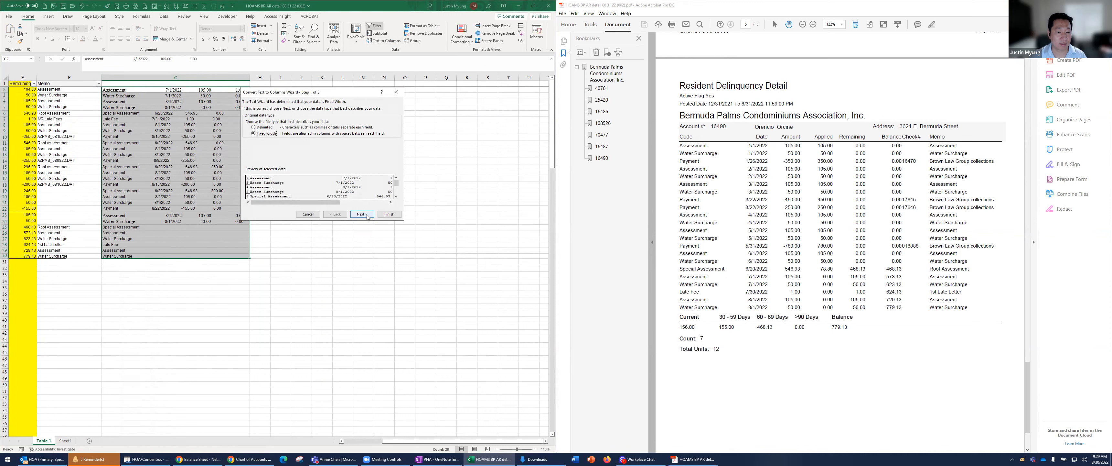
pyautogui.click(396, 196)
pyautogui.click(396, 198)
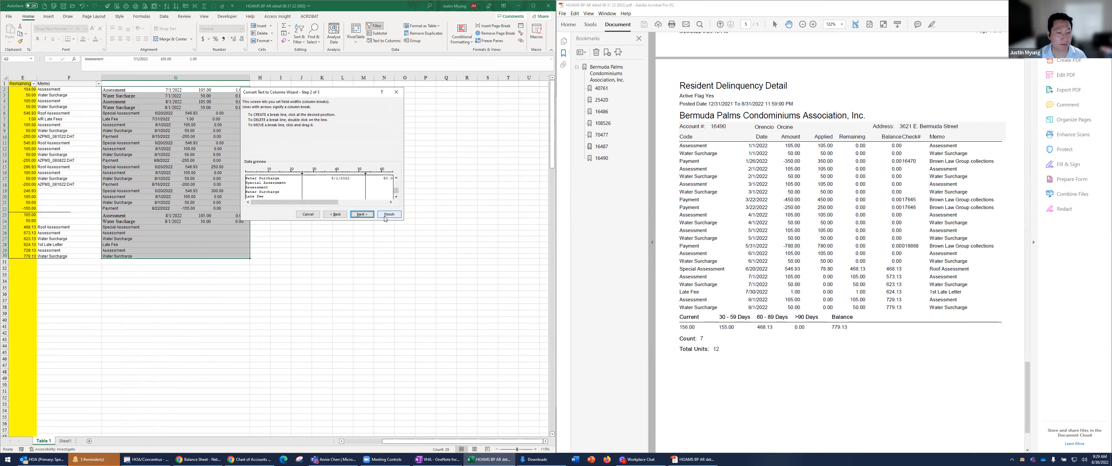
pyautogui.click(361, 214)
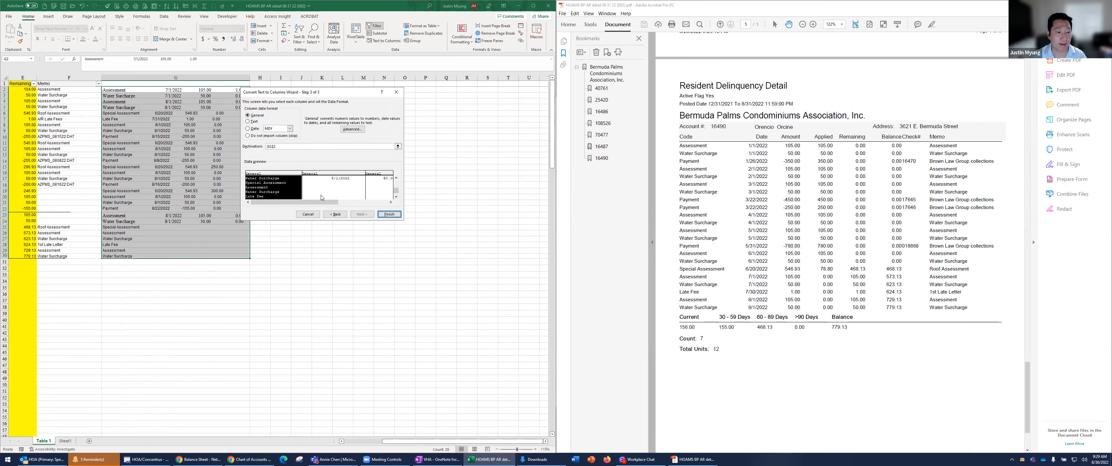
pyautogui.click(339, 176)
pyautogui.click(248, 129)
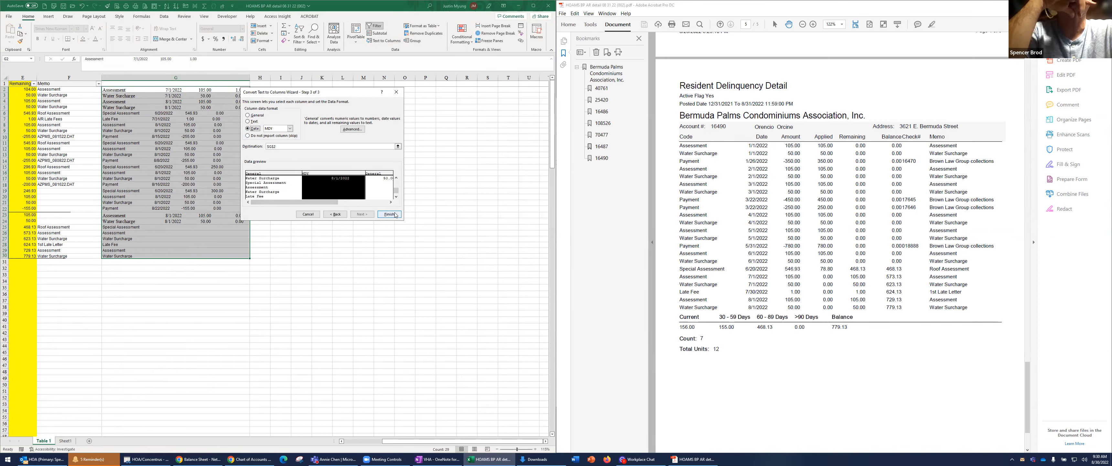
pyautogui.click(379, 215)
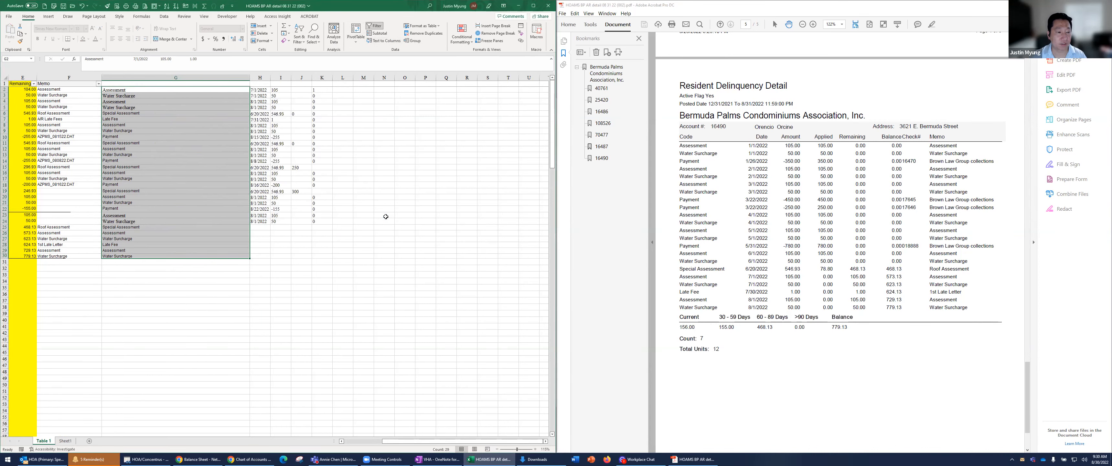
# Insert a blank column immediately before the Remaining column
pyautogui.moveTo(259, 161); pyautogui.dragTo(256, 171)
pyautogui.moveTo(259, 90); pyautogui.dragTo(267, 220)
pyautogui.hotkey('ctrl', 'c')
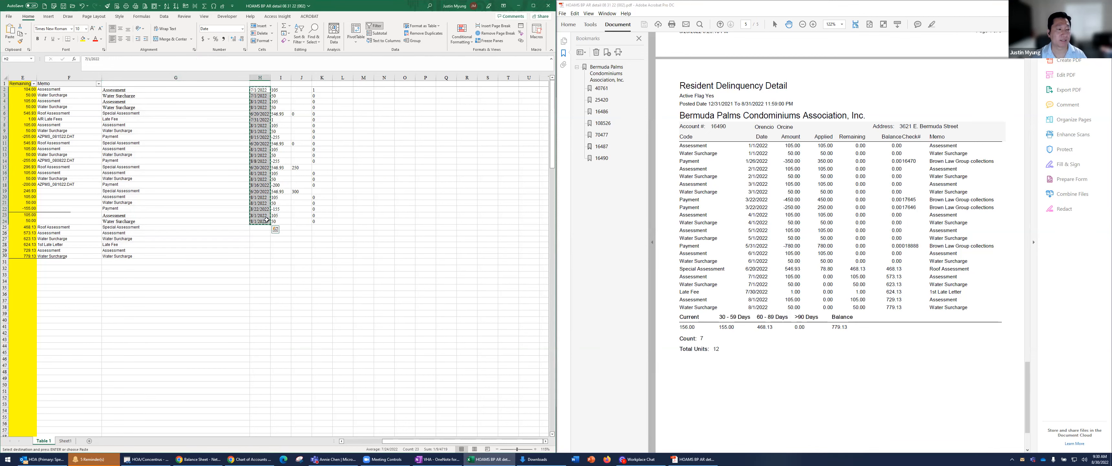
pyautogui.hotkey('ctrl', 'Home')
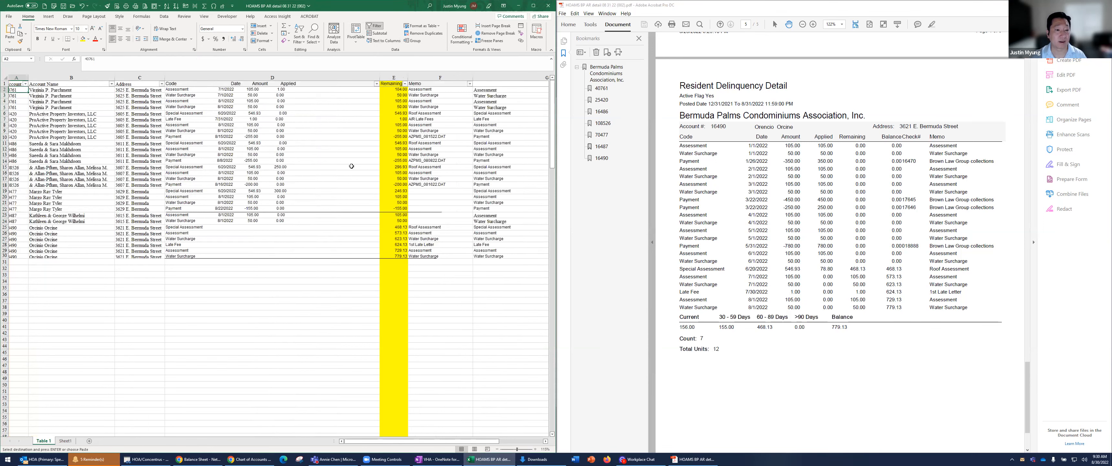
pyautogui.click(396, 77)
pyautogui.rightClick(396, 78)
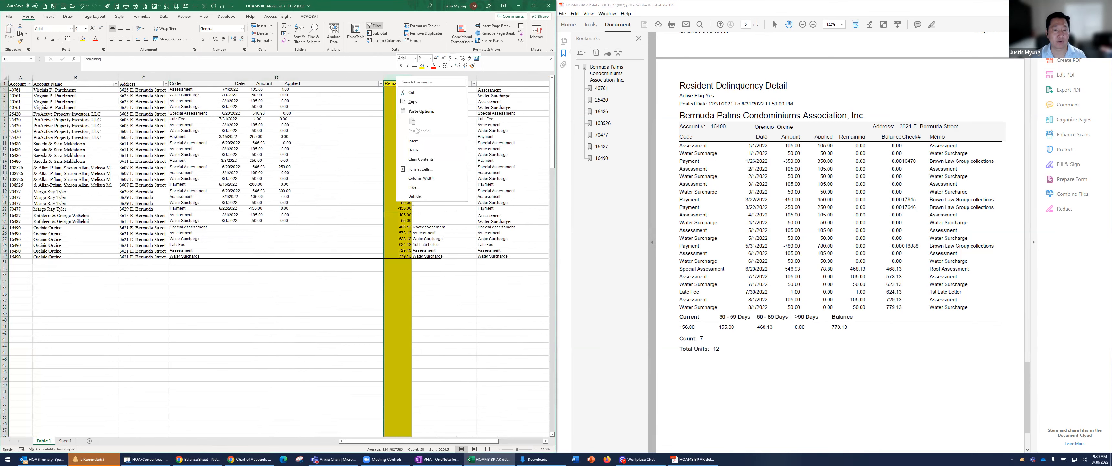
pyautogui.click(413, 141)
pyautogui.click(410, 85)
pyautogui.click(484, 118)
pyautogui.click(501, 138)
pyautogui.moveTo(623, 145); pyautogui.dragTo(155, 130)
pyautogui.moveTo(223, 77); pyautogui.dragTo(48, 121)
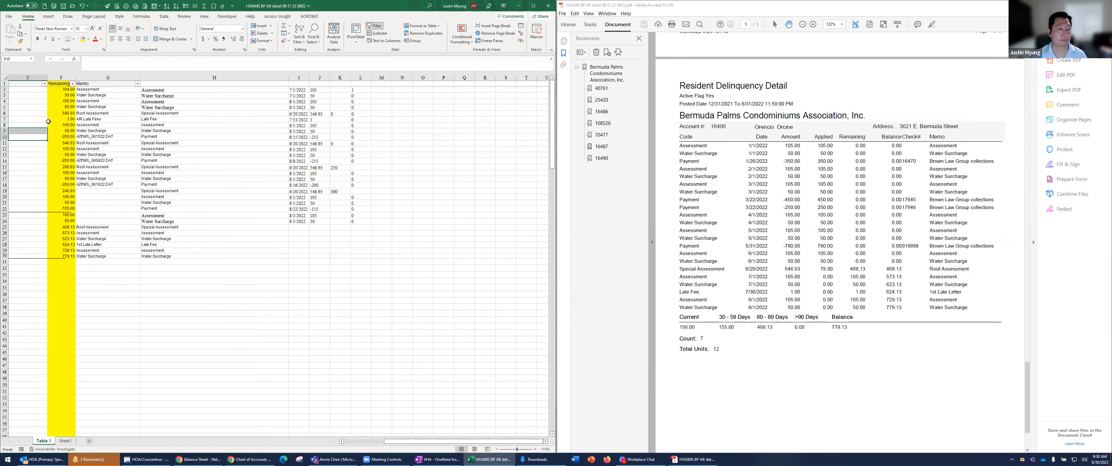
# Enter the header Date in E1 of the new blank column
pyautogui.hscroll(-3, 48, 121)
pyautogui.click(396, 85)
pyautogui.write('Date')
pyautogui.press('Return')
# Copy the split-out dates in I2:I24 and paste them as values into the Date column, starting at E2
pyautogui.press('Right')
pyautogui.press('Right')
pyautogui.press('Right')
pyautogui.press('Right')
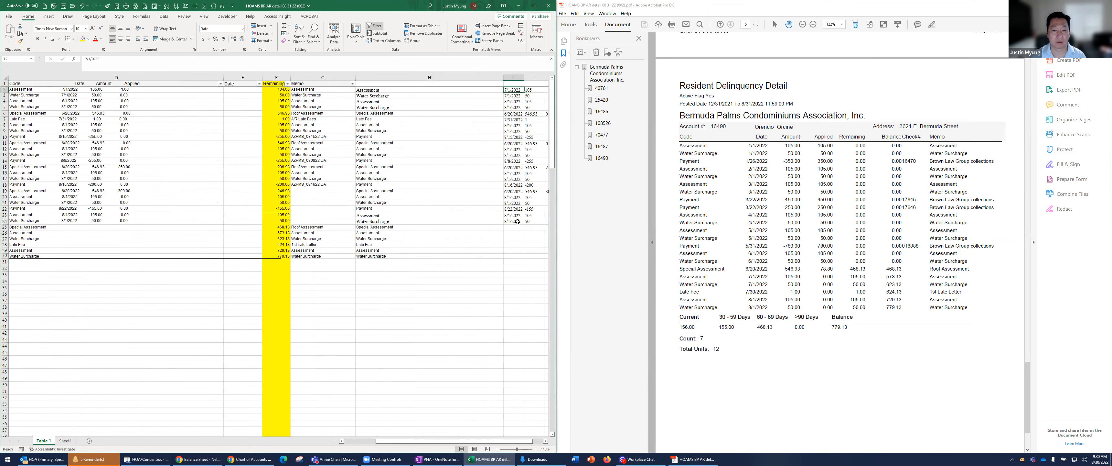
pyautogui.keyDown('shift'); pyautogui.click(518, 221); pyautogui.keyUp('shift')
pyautogui.hotkey('ctrl', 'c')
pyautogui.rightClick(239, 84)
pyautogui.press('Escape')
pyautogui.press('Down')
pyautogui.rightClick(250, 103)
pyautogui.click(266, 135)
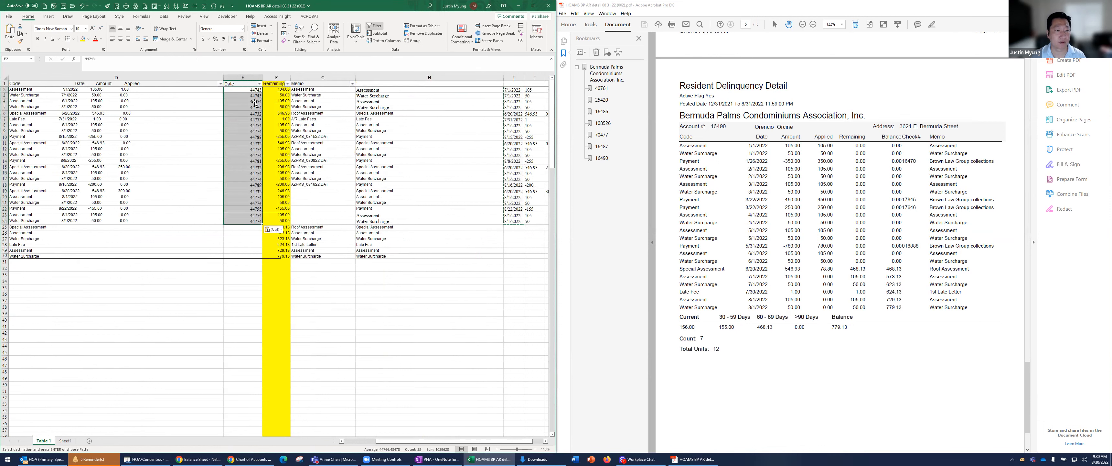
# Format the whole Date column E as Short Date
pyautogui.click(242, 77)
pyautogui.click(243, 28)
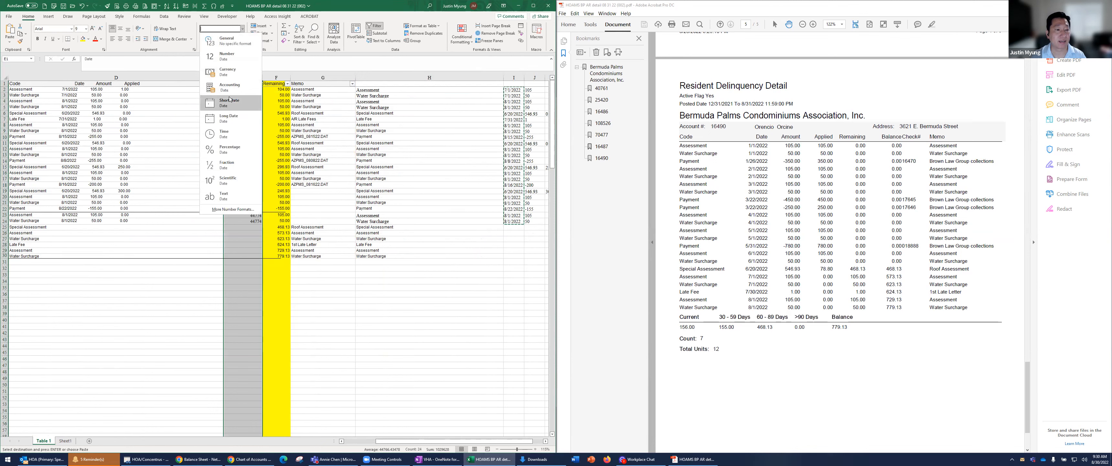
pyautogui.click(230, 100)
# Fill the missing dates in E25:E30 from the PDF report: 6/20, 7/1, 7/1, 7/30, 8/1 and 8/1
pyautogui.click(902, 318)
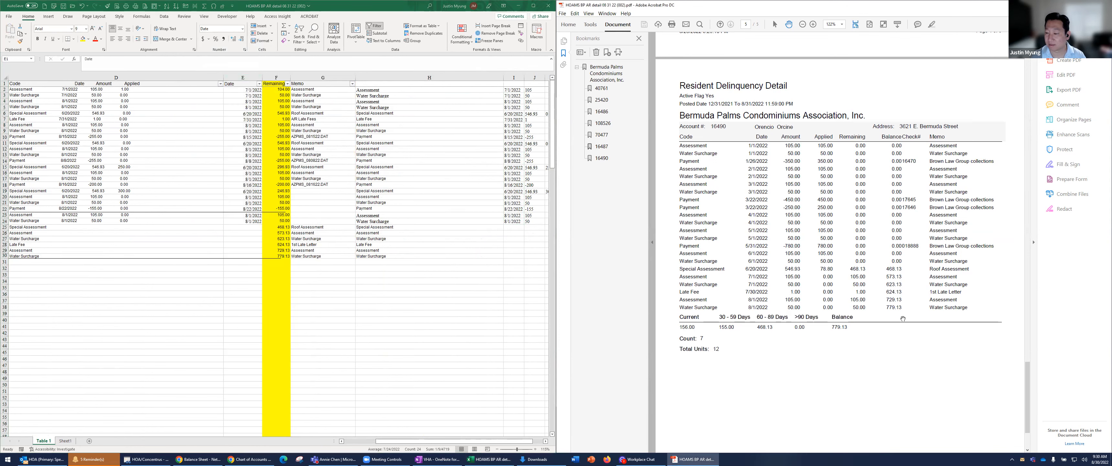
pyautogui.scroll(-3, 904, 318)
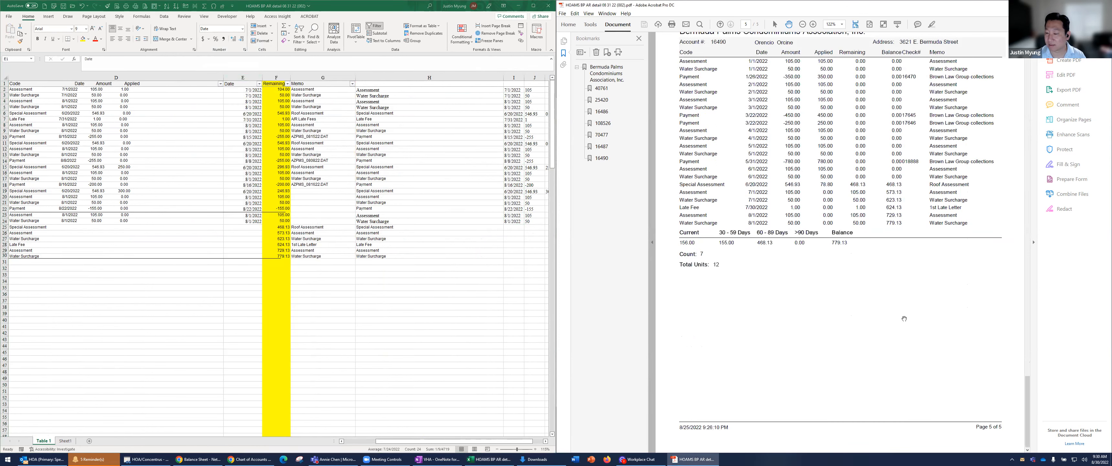
pyautogui.click(238, 225)
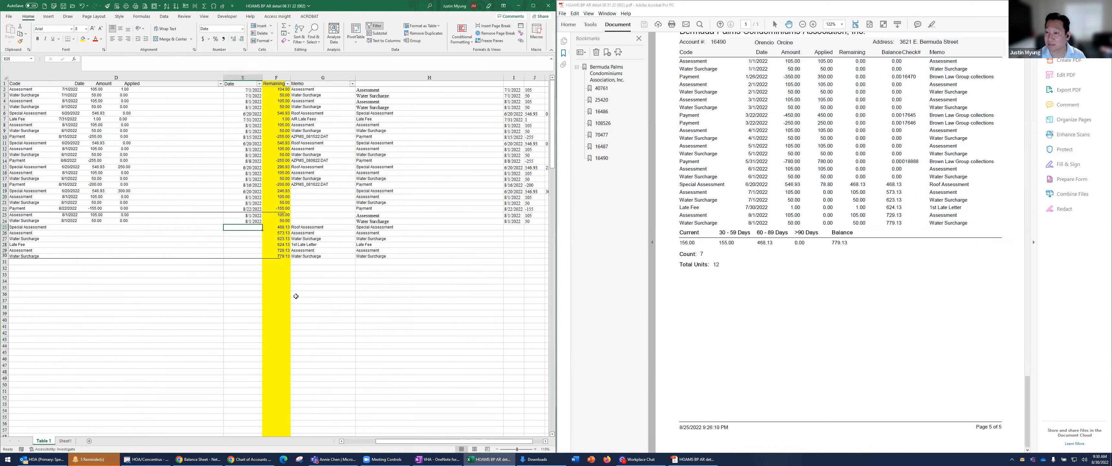
pyautogui.write('6/20')
pyautogui.press('Return')
pyautogui.write('7/1')
pyautogui.press('Return')
pyautogui.write('7/1')
pyautogui.press('Return')
pyautogui.write('7/30')
pyautogui.press('Return')
pyautogui.write('8/1')
pyautogui.press('Return')
pyautogui.write('8/1')
pyautogui.press('Return')
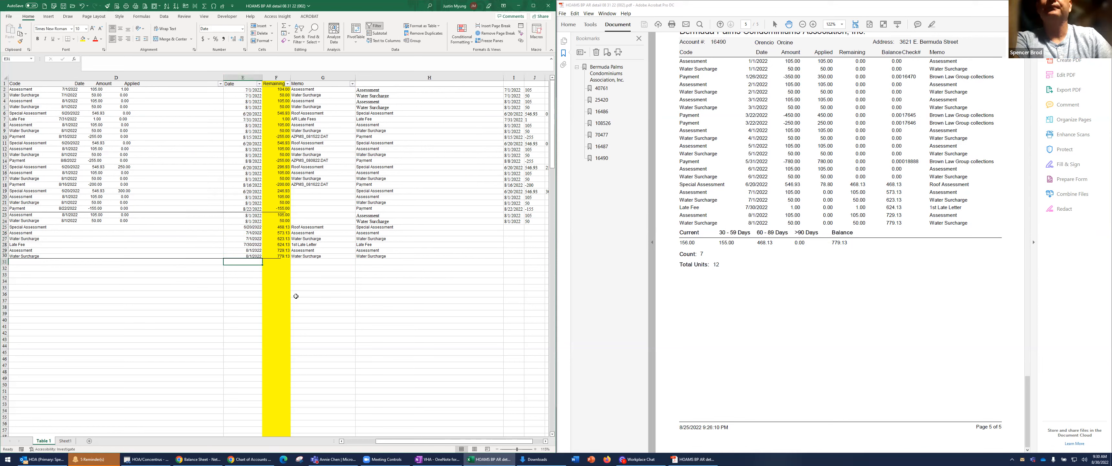
# Copy the transaction codes in H19:H24 and paste them into the blank Memo cells G19:G24
pyautogui.moveTo(391, 91); pyautogui.dragTo(388, 257)
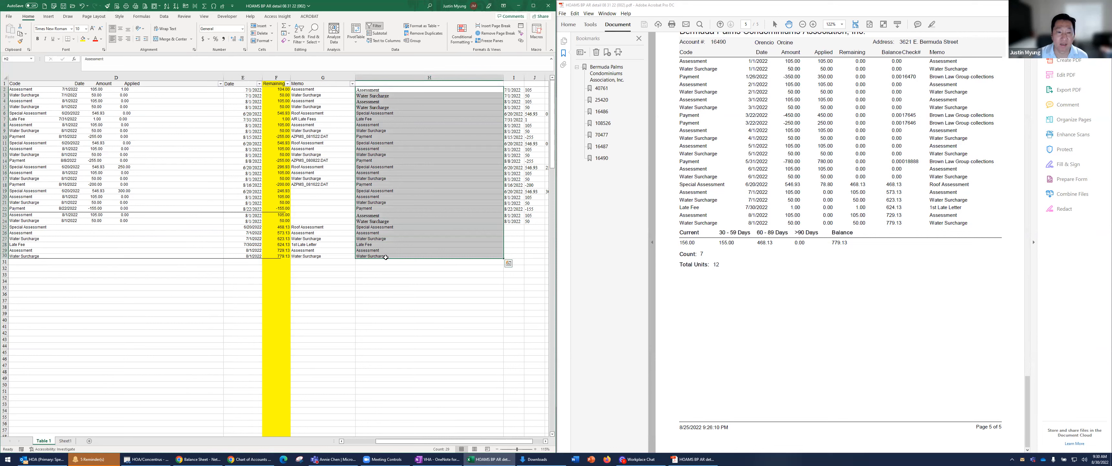
pyautogui.click(391, 85)
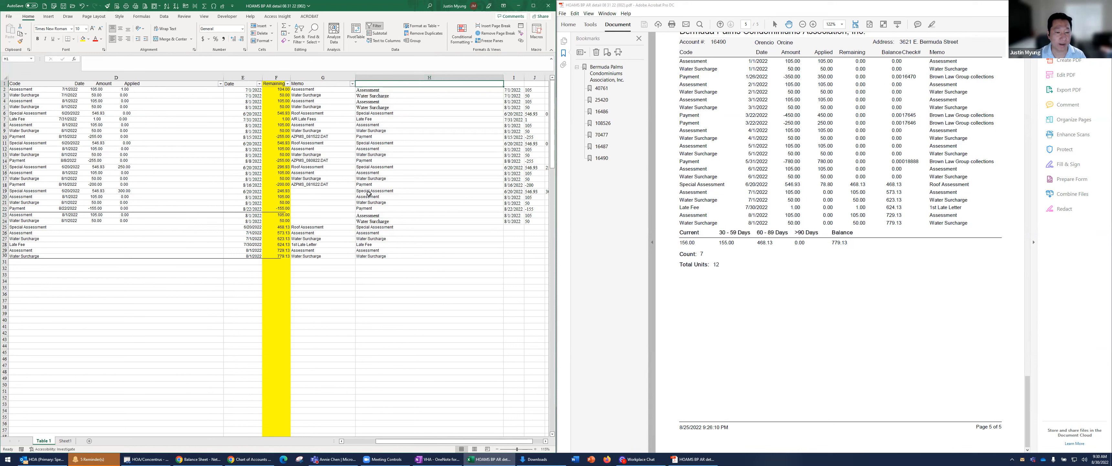
pyautogui.moveTo(370, 190); pyautogui.dragTo(372, 220)
pyautogui.hotkey('ctrl', 'c')
pyautogui.rightClick(328, 191)
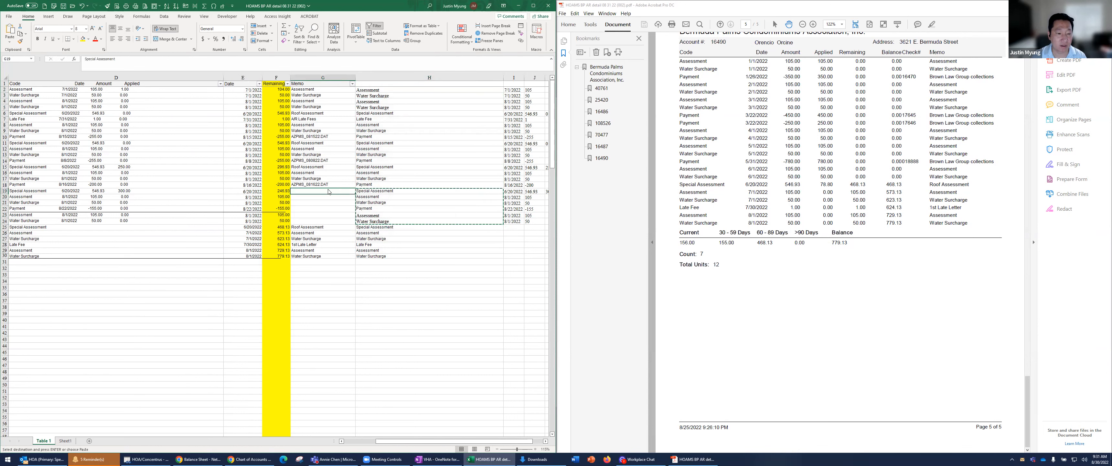
pyautogui.click(355, 234)
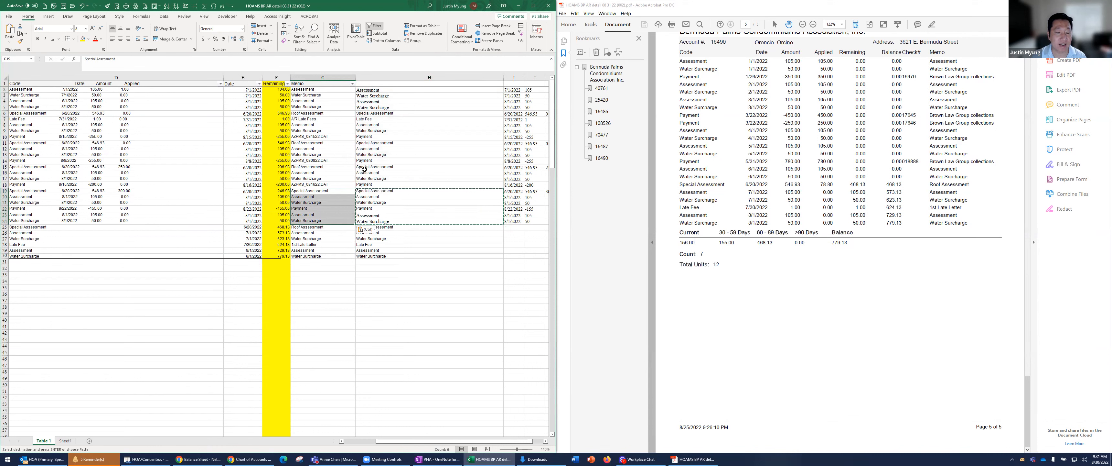
# Review the Memo entries in column G from G7 down to G14
pyautogui.click(330, 119)
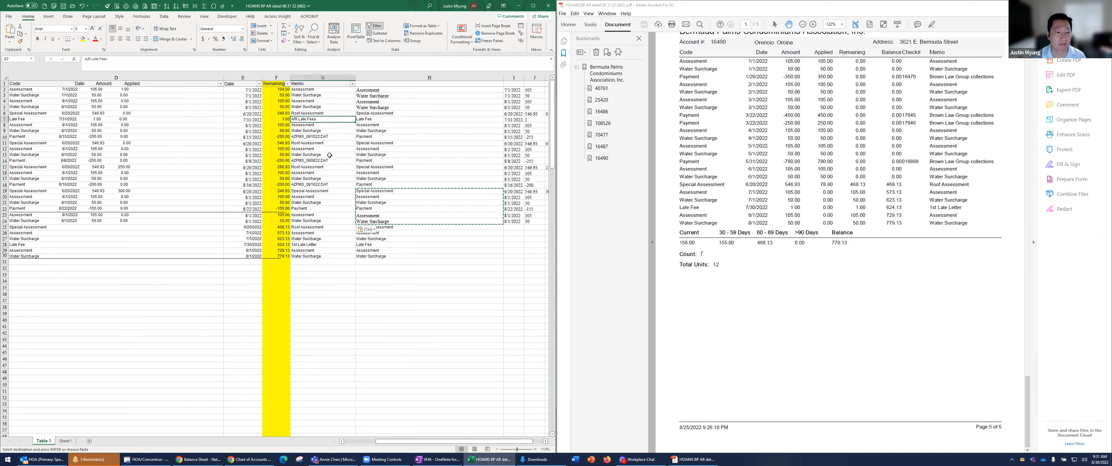
pyautogui.press('Down')
pyautogui.press('Down')
pyautogui.press('Down')
pyautogui.press('Down')
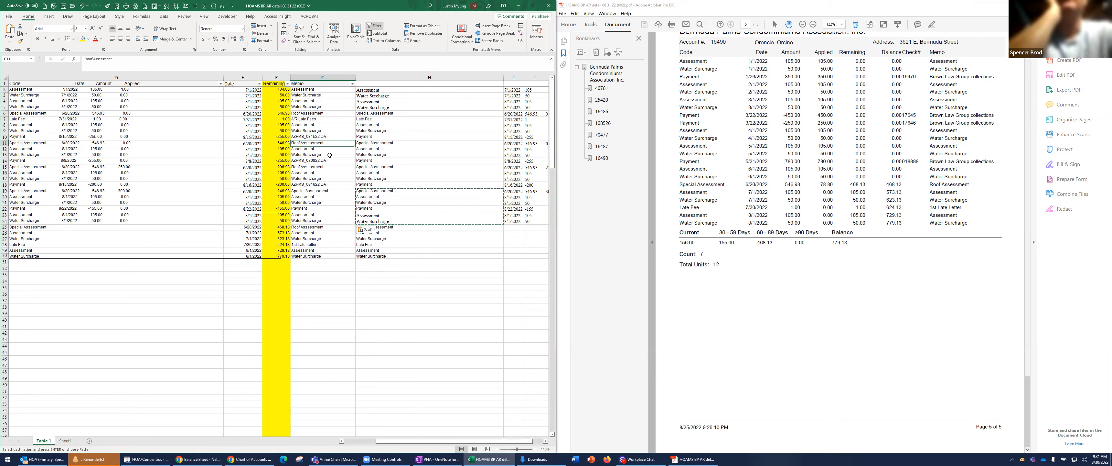
pyautogui.press('Down')
pyautogui.press('Down')
pyautogui.press('Down')
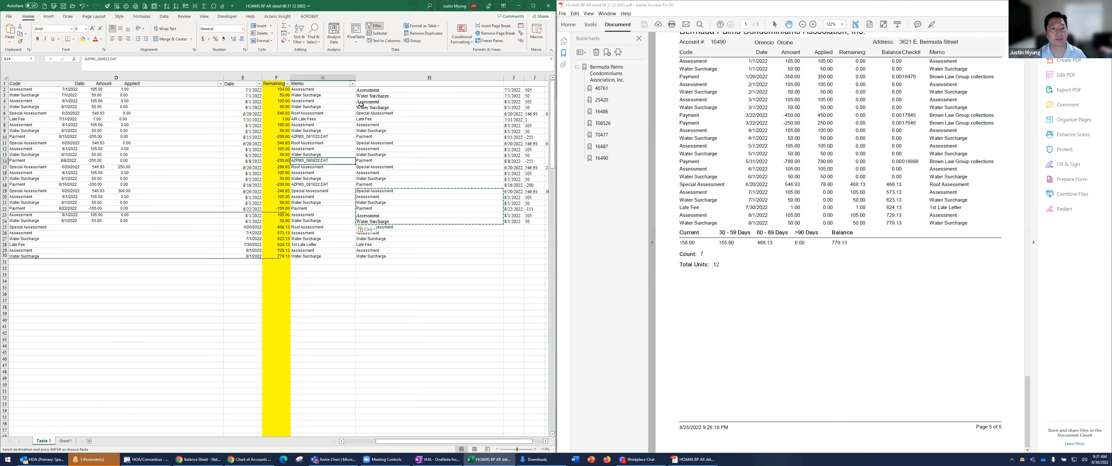
# Enter the header Item in H1
pyautogui.click(400, 83)
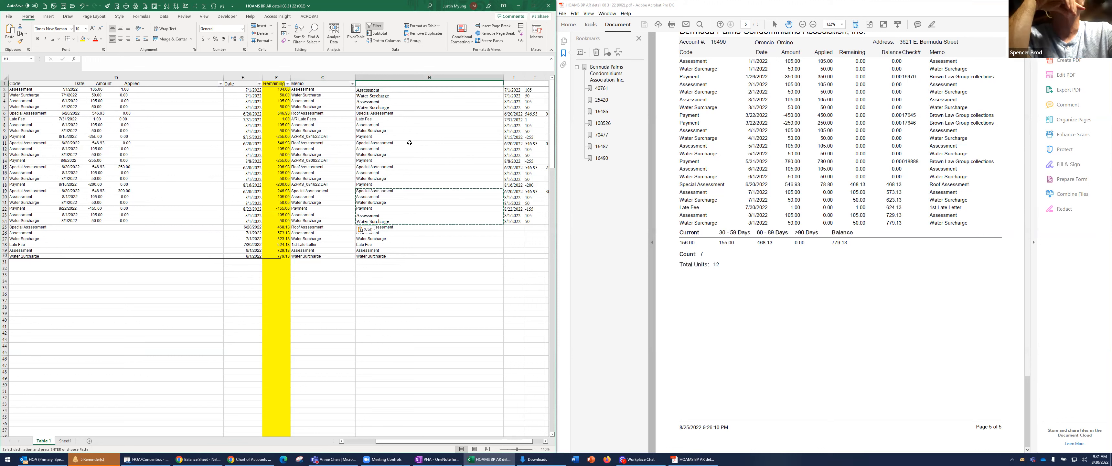
pyautogui.write('Item')
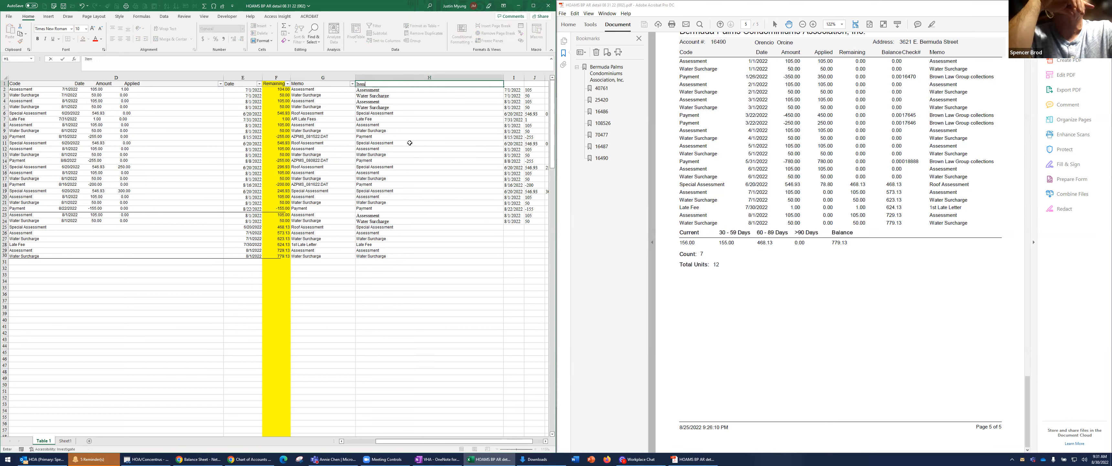
pyautogui.press('Return')
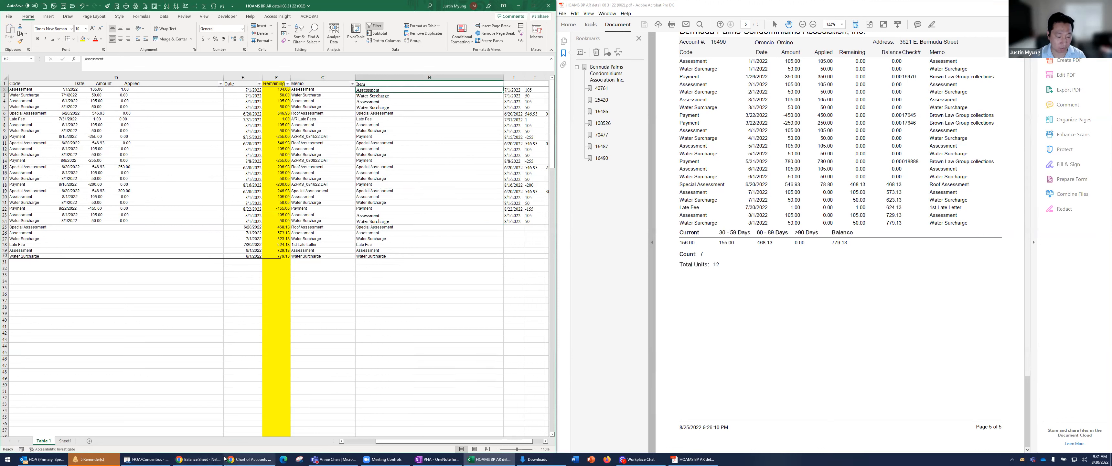
# Switch to NetSuite and open the Items list to look up the available item names
pyautogui.click(208, 458)
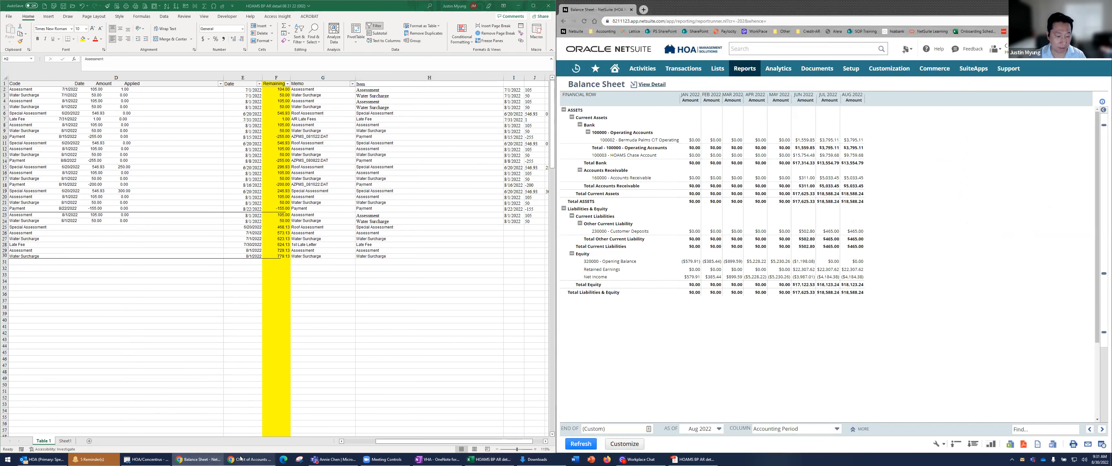
pyautogui.moveTo(726, 73)
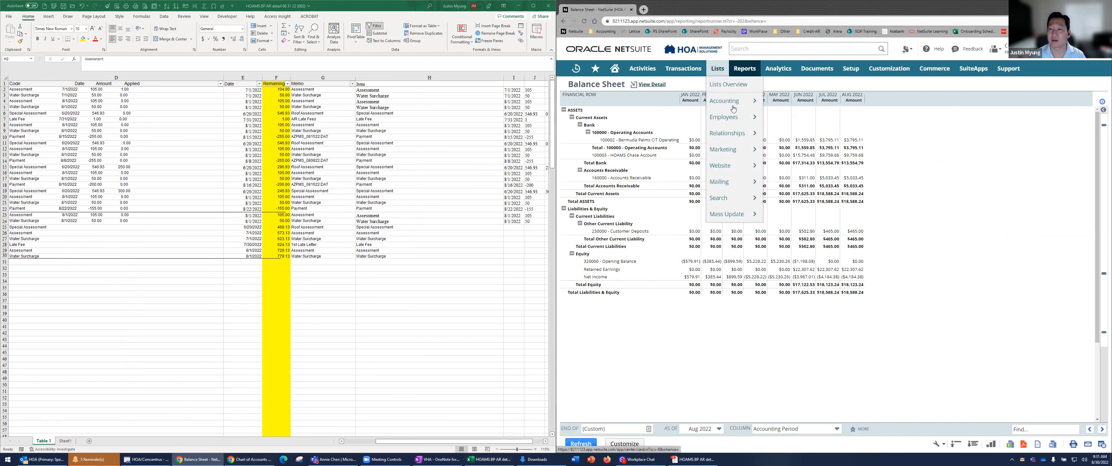
pyautogui.moveTo(735, 101)
pyautogui.moveTo(797, 105)
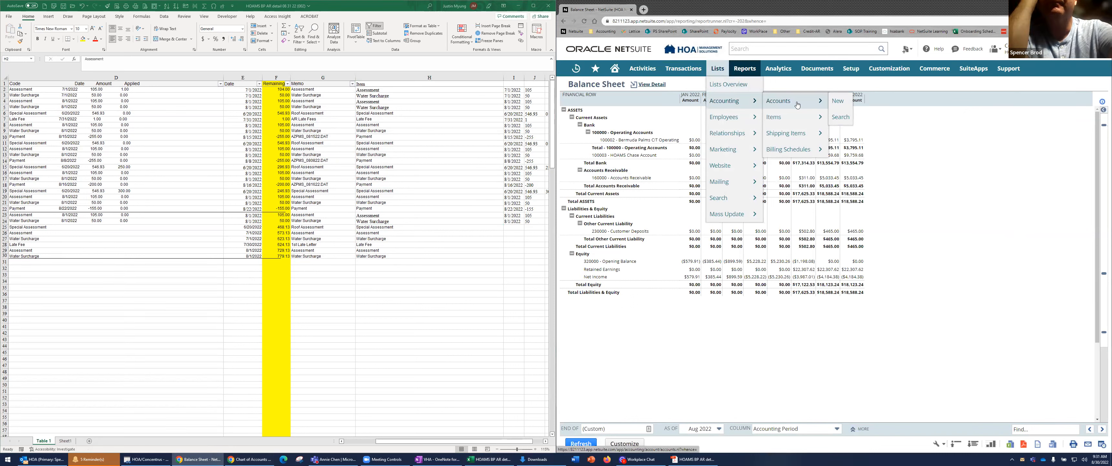
pyautogui.moveTo(794, 124)
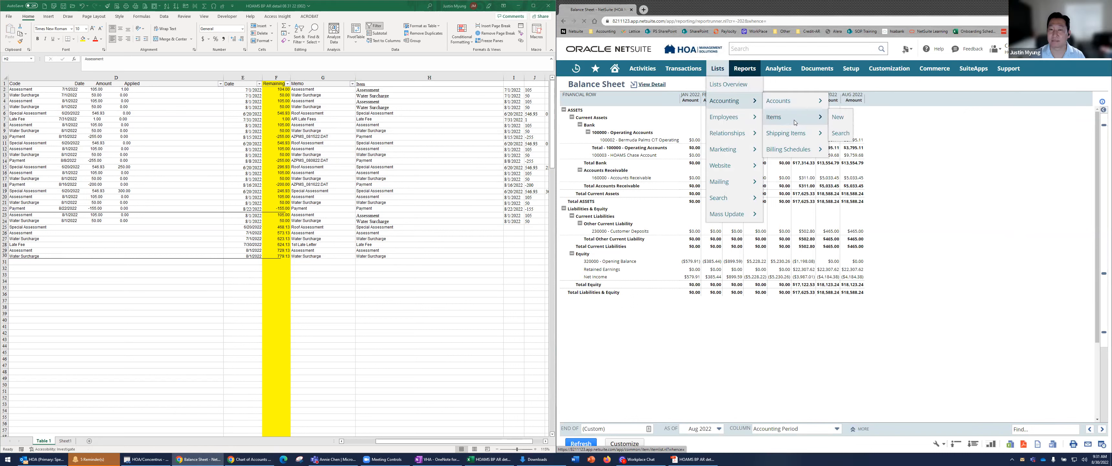
pyautogui.click(793, 124)
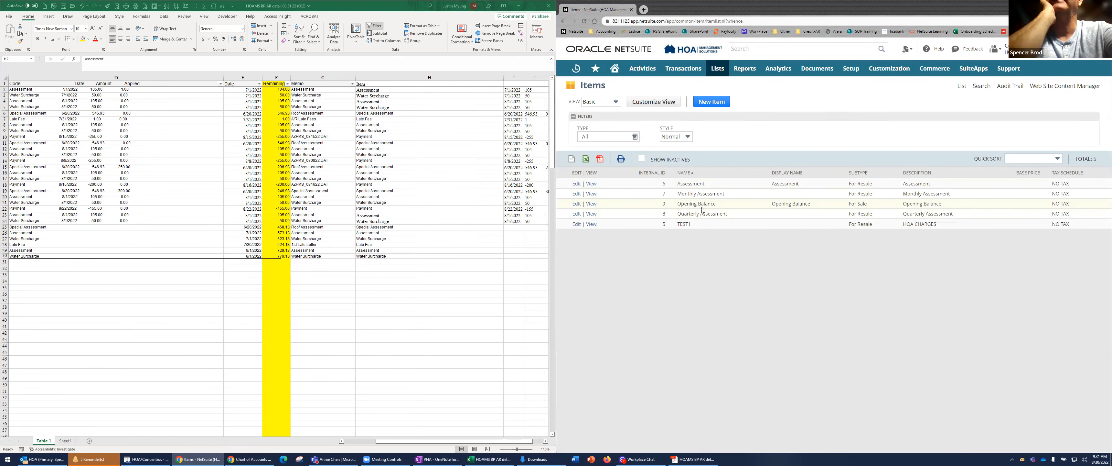
# Back in Excel, replace the item in H2 with Opening Balance
pyautogui.click(374, 90)
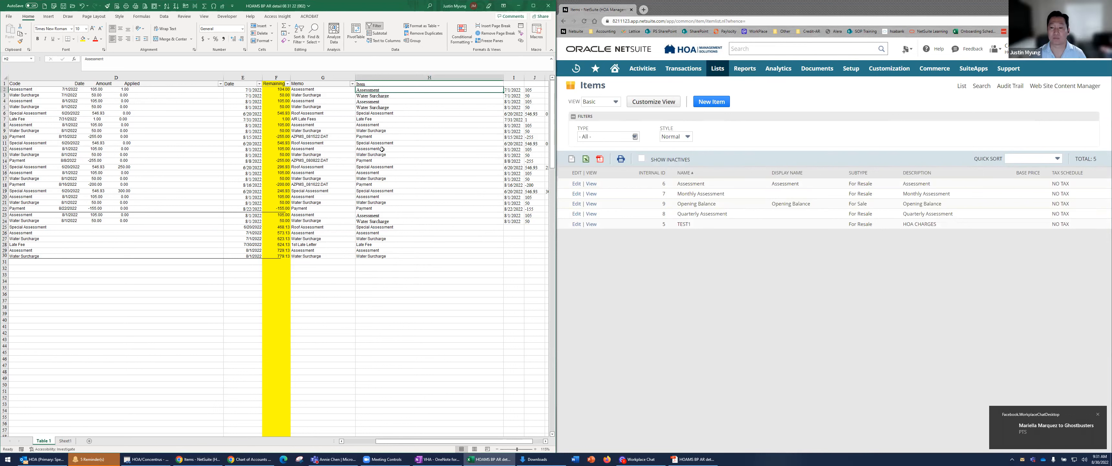
pyautogui.write('Opening')
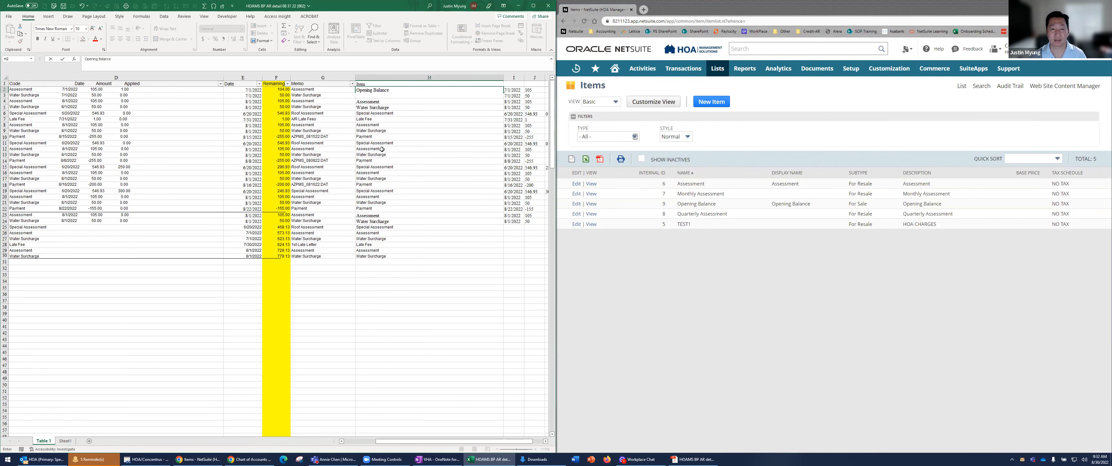
pyautogui.write(' Balance')
pyautogui.press('Return')
# Check the Opening Balance item's internal ID in NetSuite, and copy Opening Balance from H2 down through H30
pyautogui.click(664, 203)
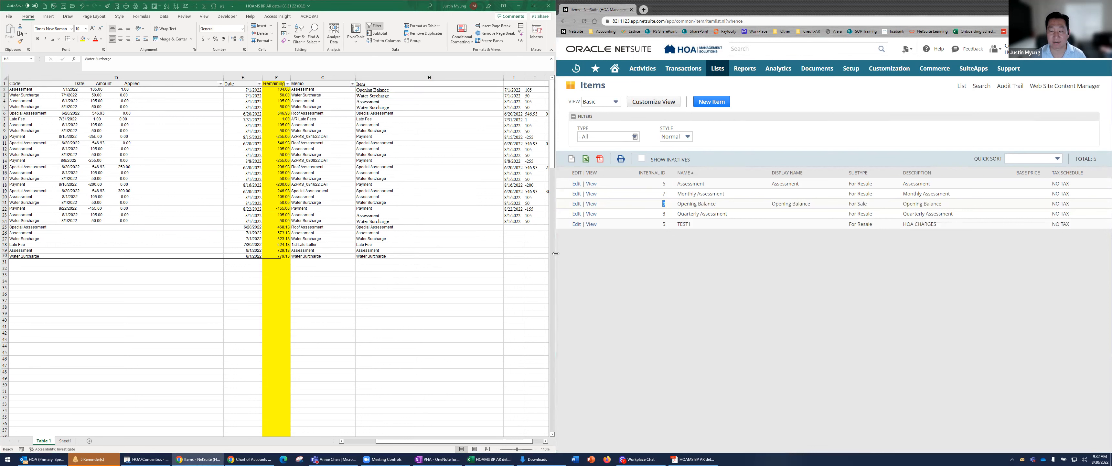
pyautogui.click(375, 96)
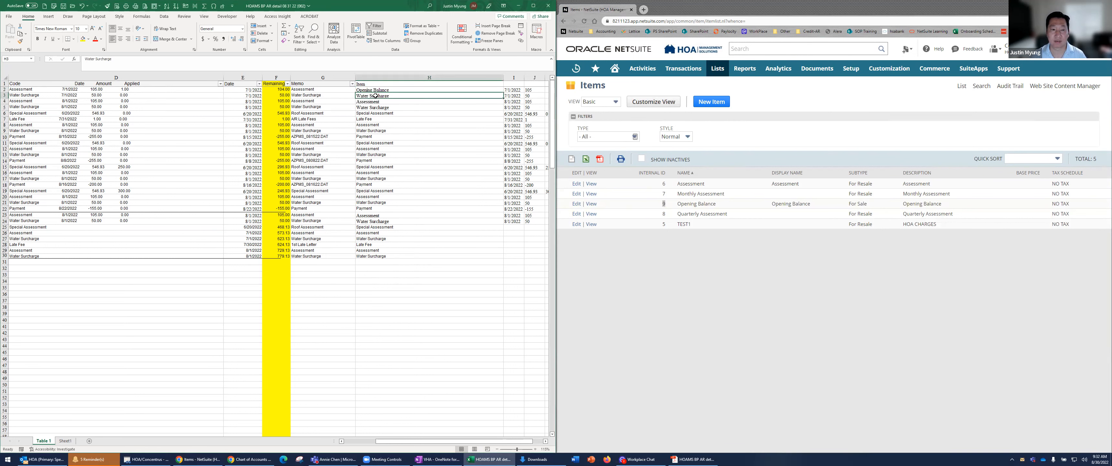
pyautogui.click(379, 89)
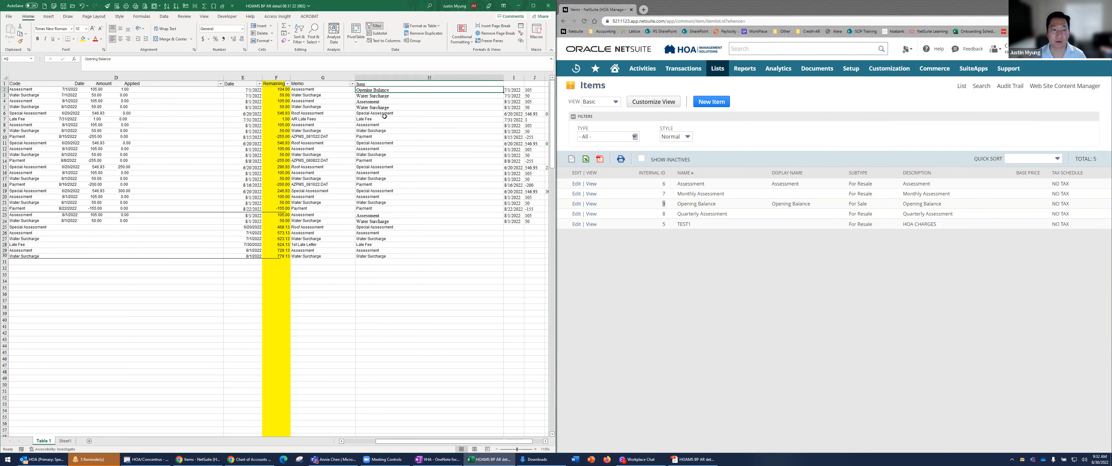
pyautogui.hotkey('ctrl', 'c')
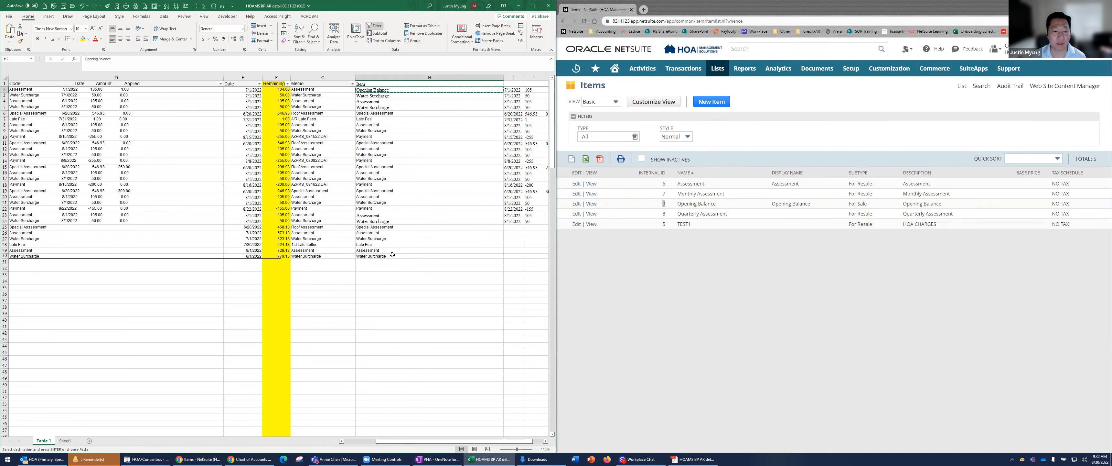
pyautogui.keyDown('shift'); pyautogui.click(392, 254); pyautogui.keyUp('shift')
pyautogui.hotkey('ctrl', 'v')
pyautogui.click(401, 126)
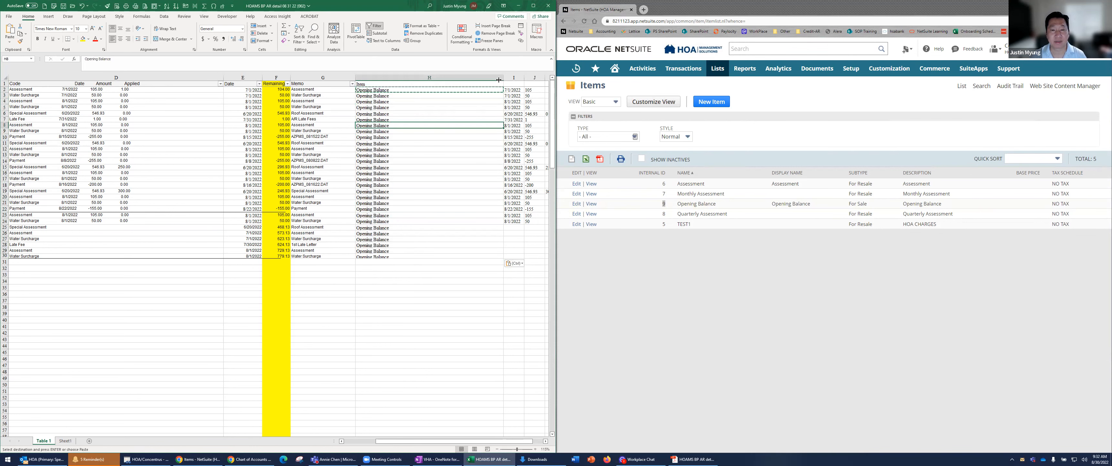
# Narrow the Item column to fit its text and delete the leftover split columns I through L
pyautogui.moveTo(502, 75); pyautogui.dragTo(466, 81)
pyautogui.rightClick(466, 81)
pyautogui.click(480, 153)
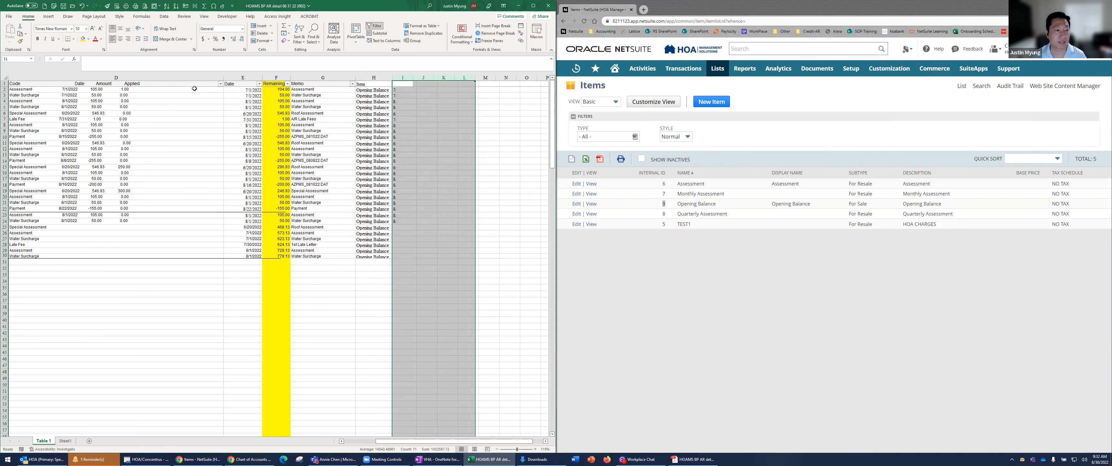
# Delete column D, which holds the combined Code, Date, Amount and Applied text, from the table
pyautogui.click(181, 149)
pyautogui.moveTo(48, 113); pyautogui.dragTo(2, 154)
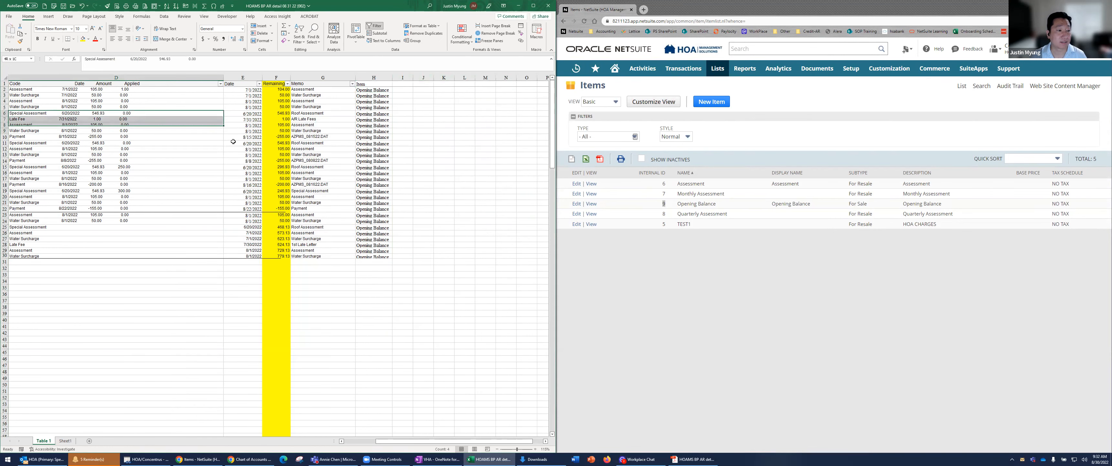
pyautogui.moveTo(233, 141); pyautogui.dragTo(254, 142)
pyautogui.click(235, 168)
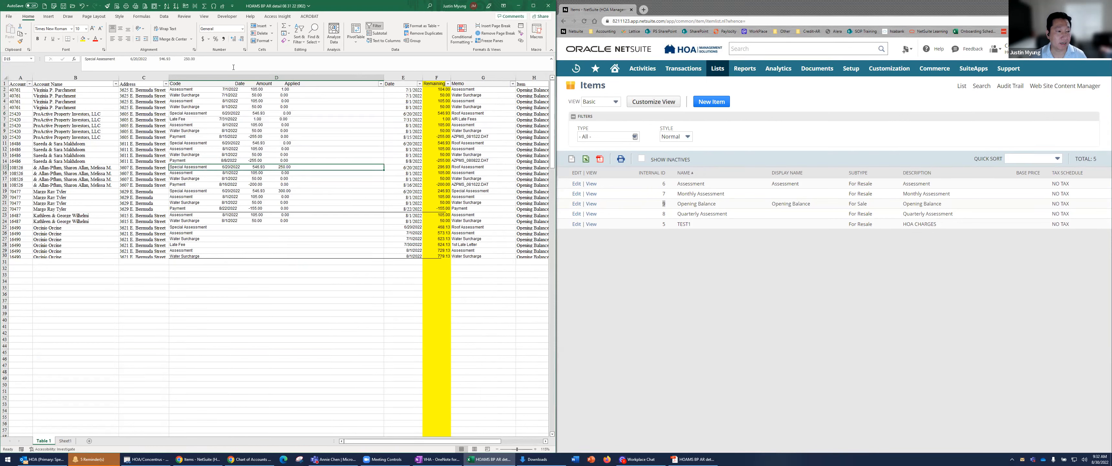
pyautogui.click(229, 77)
pyautogui.rightClick(230, 77)
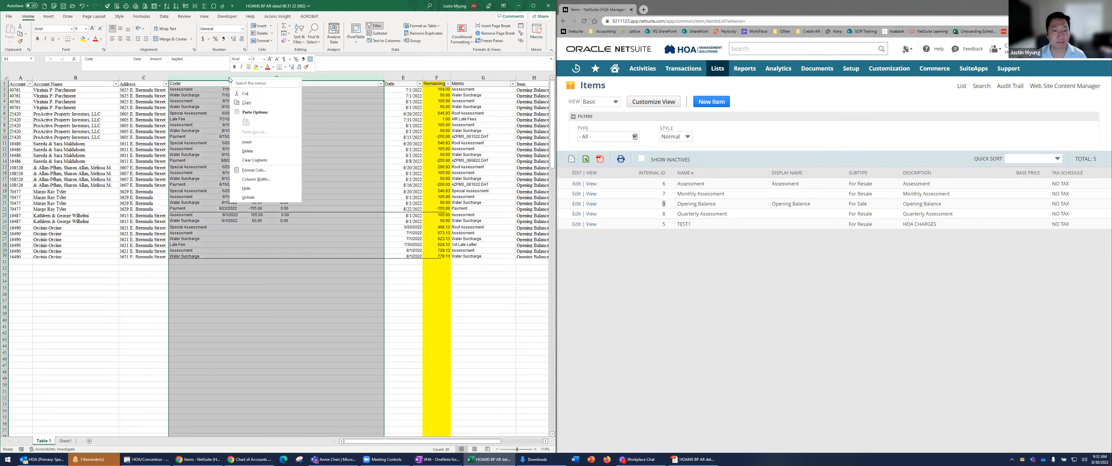
pyautogui.click(249, 152)
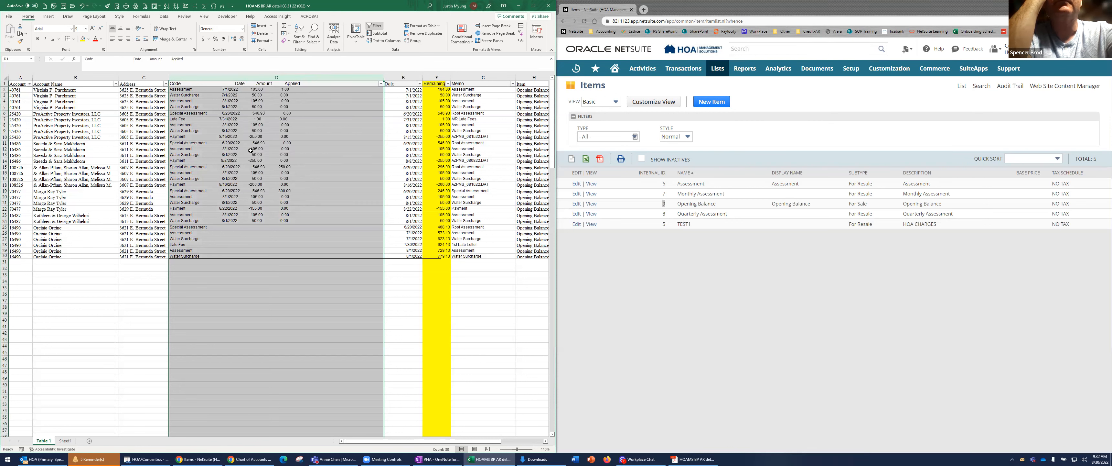
pyautogui.click(267, 119)
pyautogui.click(110, 132)
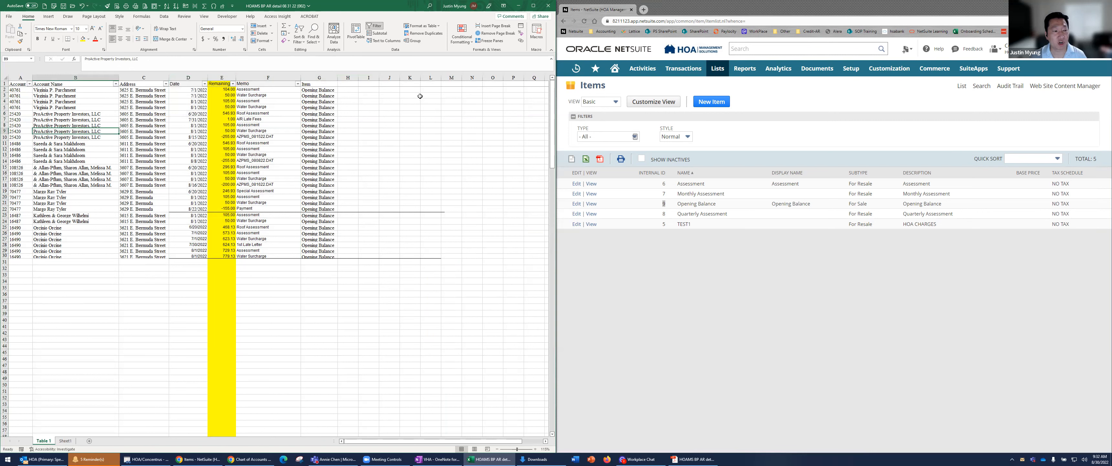
# Select the account names in column B from row 2 down, and open the Home Owners list in NetSuite
pyautogui.moveTo(39, 97); pyautogui.dragTo(56, 209)
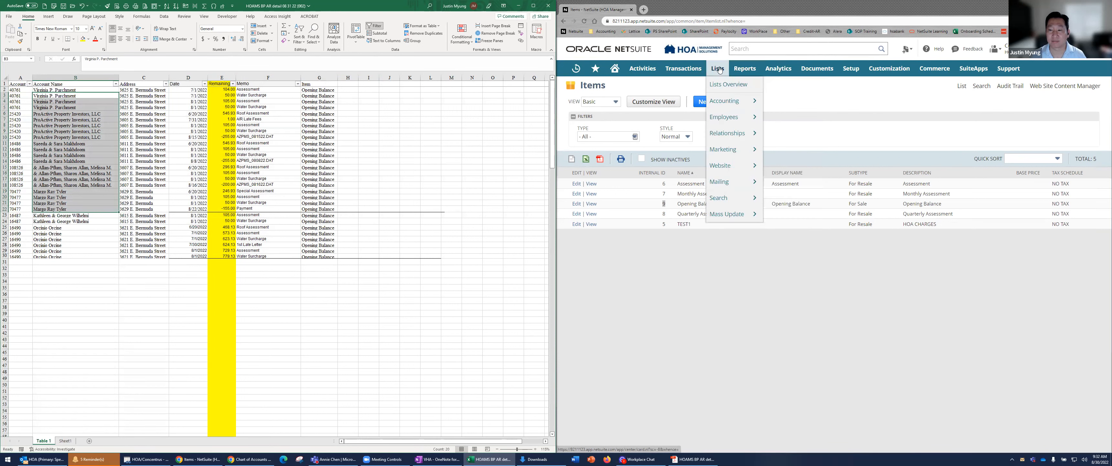
pyautogui.moveTo(733, 133)
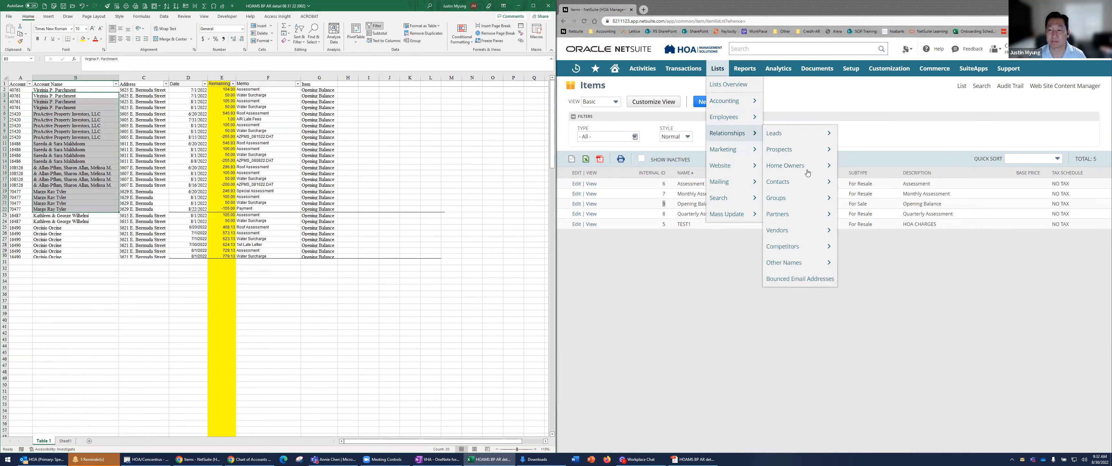
pyautogui.moveTo(807, 171)
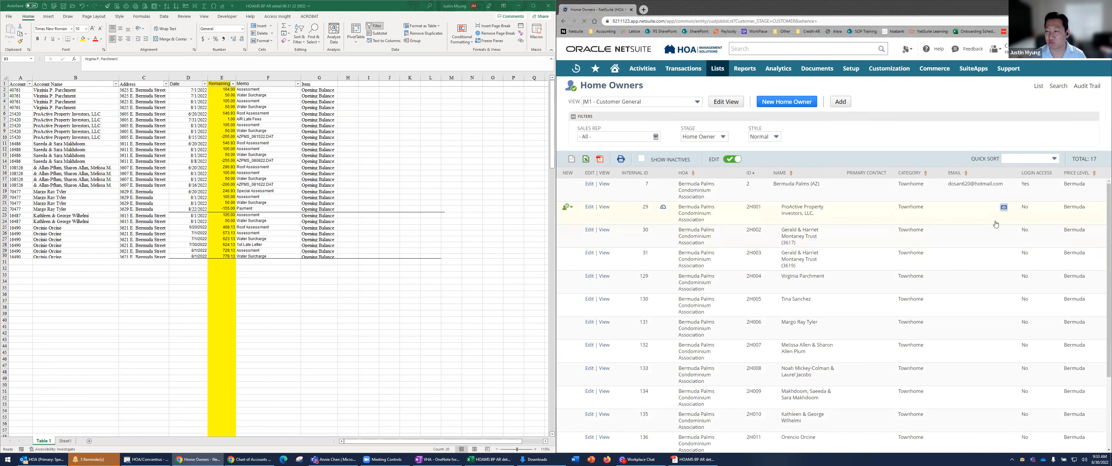
# Open the JM1 - Customer General view for customization and start editing the Stage entry among its available filters
pyautogui.click(726, 102)
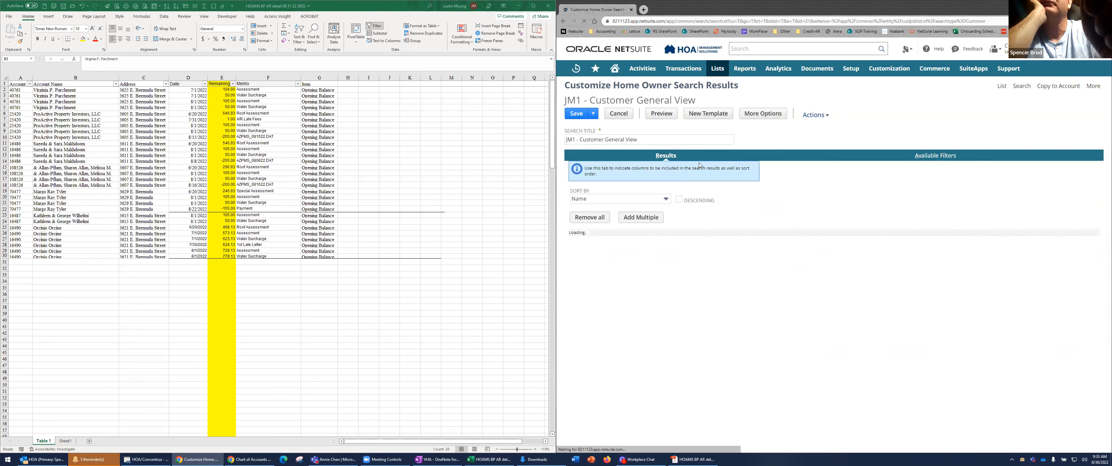
pyautogui.click(933, 159)
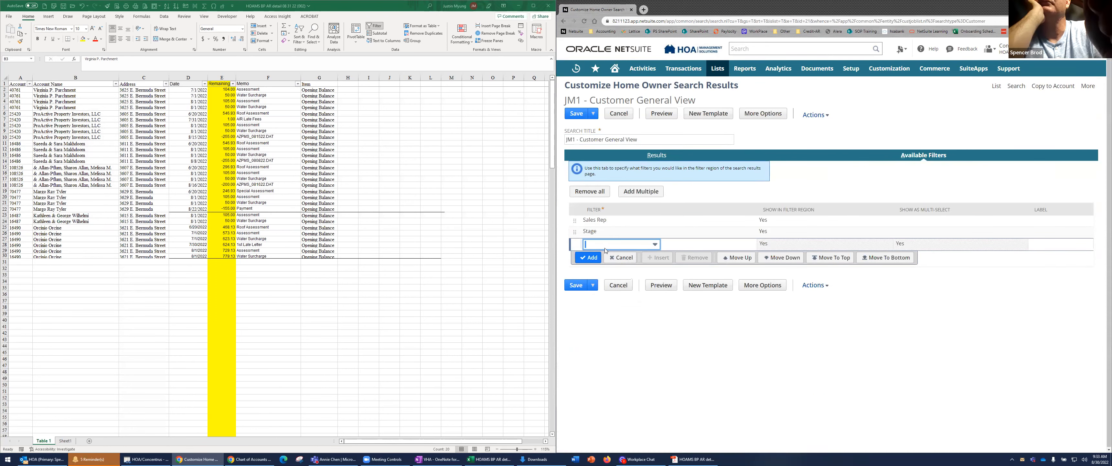
pyautogui.click(604, 233)
pyautogui.click(605, 234)
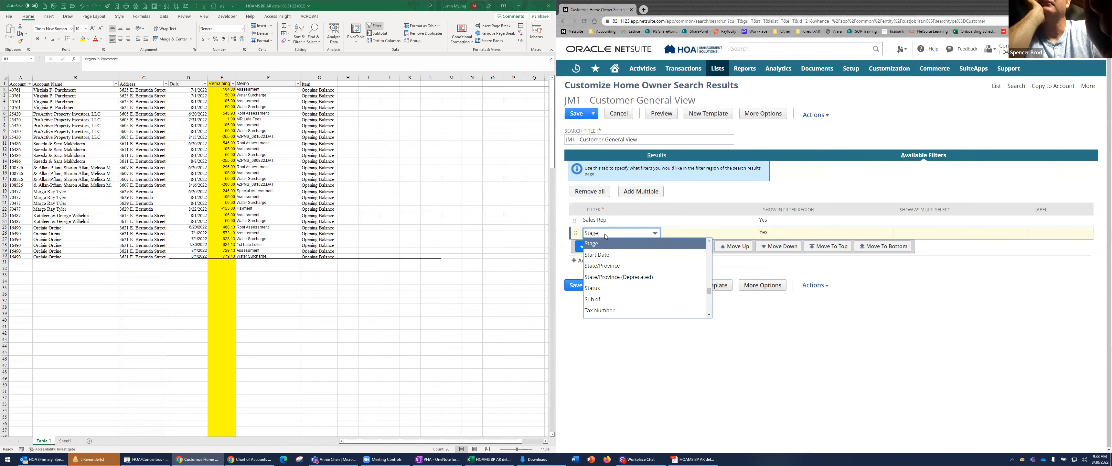
pyautogui.write('hoa')
pyautogui.click(590, 243)
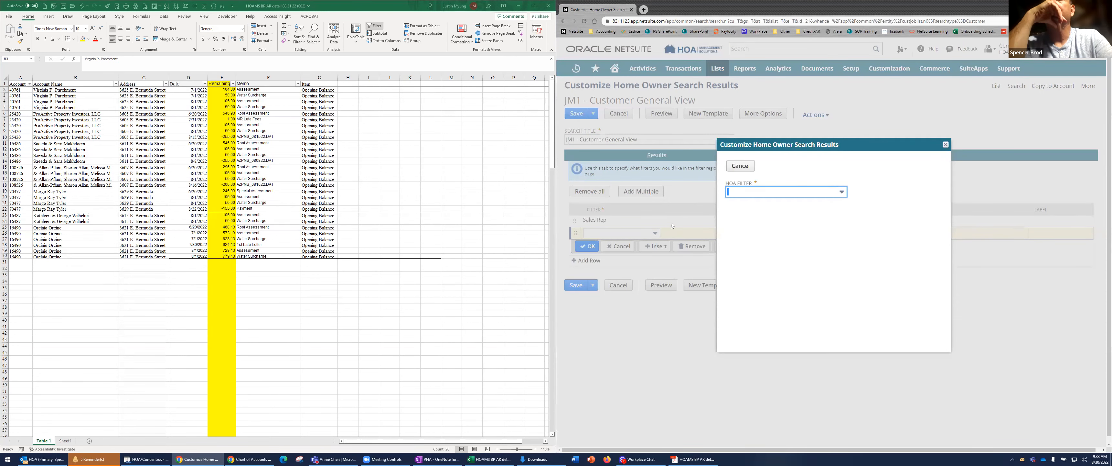
pyautogui.click(754, 194)
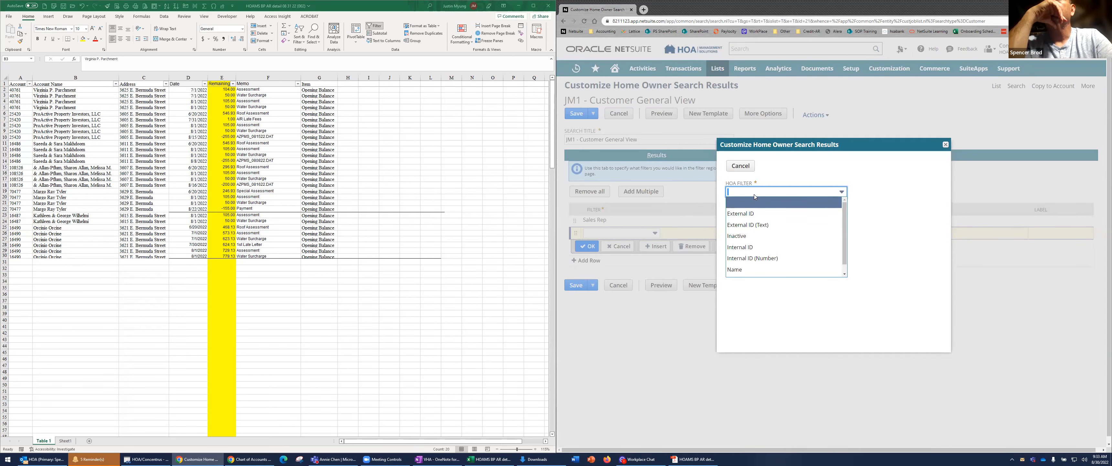
pyautogui.click(744, 167)
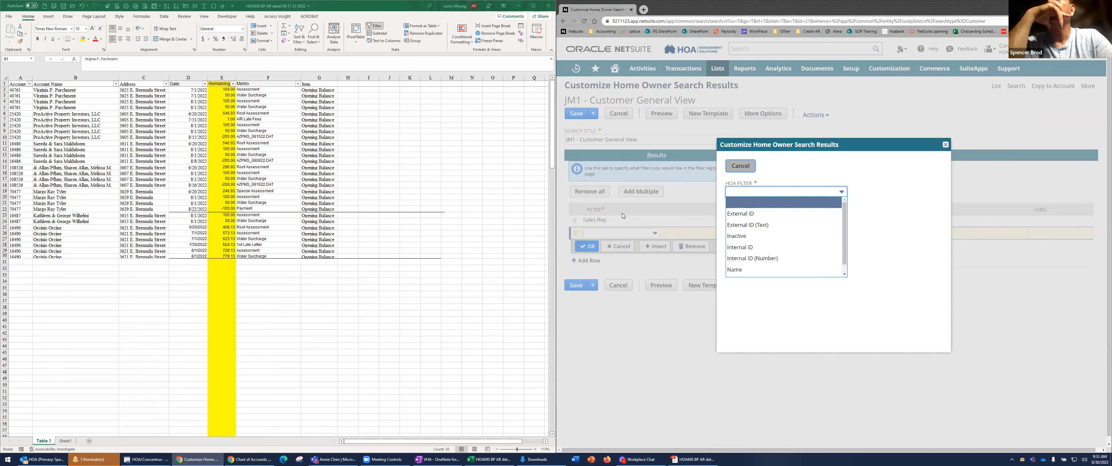
# Replace the Stage filter with HOA (Custom), show it in the filter region, and save the view
pyautogui.click(610, 234)
pyautogui.scroll(-10, 650, 293)
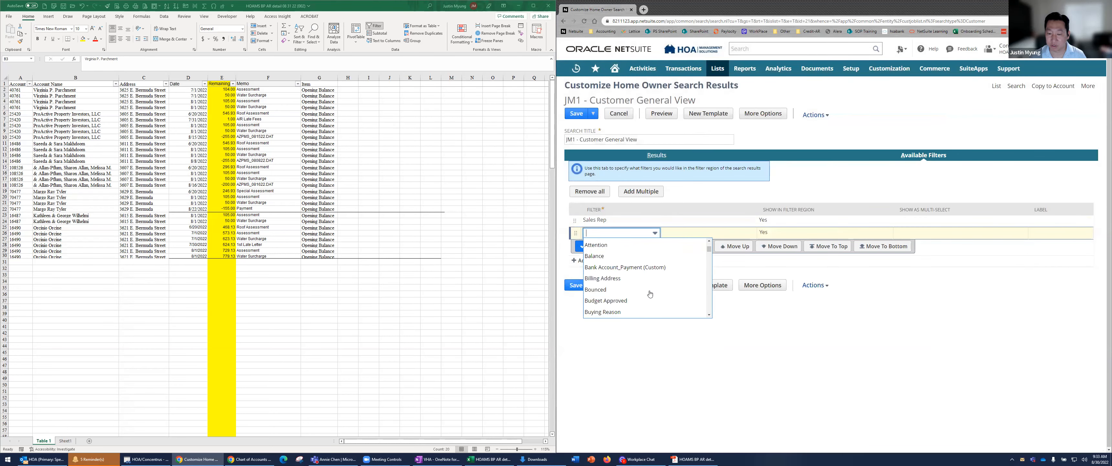
pyautogui.scroll(5, 649, 293)
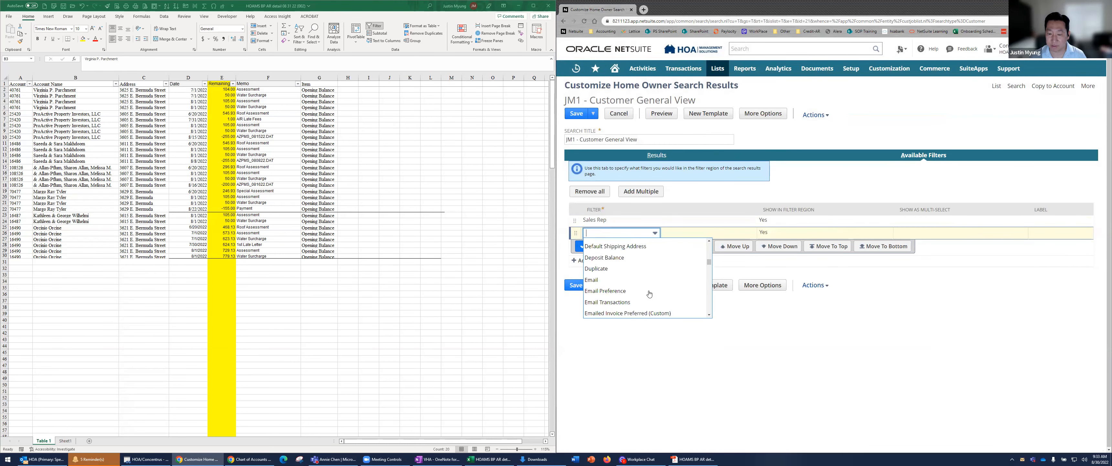
pyautogui.scroll(-3, 649, 294)
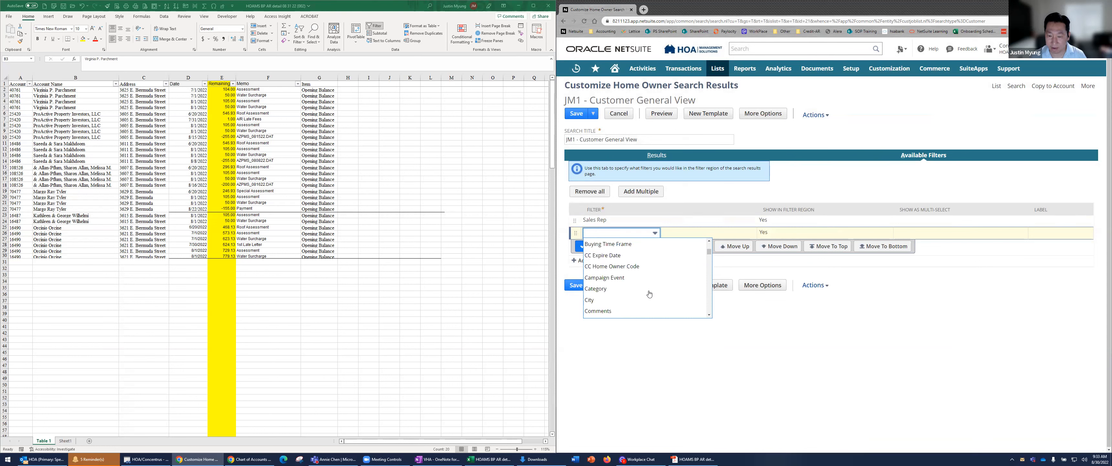
pyautogui.scroll(-8, 651, 294)
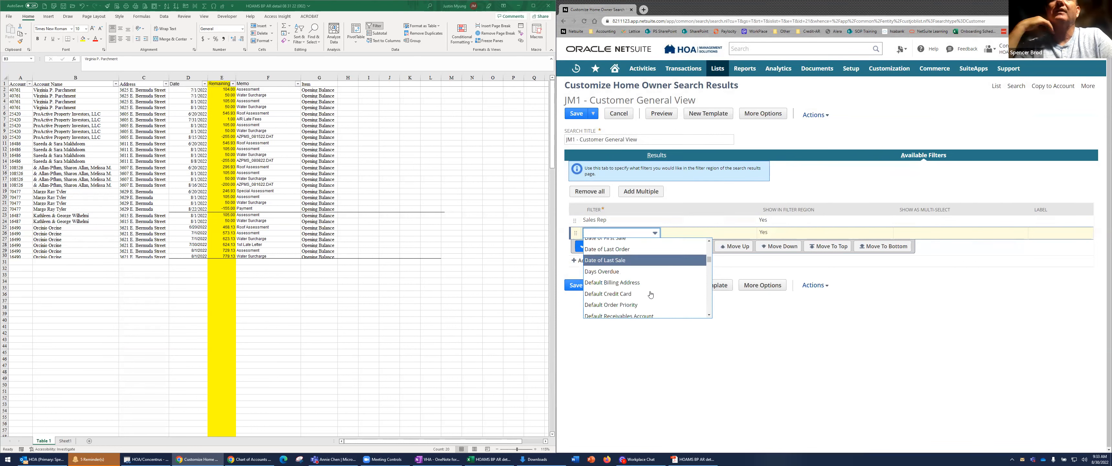
pyautogui.scroll(-2, 650, 294)
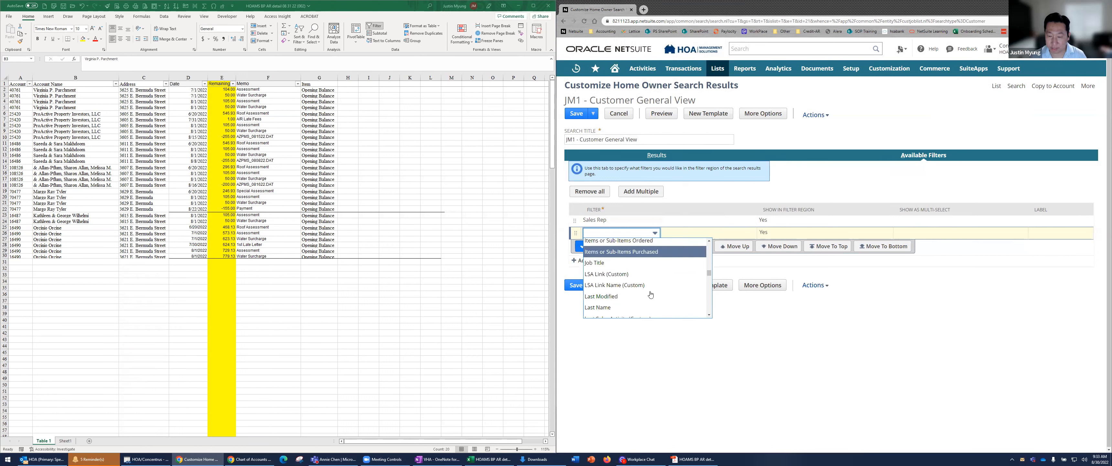
pyautogui.scroll(4, 650, 295)
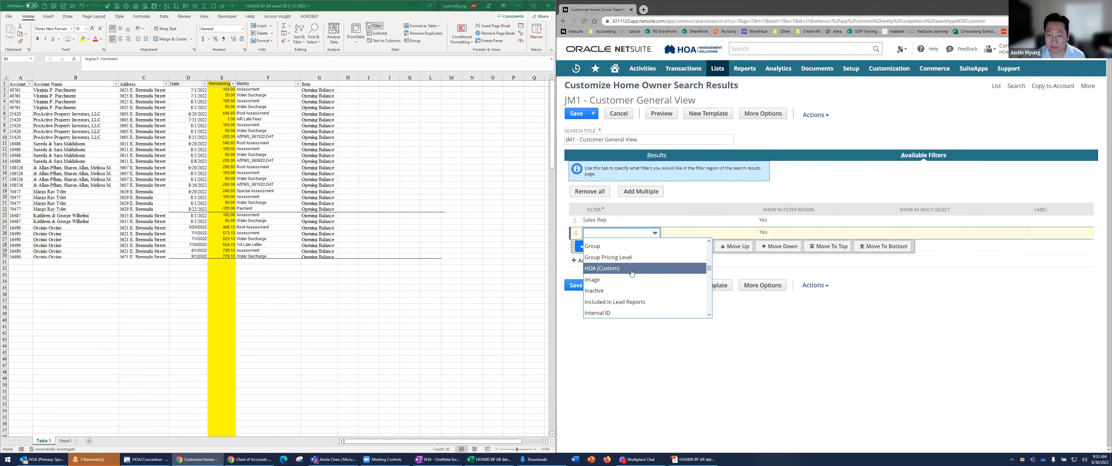
pyautogui.click(647, 268)
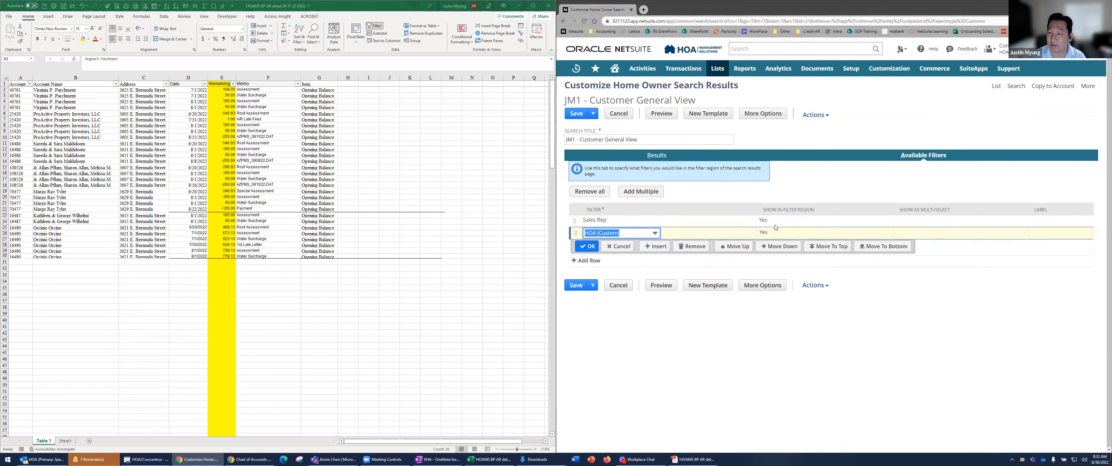
pyautogui.click(763, 233)
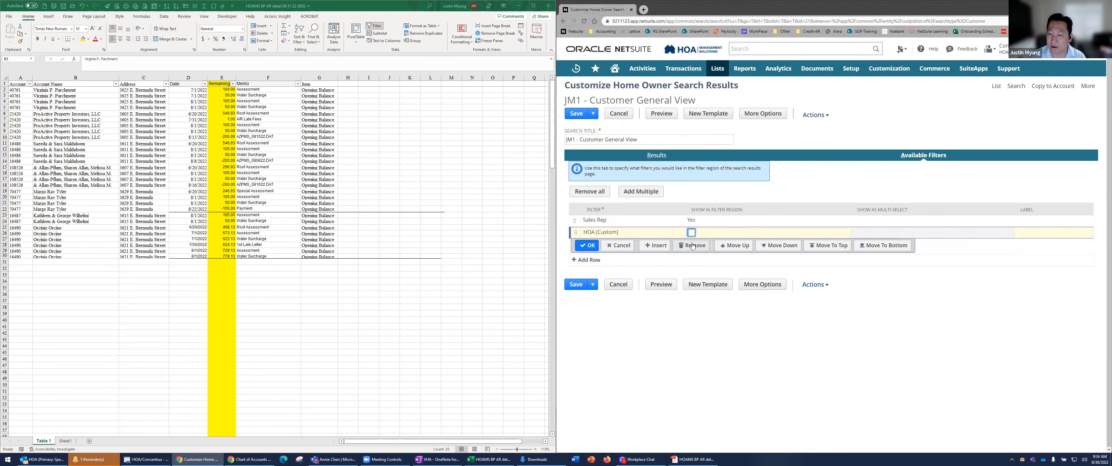
pyautogui.click(691, 233)
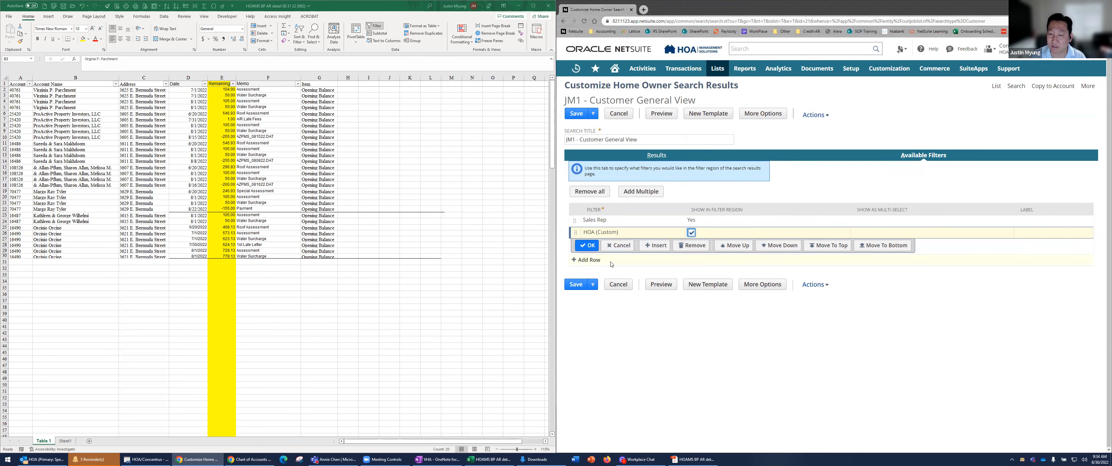
pyautogui.click(588, 246)
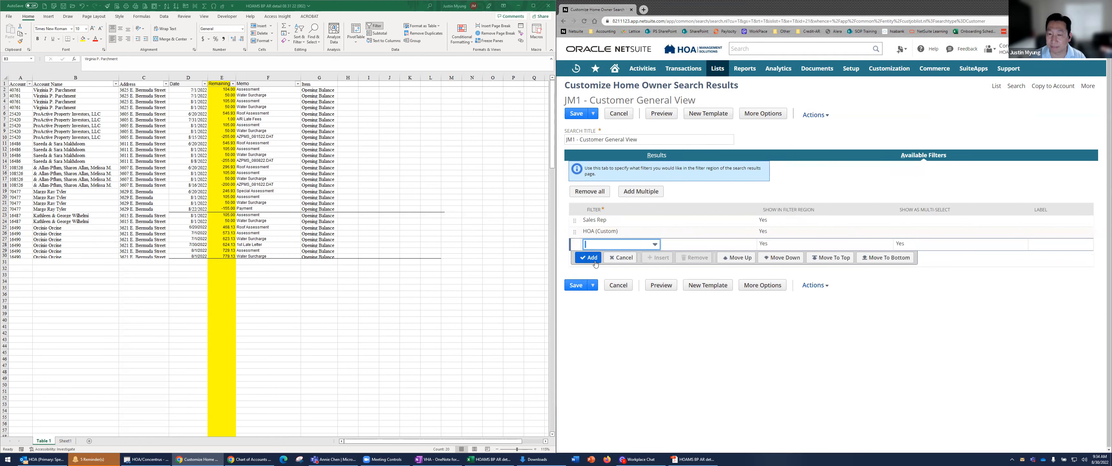
pyautogui.click(657, 157)
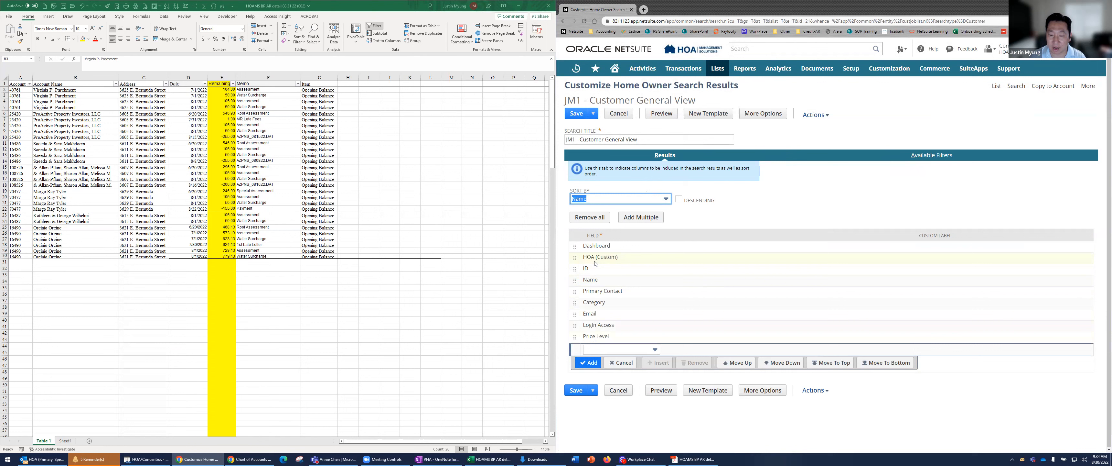
pyautogui.click(579, 115)
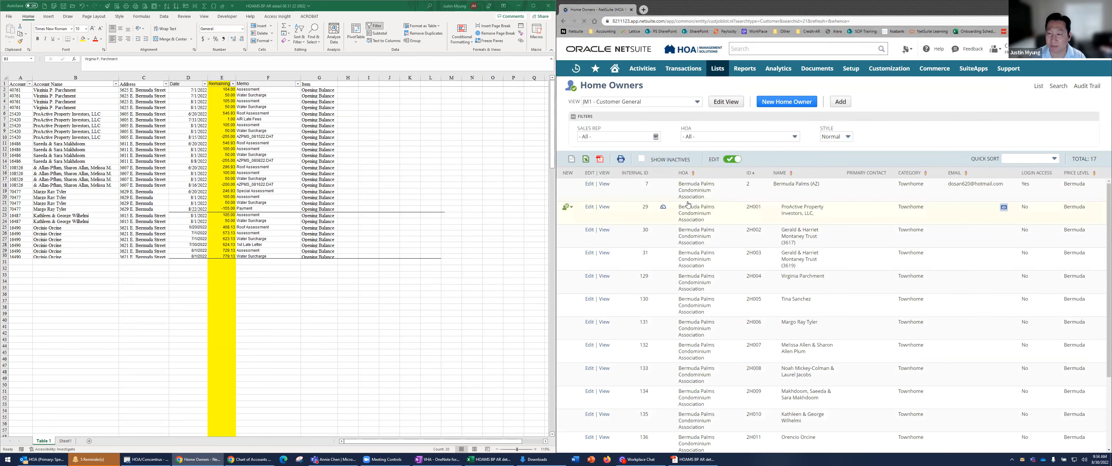
# Filter the Home Owners list by the HOA Bermuda Palms Condominium Association and look through the owners
pyautogui.click(697, 138)
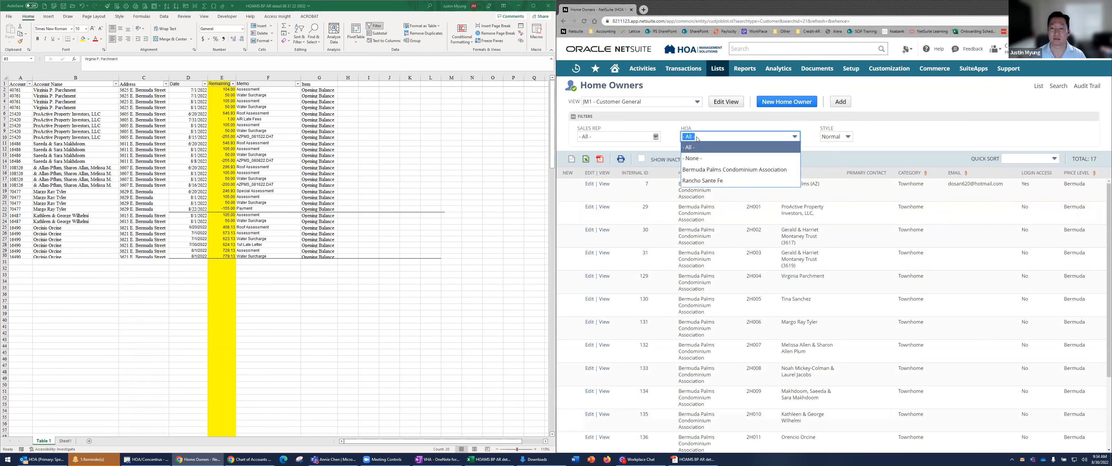
pyautogui.click(713, 169)
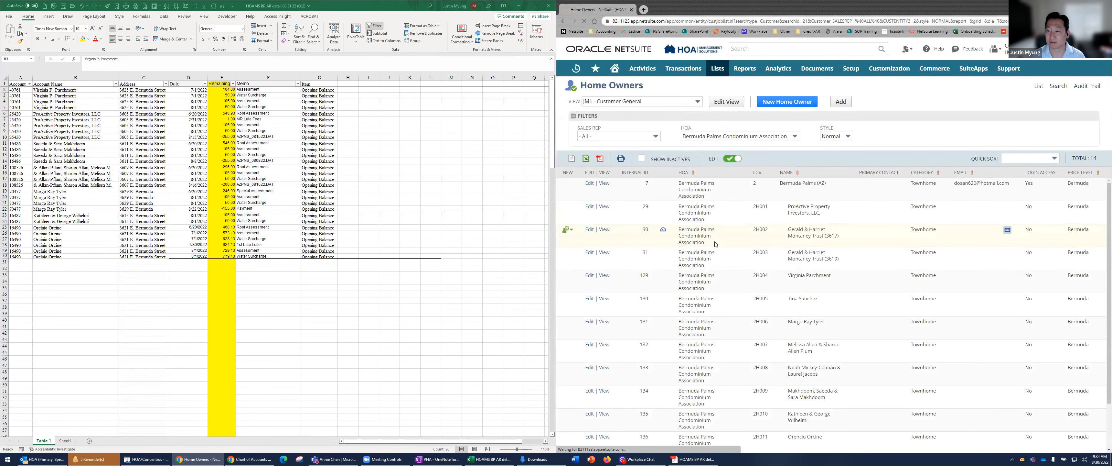
pyautogui.scroll(-1, 715, 244)
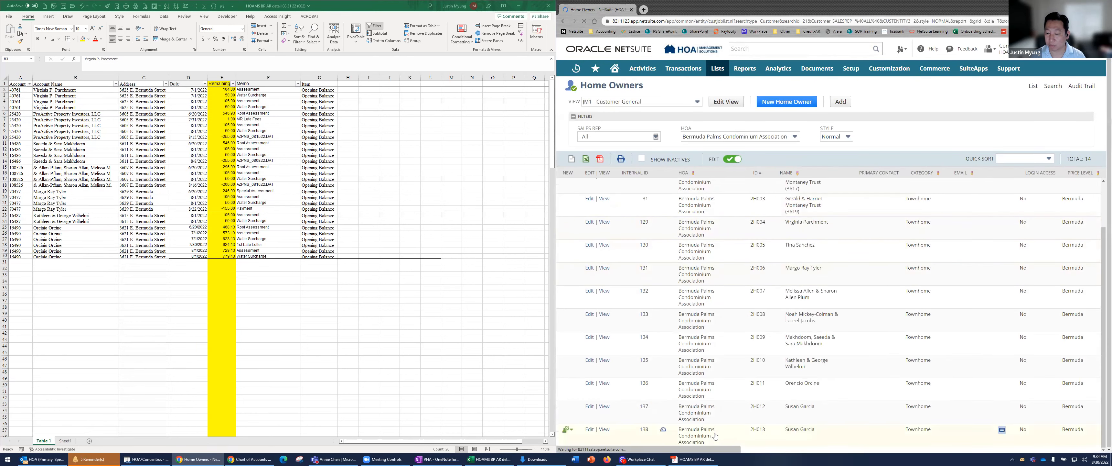
pyautogui.scroll(2, 715, 430)
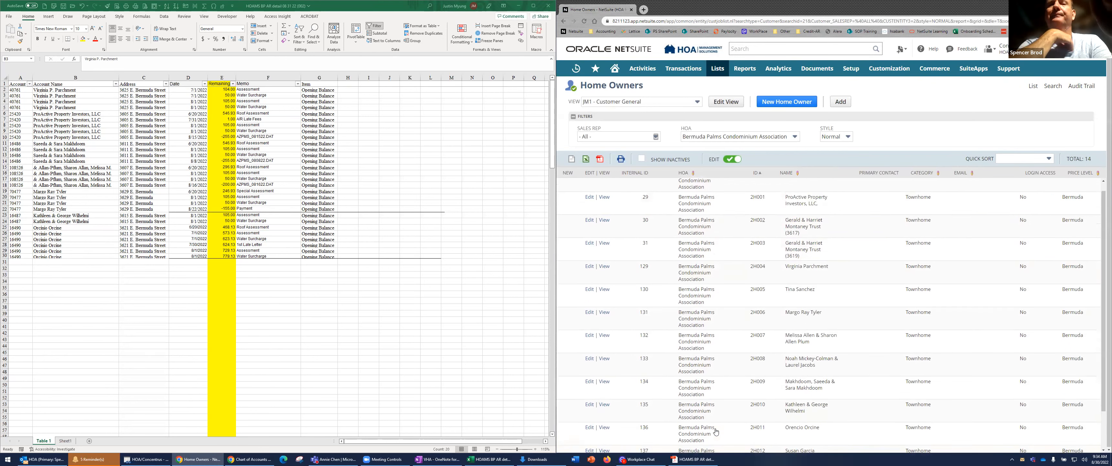
# Open the JM1 - Customer General view for customization again
pyautogui.click(726, 102)
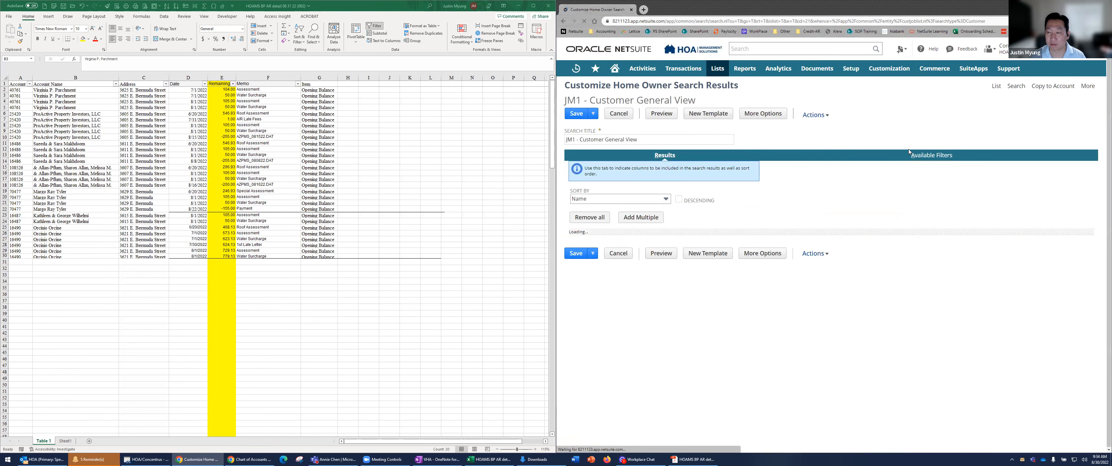
pyautogui.click(919, 158)
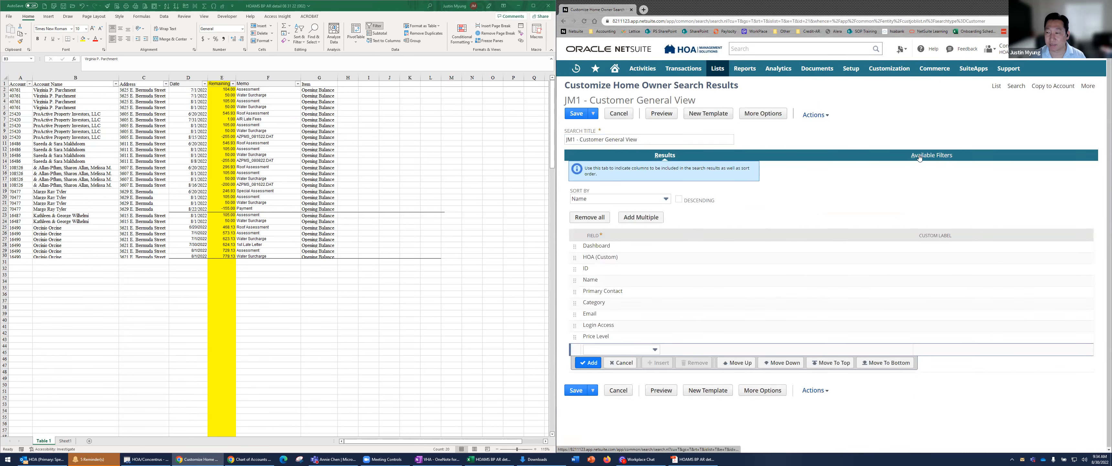
pyautogui.click(610, 245)
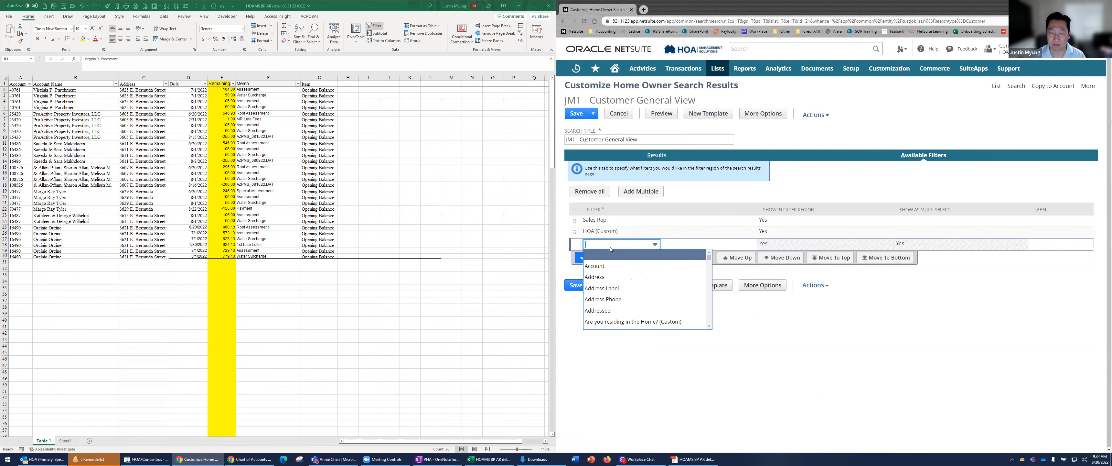
pyautogui.write('le')
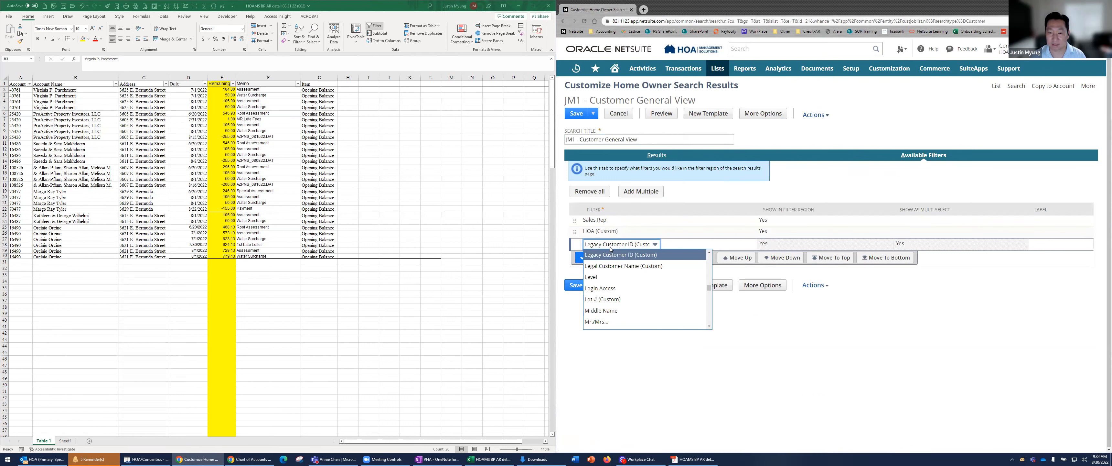
pyautogui.click(616, 255)
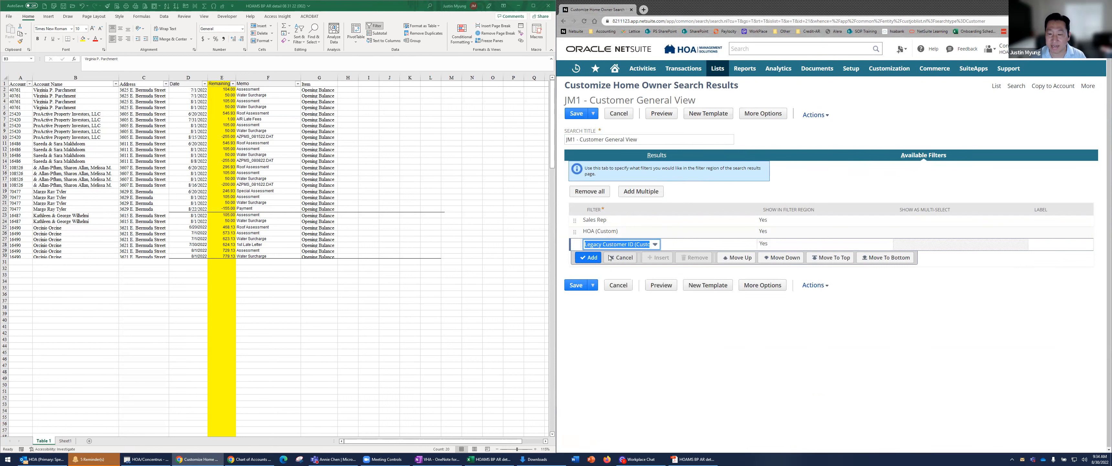
pyautogui.click(588, 259)
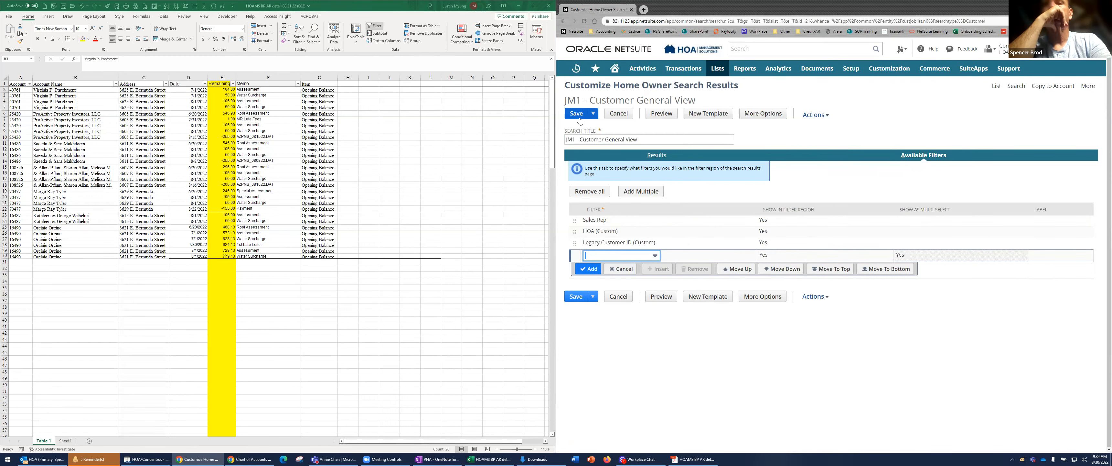
pyautogui.click(613, 243)
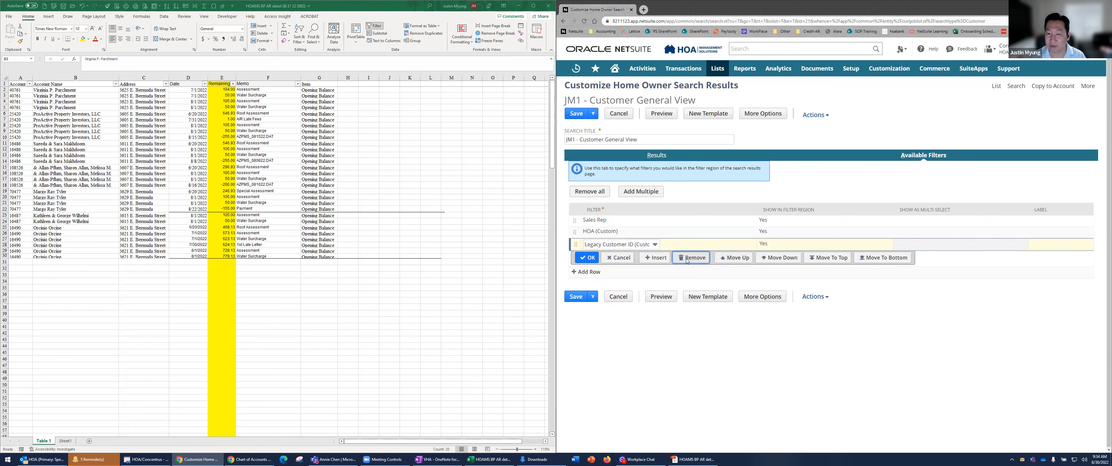
pyautogui.click(691, 257)
# Add Legacy Customer ID (Custom) as a column in the view's results and save the view
pyautogui.click(606, 351)
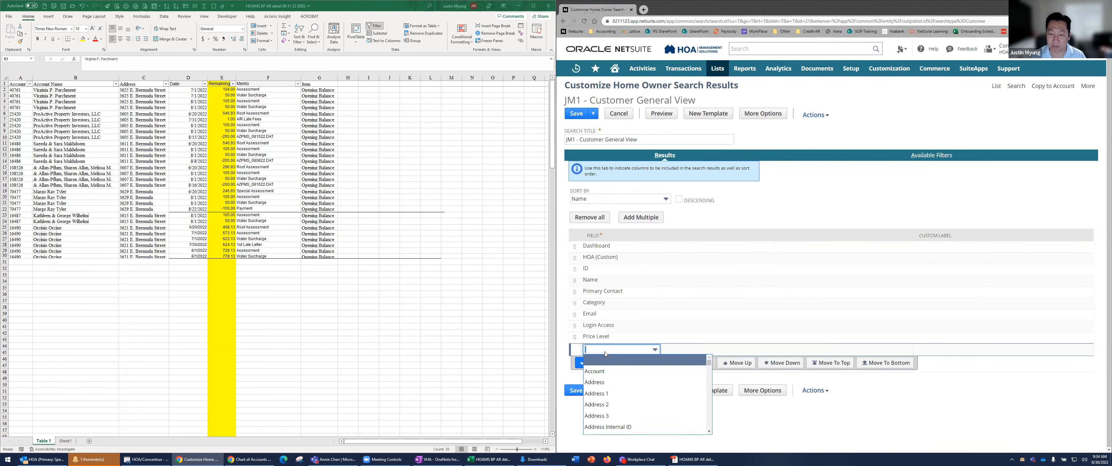
pyautogui.write('leg')
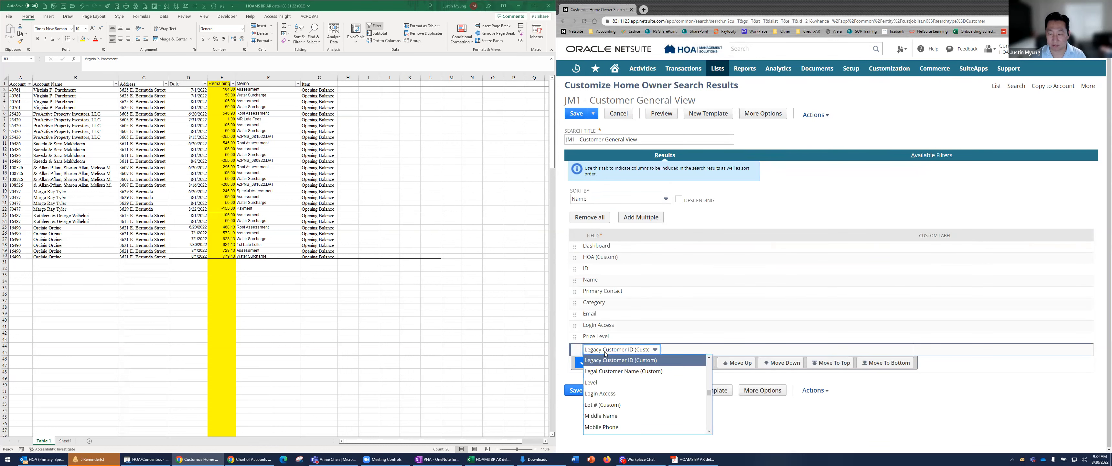
pyautogui.press('Return')
pyautogui.click(589, 362)
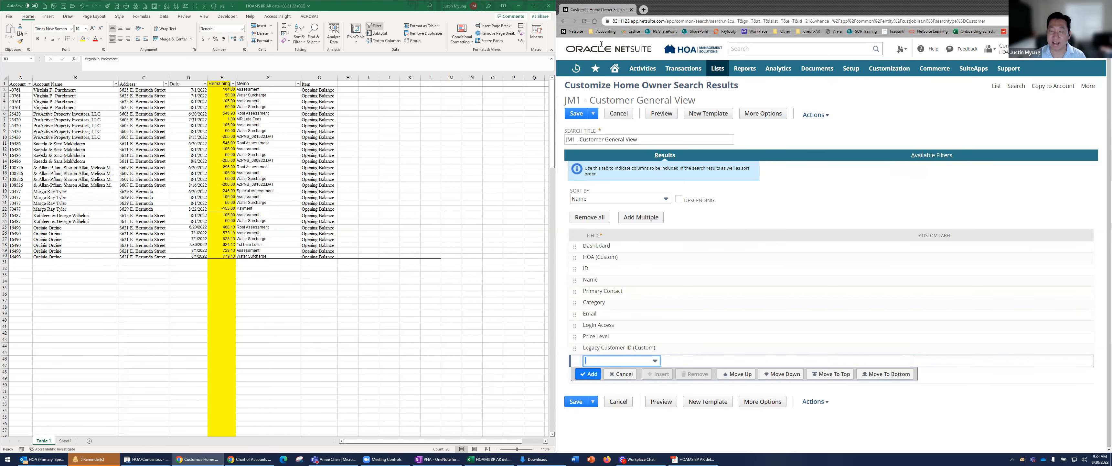
pyautogui.click(576, 113)
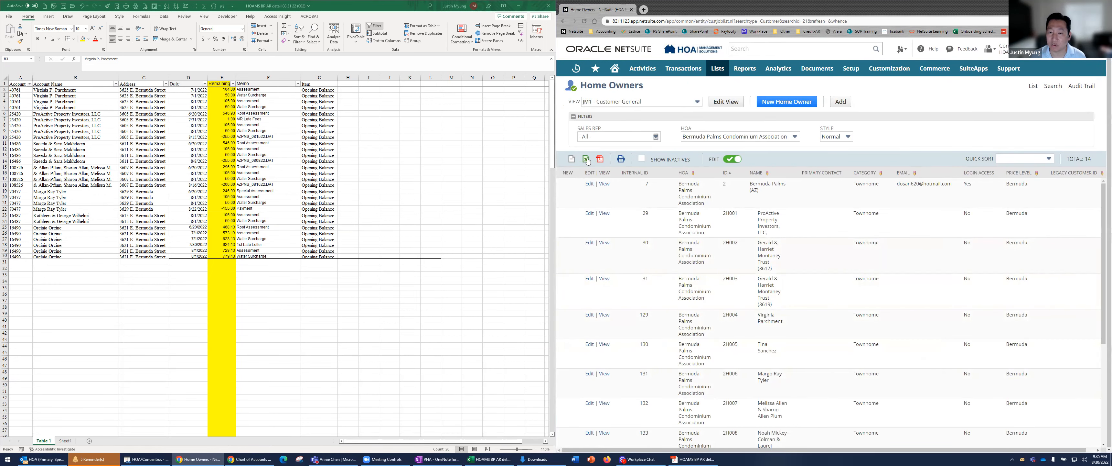
# Open the Home Owners list exported from NetSuite in Excel and place its window beside the delinquency workbook
pyautogui.hotkey('alt', 'Tab')
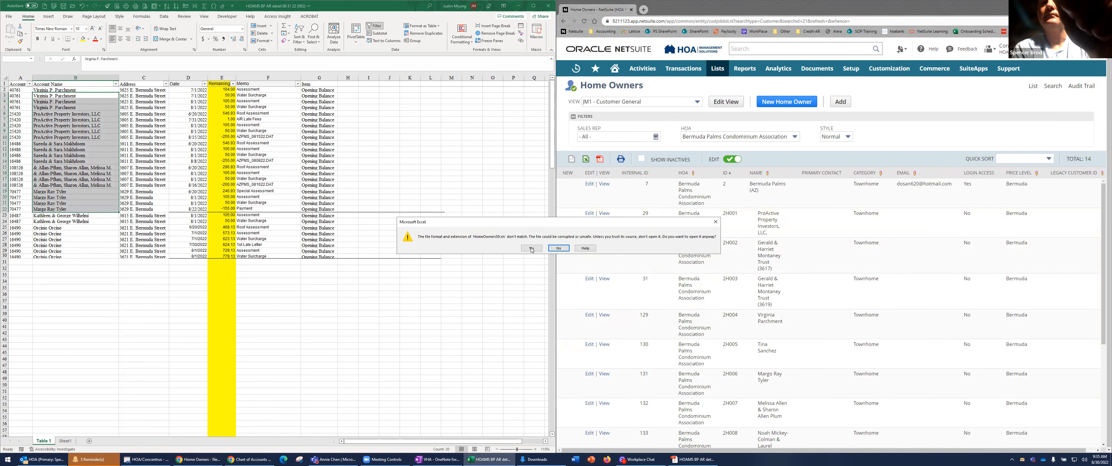
pyautogui.click(529, 249)
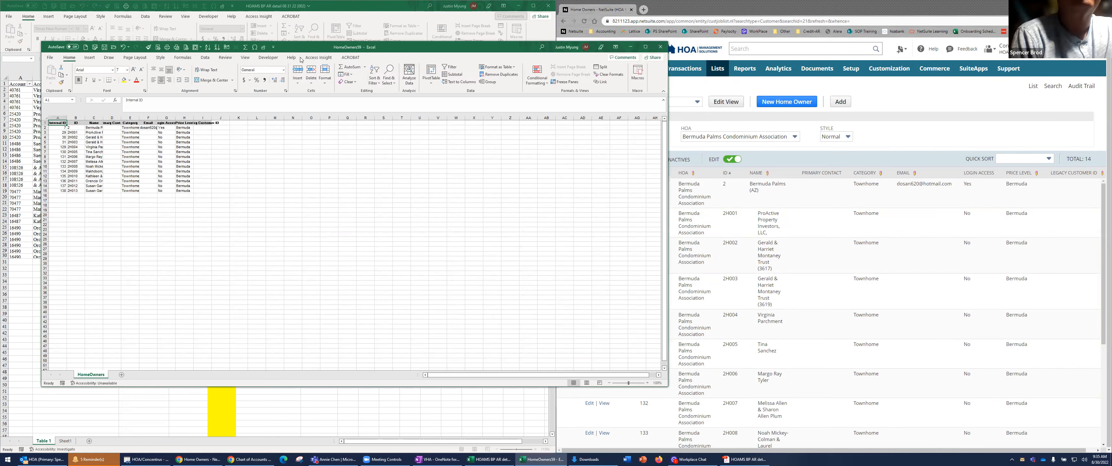
pyautogui.press('super+Right')
pyautogui.click(680, 164)
pyautogui.scroll(4, 669, 154)
pyautogui.scroll(1, 675, 109)
# Delete the Primary Contact, Category, Email and Login Access columns from the HomeOwners sheet
pyautogui.rightClick(683, 77)
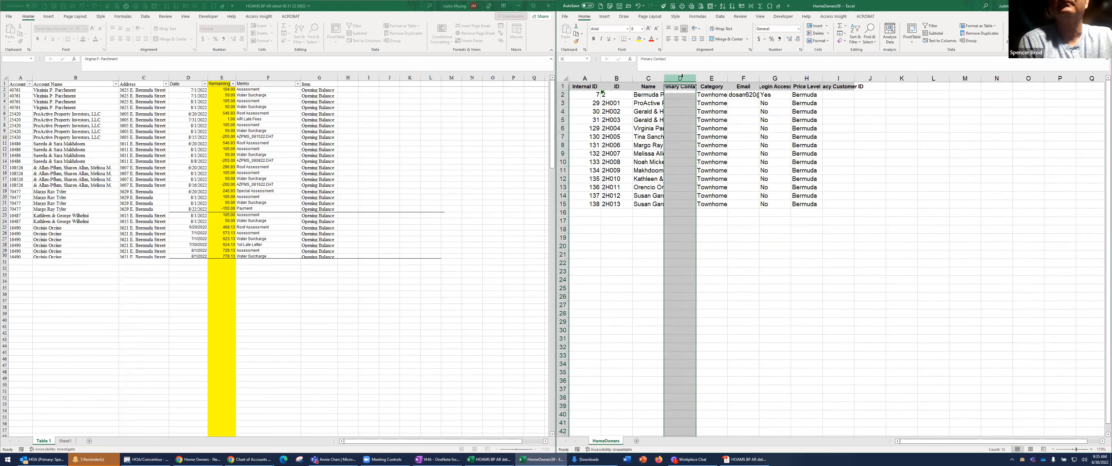
pyautogui.click(710, 148)
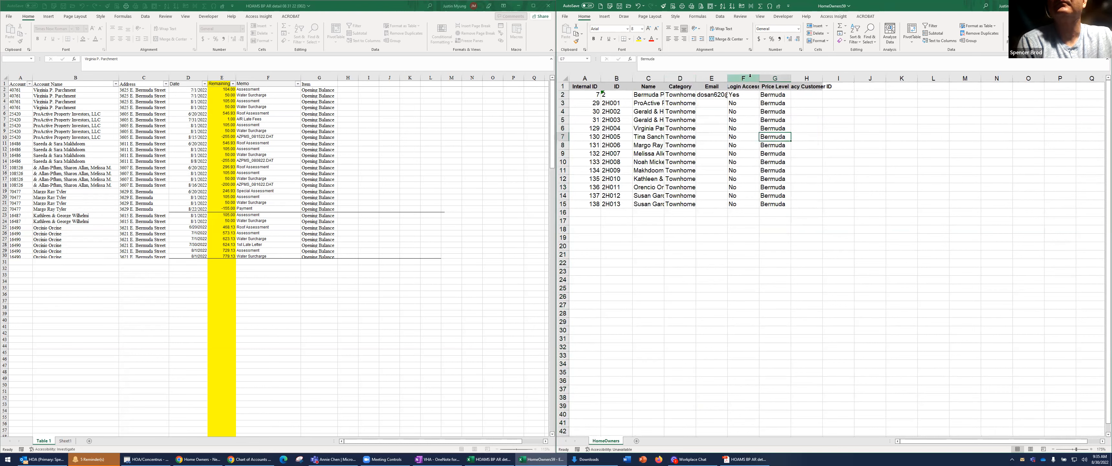
pyautogui.rightClick(751, 78)
pyautogui.click(772, 155)
pyautogui.moveTo(679, 78); pyautogui.dragTo(711, 77)
pyautogui.rightClick(711, 79)
pyautogui.click(729, 152)
pyautogui.click(714, 145)
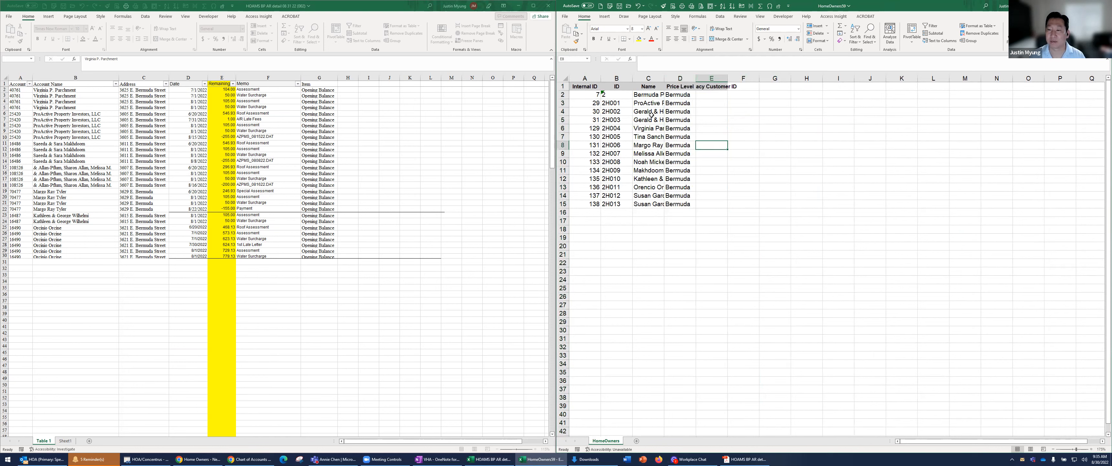
# AutoFit the widths of columns A to E on the HomeOwners sheet
pyautogui.moveTo(578, 78); pyautogui.dragTo(712, 78)
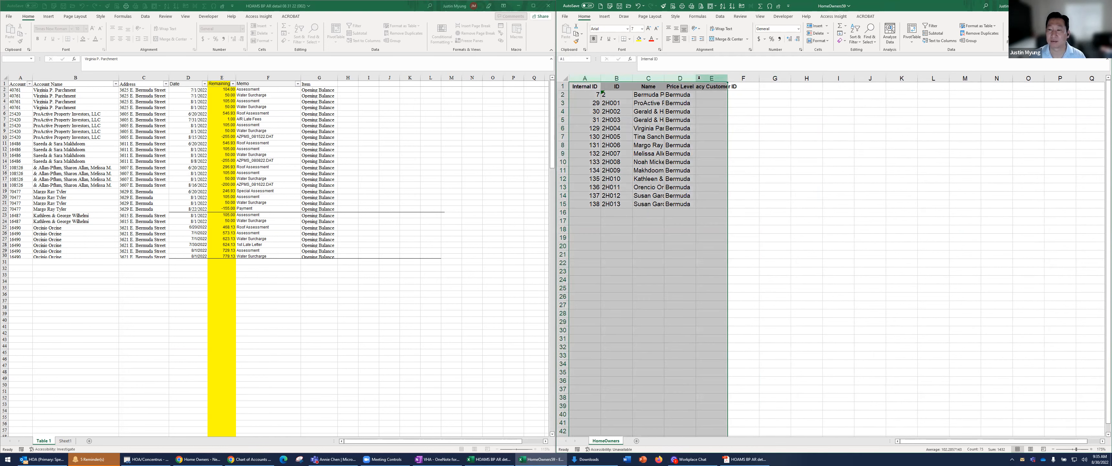
pyautogui.doubleClick(696, 78)
pyautogui.click(704, 130)
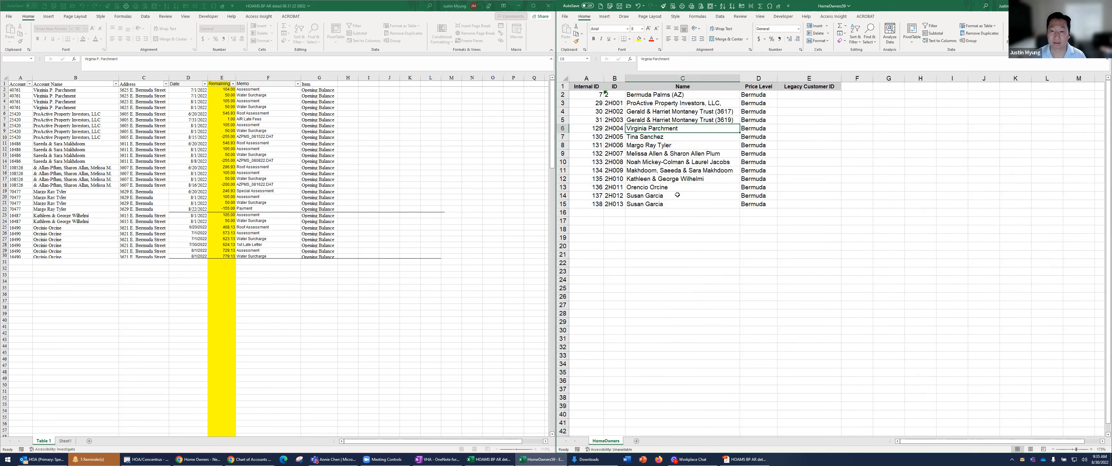
# Sort the delinquency table by Account Name in ascending order
pyautogui.moveTo(64, 96); pyautogui.dragTo(65, 208)
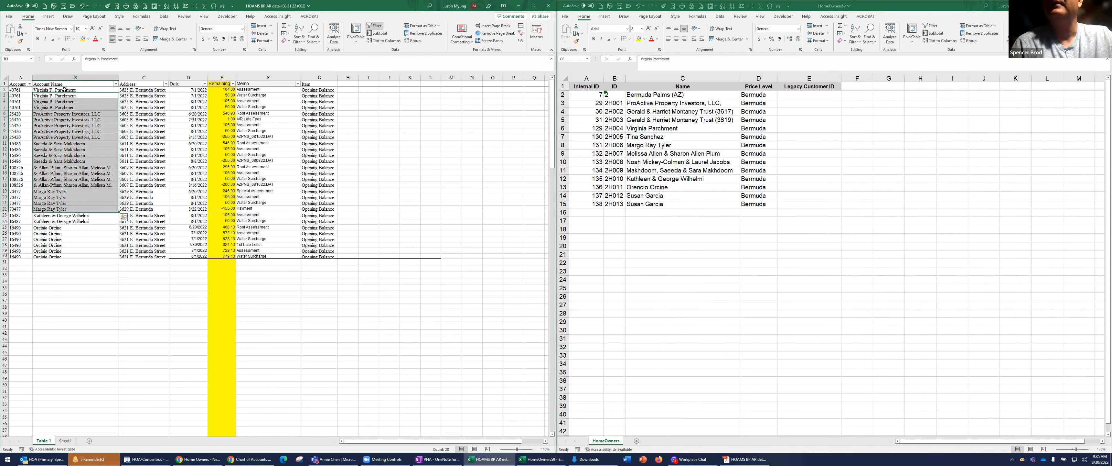
pyautogui.click(692, 163)
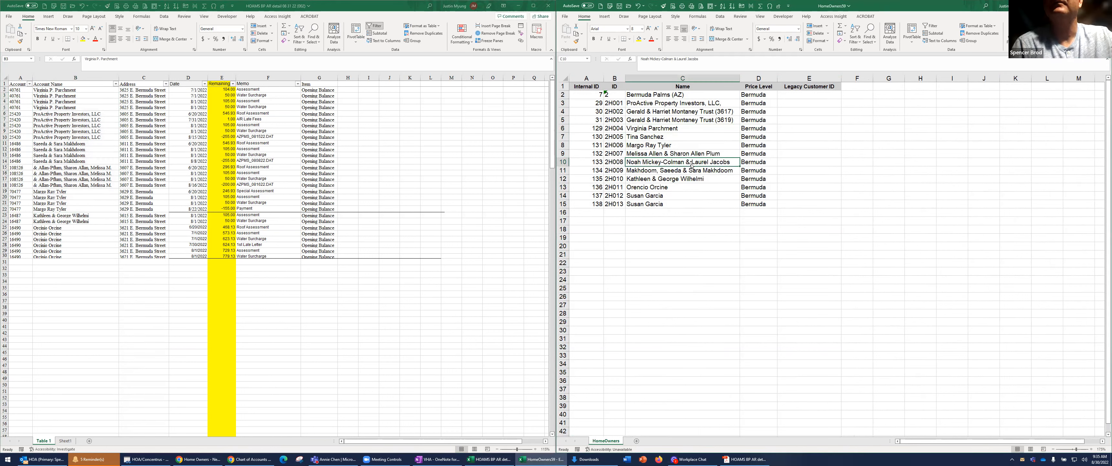
pyautogui.click(80, 85)
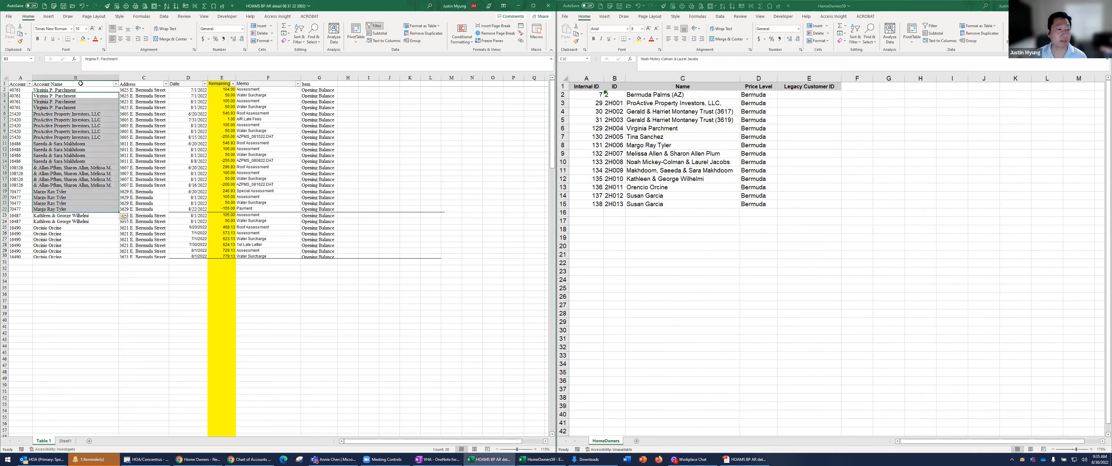
pyautogui.click(166, 6)
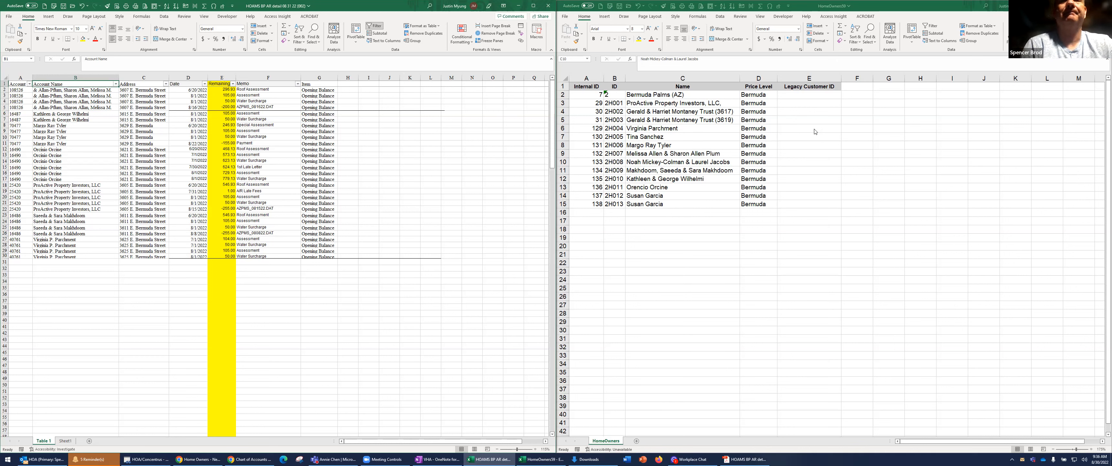
# Insert the missing first name at the start of the account name in B2 of the delinquency table
pyautogui.click(70, 89)
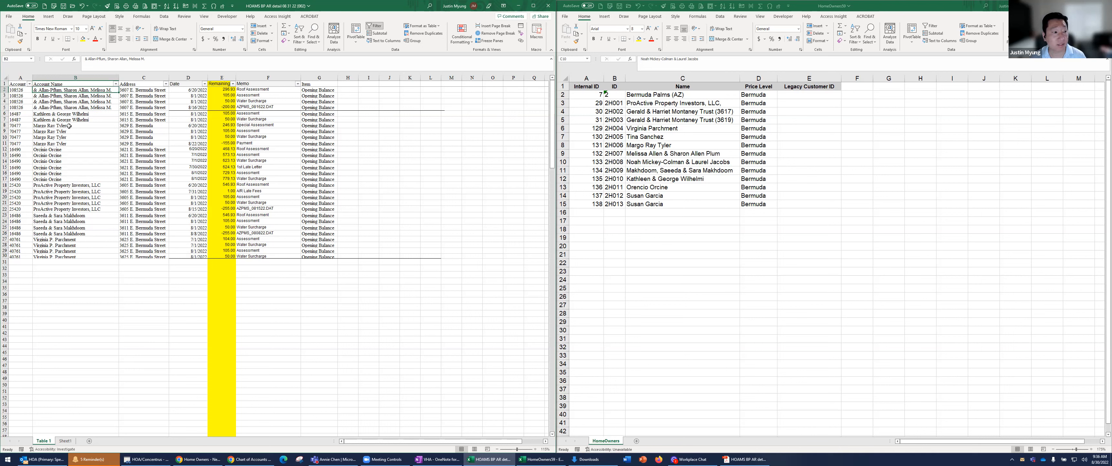
pyautogui.press('F2')
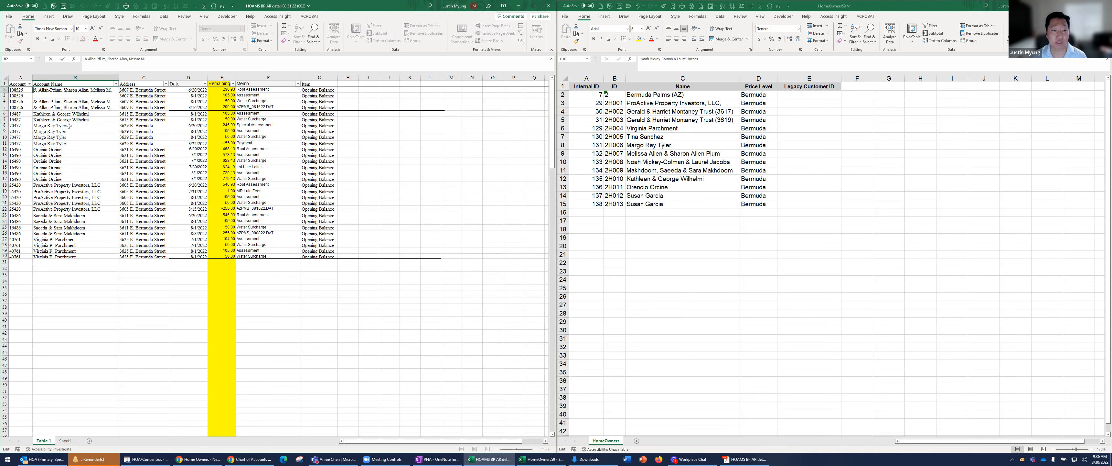
pyautogui.write('Melissa')
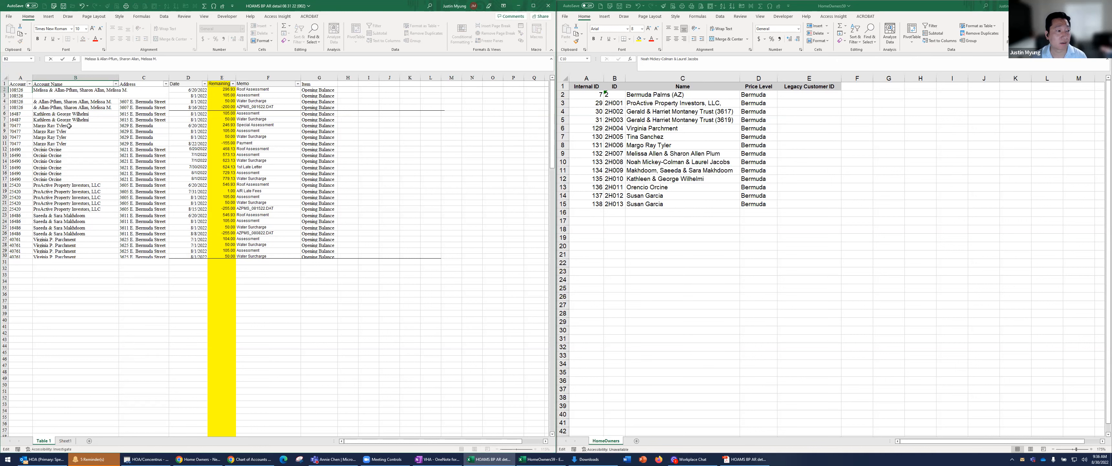
pyautogui.press('Return')
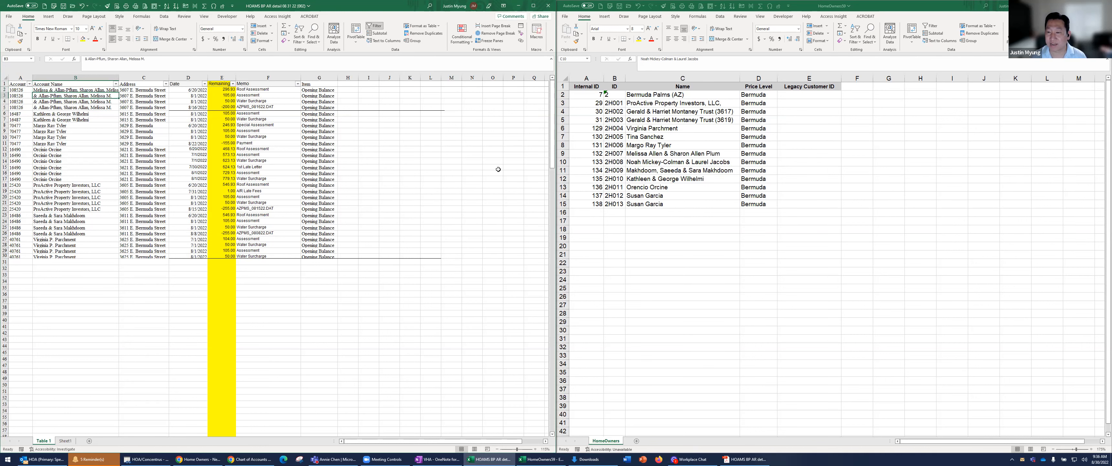
# Copy the corrected account name from B2 into B3:B5 of the delinquency table
pyautogui.click(712, 153)
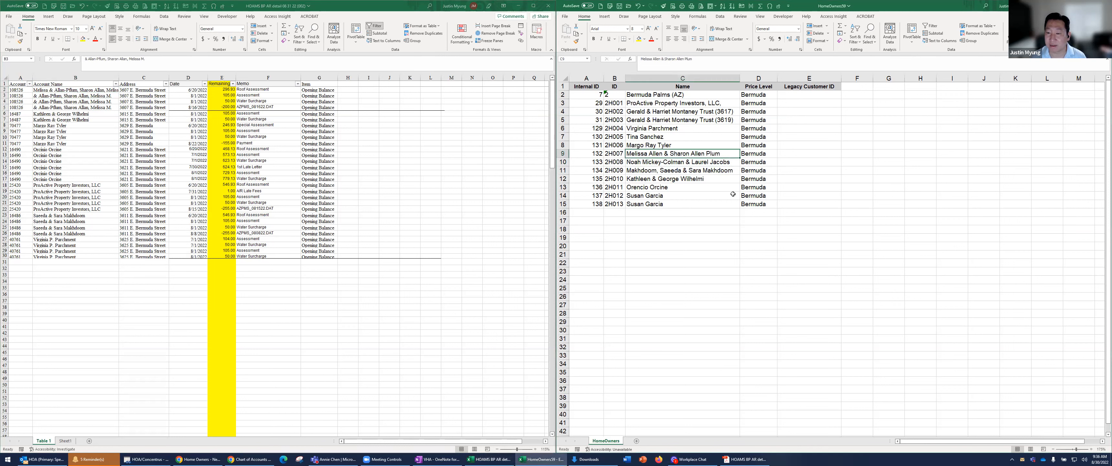
pyautogui.press('Right')
pyautogui.press('Right')
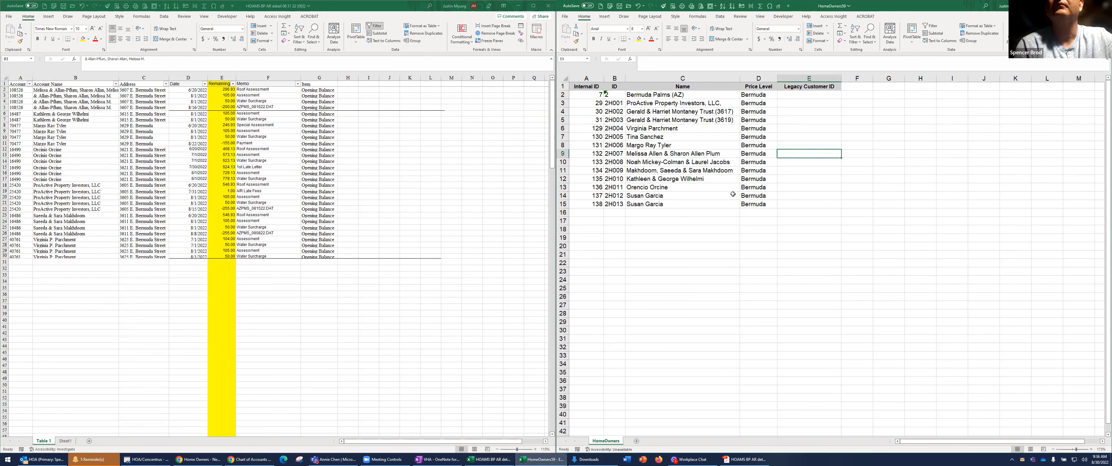
pyautogui.click(73, 92)
pyautogui.hotkey('ctrl', 'c')
pyautogui.hotkey('ctrl', 'c')
pyautogui.moveTo(74, 96); pyautogui.dragTo(75, 108)
pyautogui.hotkey('ctrl', 'v')
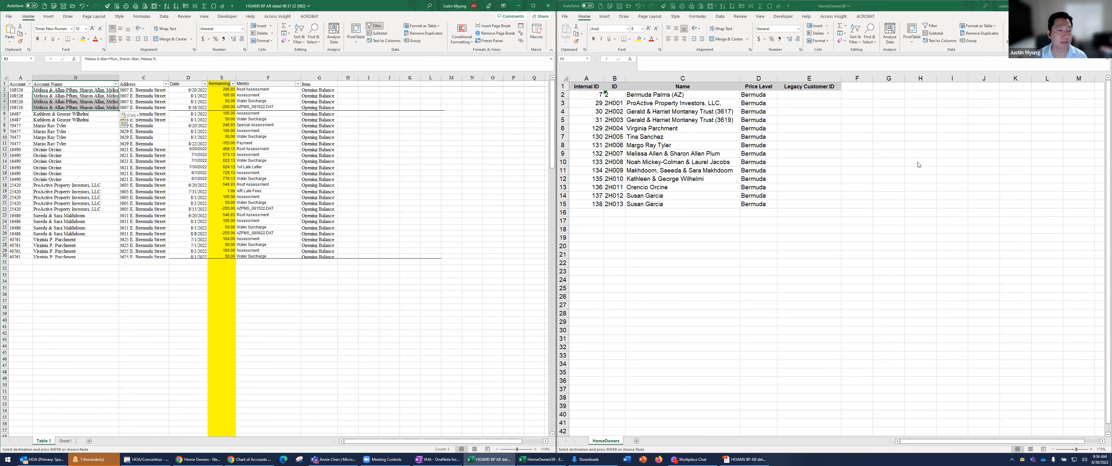
# Enter the matching account numbers from the delinquency table as Legacy Customer IDs in E9 and E12 of the HomeOwners sheet
pyautogui.click(797, 177)
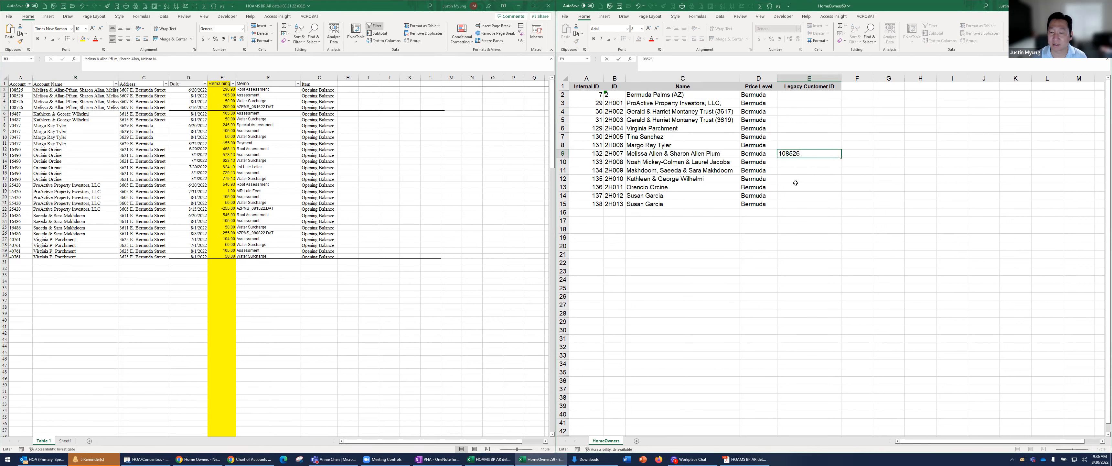
pyautogui.press('Return')
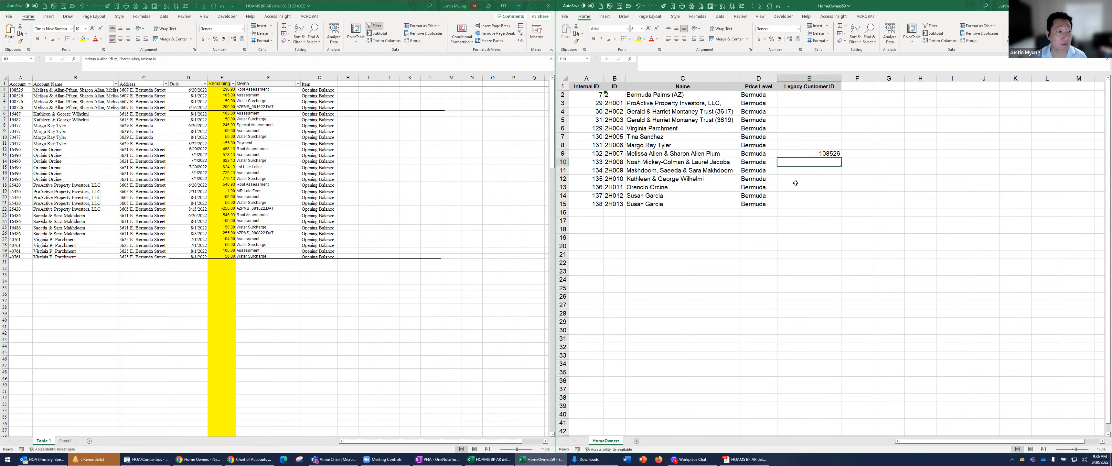
pyautogui.click(796, 182)
pyautogui.press('Return')
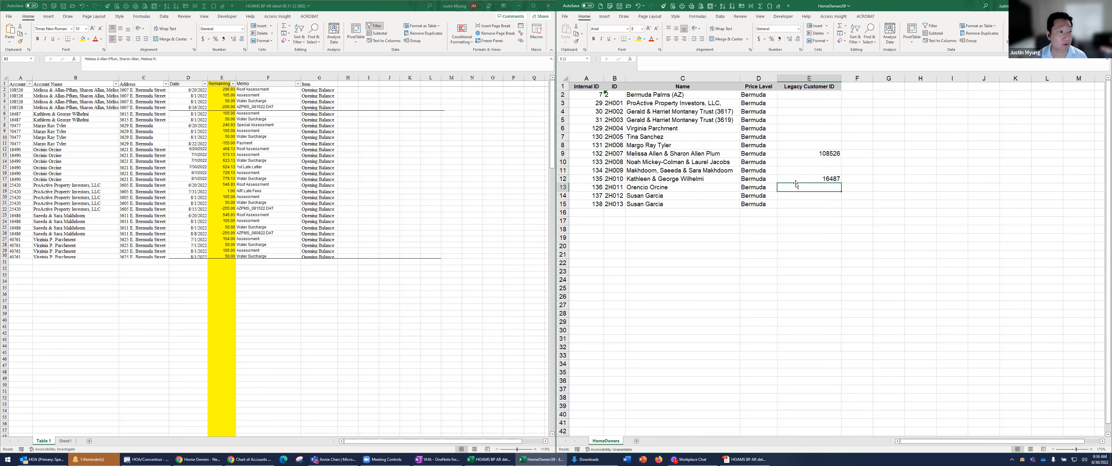
# Sort the HomeOwners sheet by Name in ascending order and select the empty Legacy Customer ID cell E7
pyautogui.press('Up')
pyautogui.press('Up')
pyautogui.press('Up')
pyautogui.press('Up')
pyautogui.press('Up')
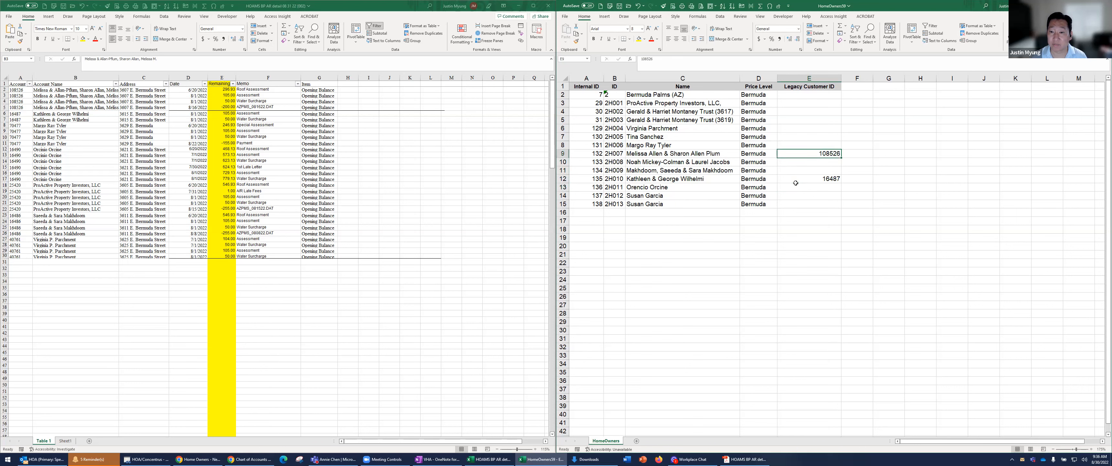
pyautogui.click(701, 85)
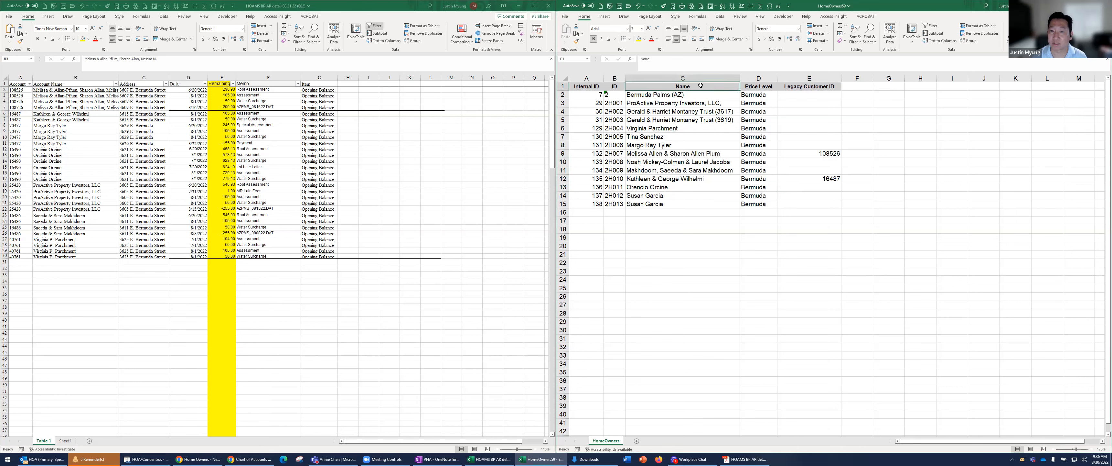
pyautogui.click(722, 6)
pyautogui.click(806, 140)
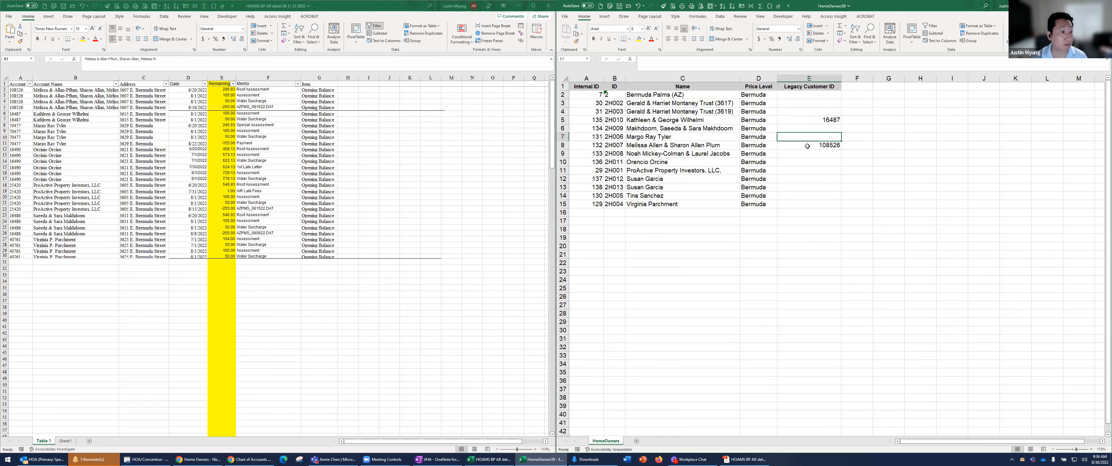
# Enter the matching account numbers from the delinquency table as Legacy Customer IDs in E7, E10 and E11 of the HomeOwners sheet
pyautogui.press('Return')
pyautogui.press('Return')
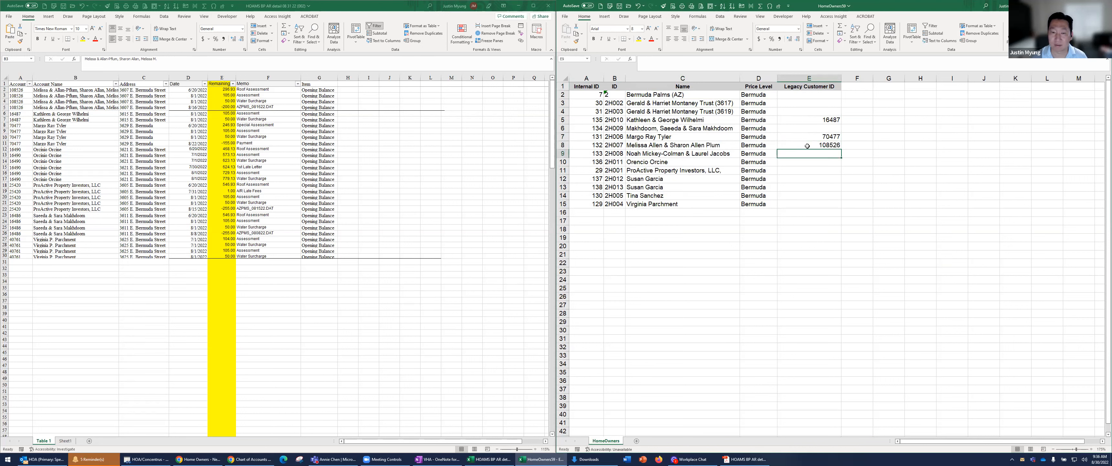
pyautogui.press('Return')
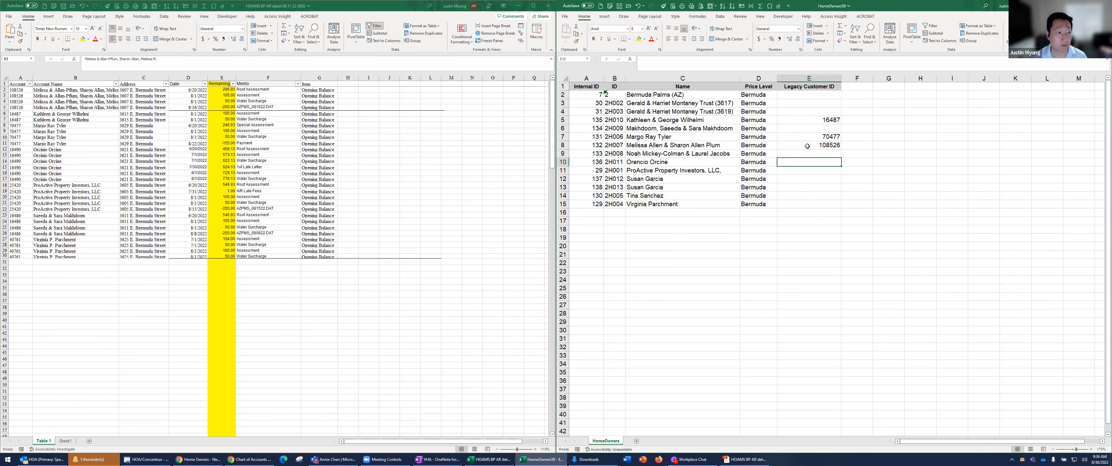
pyautogui.press('Return')
pyautogui.press('Return')
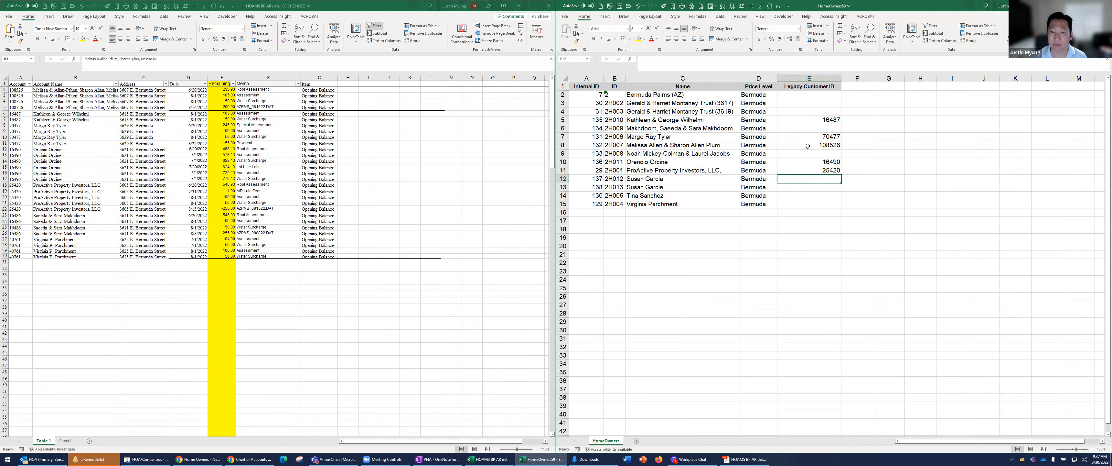
# Search the HomeOwners sheet for the next delinquent owner's surname and enter the matching account number as Legacy Customer ID in E6
pyautogui.hotkey('ctrl', 'f')
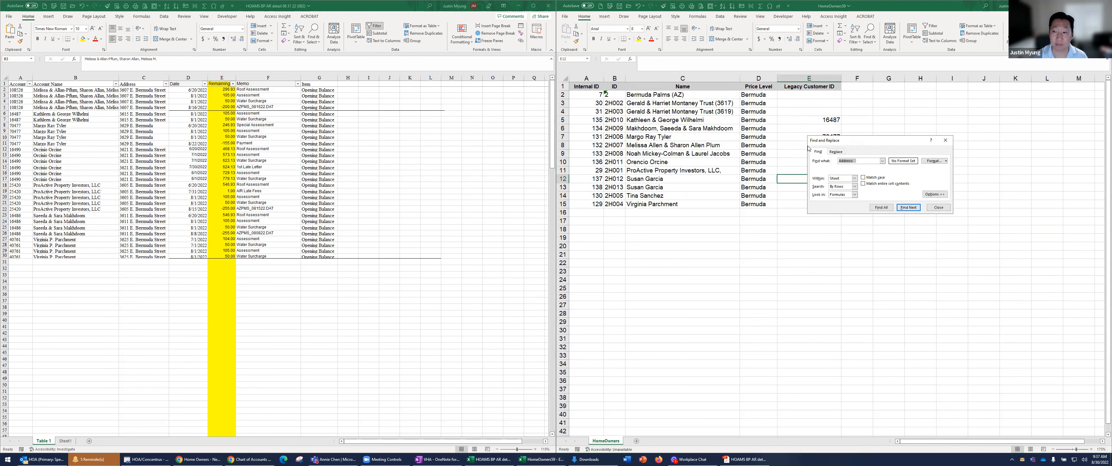
pyautogui.write('ma')
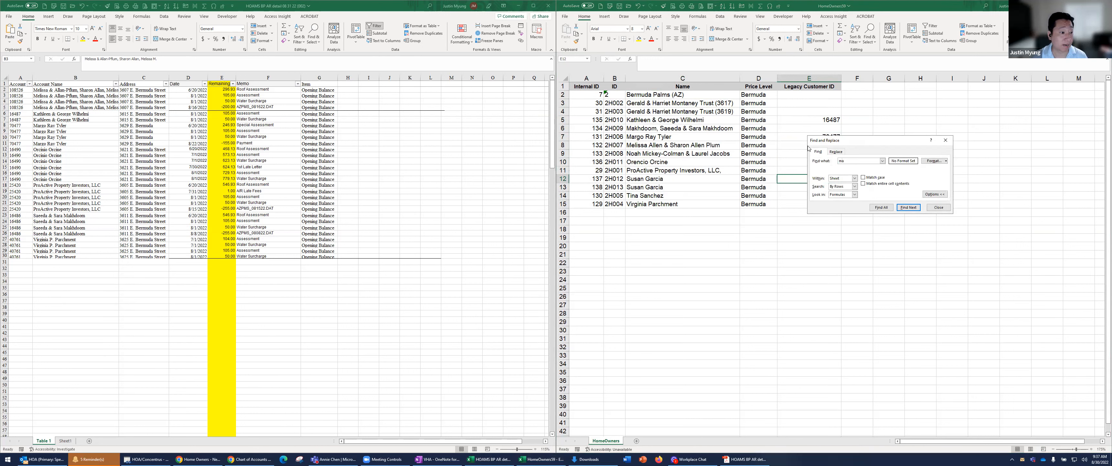
pyautogui.press('Return')
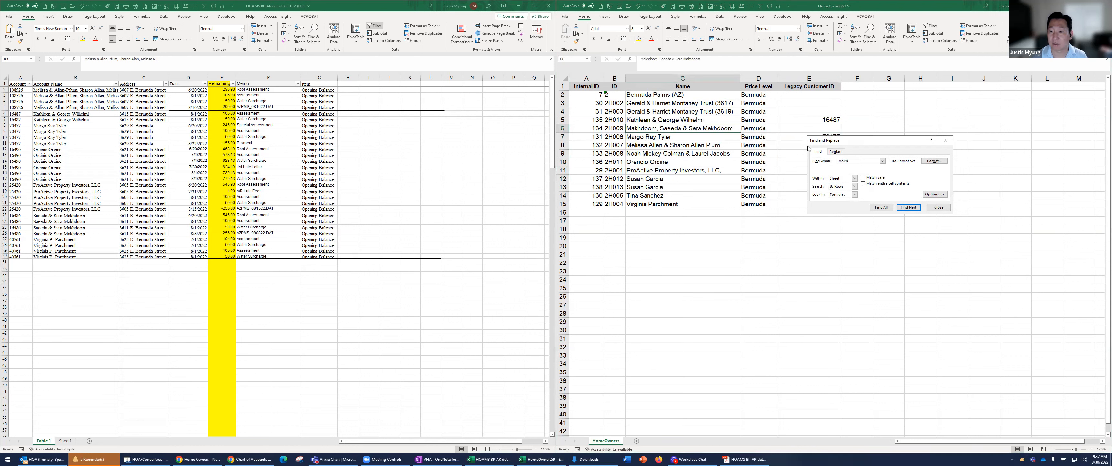
pyautogui.press('Escape')
pyautogui.press('Right')
pyautogui.press('Right')
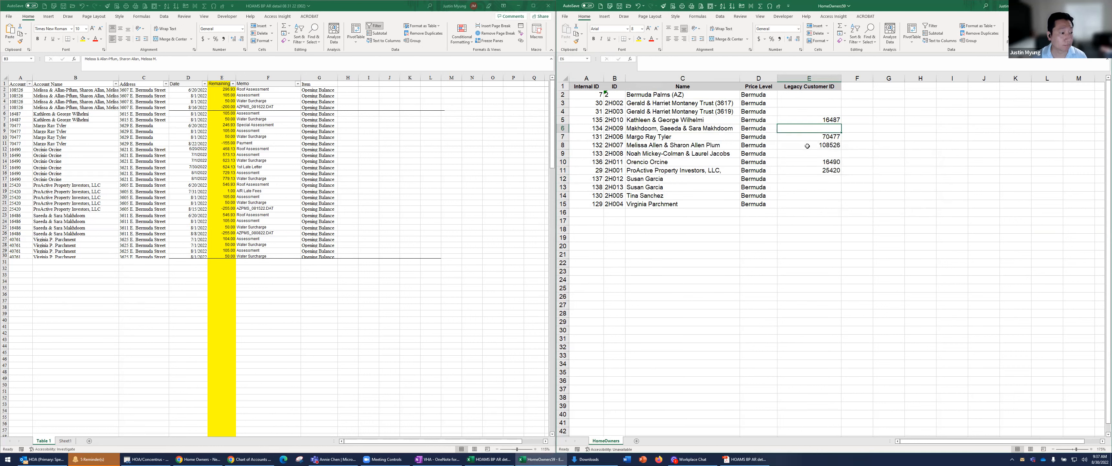
pyautogui.press('Return')
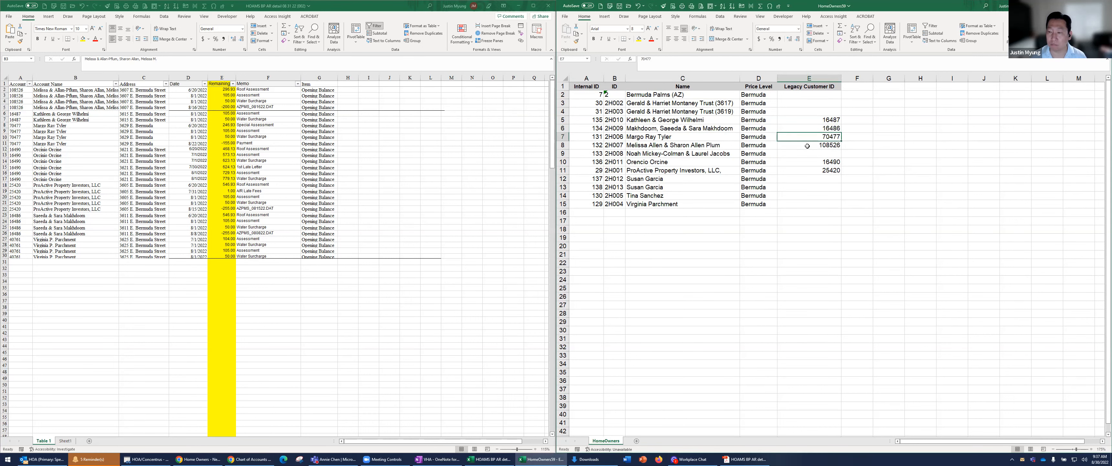
# Enter the last delinquent owner's account number as the Legacy Customer ID in E15 of the HomeOwners sheet
pyautogui.press('Down')
pyautogui.press('Down')
pyautogui.press('Down')
pyautogui.press('Down')
pyautogui.press('Down')
pyautogui.press('Down')
pyautogui.press('Down')
pyautogui.press('Down')
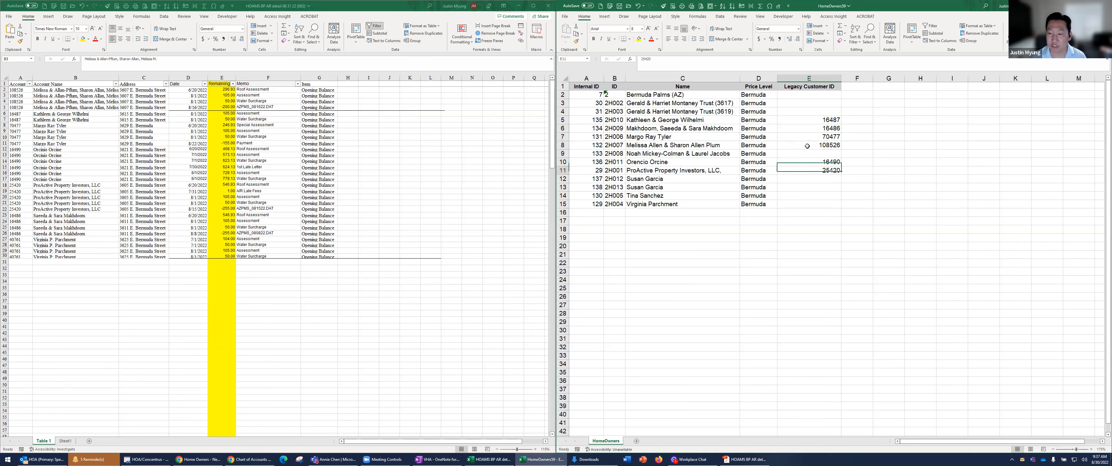
pyautogui.press('Return')
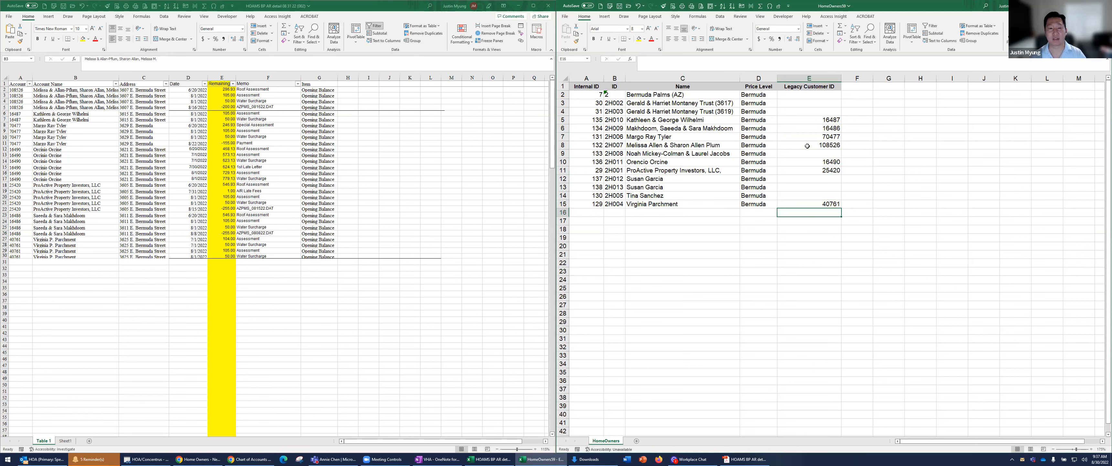
# Add the column header "Customer Int ID" in H1 of the delinquency table
pyautogui.click(348, 85)
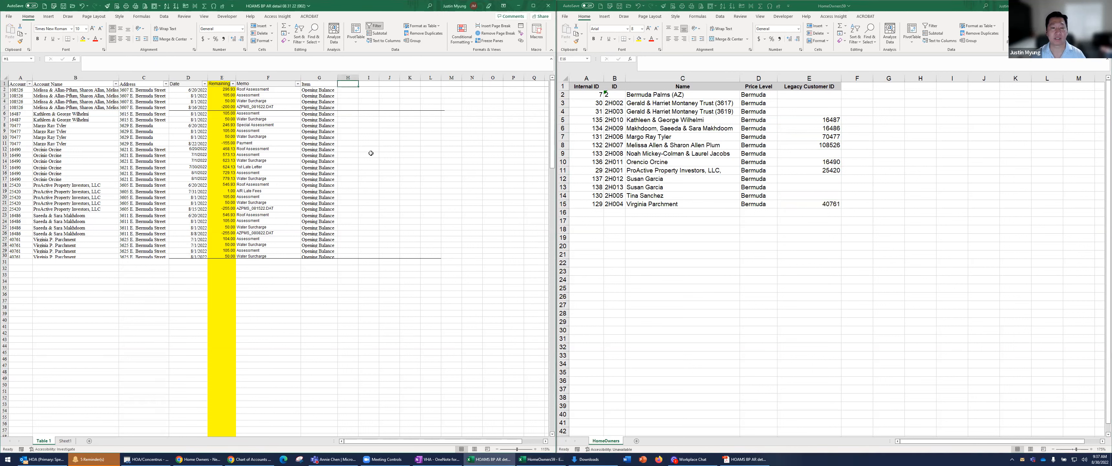
pyautogui.write('Customer Int ID')
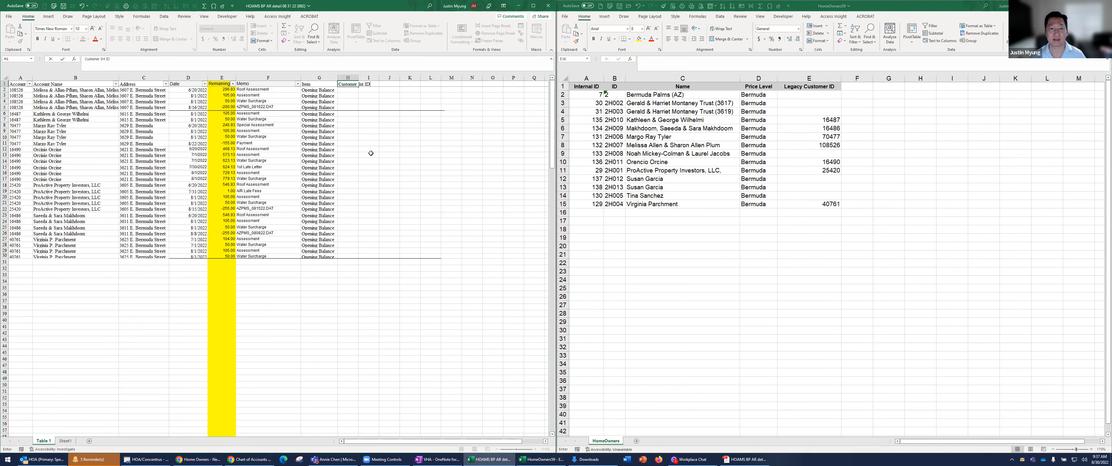
pyautogui.press('Return')
# In H2, enter an XLOOKUP of A2 in HomeOwners column E (Legacy Customer ID) that returns column A (Internal ID)
pyautogui.write('=')
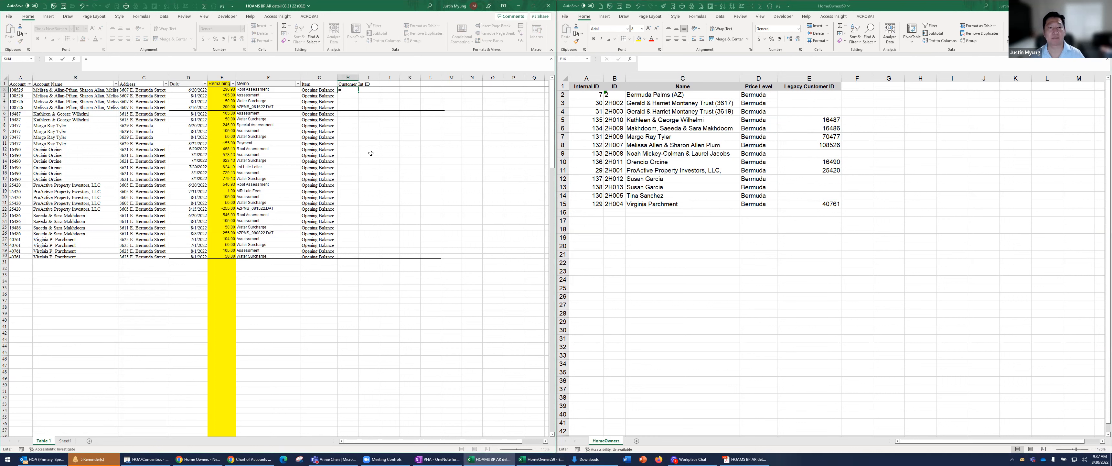
pyautogui.write('x')
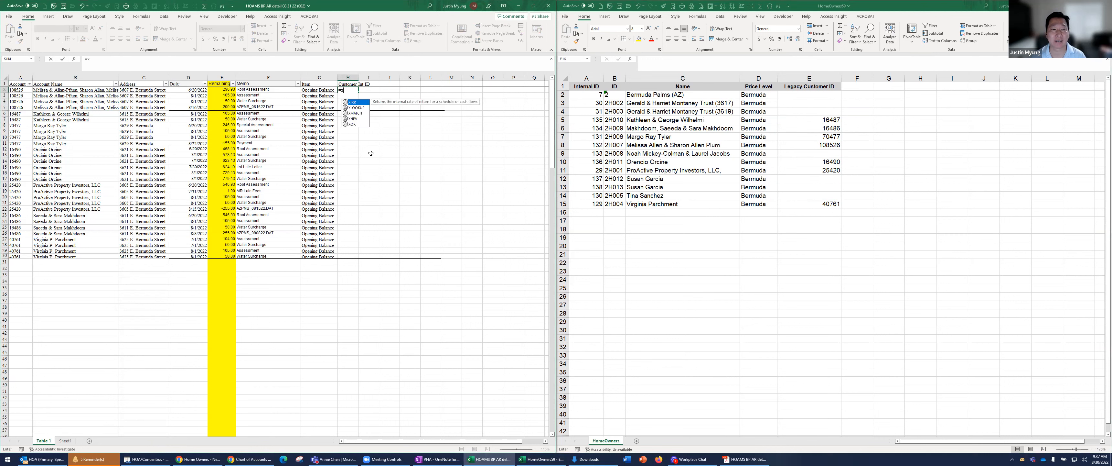
pyautogui.write('l')
pyautogui.press('Tab')
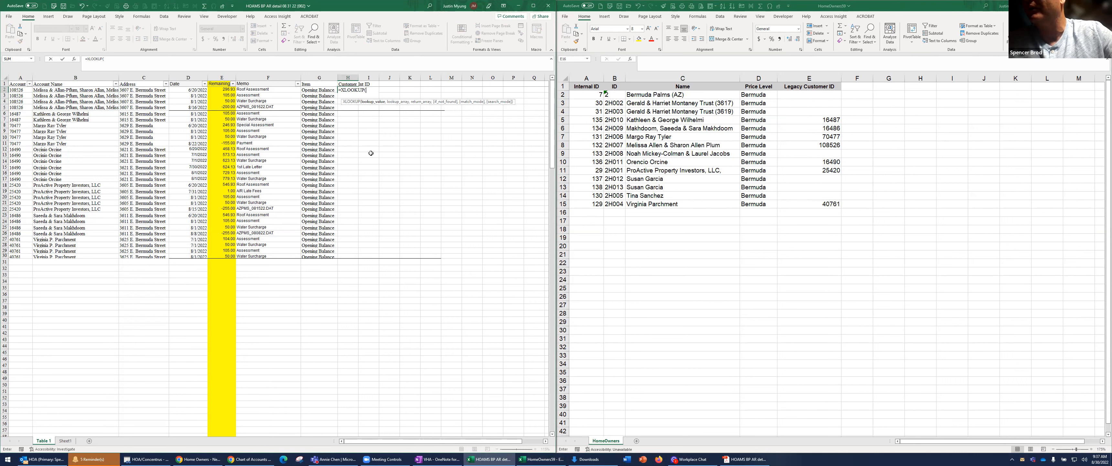
pyautogui.click(25, 89)
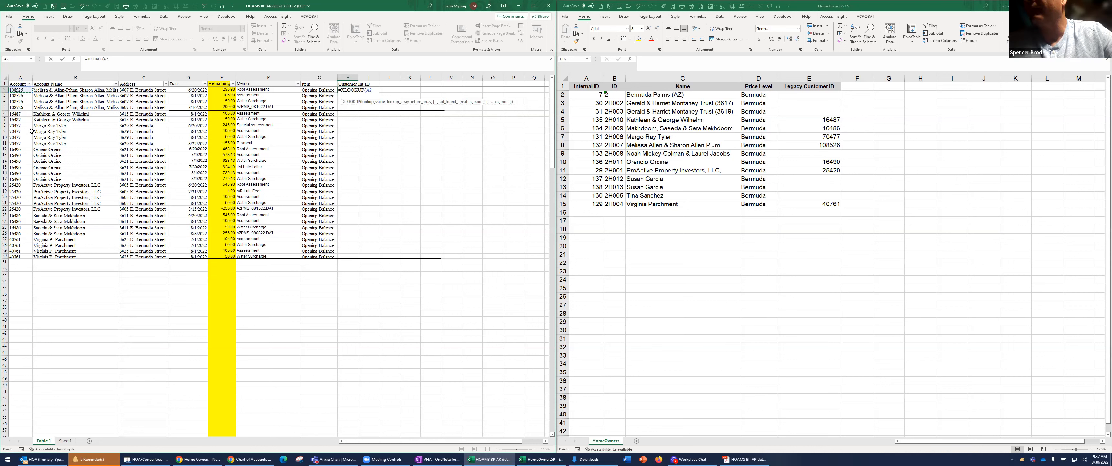
pyautogui.write(',')
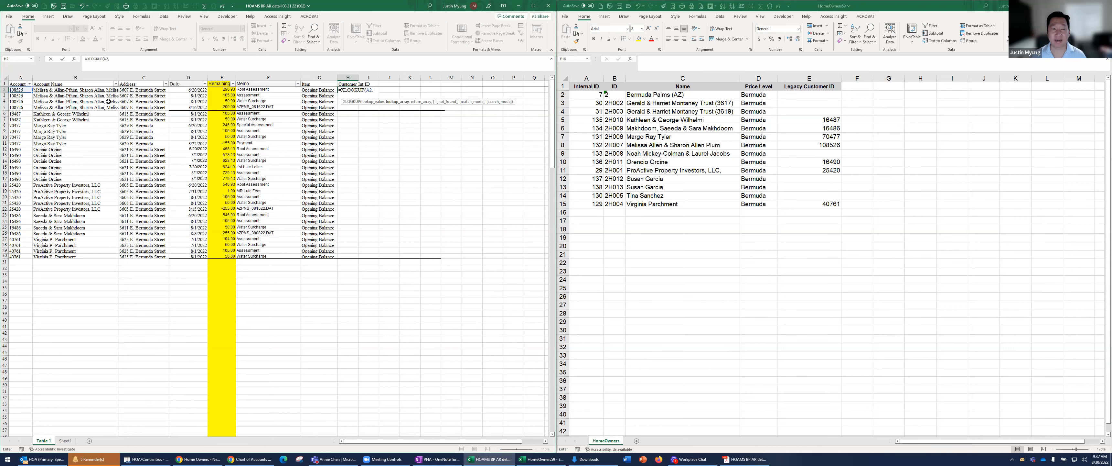
pyautogui.click(816, 79)
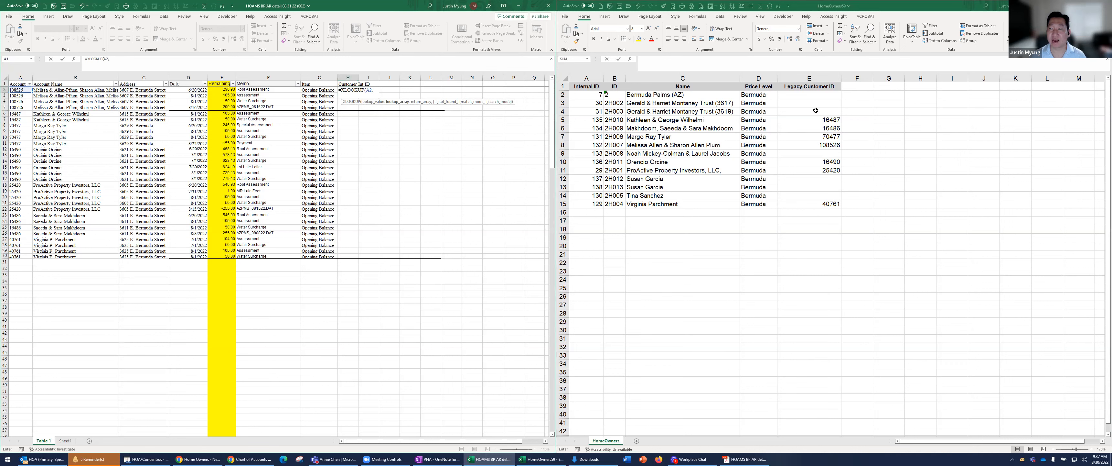
pyautogui.click(816, 77)
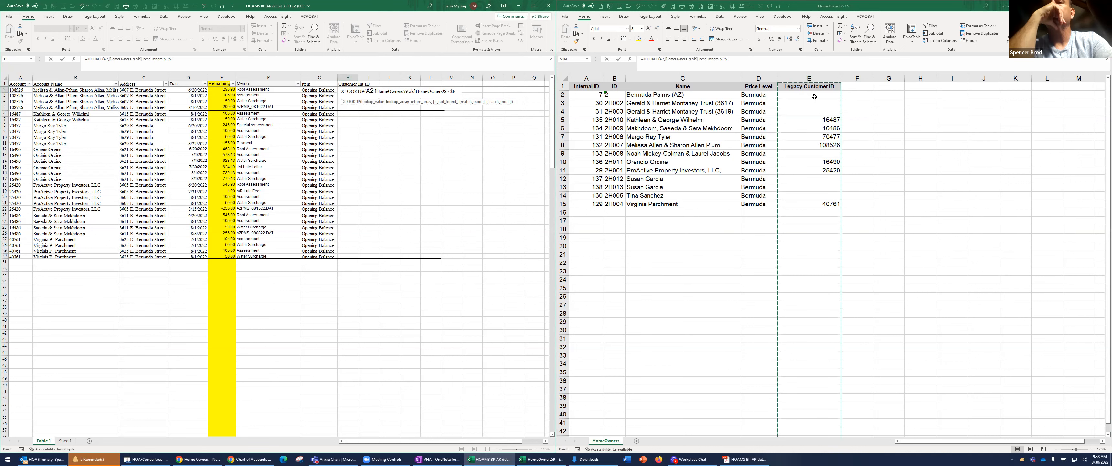
pyautogui.write(',')
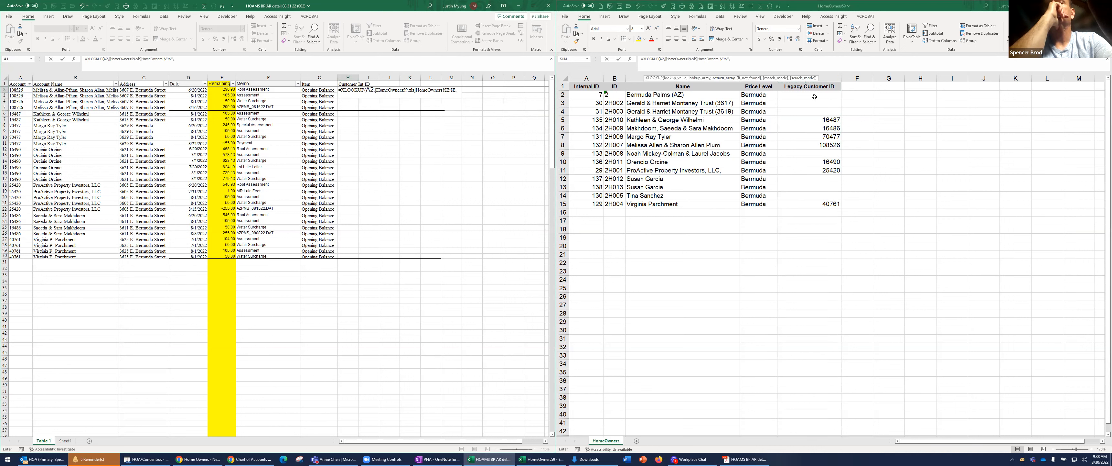
pyautogui.click(591, 78)
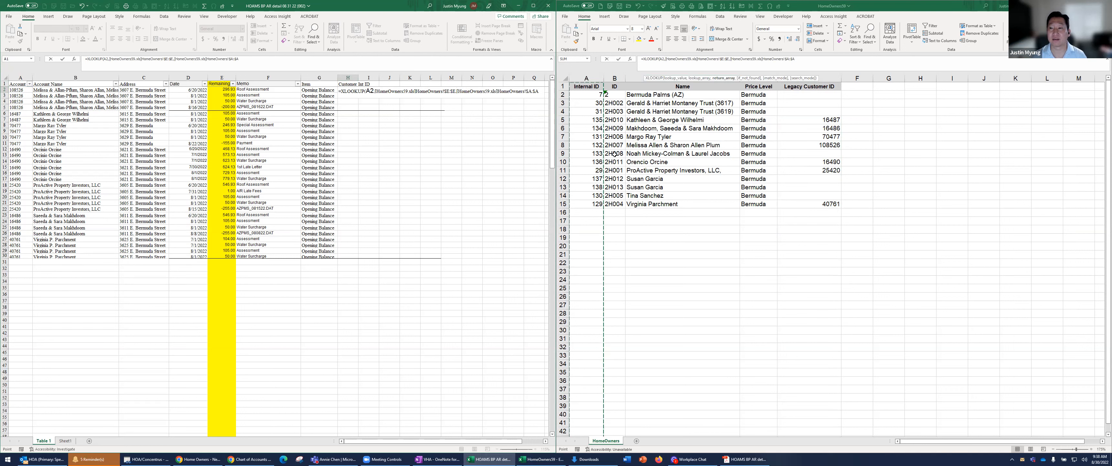
pyautogui.write(')')
pyautogui.hotkey('ctrl', 'Return')
# Copy the XLOOKUP formula from H2 down through H30 of the delinquency table
pyautogui.hotkey('ctrl', 'c')
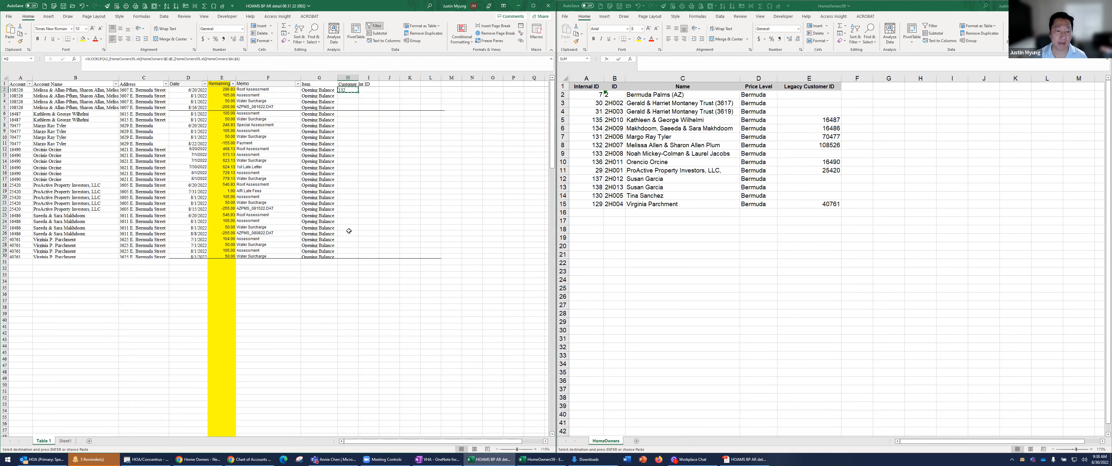
pyautogui.keyDown('shift'); pyautogui.click(344, 258); pyautogui.keyUp('shift')
pyautogui.hotkey('ctrl', 'v')
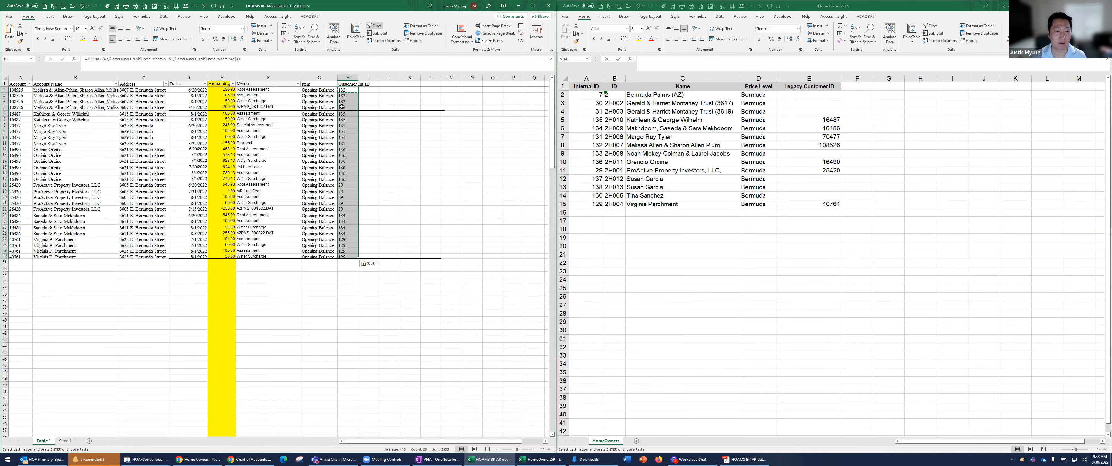
pyautogui.click(342, 106)
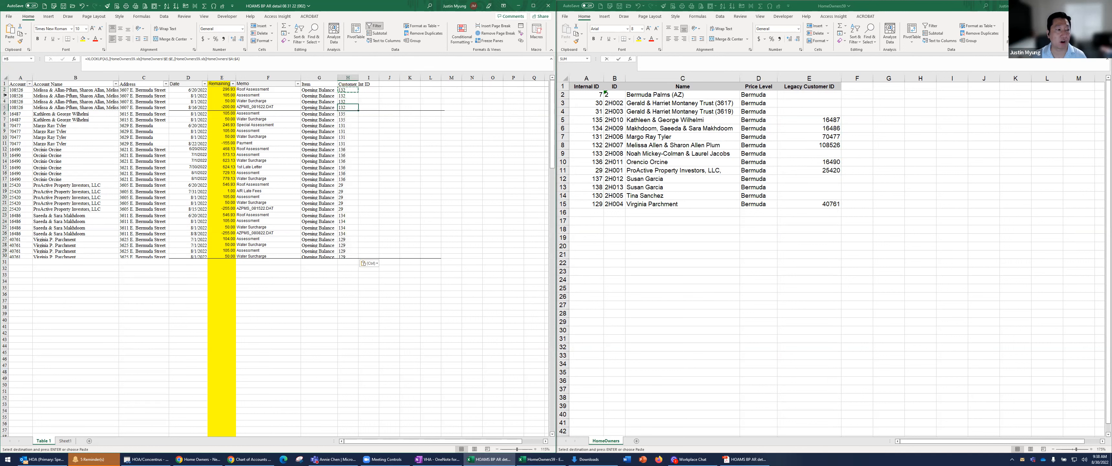
# Autofit the height of all rows in the delinquency sheet
pyautogui.click(5, 77)
pyautogui.doubleClick(7, 98)
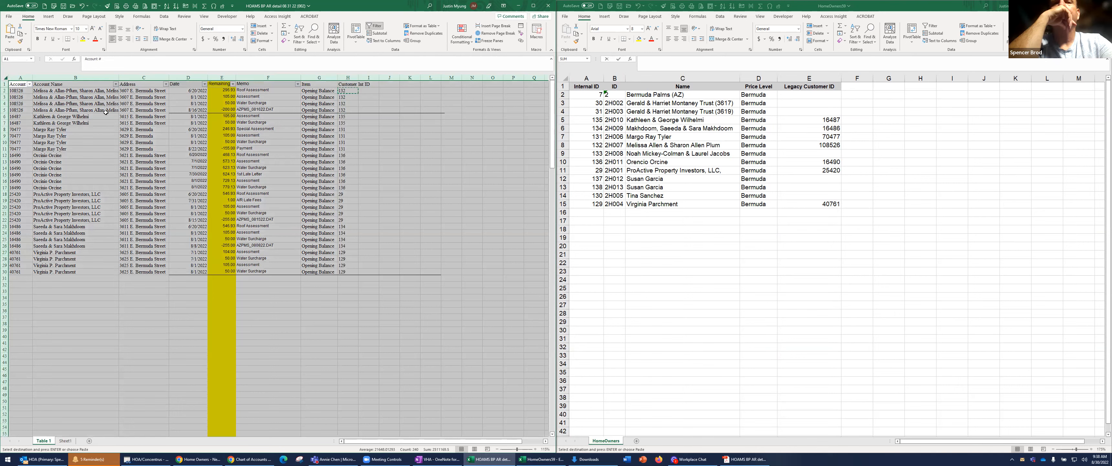
pyautogui.click(253, 121)
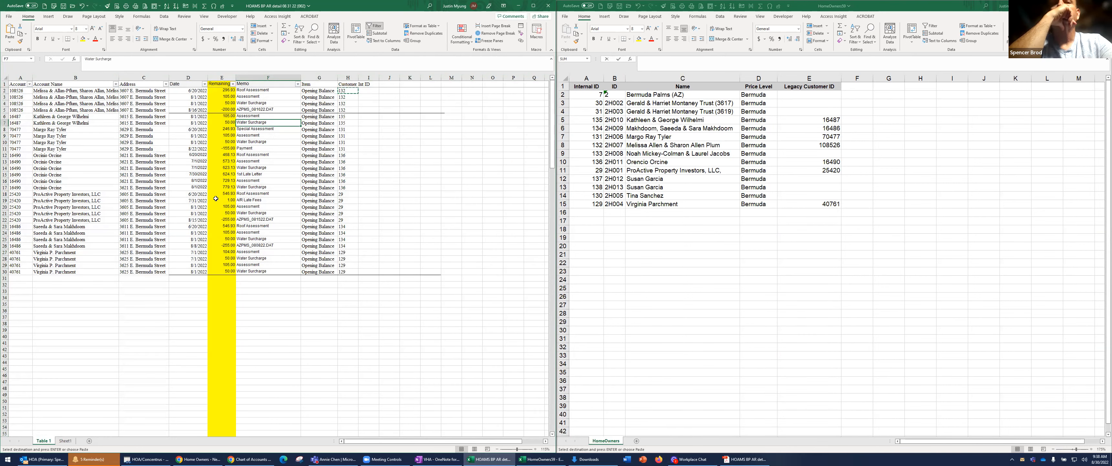
# Examine the transaction dates in column D of the delinquency table against the account detail in the delinquency PDF in Acrobat
pyautogui.moveTo(197, 91); pyautogui.dragTo(196, 252)
pyautogui.click(744, 459)
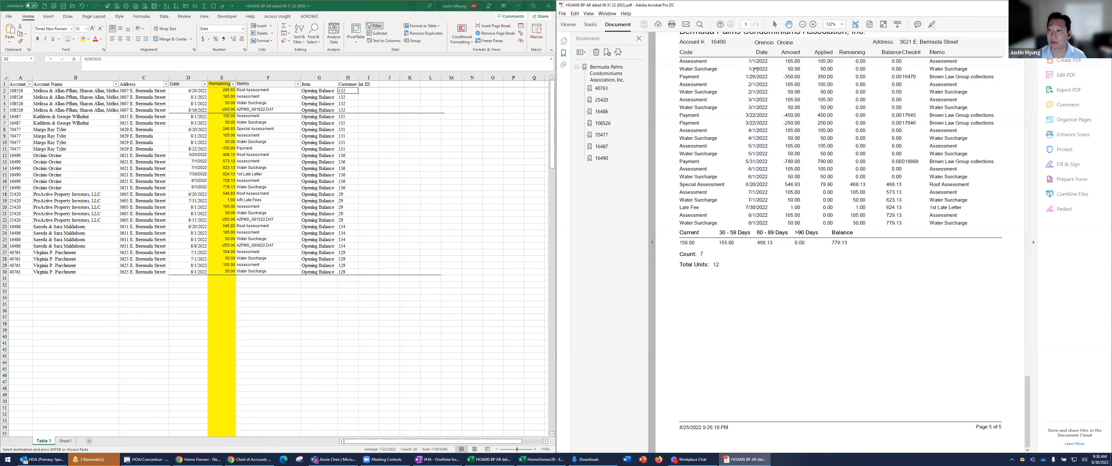
pyautogui.scroll(3, 760, 95)
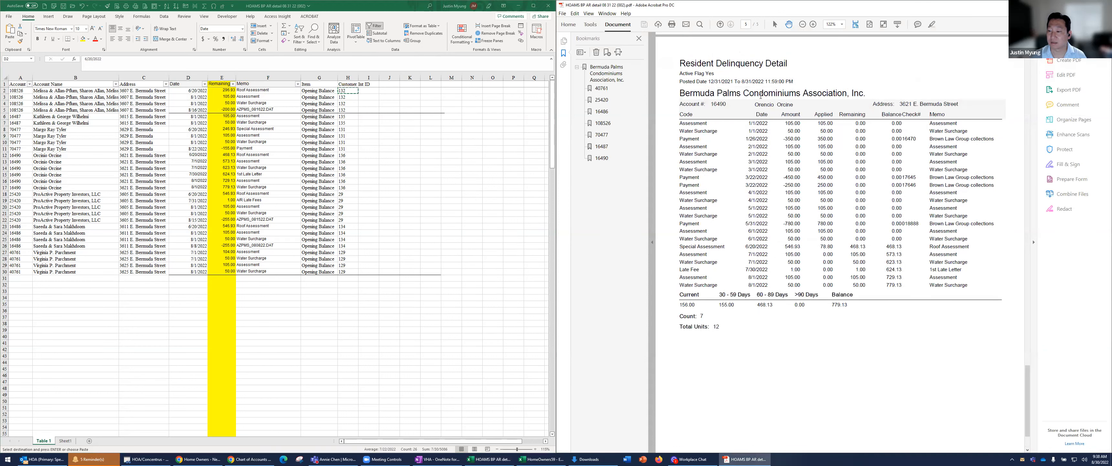
pyautogui.scroll(-2, 753, 169)
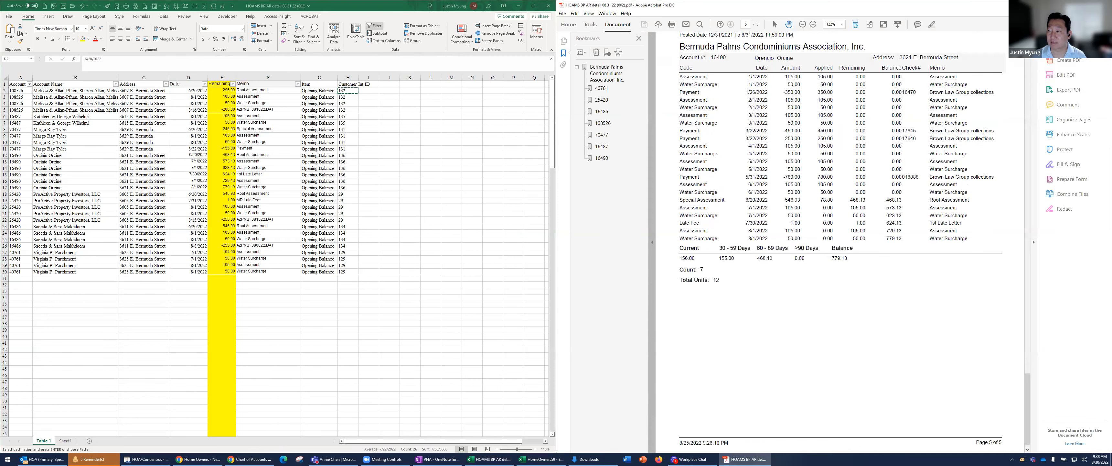
pyautogui.click(242, 217)
pyautogui.click(286, 173)
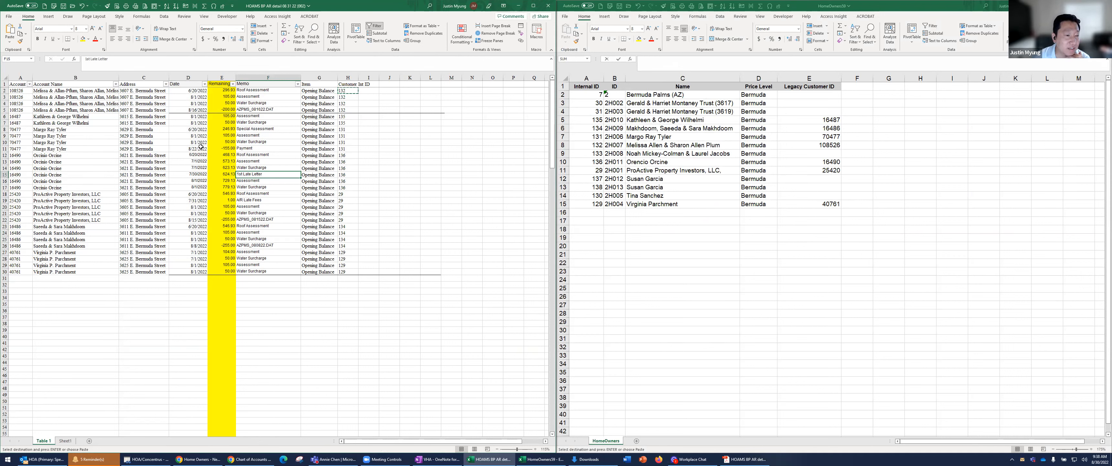
pyautogui.moveTo(195, 93); pyautogui.dragTo(187, 274)
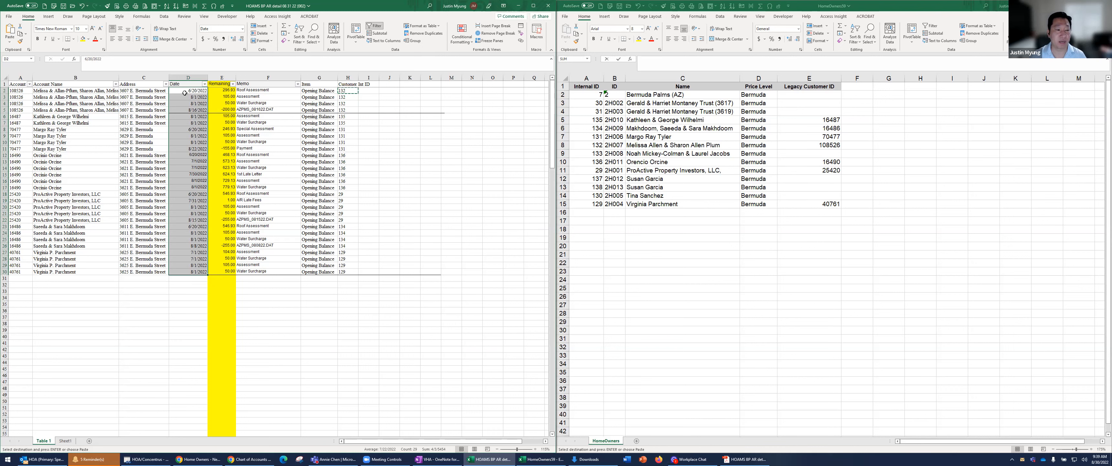
pyautogui.moveTo(189, 91); pyautogui.dragTo(178, 275)
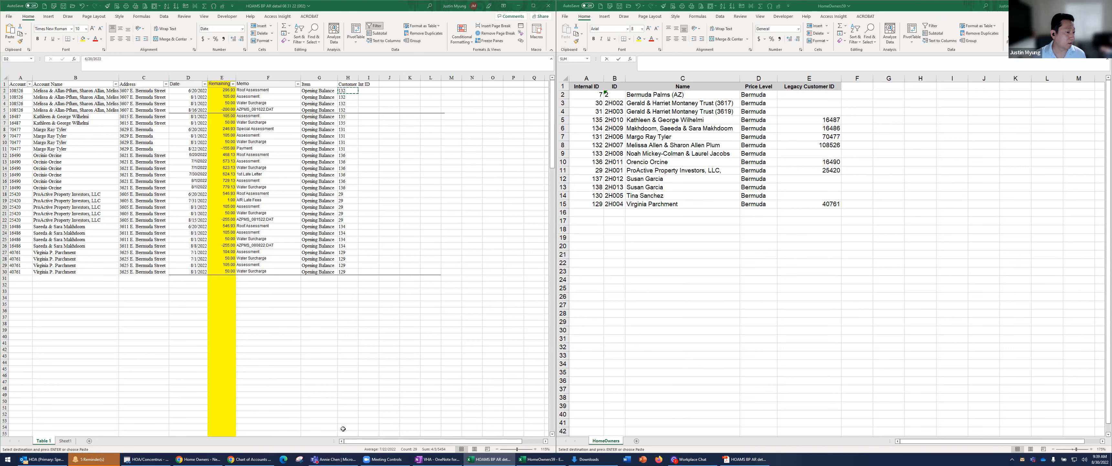
pyautogui.click(326, 157)
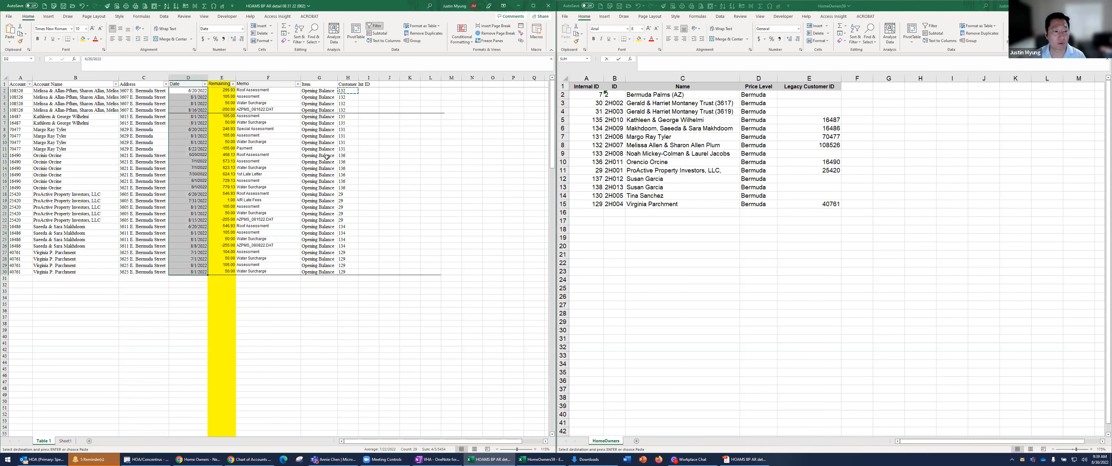
pyautogui.moveTo(198, 91); pyautogui.dragTo(195, 276)
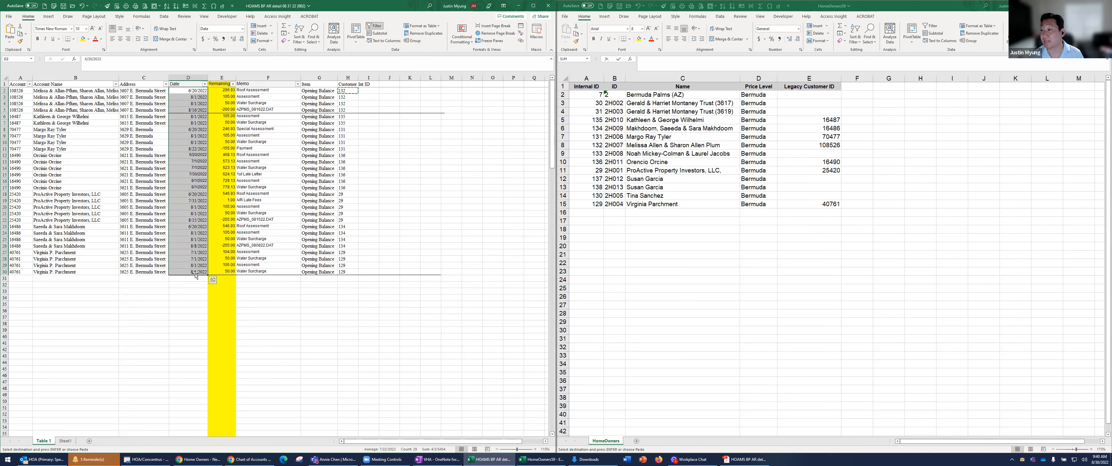
# Add an External ID header in I1 and enter ="Berm_Open_AR"&ROW(I2) in I2 of the delinquency table
pyautogui.click(369, 85)
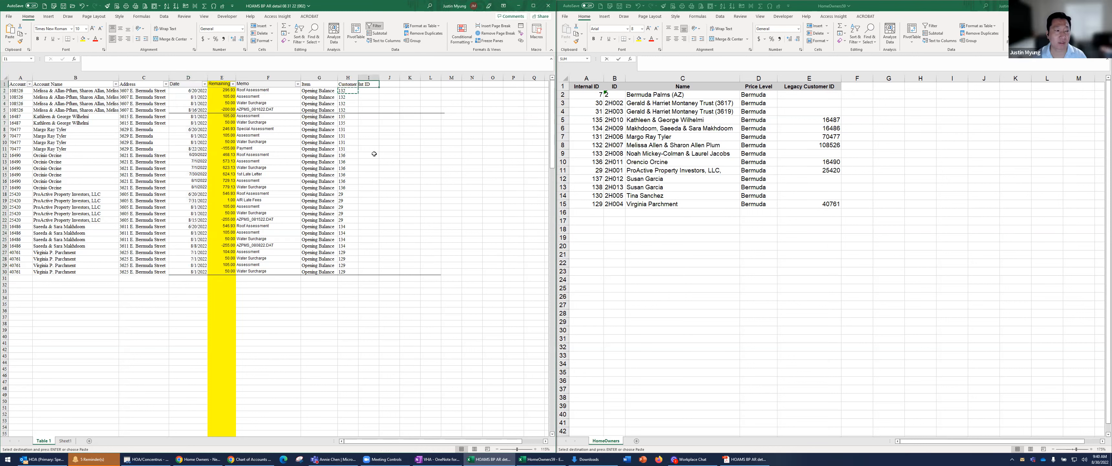
pyautogui.write('External')
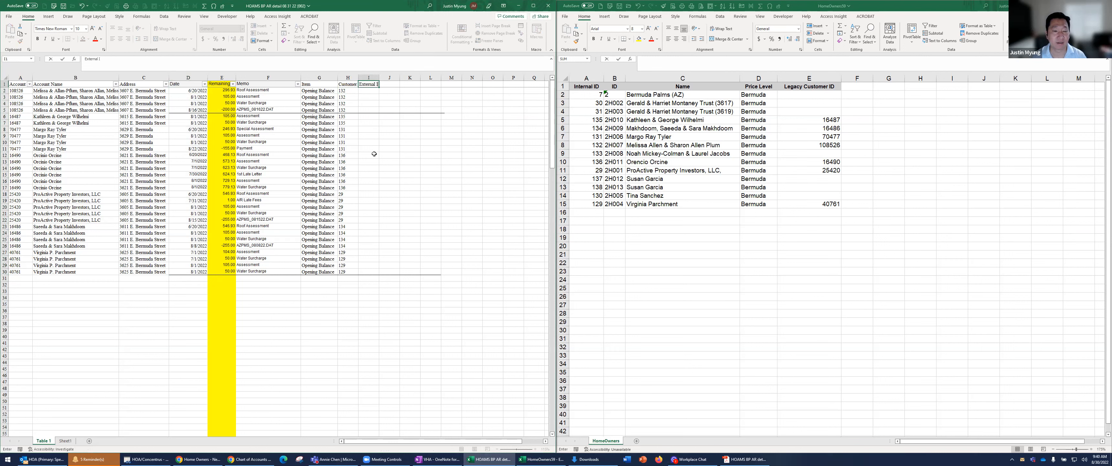
pyautogui.press('Return')
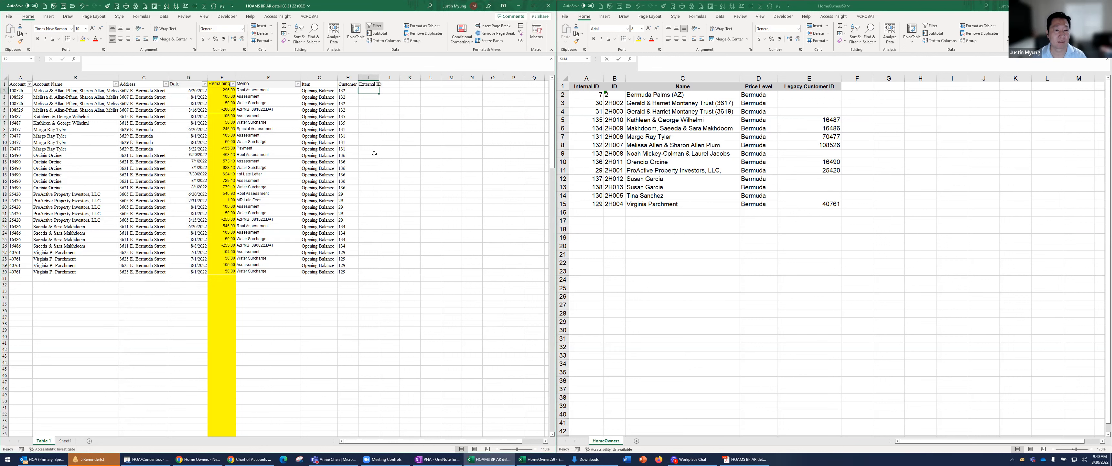
pyautogui.write('="Berm')
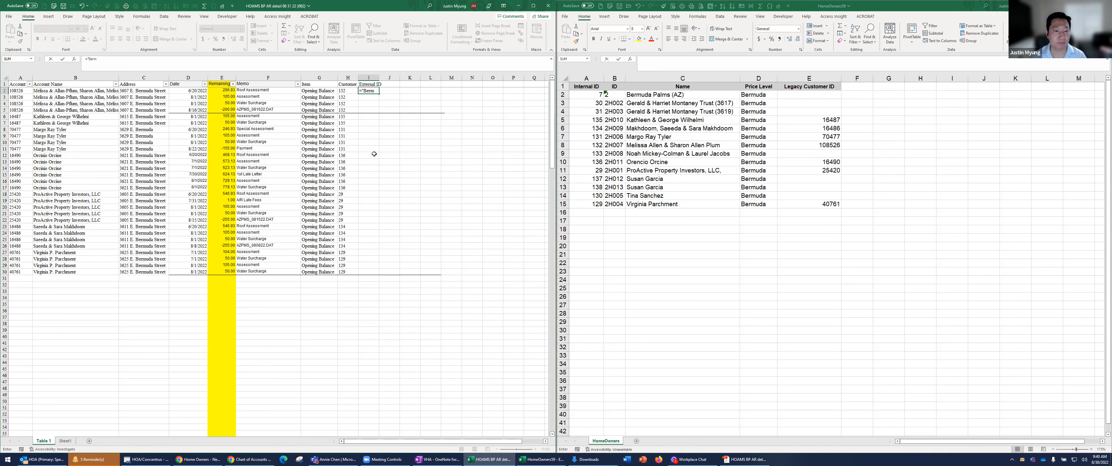
pyautogui.write('_Open')
pyautogui.write('row(')
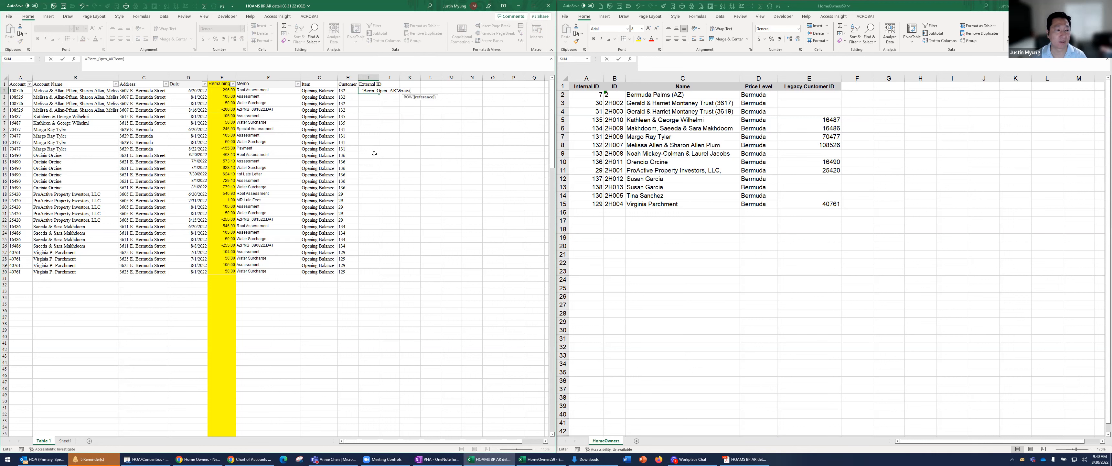
pyautogui.write('I2)')
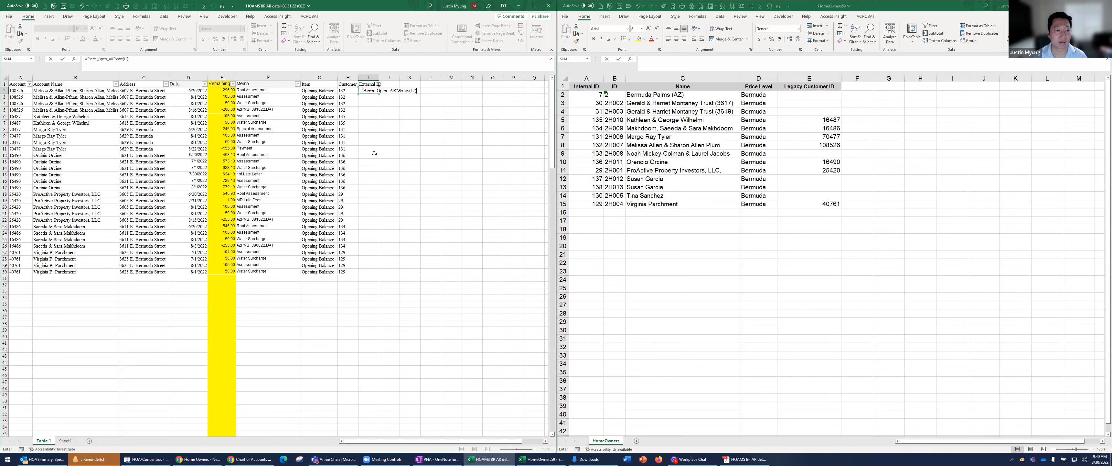
pyautogui.press('Return')
# Copy the External ID formula from I2 down through I30 of the delinquency table
pyautogui.press('Up')
pyautogui.hotkey('ctrl', 'c')
pyautogui.keyDown('shift'); pyautogui.click(370, 270); pyautogui.keyUp('shift')
pyautogui.hotkey('ctrl', 'v')
pyautogui.click(369, 148)
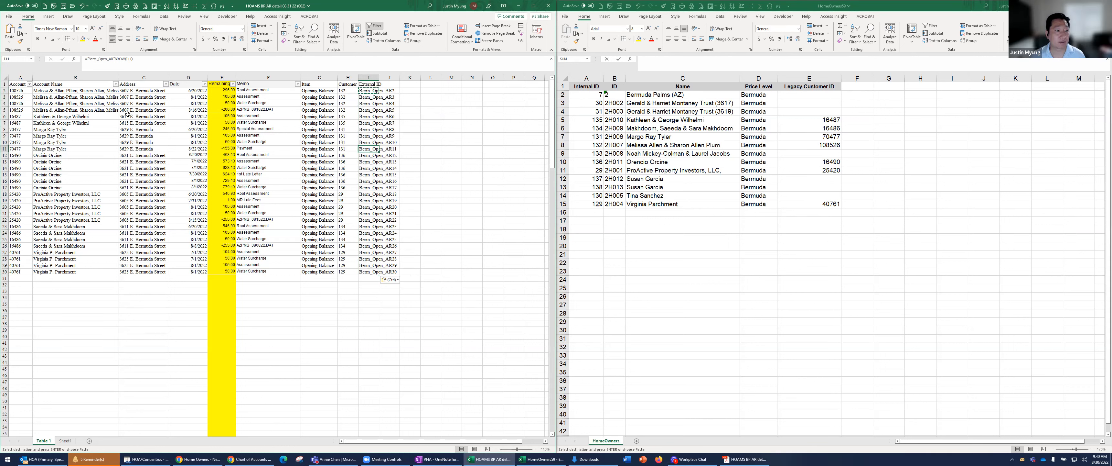
# Highlight the Date and Memo columns, D and F, in yellow to match the Remaining column
pyautogui.click(222, 78)
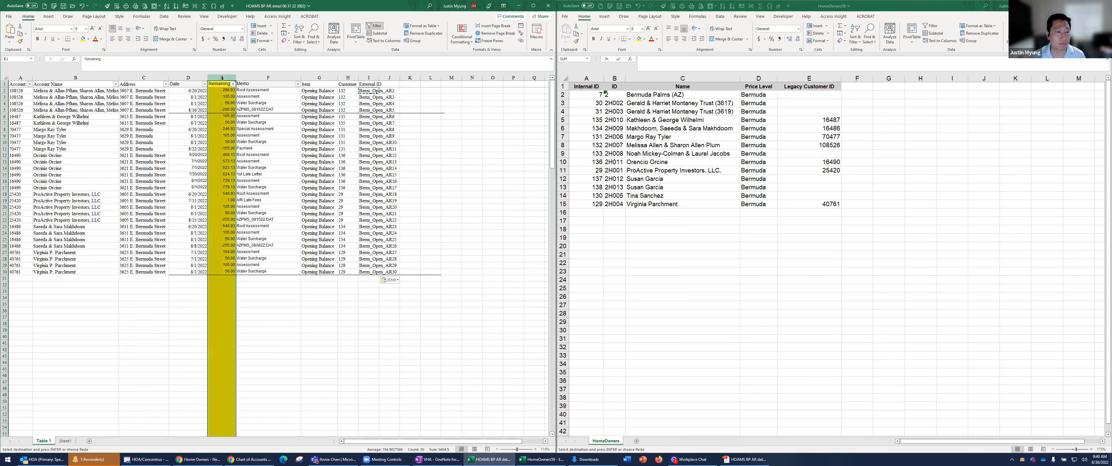
pyautogui.click(192, 77)
pyautogui.click(83, 38)
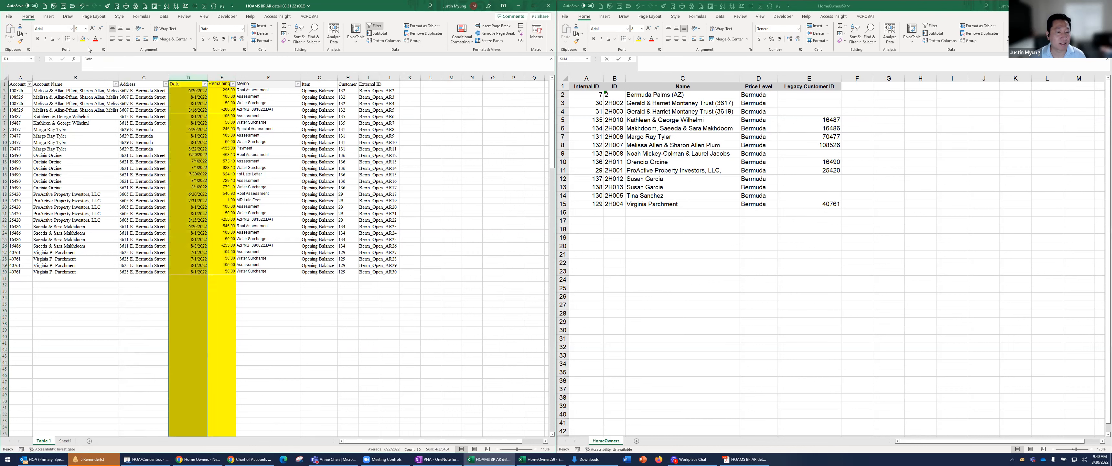
pyautogui.click(221, 89)
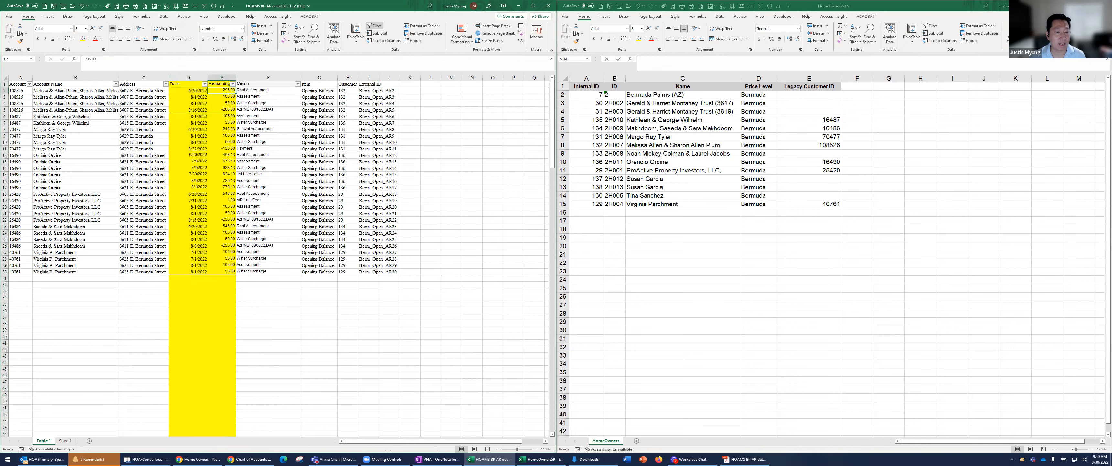
pyautogui.click(263, 78)
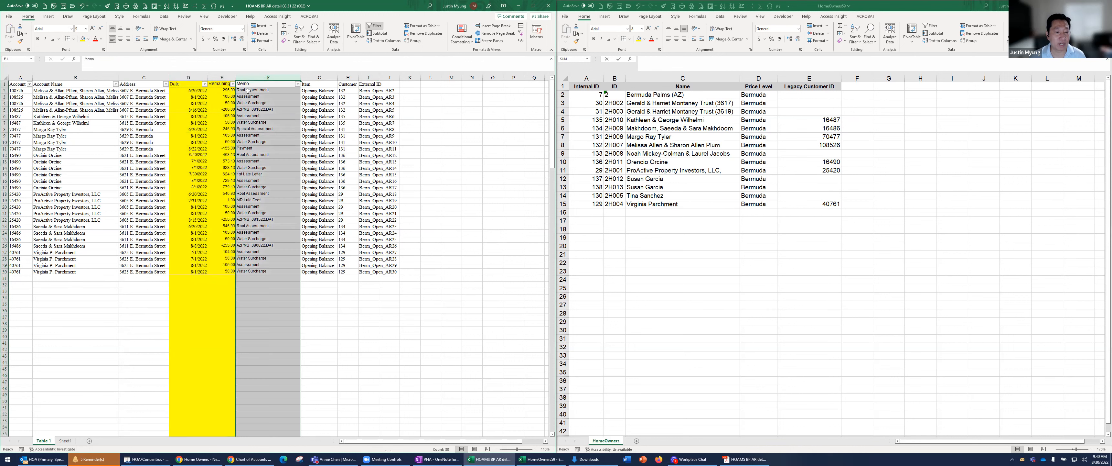
pyautogui.click(83, 39)
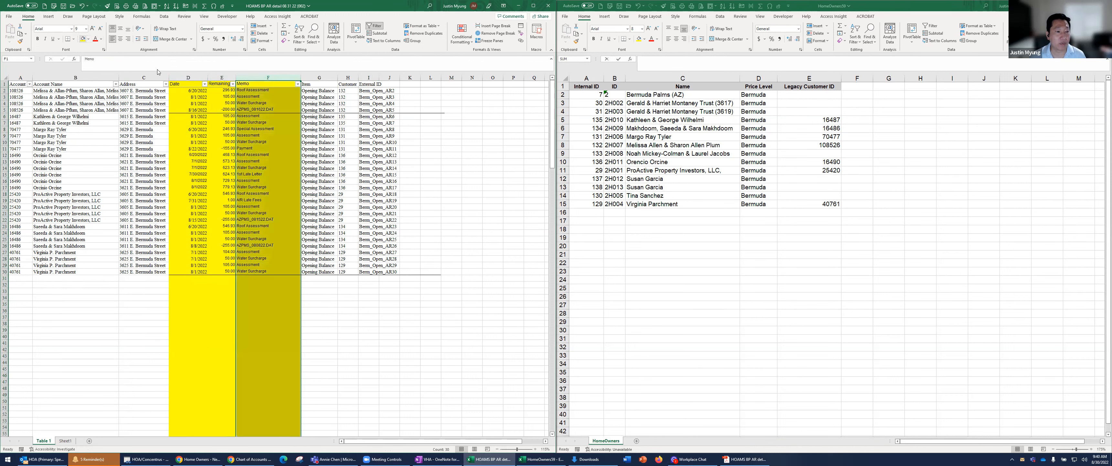
pyautogui.click(287, 142)
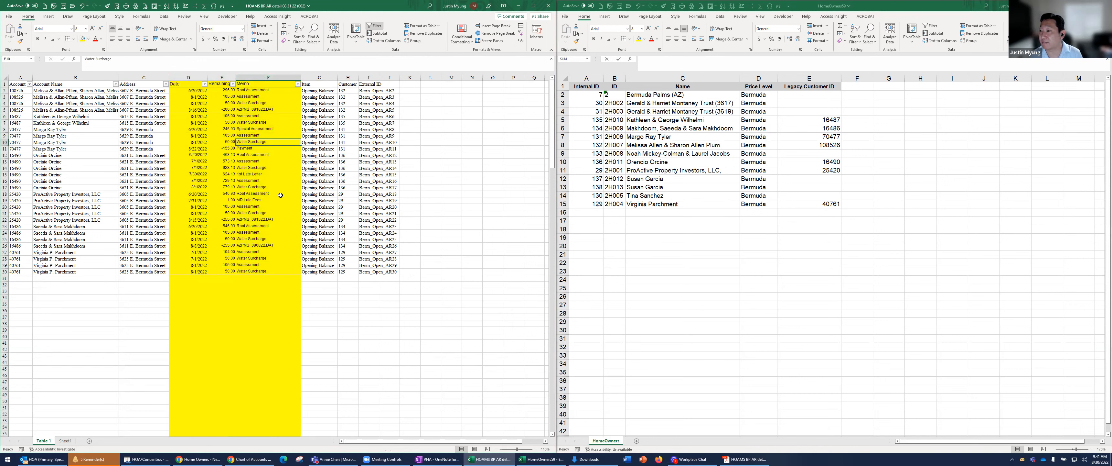
pyautogui.moveTo(268, 168); pyautogui.dragTo(259, 272)
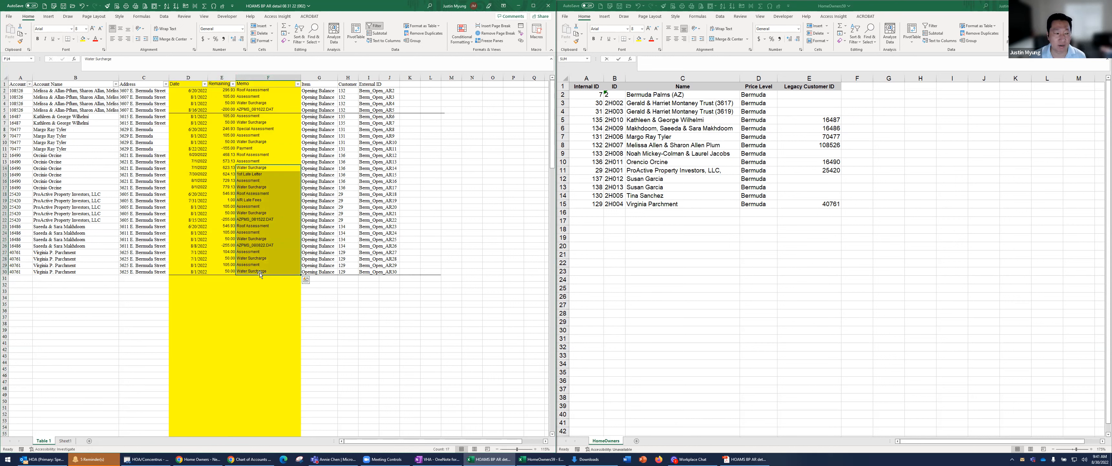
# Highlight the Item, Customer Int ID and External ID columns, G through I, in yellow
pyautogui.click(319, 84)
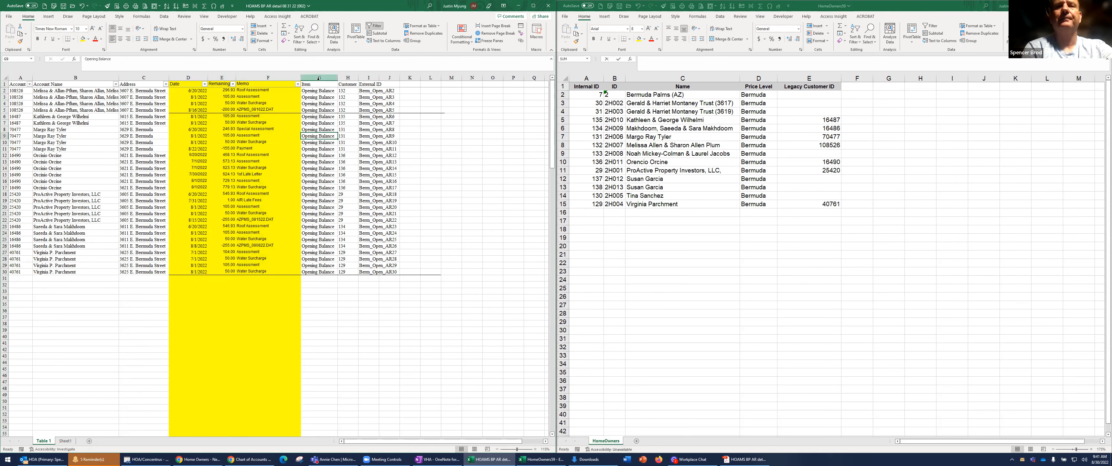
pyautogui.click(320, 78)
pyautogui.click(83, 39)
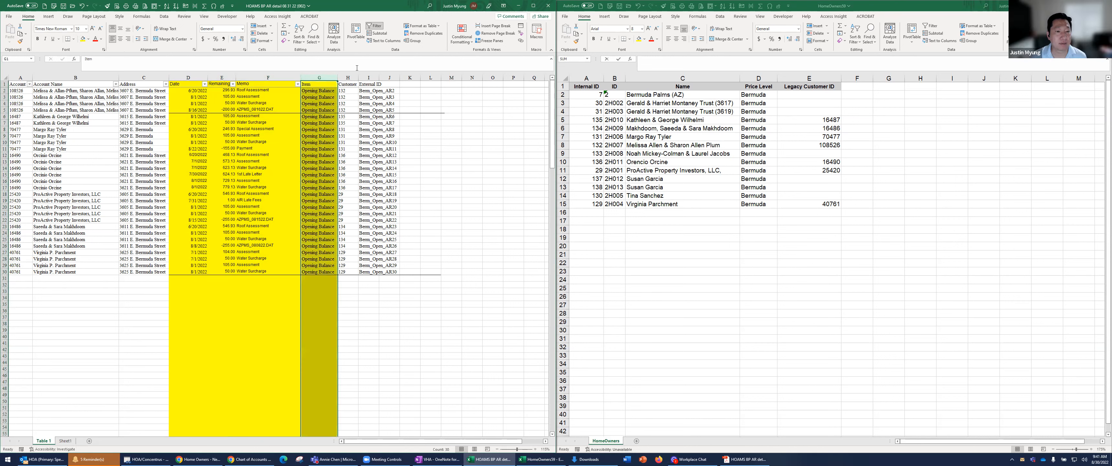
pyautogui.click(350, 77)
pyautogui.click(82, 39)
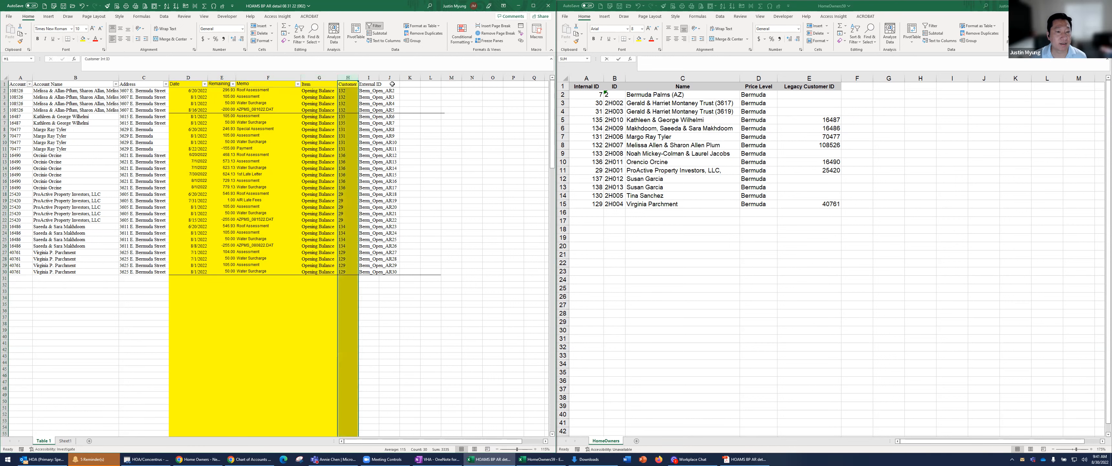
pyautogui.click(369, 78)
pyautogui.click(83, 38)
pyautogui.click(188, 129)
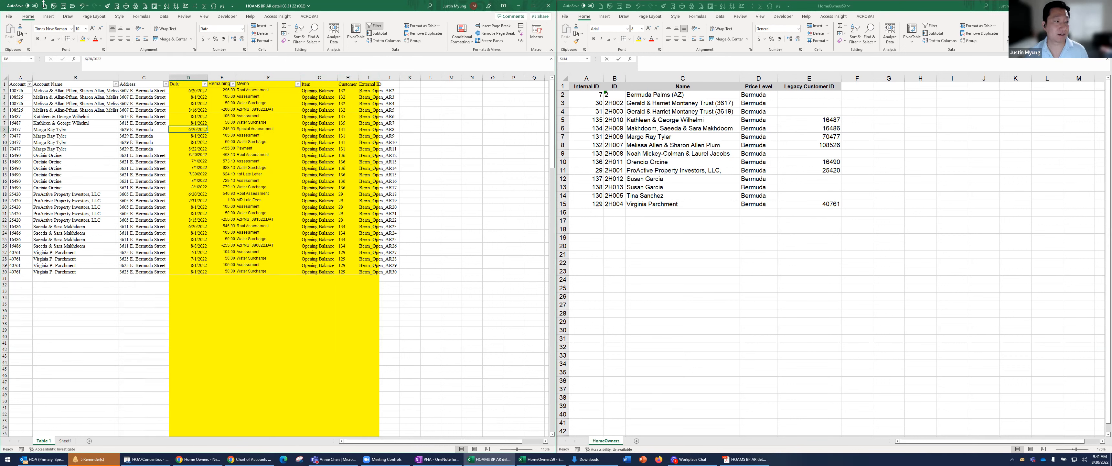
# Save the active delinquency sheet in Downloads as a CSV UTF-8 file named "bermuda palms opening ar as of 2022-08-30"
pyautogui.click(63, 5)
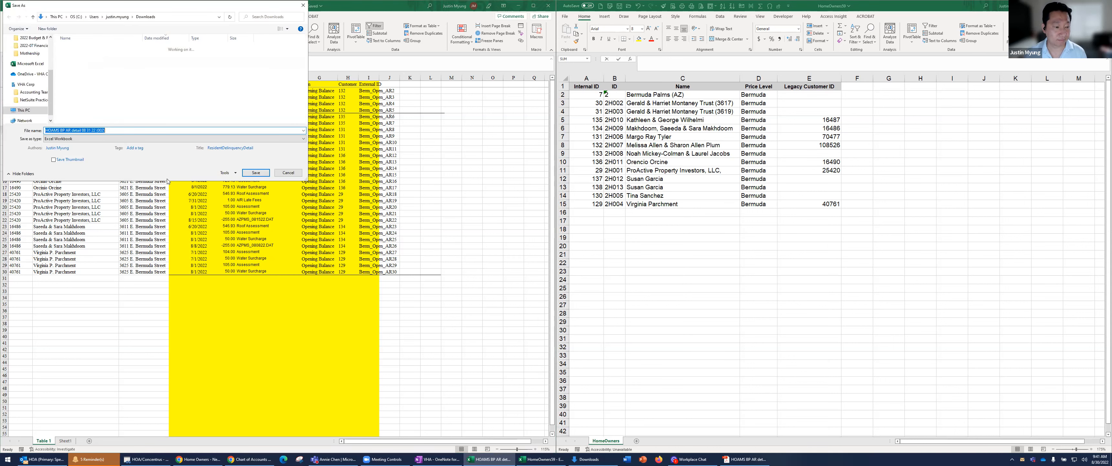
pyautogui.write('c')
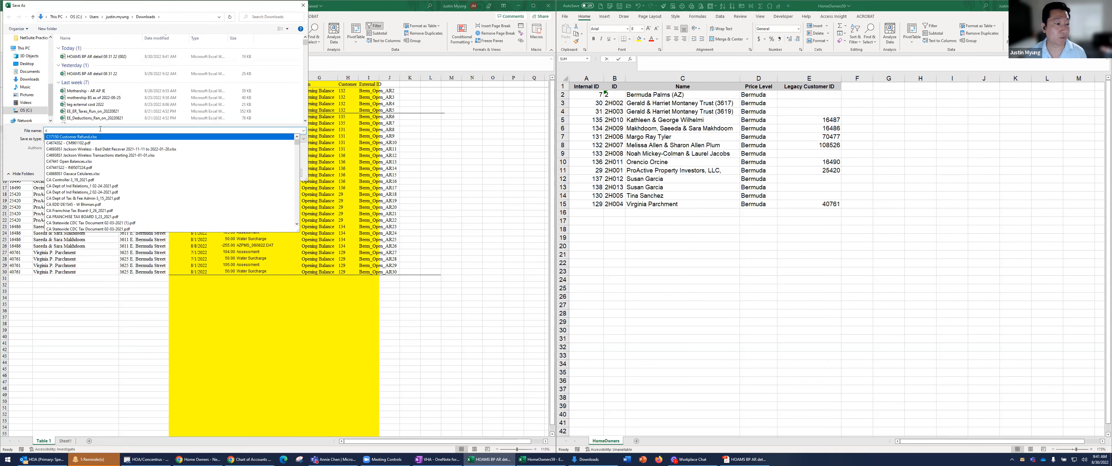
pyautogui.press('Escape')
pyautogui.click(91, 139)
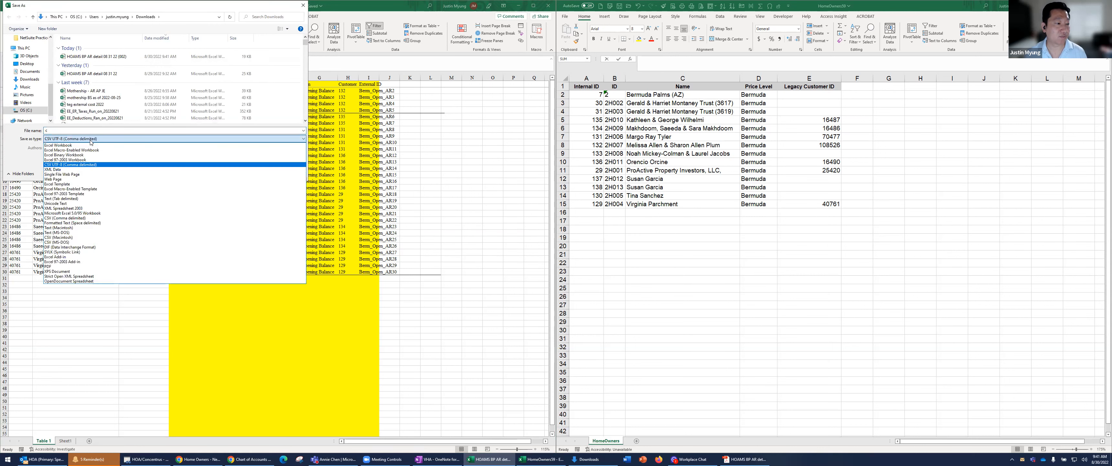
pyautogui.click(91, 140)
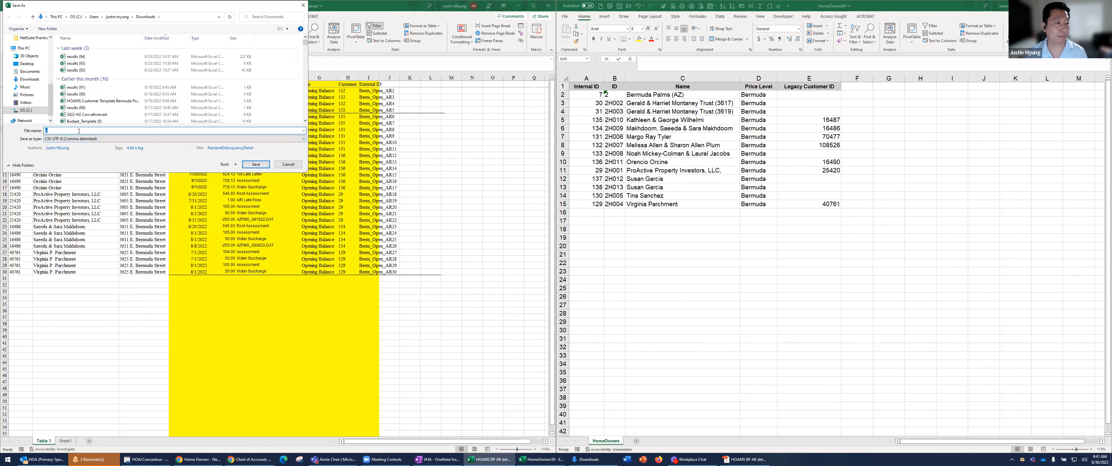
pyautogui.write('er')
pyautogui.write('2022-08-30')
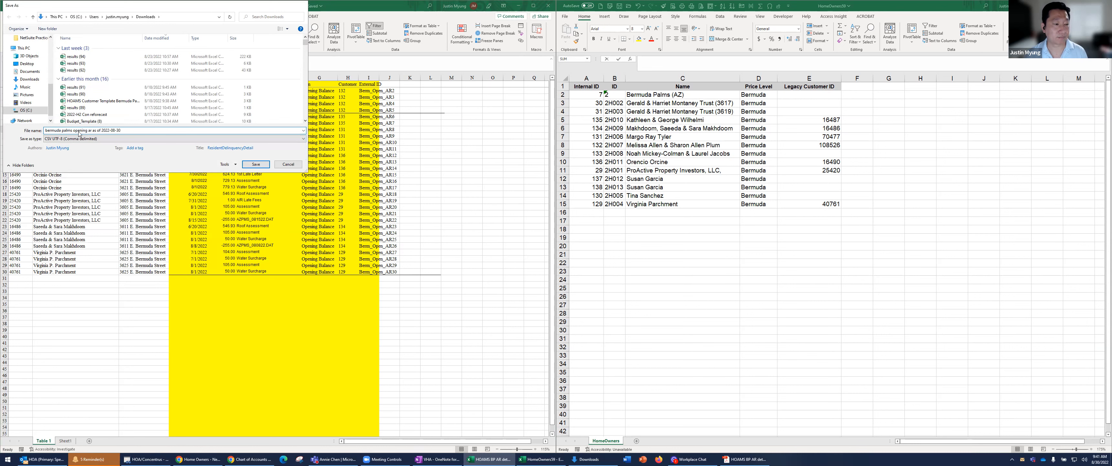
pyautogui.press('Return')
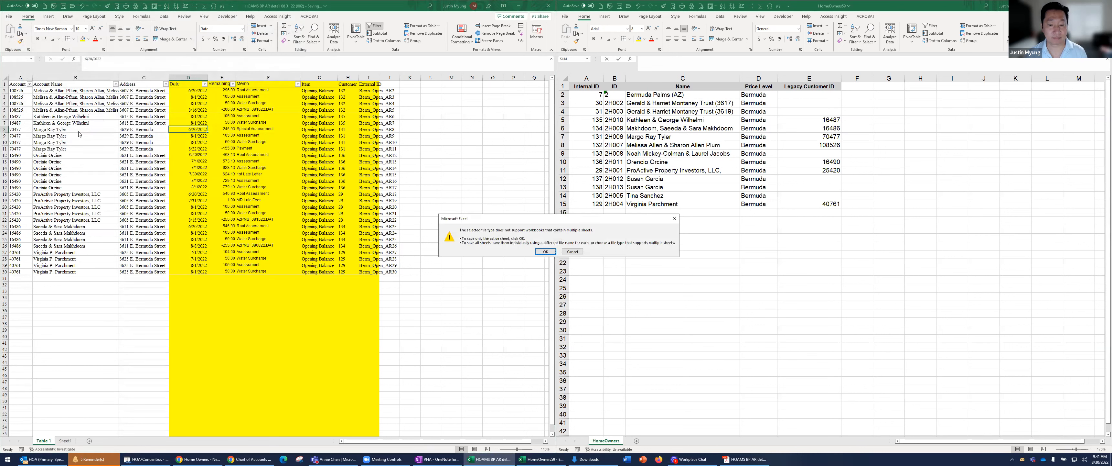
pyautogui.press('Return')
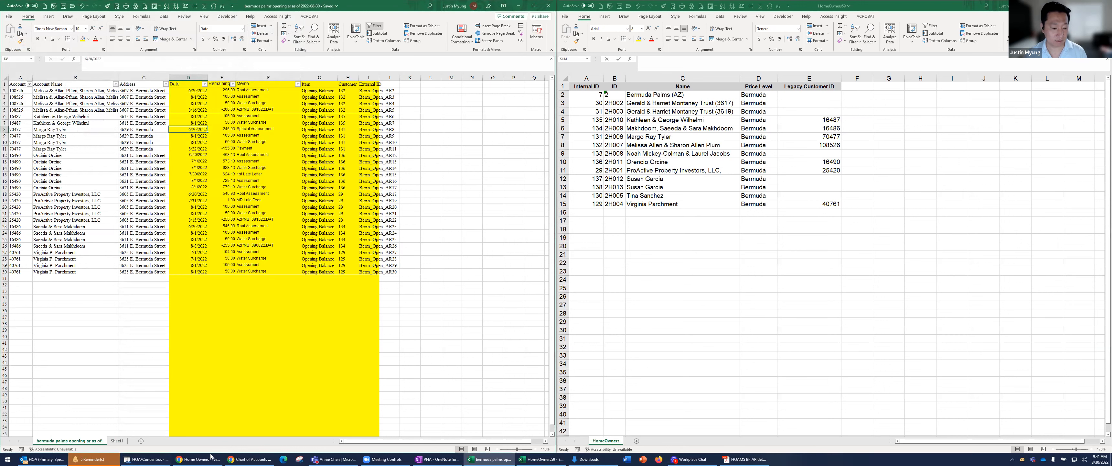
# Switch to NetSuite's Home Owners window and open the Import Assistant for importing CSV records
pyautogui.click(251, 458)
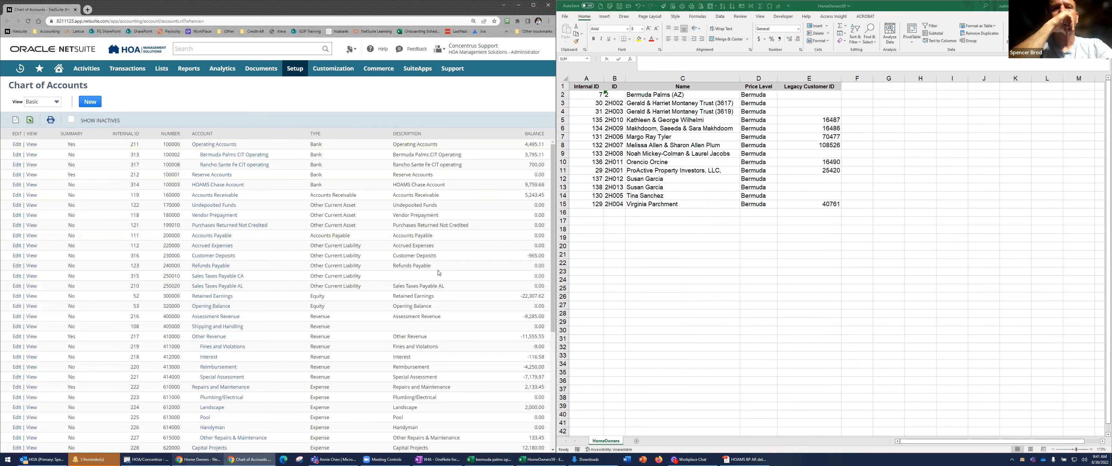
pyautogui.click(198, 459)
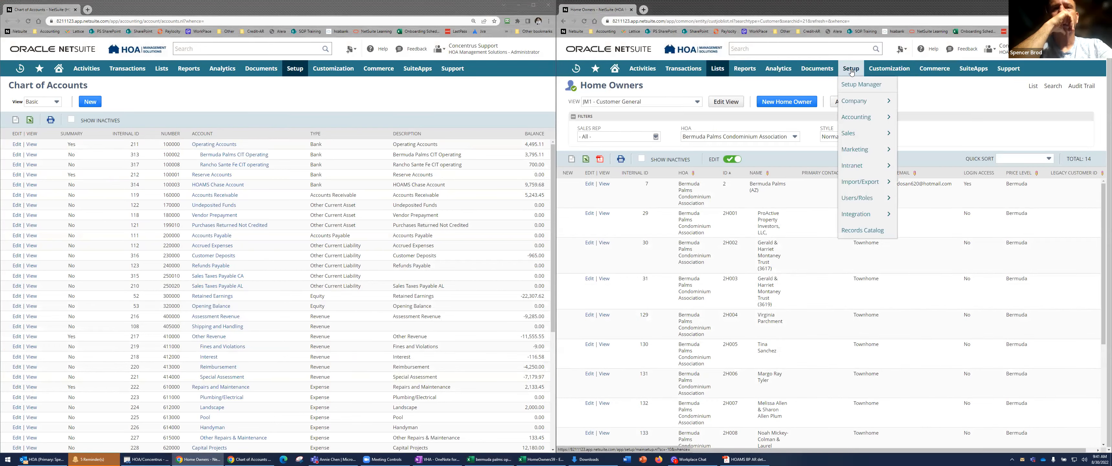
pyautogui.moveTo(851, 71)
pyautogui.moveTo(872, 182)
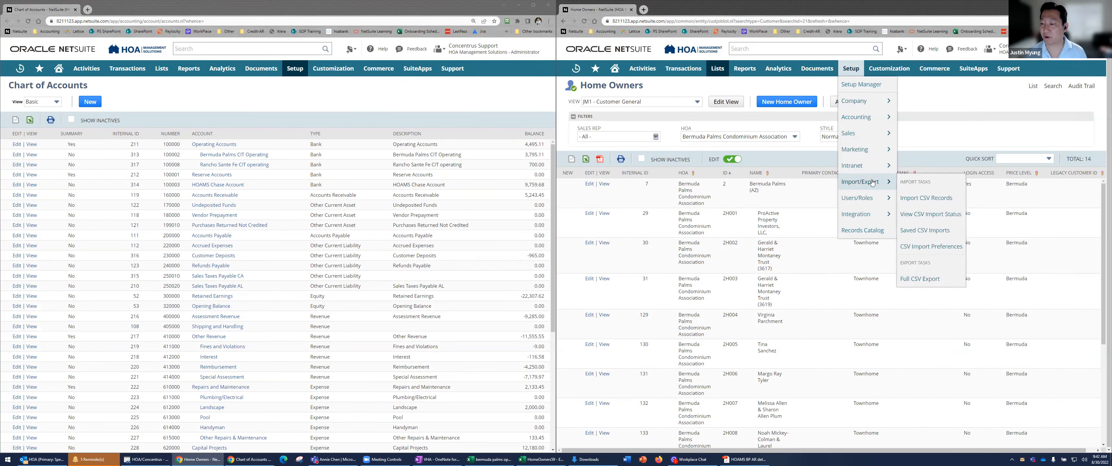
pyautogui.click(924, 199)
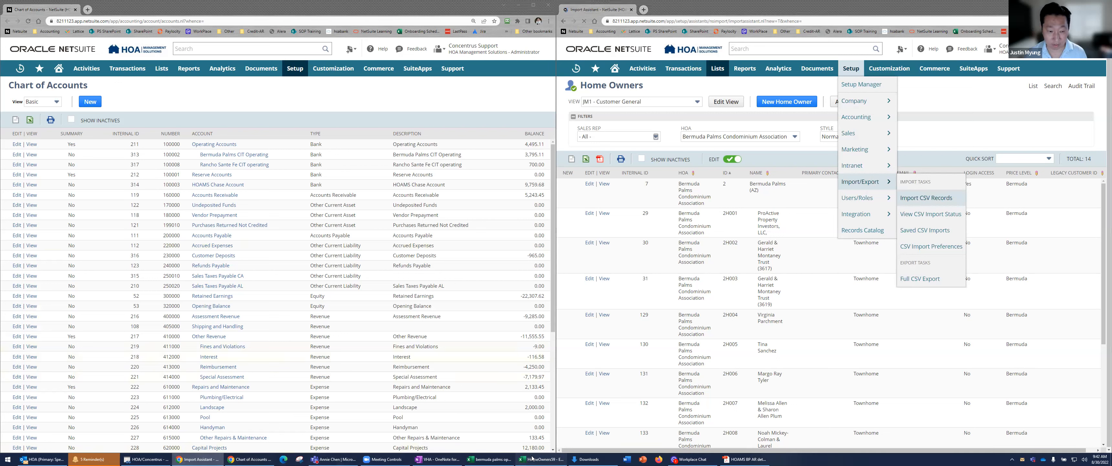
# Return to the Excel delinquency table and examine the negative payment amounts in the Remaining column
pyautogui.click(542, 459)
pyautogui.click(491, 459)
pyautogui.click(252, 147)
pyautogui.click(224, 148)
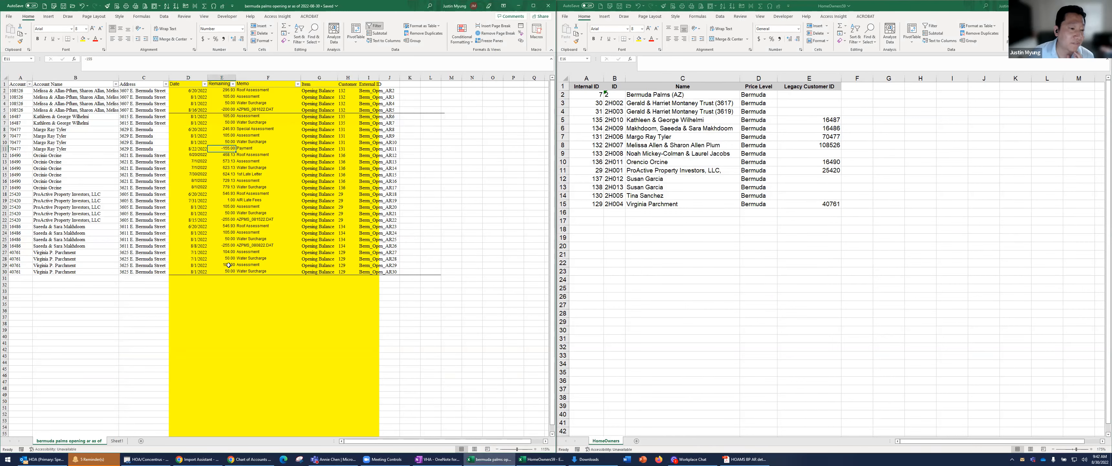
pyautogui.click(228, 247)
pyautogui.click(224, 220)
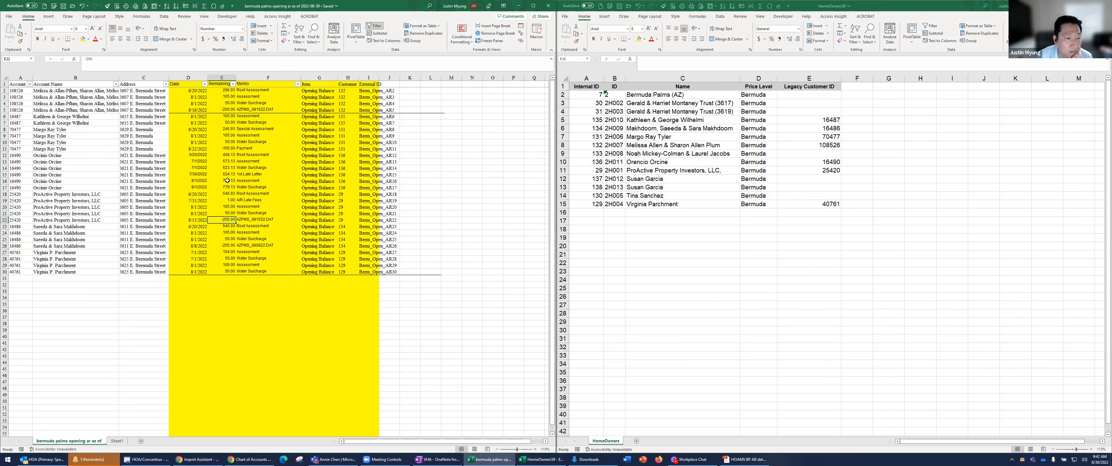
pyautogui.click(228, 149)
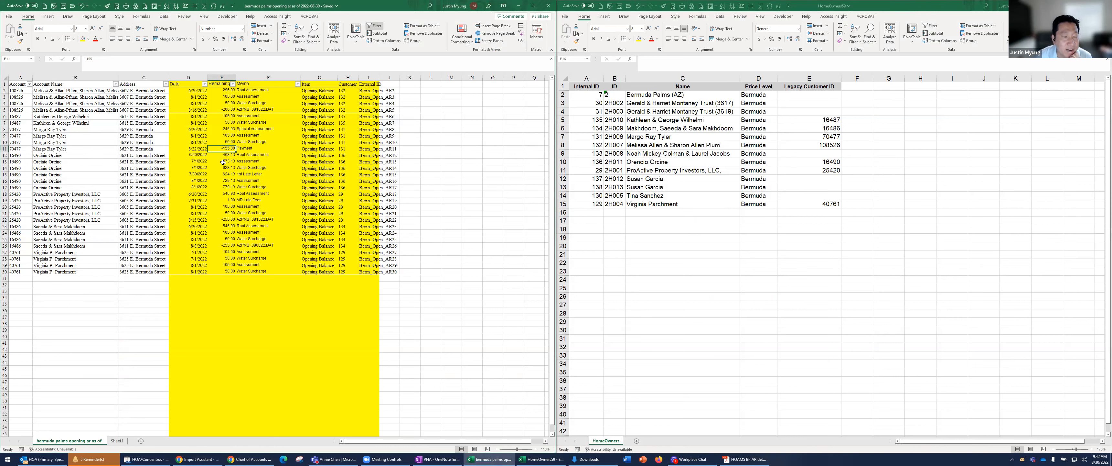
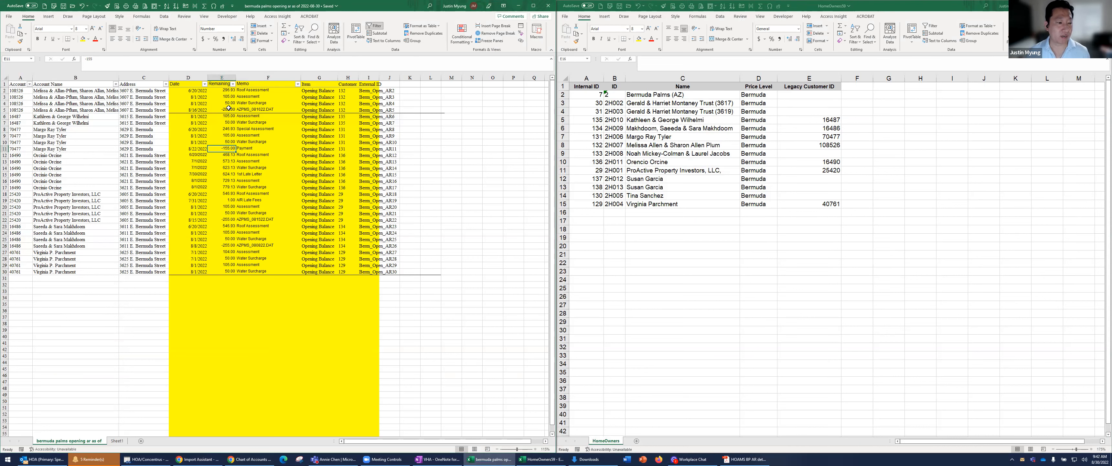
# Subtract 155 from the 6/20/2022 Special Assessment amount in cell E8 of the Remaining column
pyautogui.press('Up')
pyautogui.press('Up')
pyautogui.press('Up')
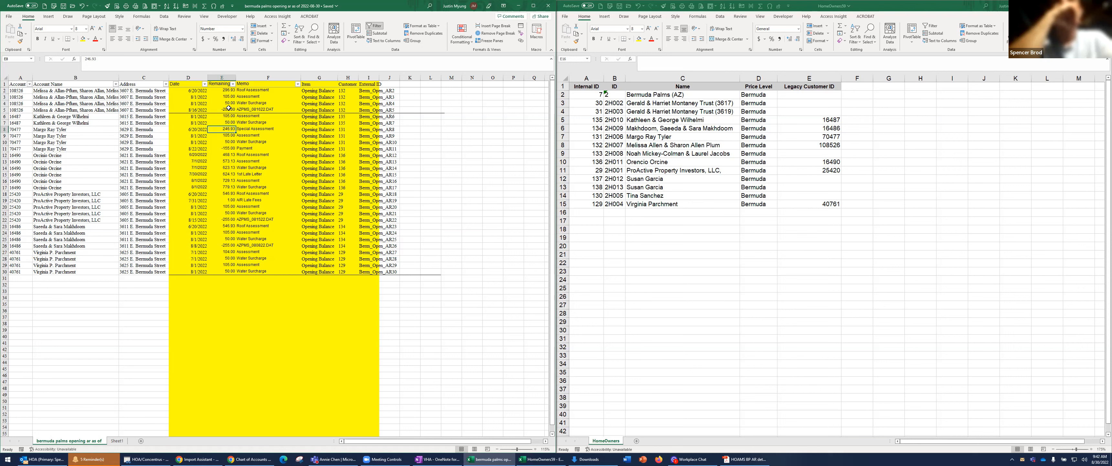
pyautogui.press('F2')
pyautogui.write('+')
pyautogui.write('-')
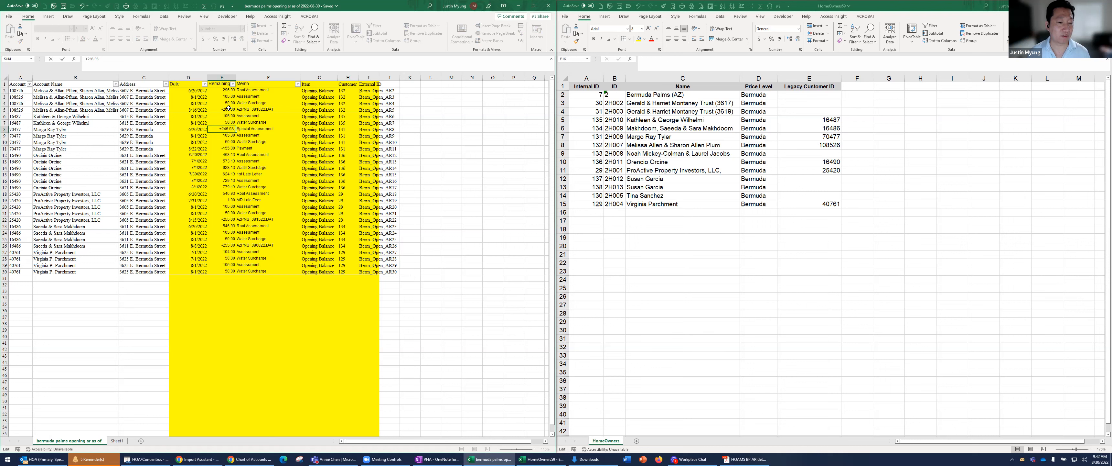
pyautogui.write('155')
pyautogui.press('Return')
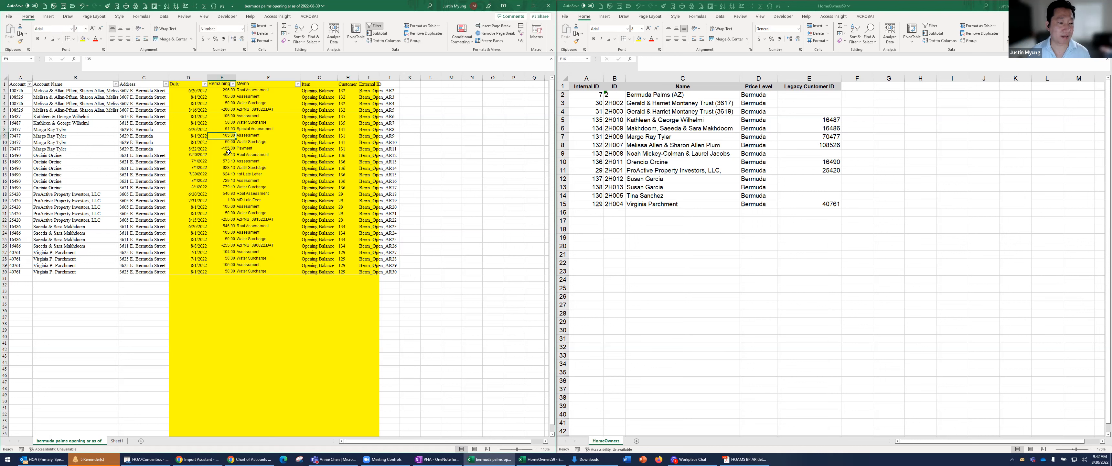
# Delete the Payment row, row 11, from the delinquency table
pyautogui.rightClick(229, 149)
pyautogui.click(248, 231)
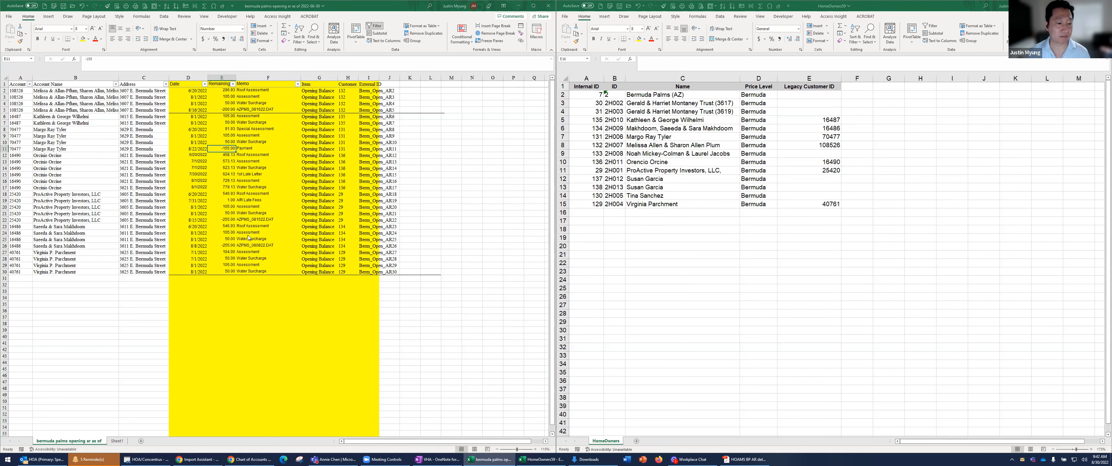
pyautogui.click(242, 248)
pyautogui.click(240, 261)
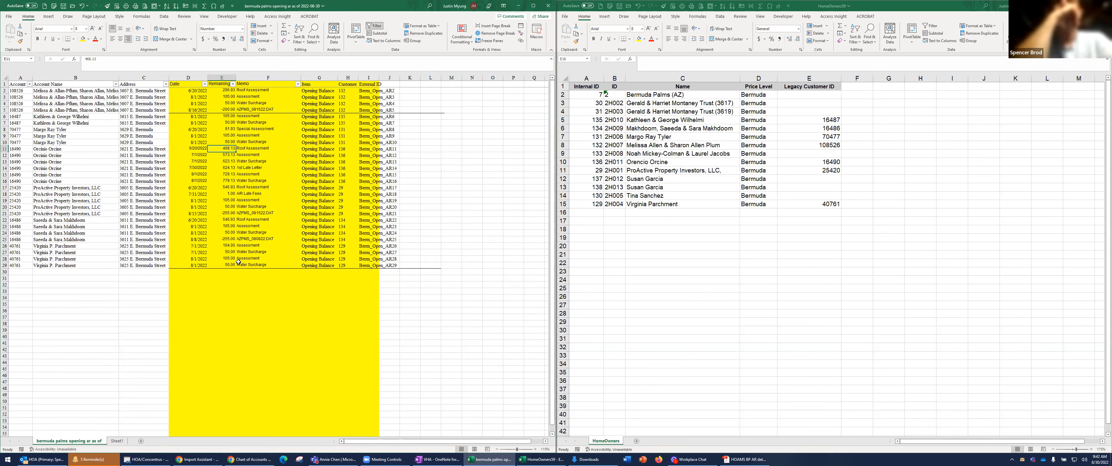
# Filter the Remaining column to show only the negative amounts
pyautogui.click(233, 84)
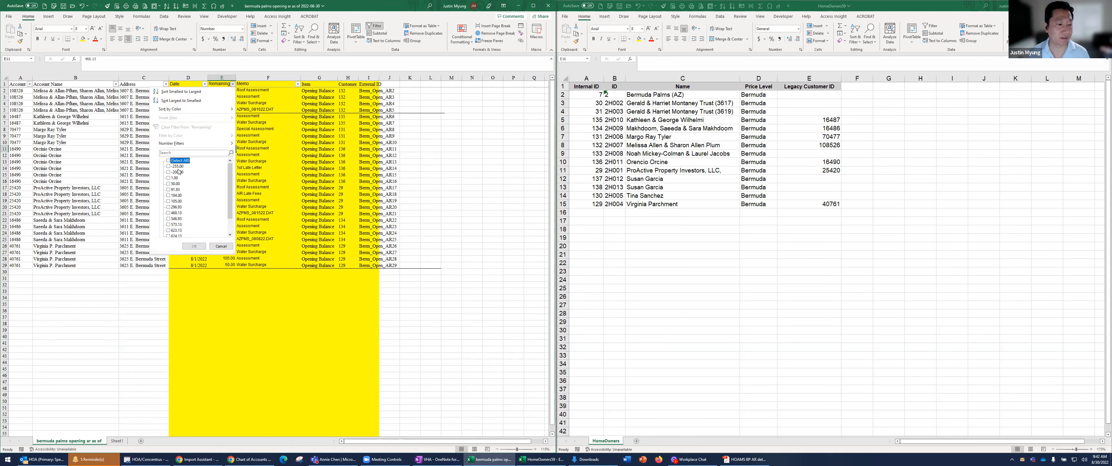
pyautogui.click(178, 169)
pyautogui.click(177, 172)
pyautogui.click(177, 172)
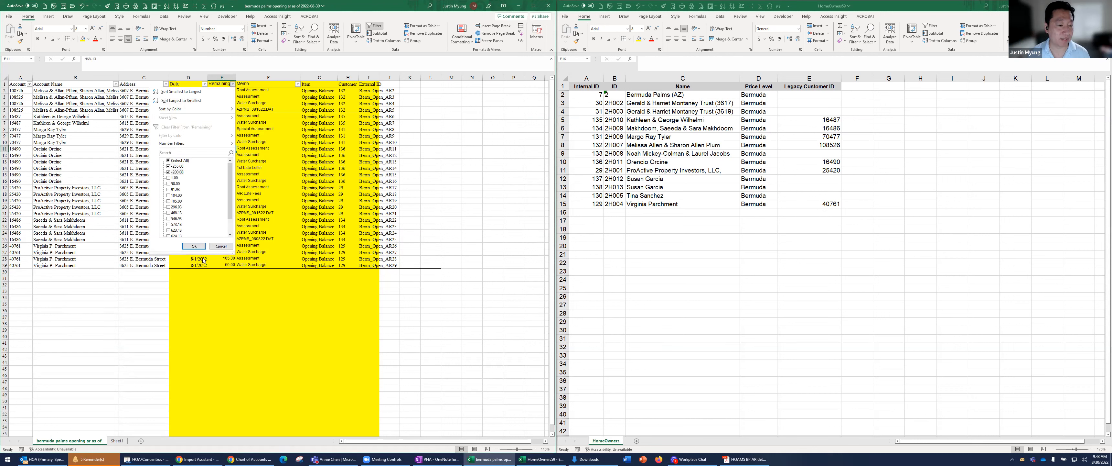
pyautogui.click(193, 246)
# Add a new worksheet to the workbook and name it Credits
pyautogui.click(190, 105)
pyautogui.click(142, 381)
pyautogui.click(140, 441)
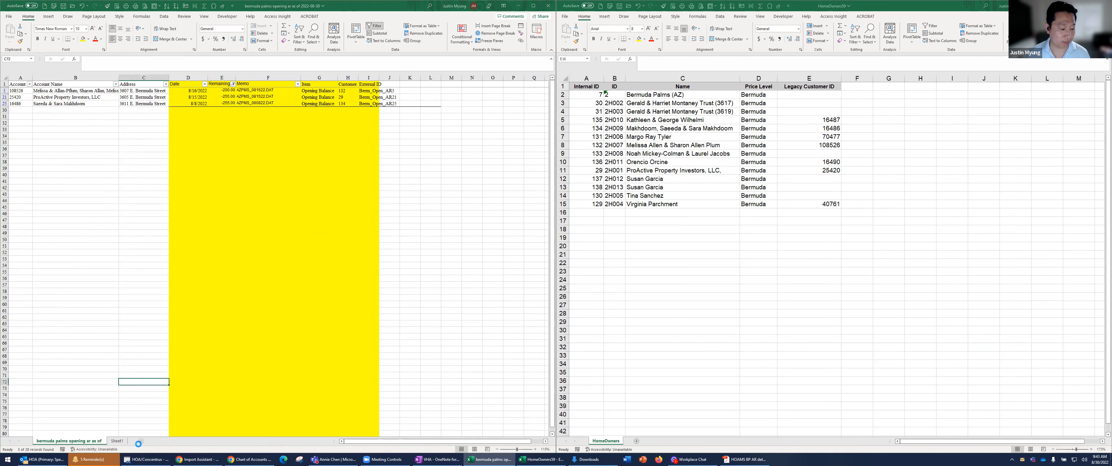
pyautogui.doubleClick(117, 441)
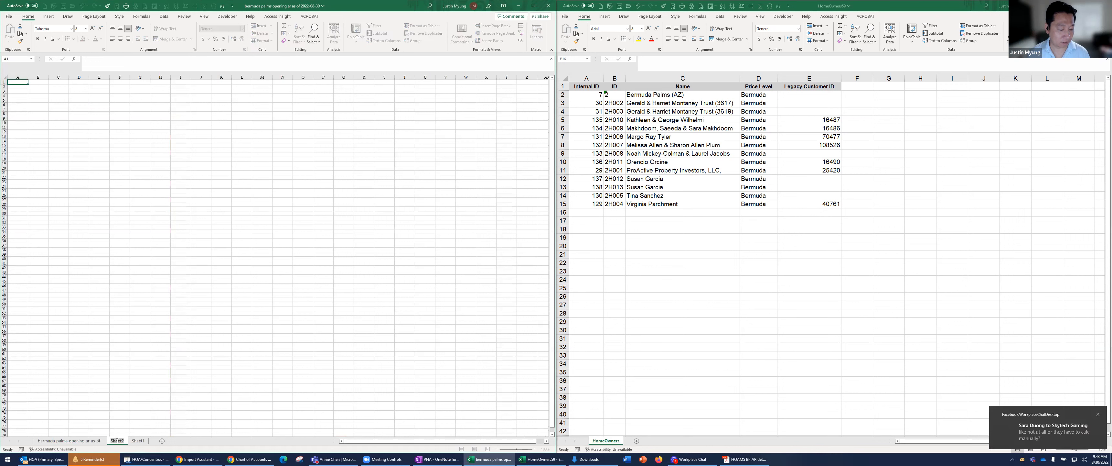
pyautogui.write('Credits')
pyautogui.press('Return')
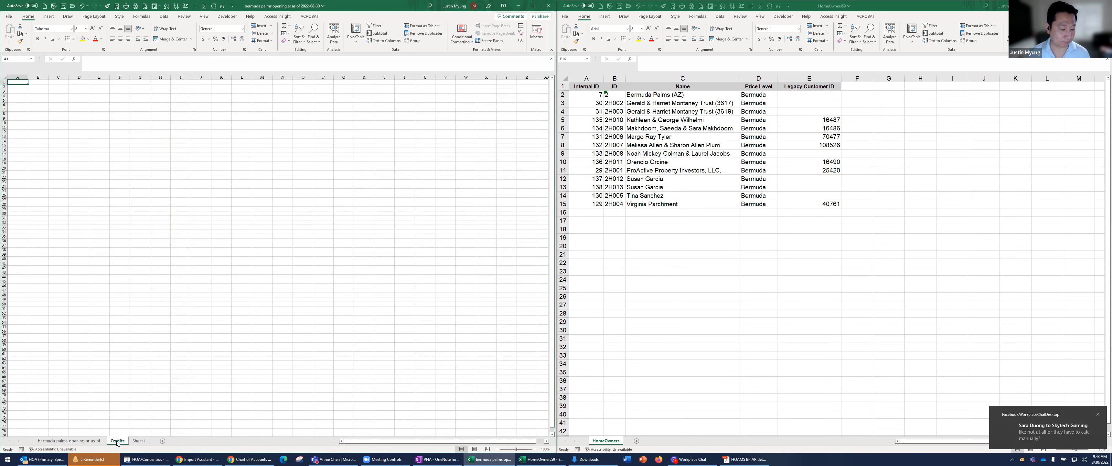
# Copy the header and filtered negative rows, columns A through I, into the Credits sheet
pyautogui.click(70, 441)
pyautogui.moveTo(26, 83); pyautogui.dragTo(371, 104)
pyautogui.hotkey('ctrl', 'c')
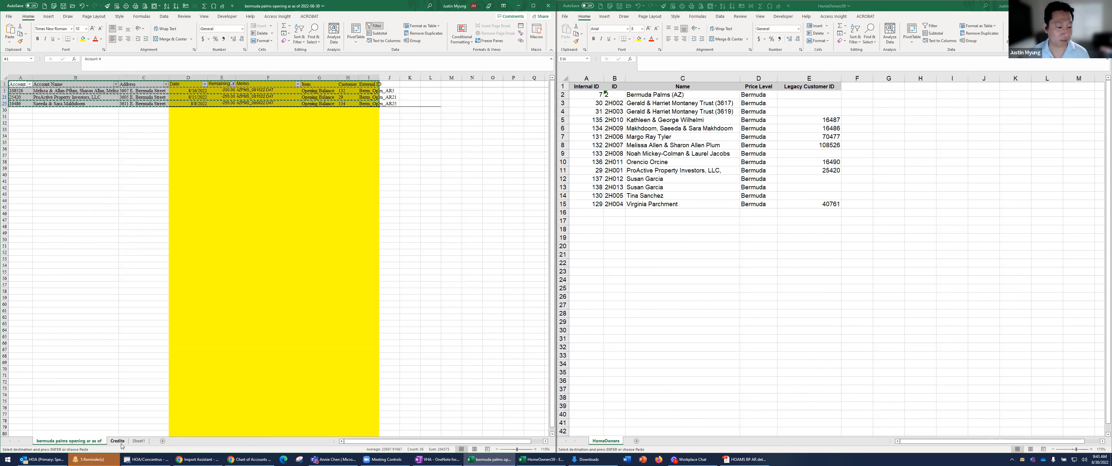
pyautogui.click(117, 441)
pyautogui.hotkey('ctrl', 'v')
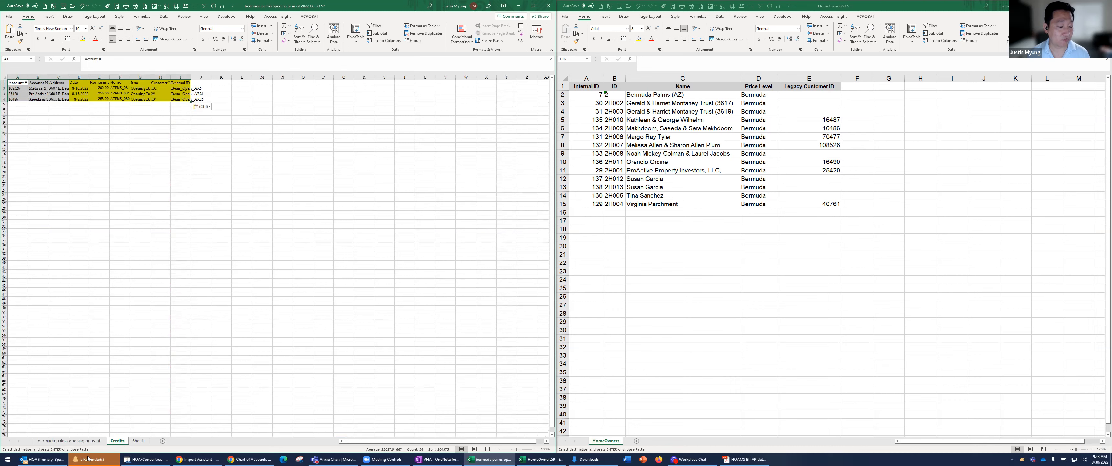
# Show all rows again in the opening AR sheet by selecting every value in the Remaining filter
pyautogui.click(91, 440)
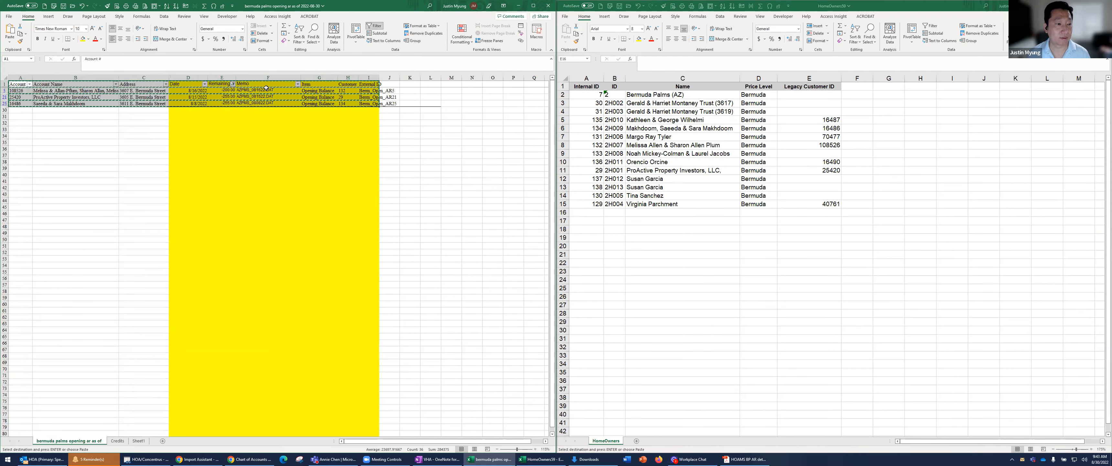
pyautogui.click(233, 83)
pyautogui.click(173, 160)
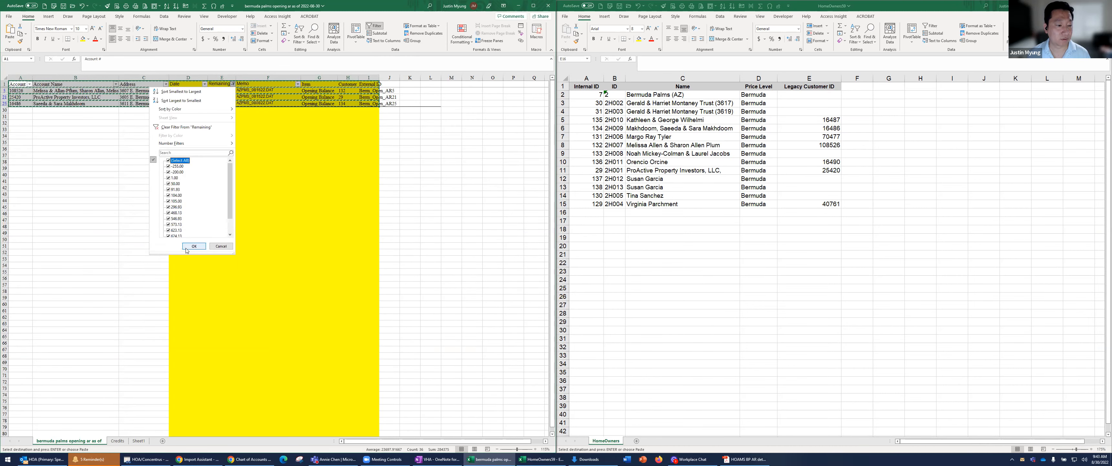
pyautogui.click(191, 246)
pyautogui.click(368, 136)
pyautogui.press('Escape')
# Replace the External ID formulas in column I with their values and widen the column to fit the IDs
pyautogui.click(369, 101)
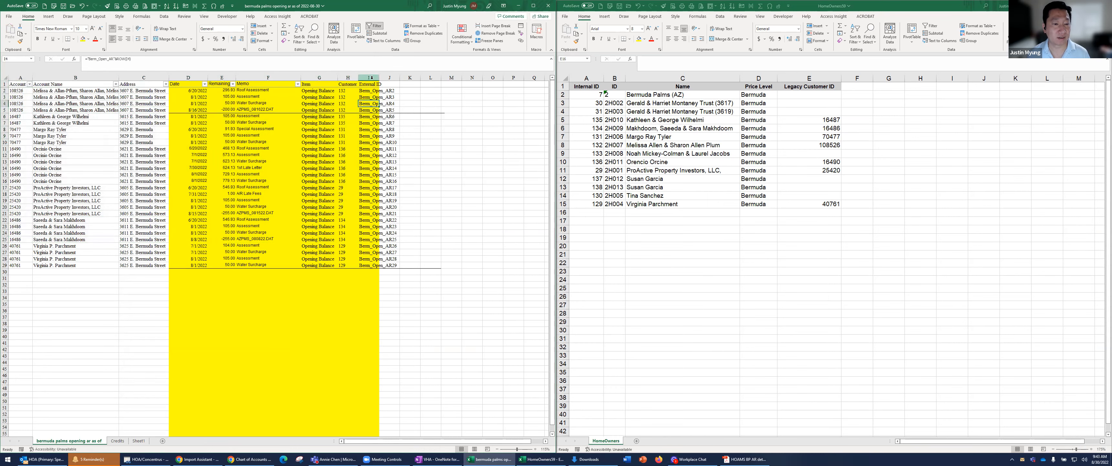
pyautogui.click(371, 78)
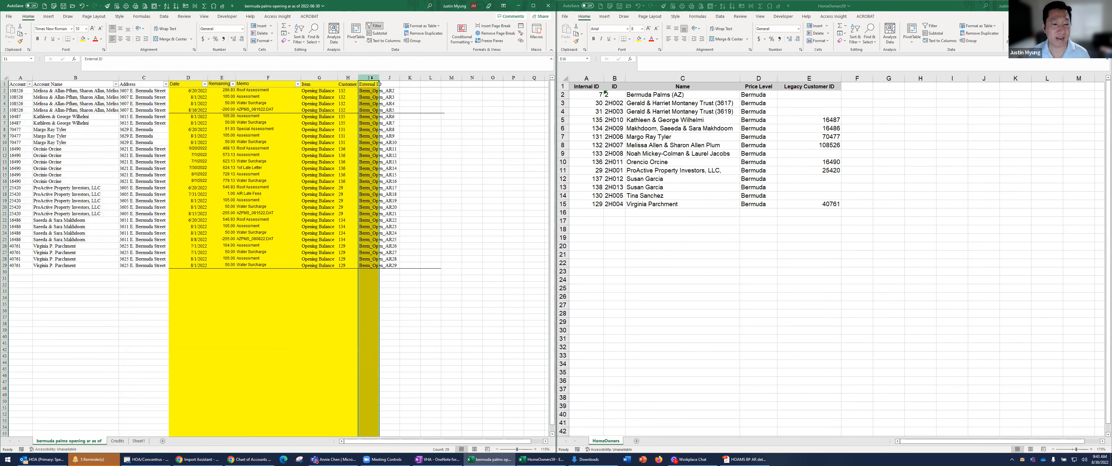
pyautogui.rightClick(369, 124)
pyautogui.click(371, 144)
pyautogui.click(371, 144)
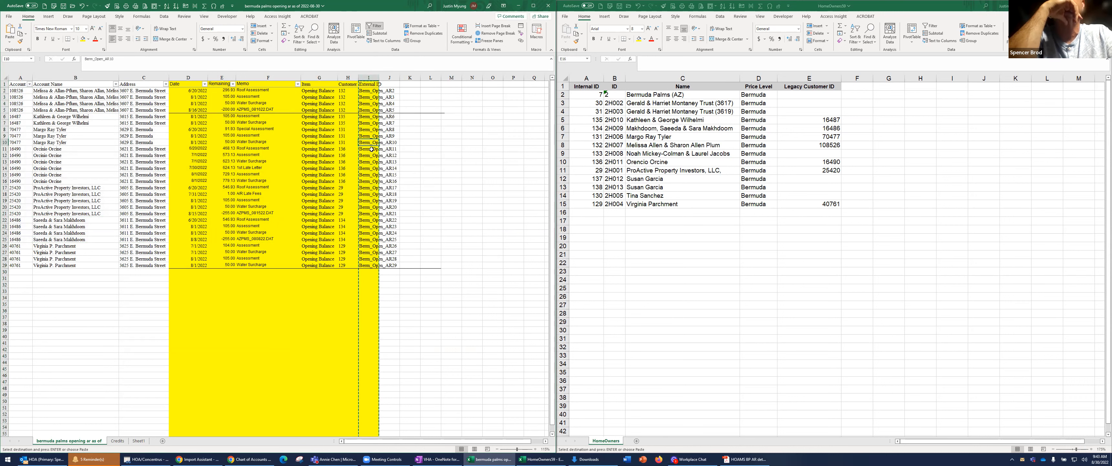
pyautogui.moveTo(382, 78); pyautogui.dragTo(399, 78)
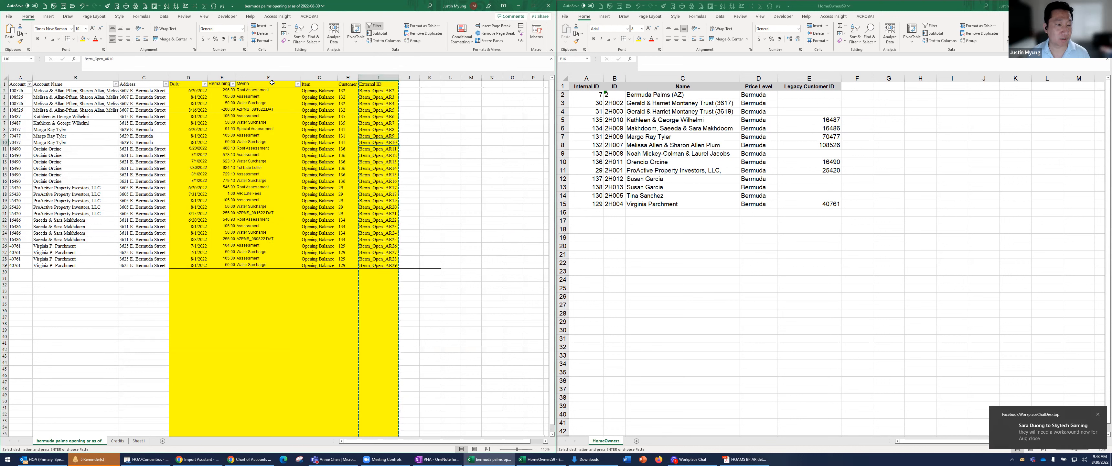
# Filter the Remaining column again so only the negative amounts are listed
pyautogui.click(232, 84)
pyautogui.click(168, 161)
pyautogui.click(168, 166)
pyautogui.click(169, 172)
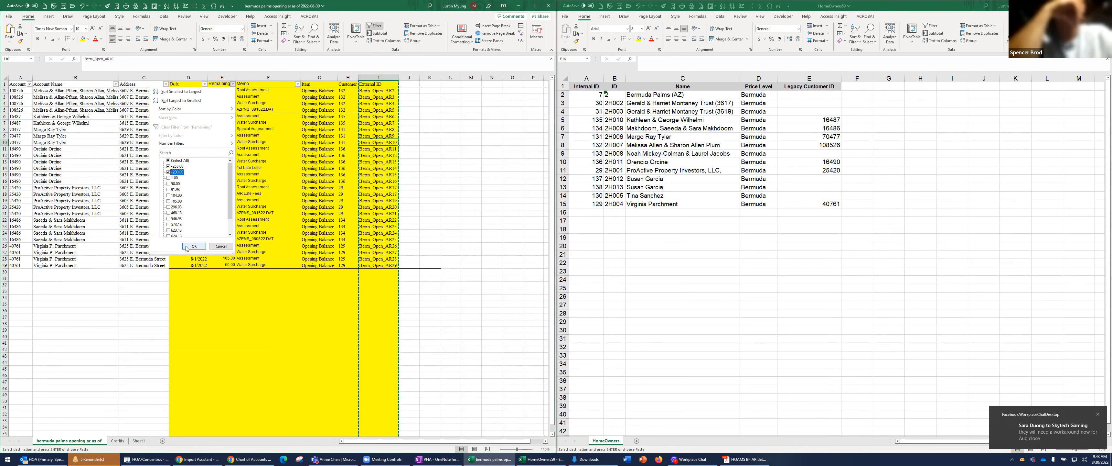
pyautogui.click(194, 245)
# Try to transfer the header and filtered negative rows to the top of the Credits sheet, and undo the paste
pyautogui.moveTo(21, 85); pyautogui.dragTo(364, 111)
pyautogui.hotkey('ctrl', 'c')
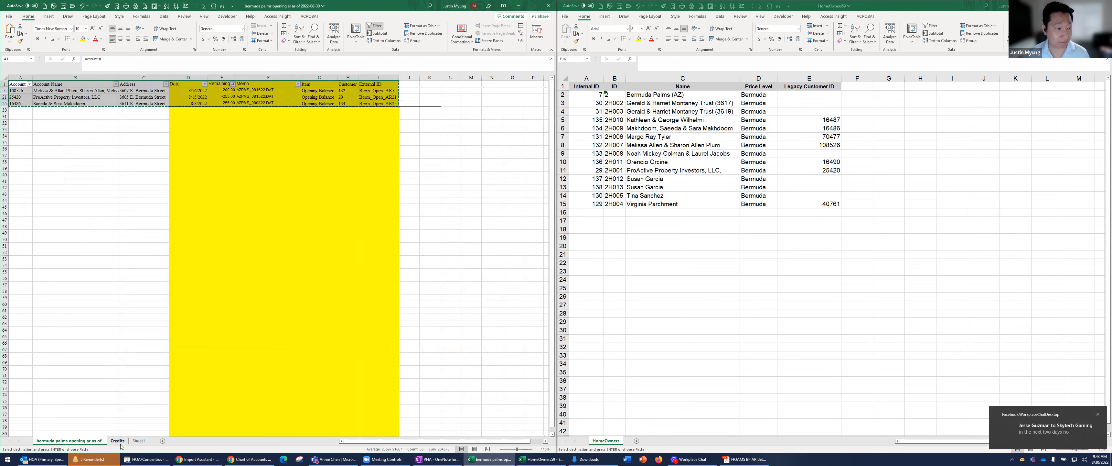
pyautogui.click(121, 445)
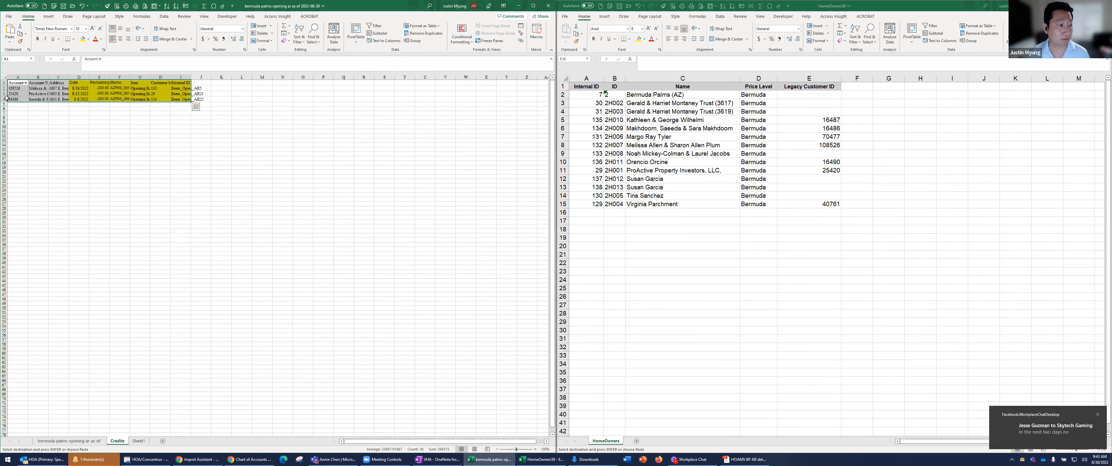
pyautogui.click(14, 84)
pyautogui.press('Return')
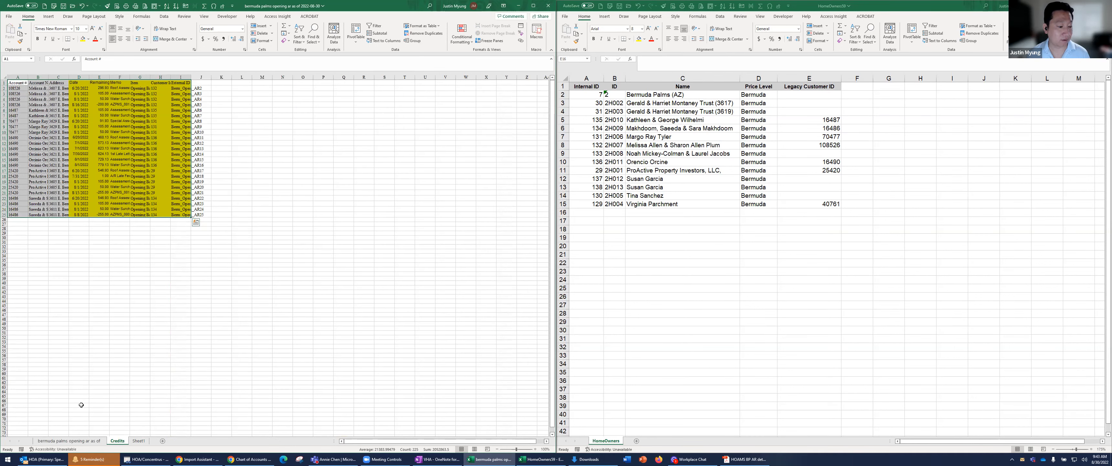
pyautogui.click(57, 441)
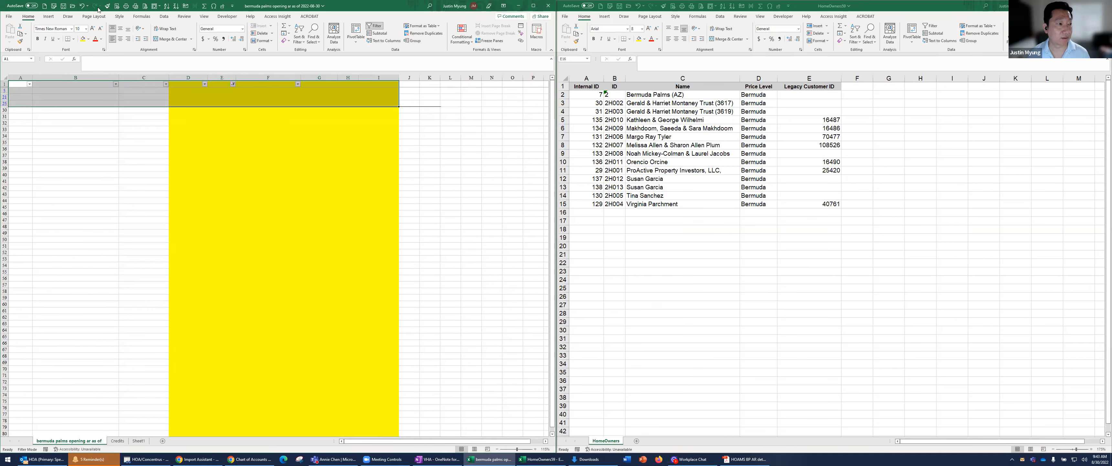
pyautogui.click(82, 5)
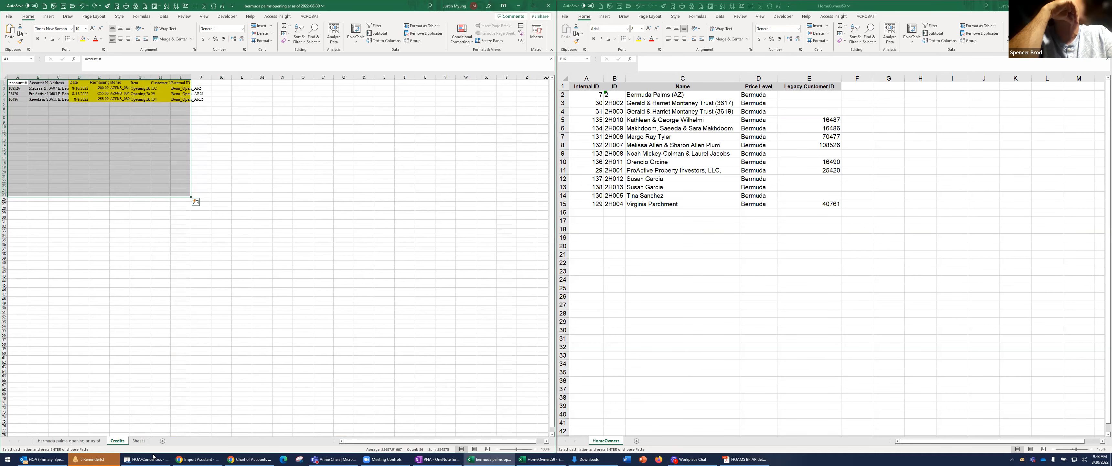
# Paste the header and filtered negative rows with fixed External IDs over the existing rows in the Credits sheet
pyautogui.click(69, 440)
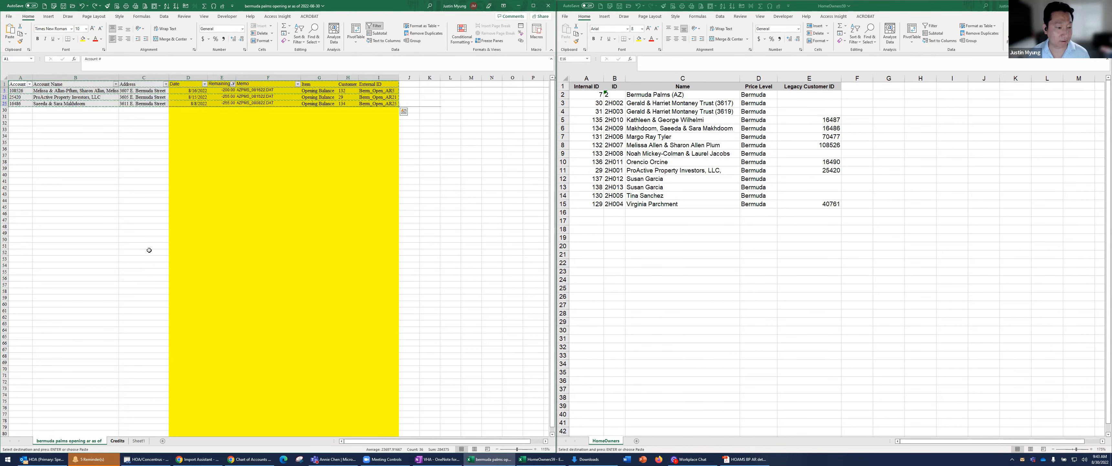
pyautogui.hotkey('ctrl', 'pagedown')
pyautogui.hotkey('ctrl', 'v')
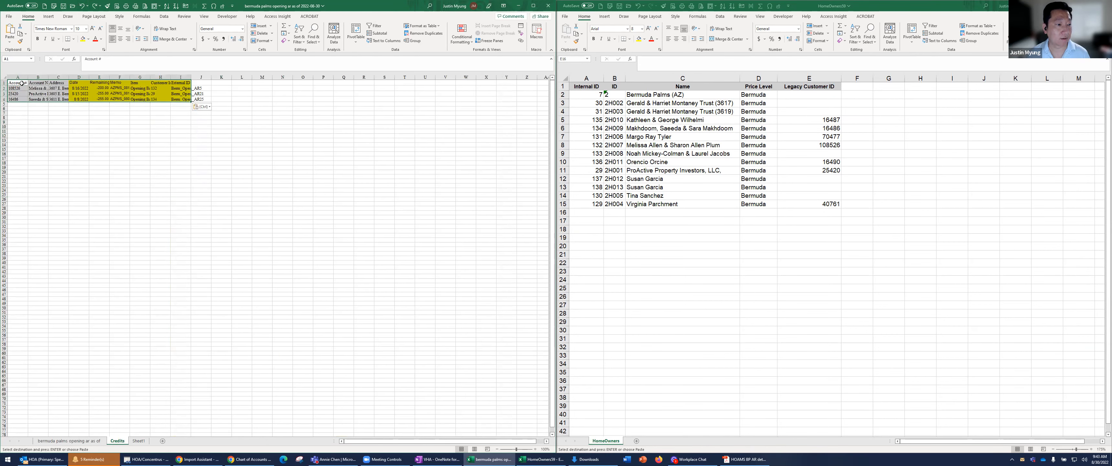
# Delete the three filtered negative-amount rows from the opening AR sheet
pyautogui.click(87, 440)
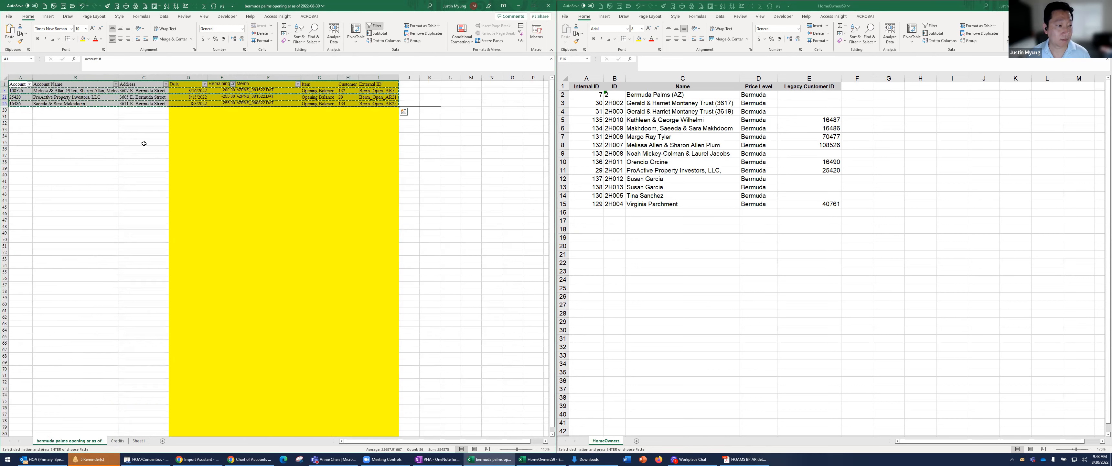
pyautogui.keyDown('ctrl'); pyautogui.click(192, 99); pyautogui.keyUp('ctrl')
pyautogui.keyDown('ctrl'); pyautogui.click(193, 103); pyautogui.keyUp('ctrl')
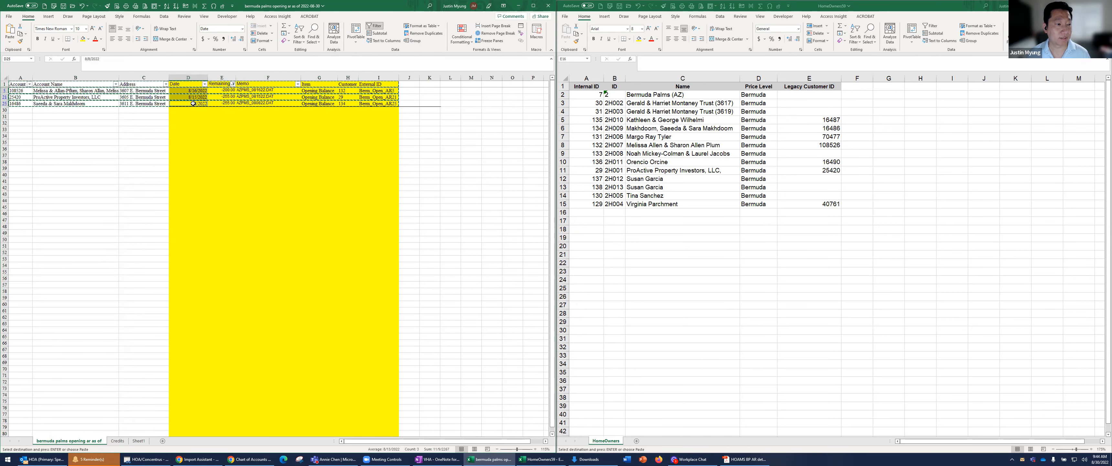
pyautogui.rightClick(194, 104)
pyautogui.click(226, 187)
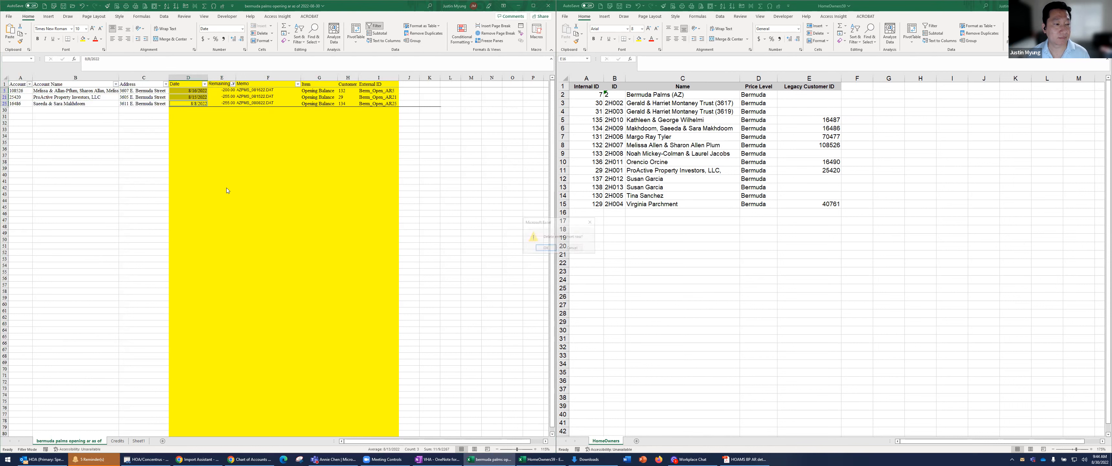
pyautogui.click(546, 249)
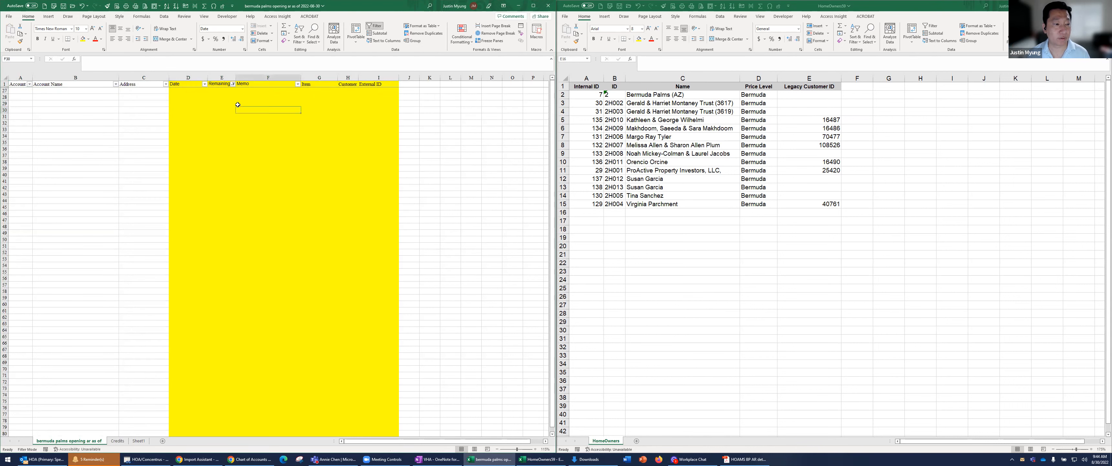
# Reset the Remaining filter to all values so the full list of open items is displayed
pyautogui.click(232, 86)
pyautogui.click(232, 85)
pyautogui.click(178, 161)
pyautogui.click(189, 246)
pyautogui.click(261, 168)
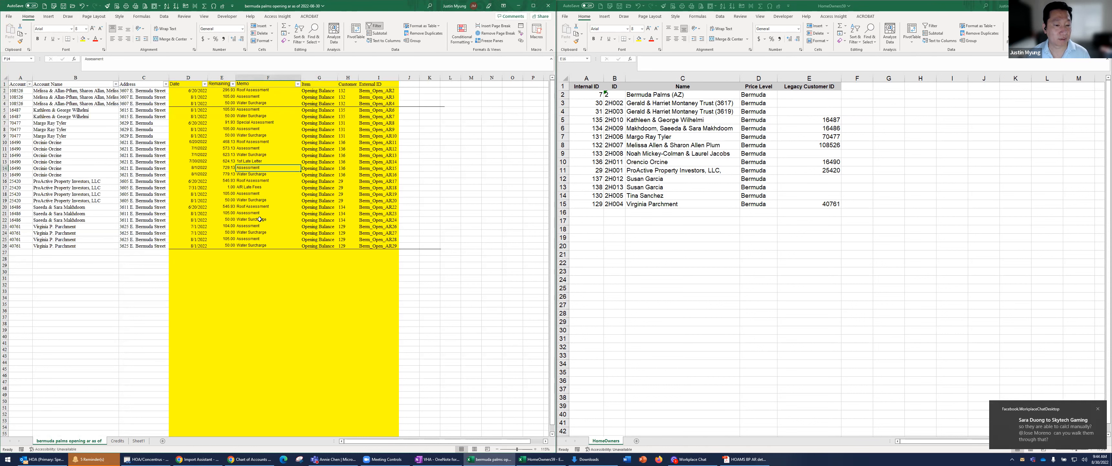
# Check the total of the Remaining amounts in rows 2 through 26 and save the file
pyautogui.moveTo(228, 89); pyautogui.dragTo(229, 252)
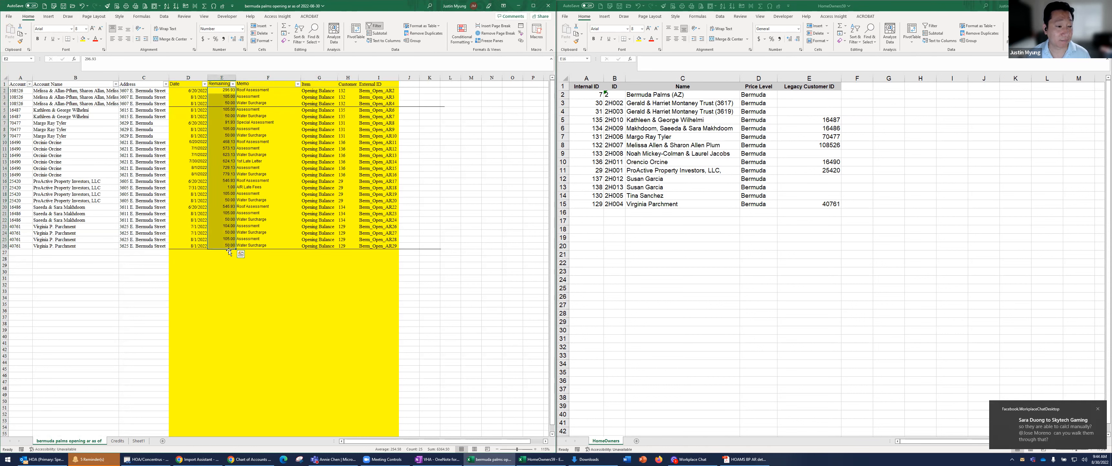
pyautogui.click(266, 115)
pyautogui.click(63, 8)
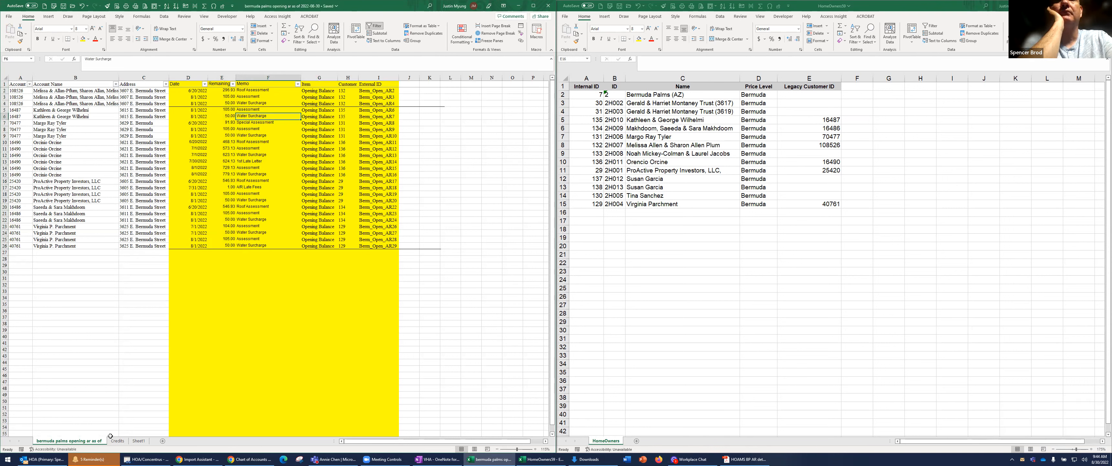
# Save only the Credits sheet as a separate CSV UTF-8 file, adding cm to the end of the opening AR file name
pyautogui.click(119, 442)
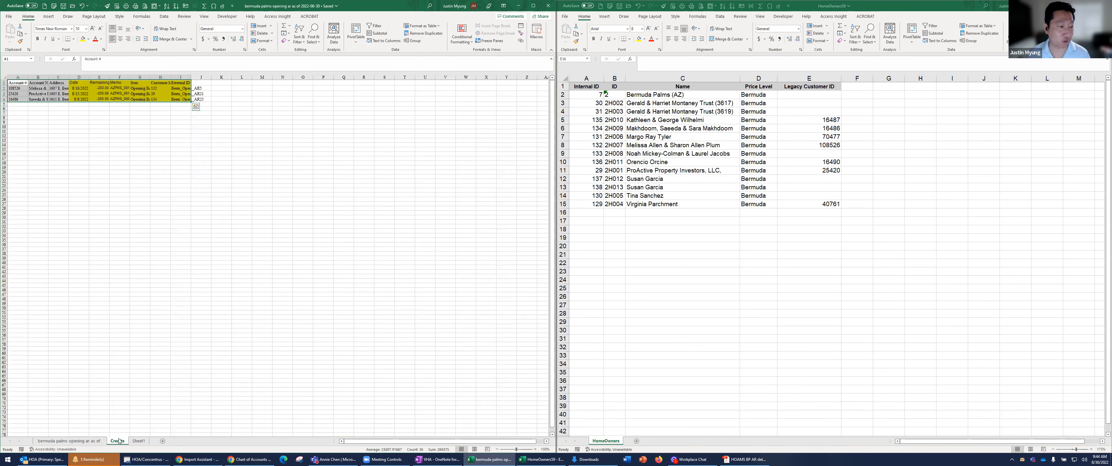
pyautogui.click(120, 165)
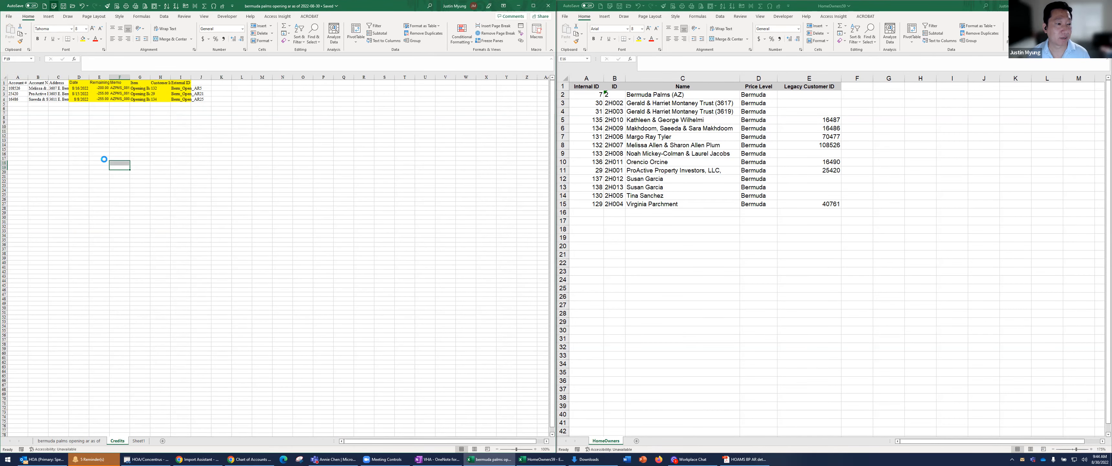
pyautogui.press('F12')
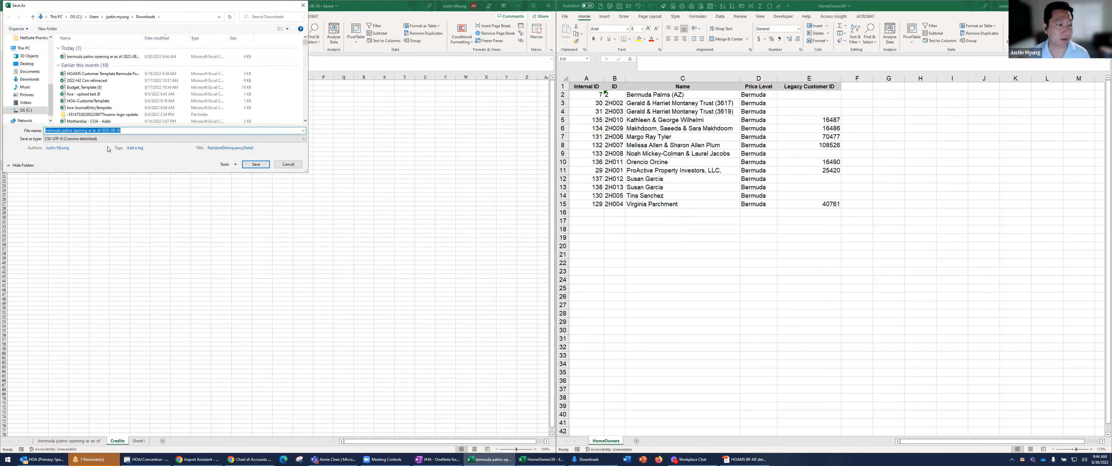
pyautogui.press('End')
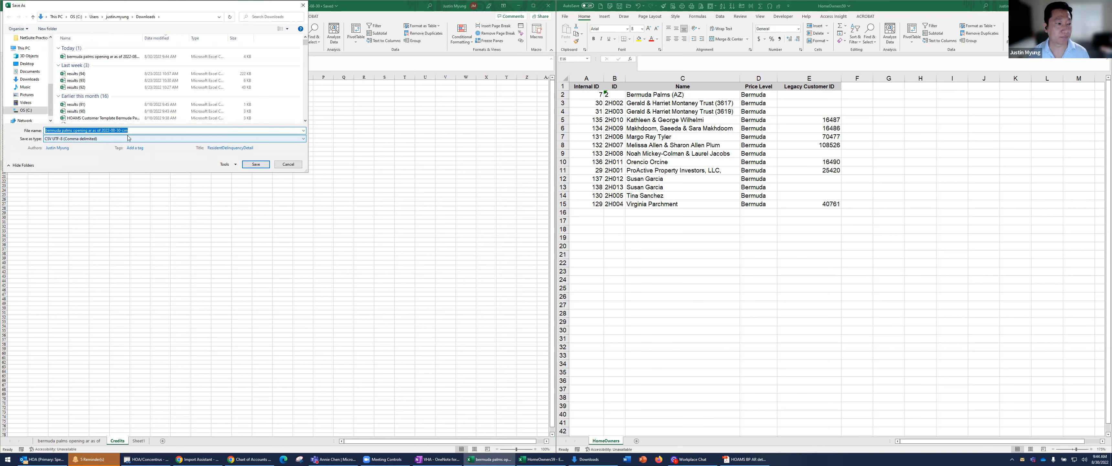
pyautogui.press('Return')
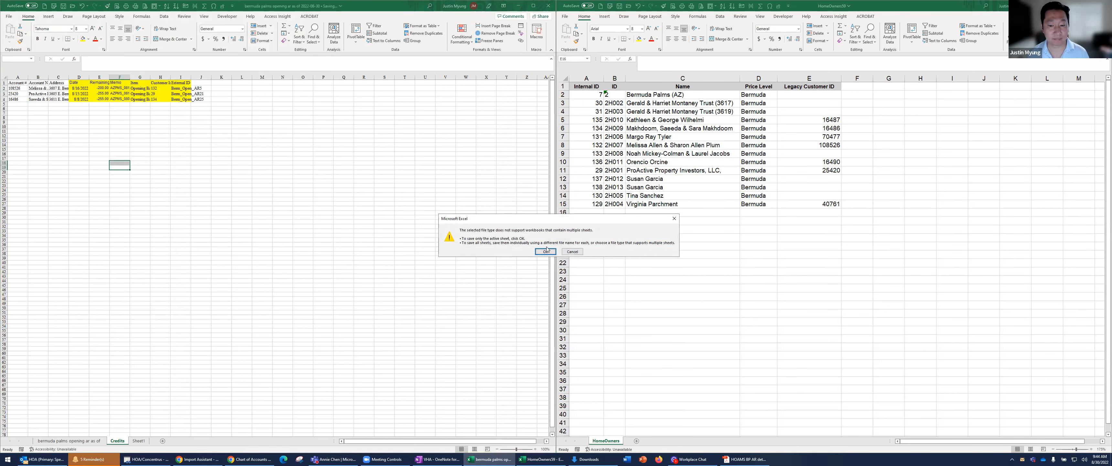
pyautogui.click(546, 251)
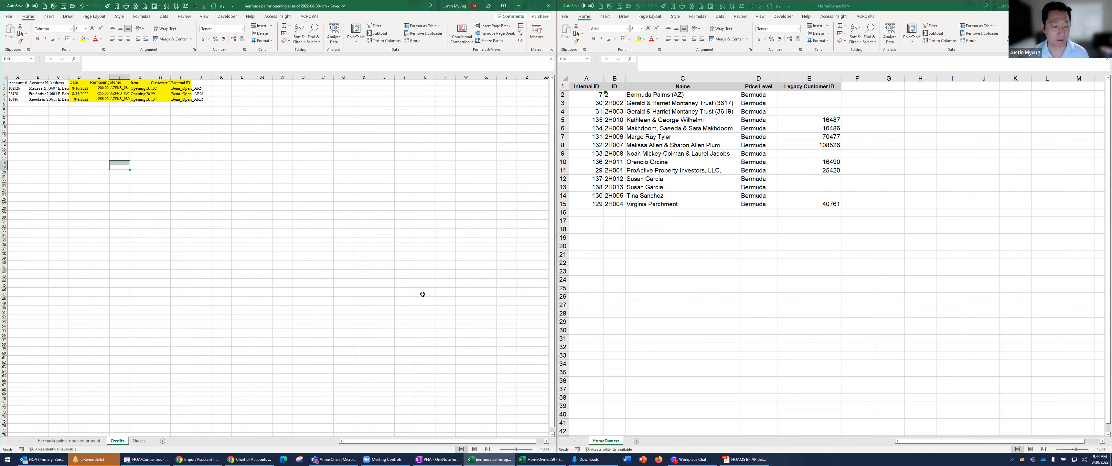
# Return to the opening AR sheet, then switch to the NetSuite Import Assistant and set the import type to Transactions
pyautogui.click(71, 441)
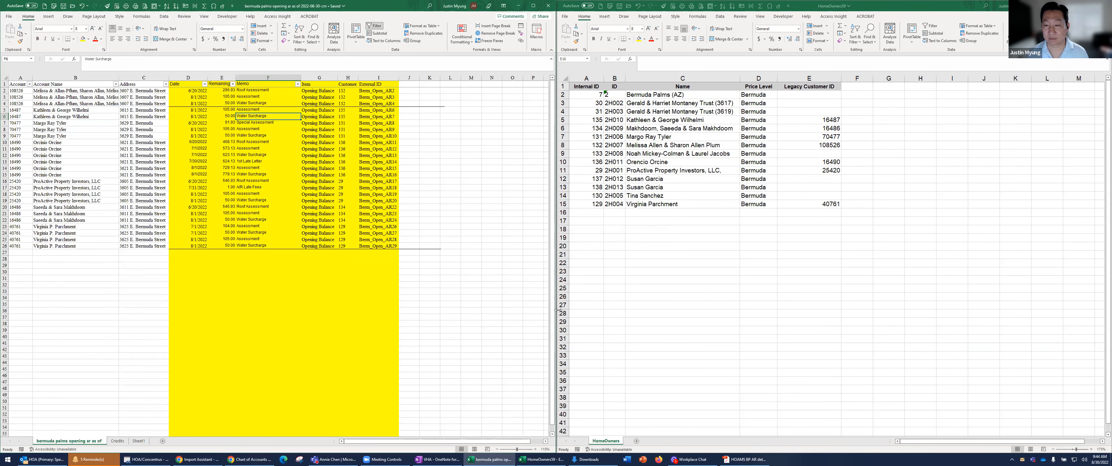
pyautogui.click(253, 458)
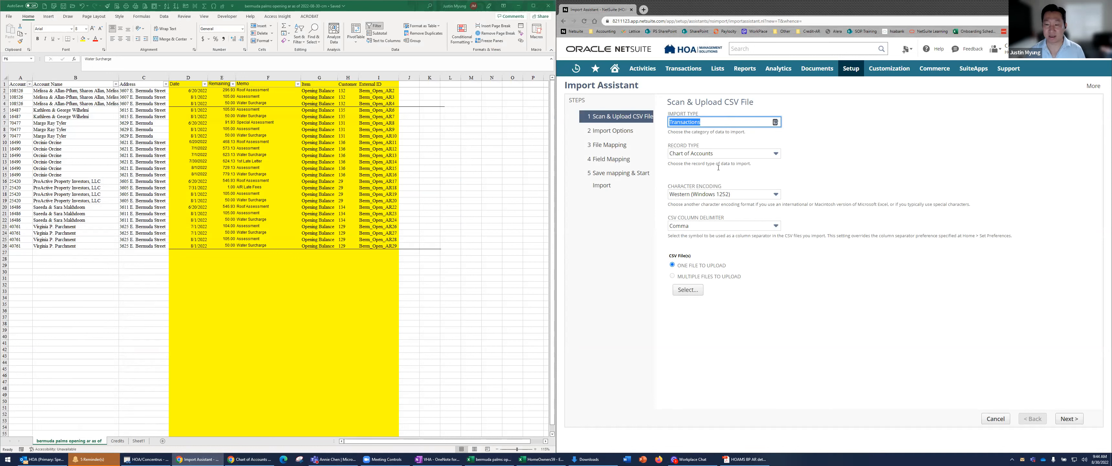
pyautogui.press('Tab')
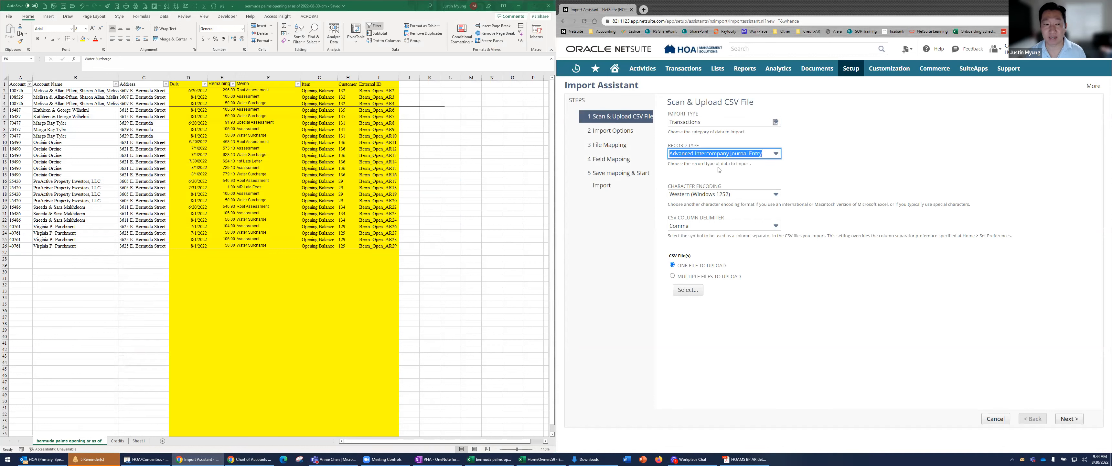
# Set the number format of the Remaining column in the opening AR sheet to General
pyautogui.click(225, 118)
pyautogui.click(228, 76)
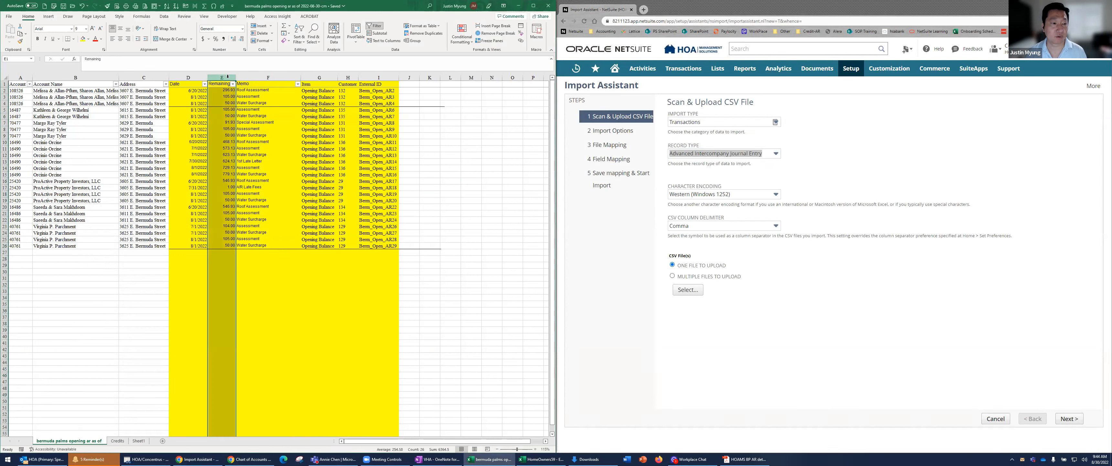
pyautogui.click(226, 97)
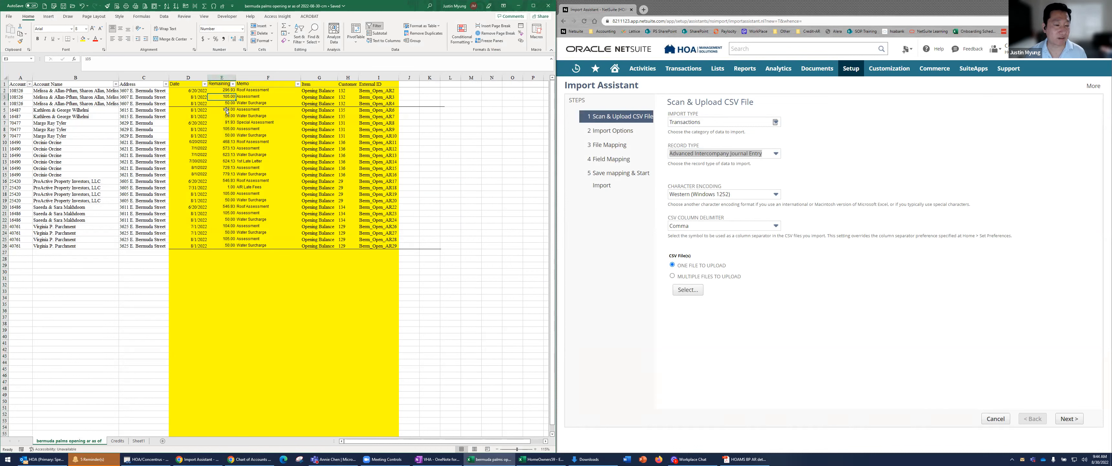
pyautogui.moveTo(224, 90); pyautogui.dragTo(227, 244)
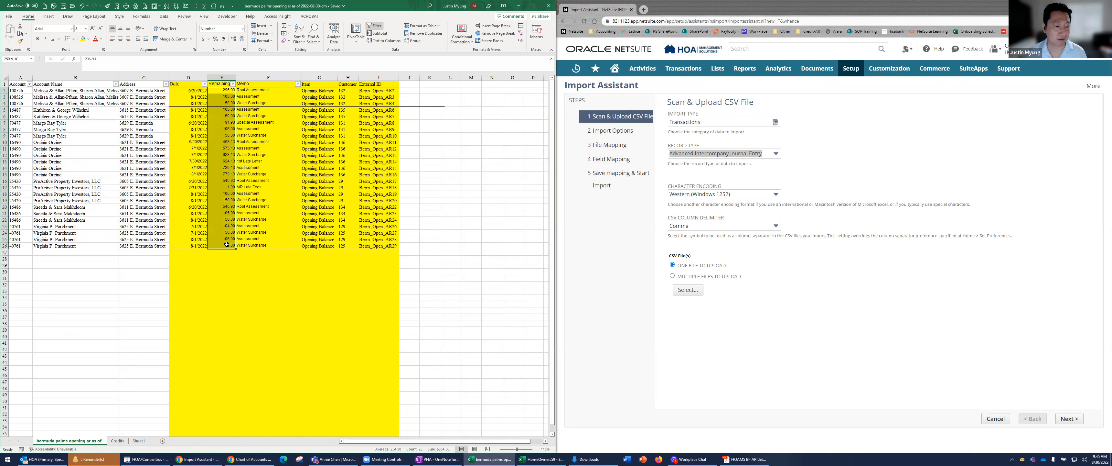
pyautogui.click(224, 79)
pyautogui.click(242, 28)
pyautogui.click(239, 38)
pyautogui.click(222, 136)
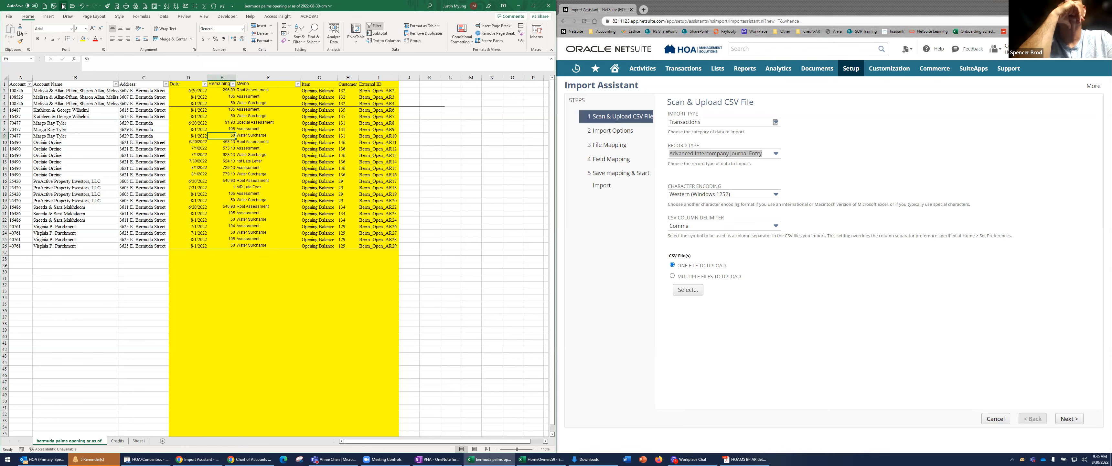
# Set the Remaining column in the Credits sheet to the General number format and save the credits CSV
pyautogui.click(116, 441)
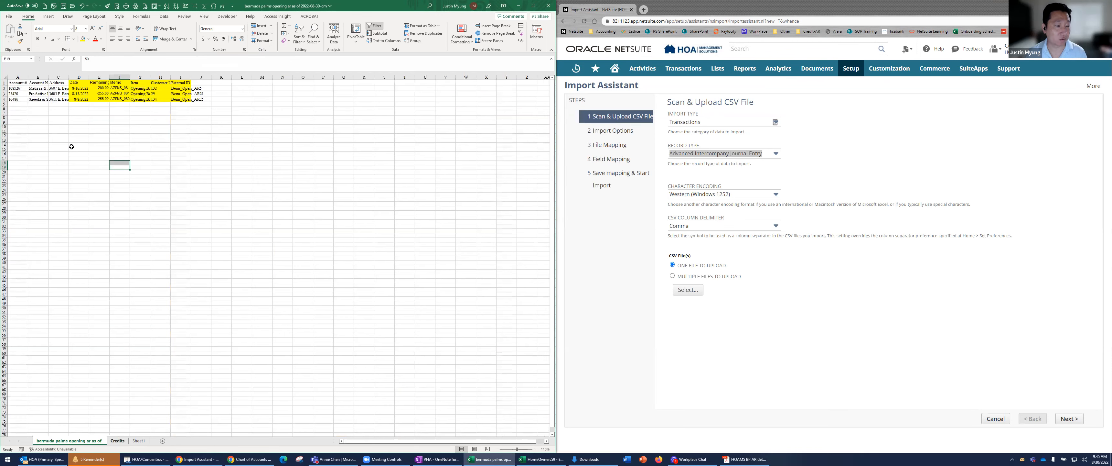
pyautogui.click(119, 77)
pyautogui.click(99, 77)
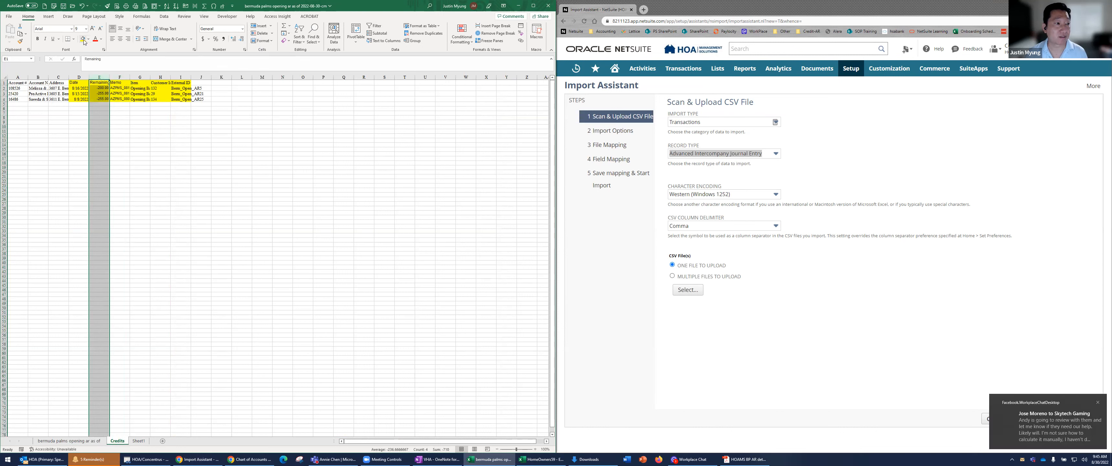
pyautogui.click(242, 28)
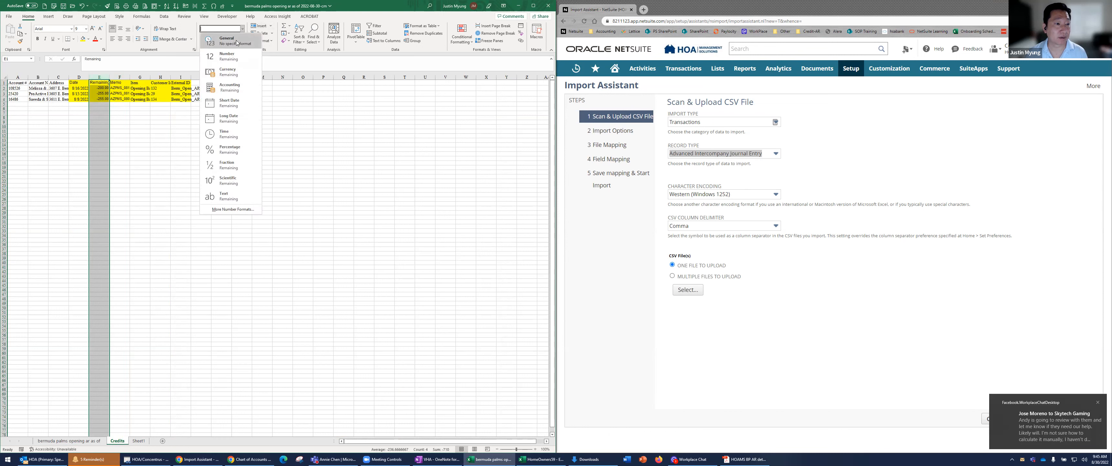
pyautogui.click(216, 40)
pyautogui.click(100, 93)
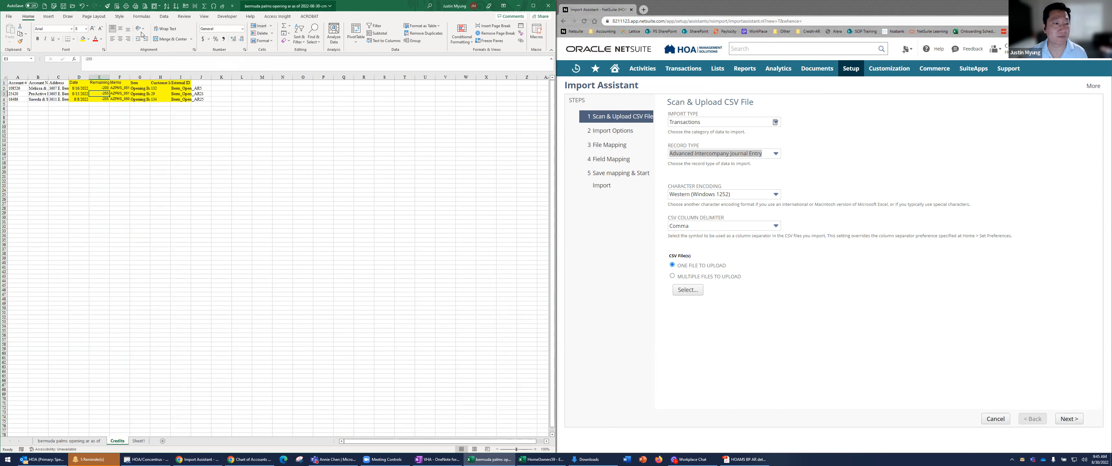
pyautogui.click(64, 6)
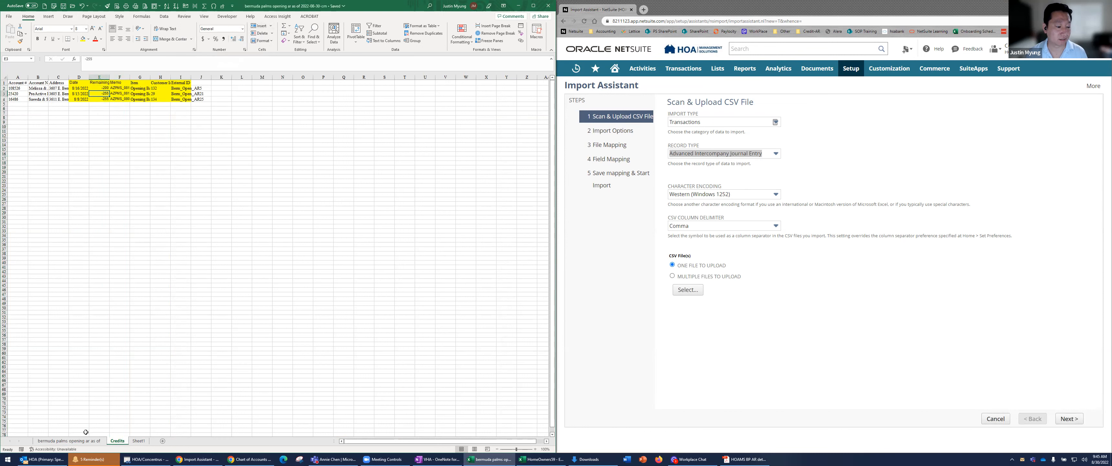
# Save the opening AR sheet as CSV UTF-8 over the existing file "bermuda palms opening ar as of 2022-08-30"
pyautogui.click(82, 441)
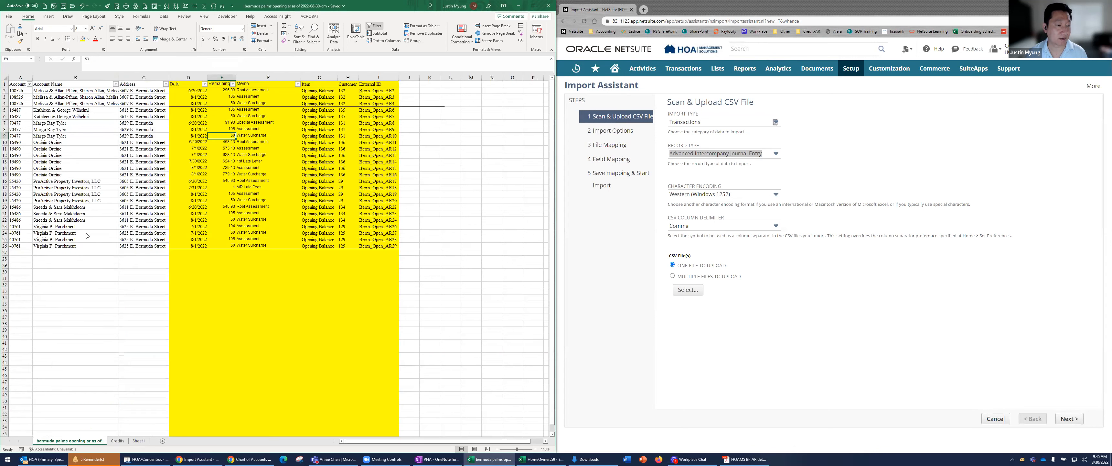
pyautogui.click(190, 83)
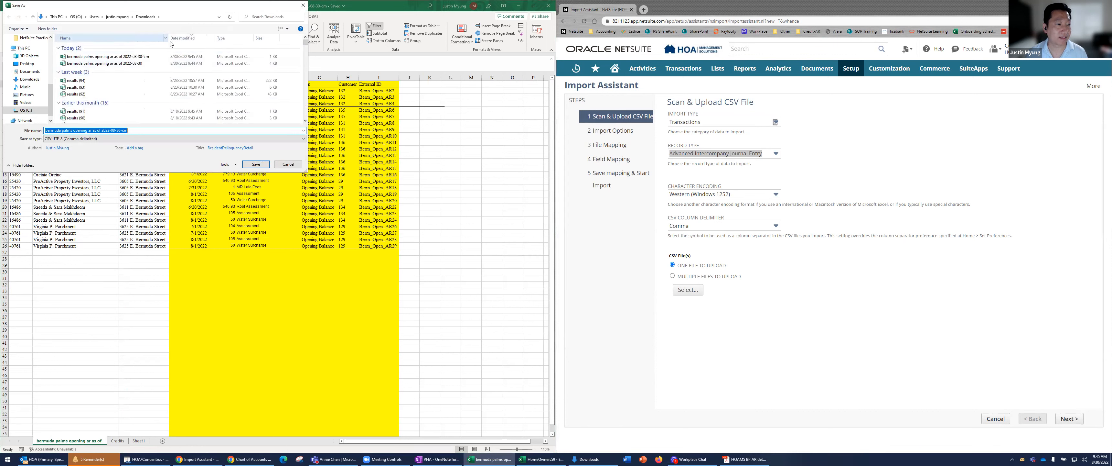
pyautogui.click(138, 65)
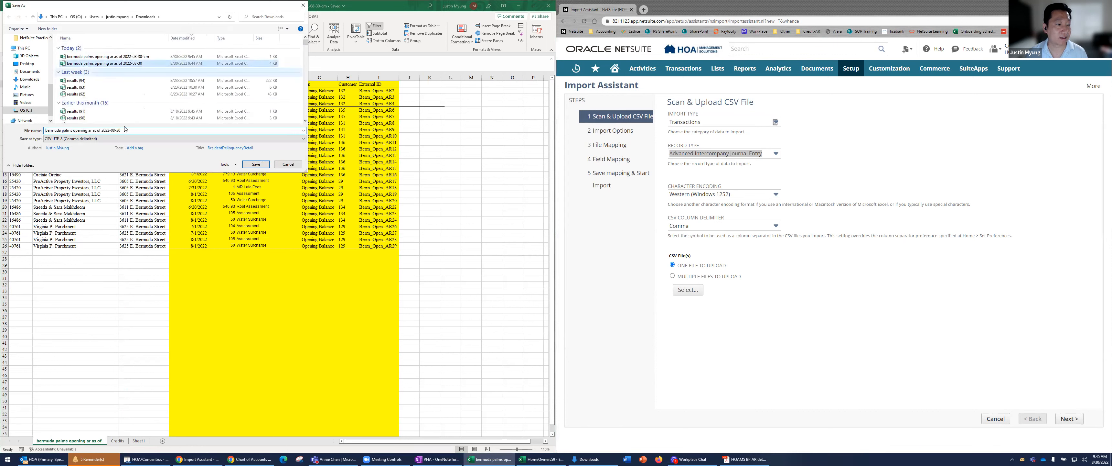
pyautogui.click(255, 164)
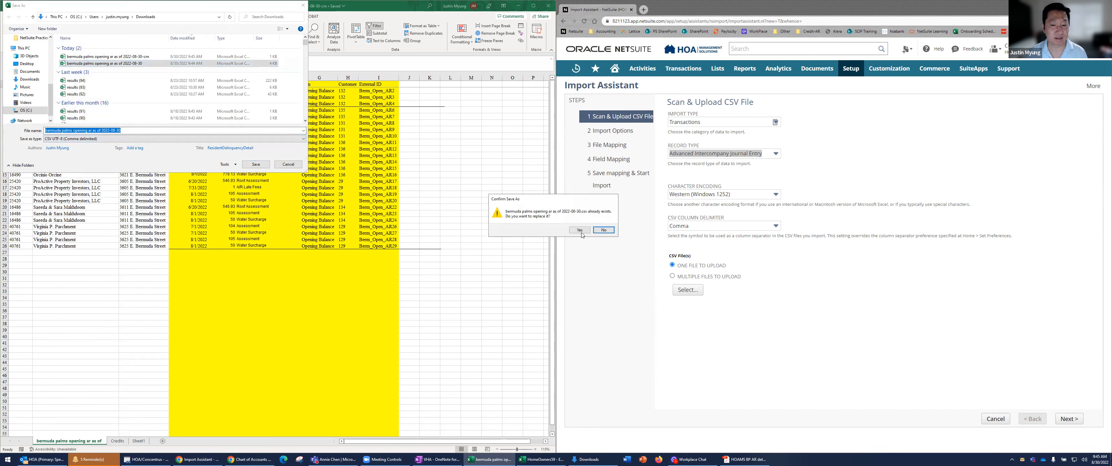
pyautogui.click(580, 231)
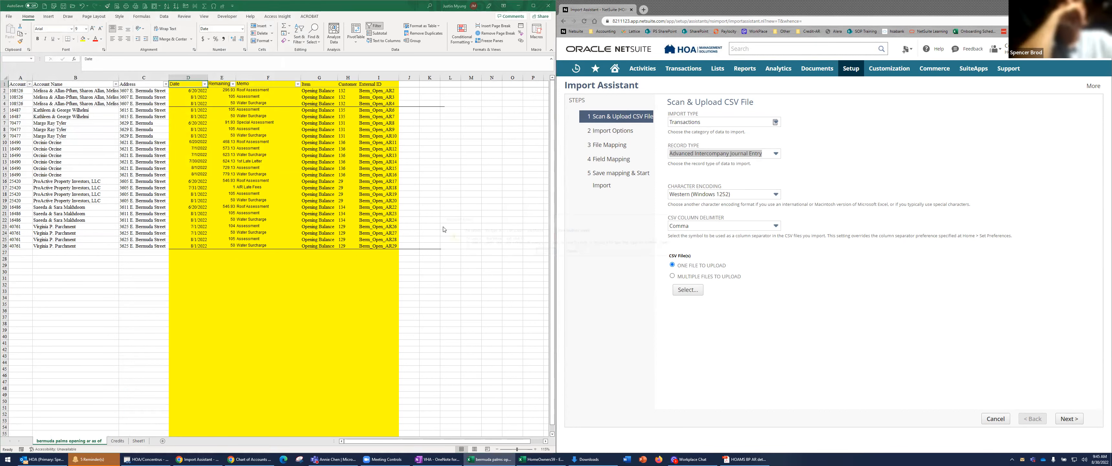
pyautogui.click(531, 253)
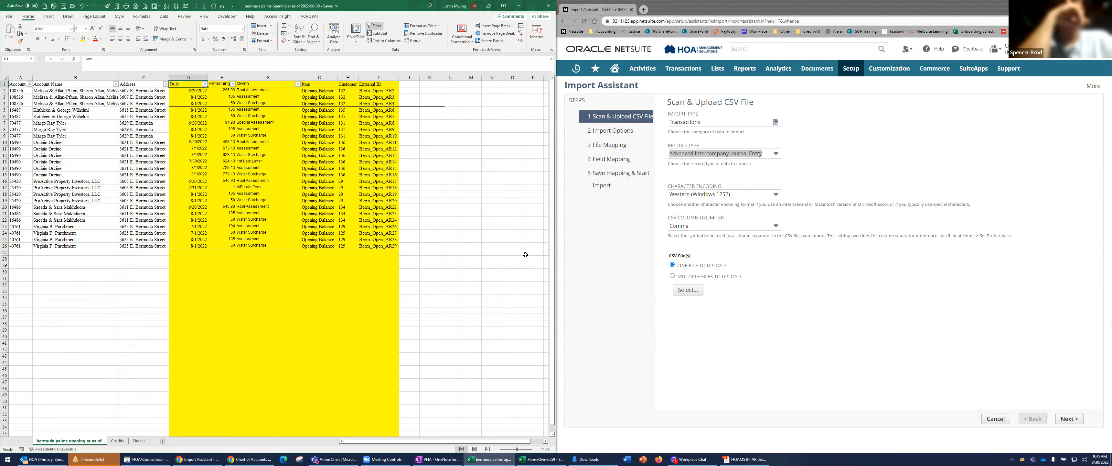
# Set the record type of the Transactions import to Invoice
pyautogui.click(722, 154)
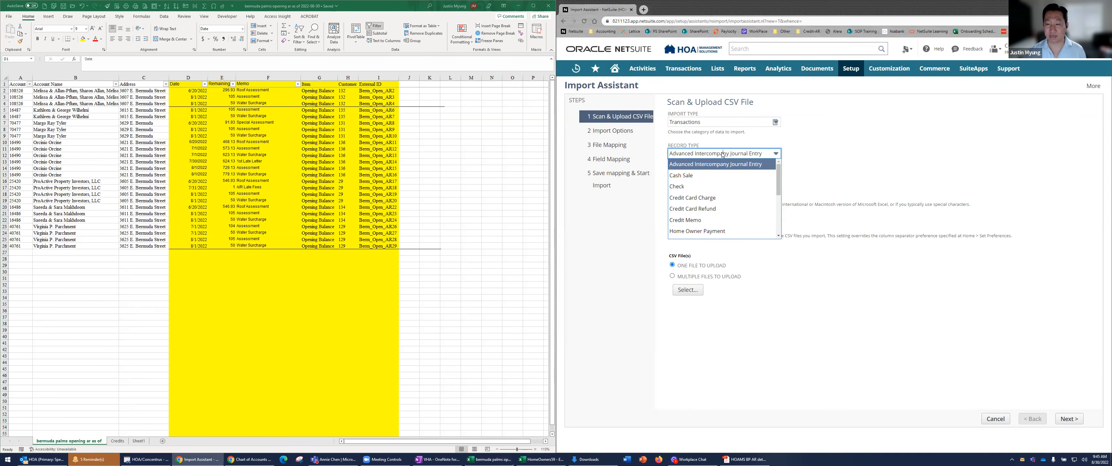
pyautogui.press('i')
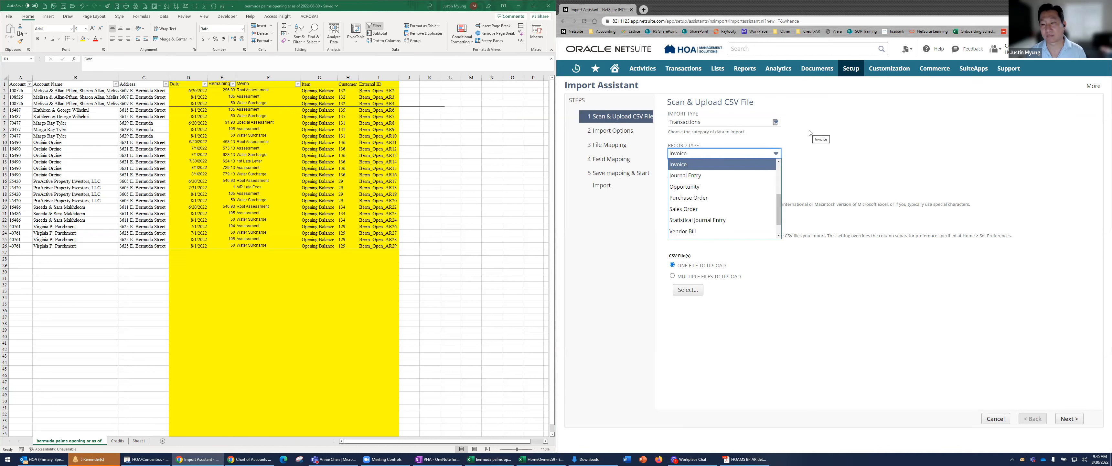
pyautogui.press('Tab')
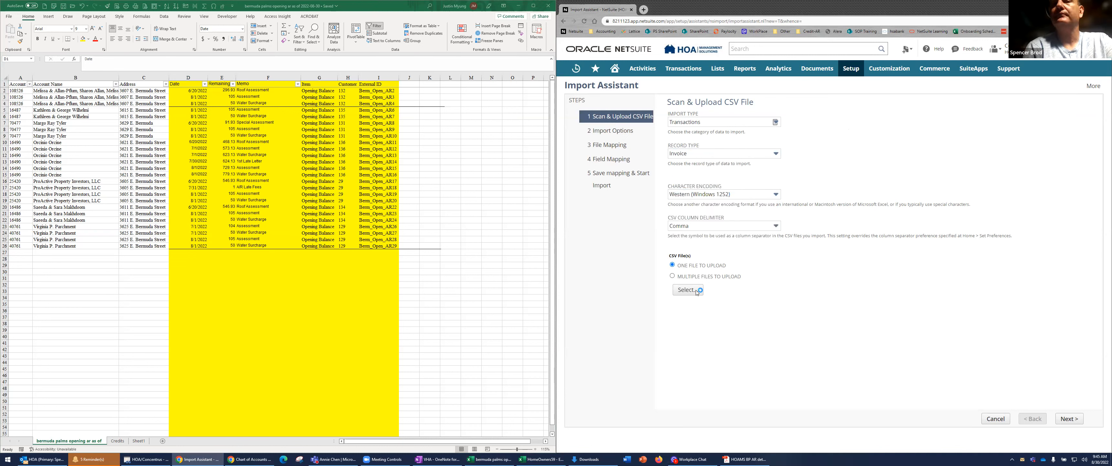
# Select "bermuda palms opening ar as of 2022-08-30.csv" from Downloads for upload and continue through the import options to Field Mapping
pyautogui.click(696, 292)
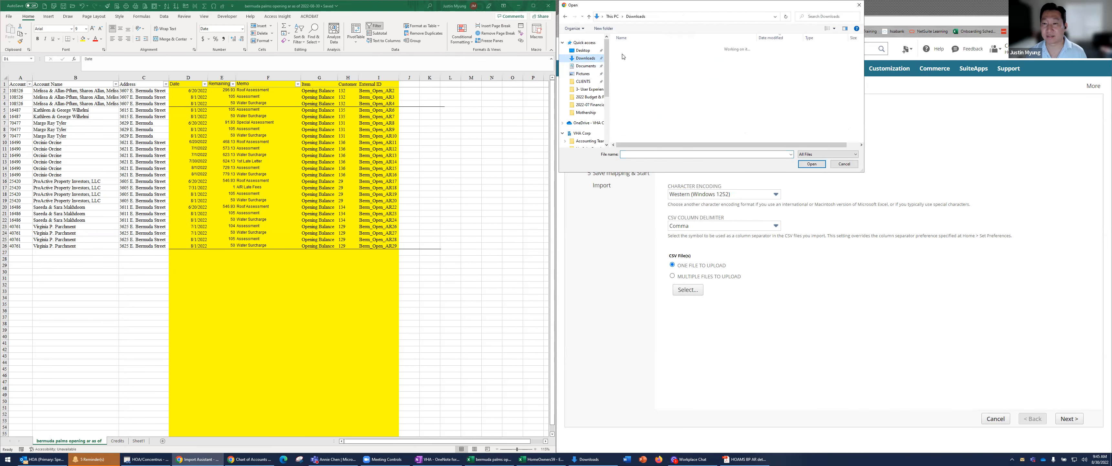
pyautogui.click(672, 58)
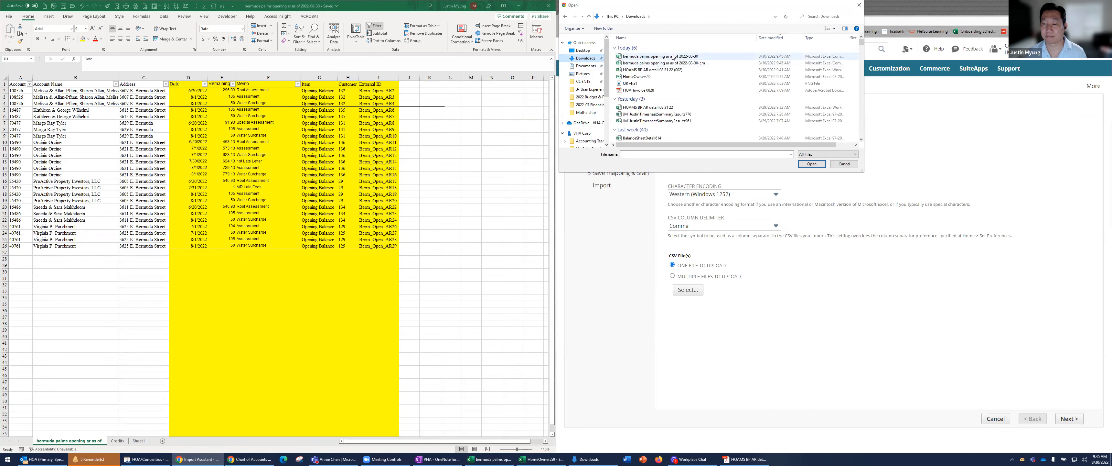
pyautogui.click(812, 164)
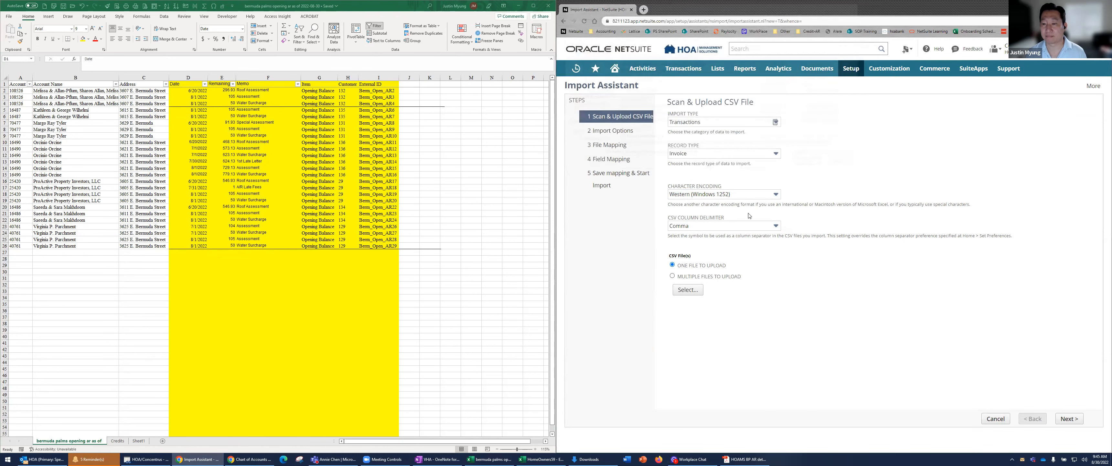
pyautogui.click(1077, 419)
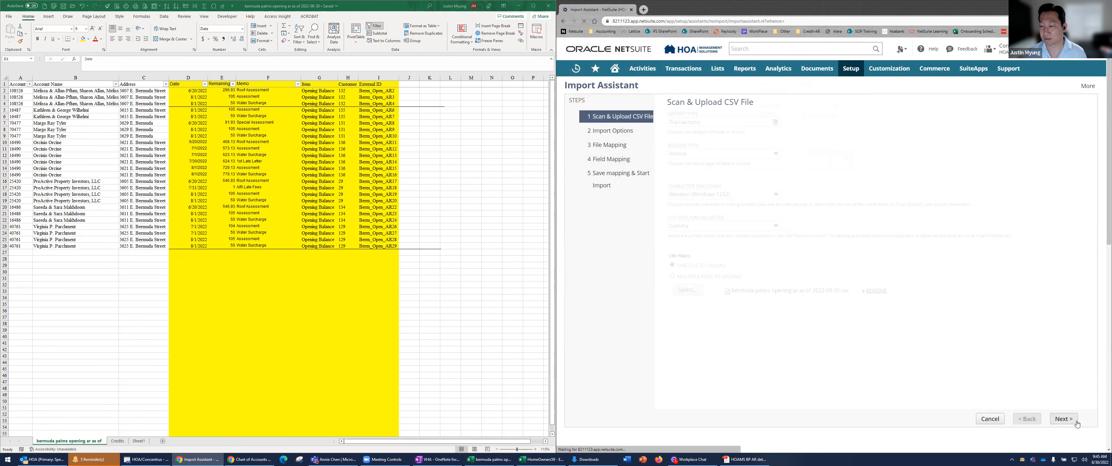
pyautogui.click(1070, 419)
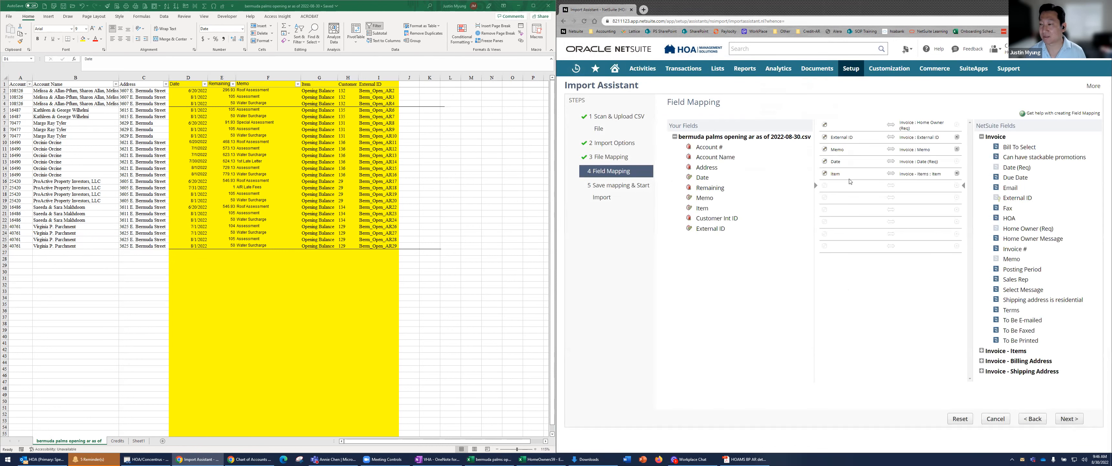
# Map Customer Int ID to the required Invoice Home Owner field and set its reference type to Internal ID
pyautogui.click(905, 128)
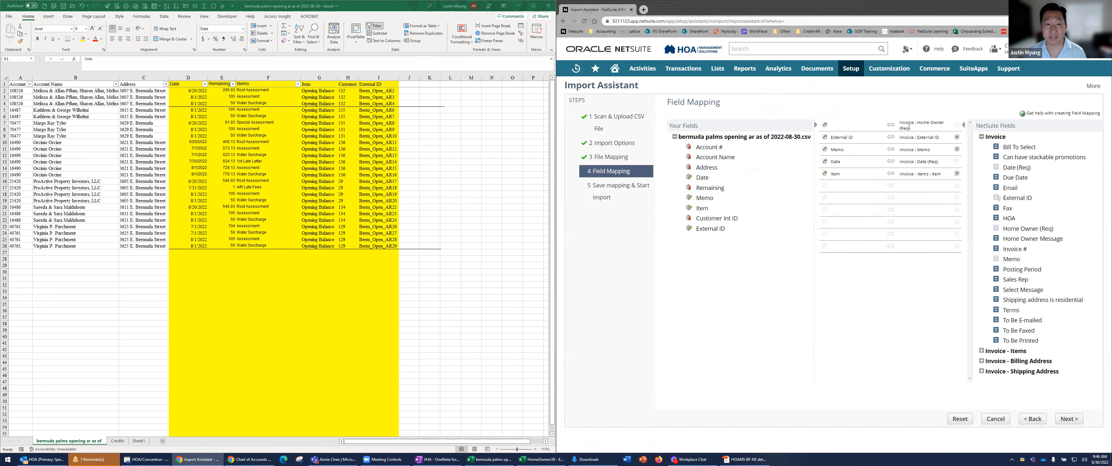
pyautogui.click(712, 221)
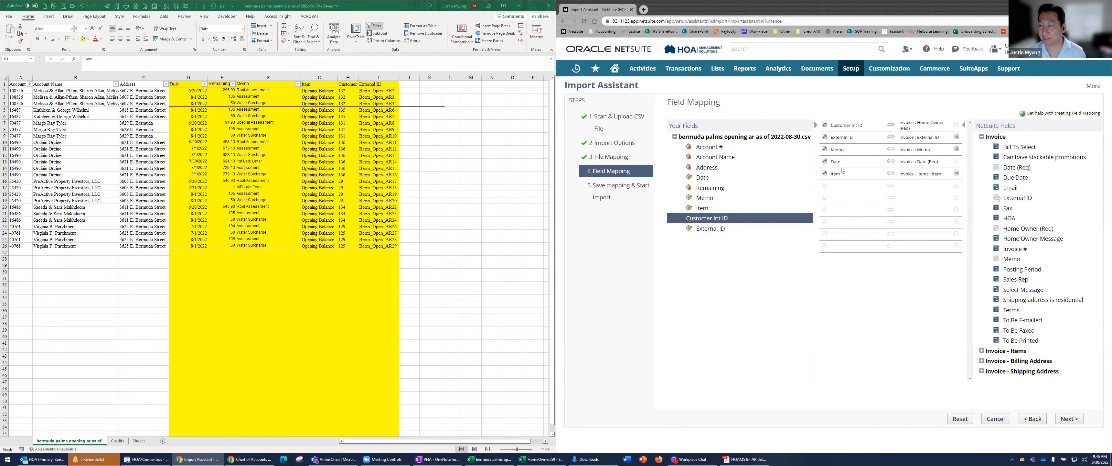
pyautogui.hotkey('ctrl', '-')
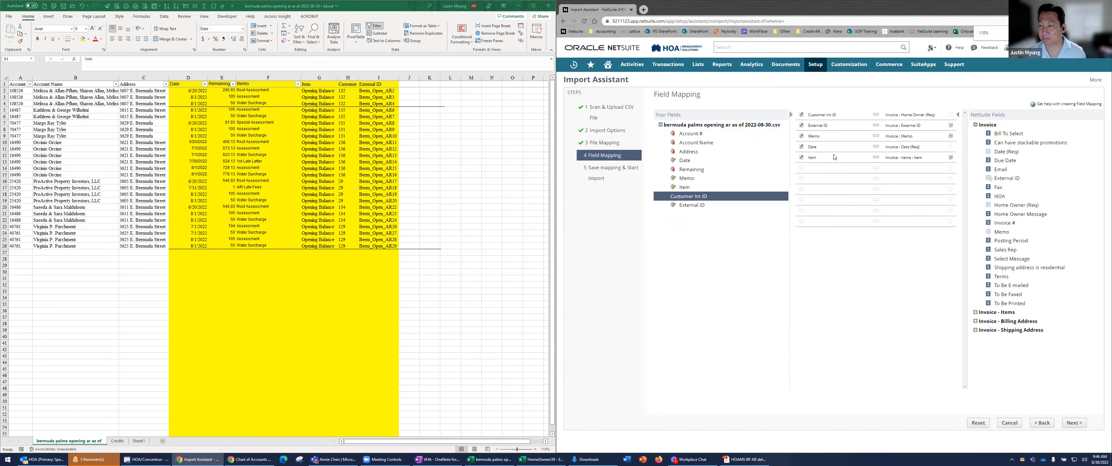
pyautogui.click(802, 116)
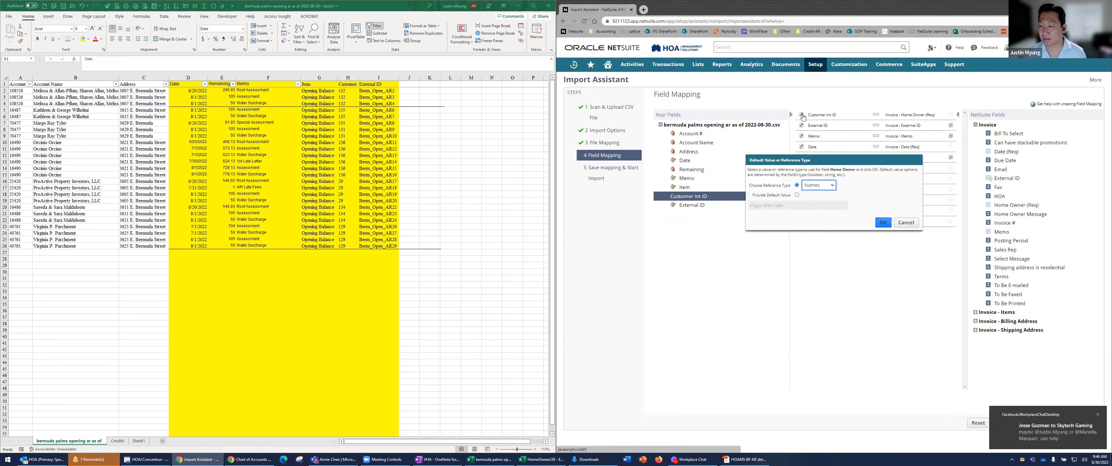
pyautogui.click(820, 189)
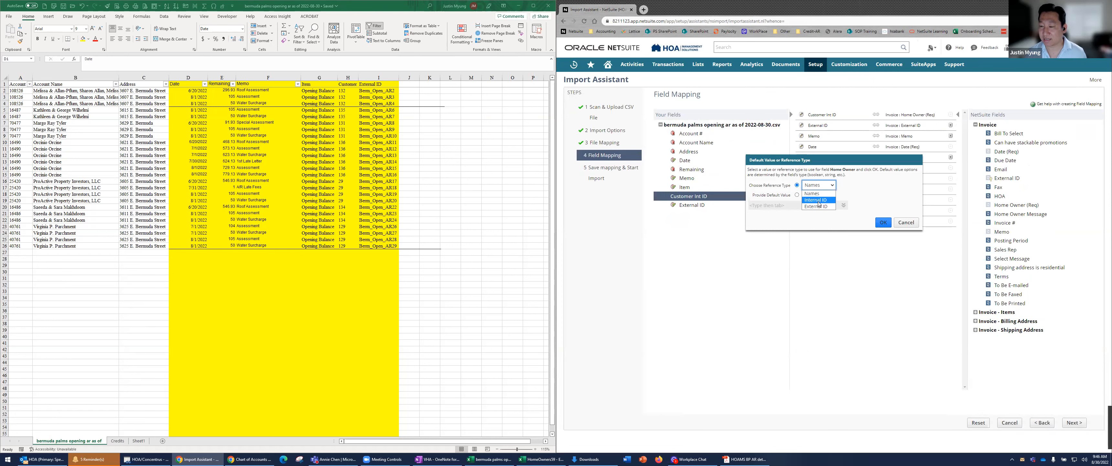
pyautogui.click(818, 201)
pyautogui.click(883, 222)
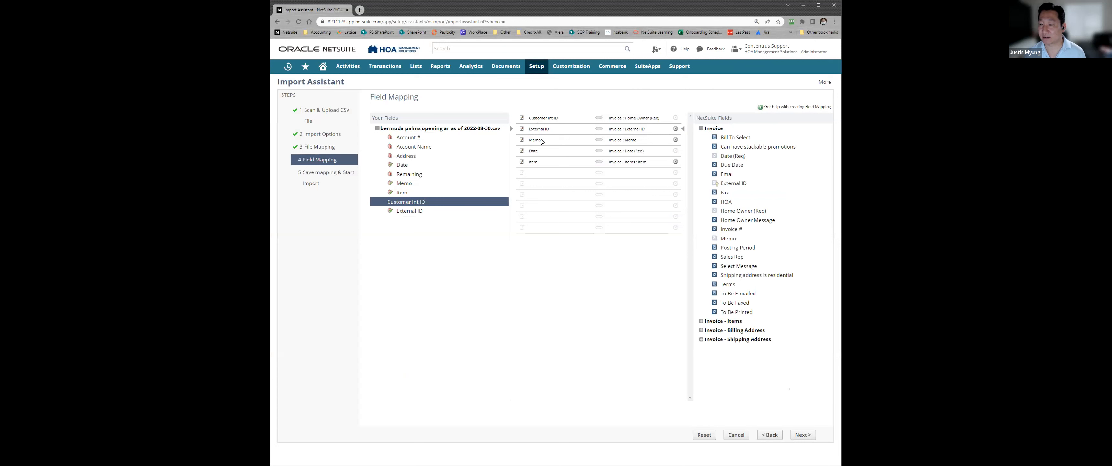
# Select the first empty mapping row below the Item mapping
pyautogui.click(541, 141)
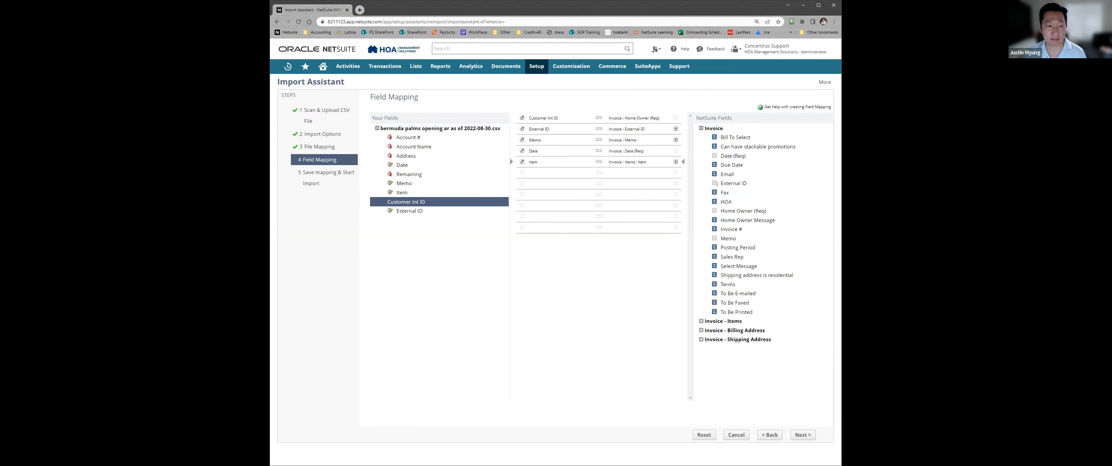
pyautogui.click(601, 175)
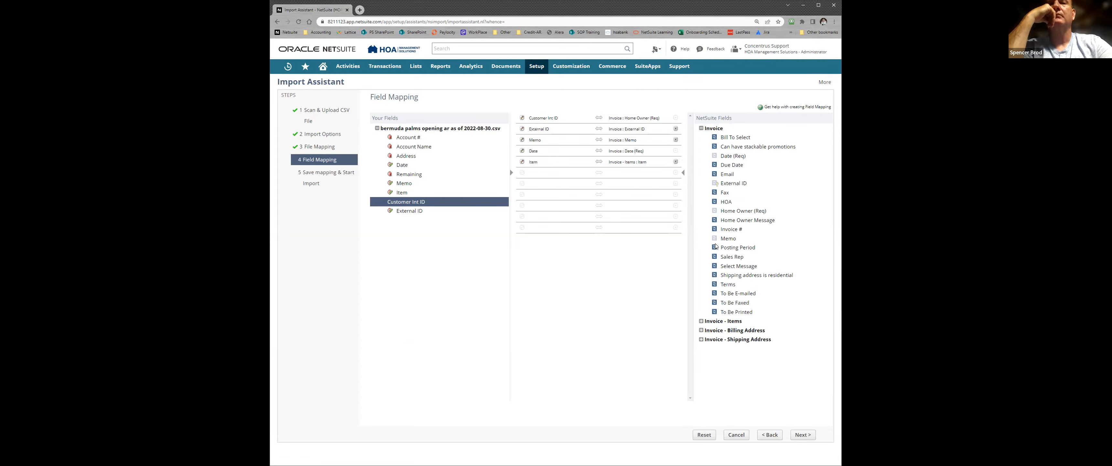